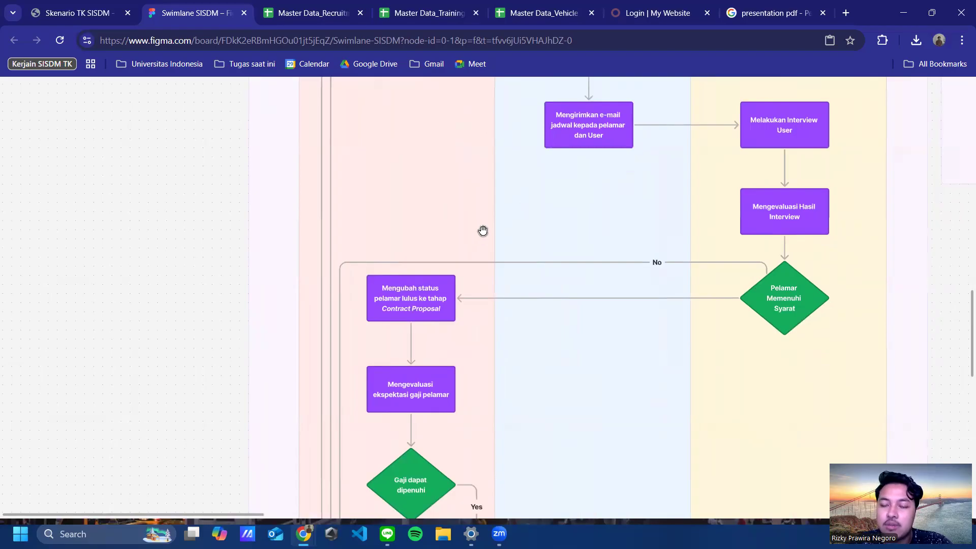
# Step: Scroll through the swimlane flowchart past the salary evaluation steps toward the hiring steps
pyautogui.scroll(-2, 532, 325)
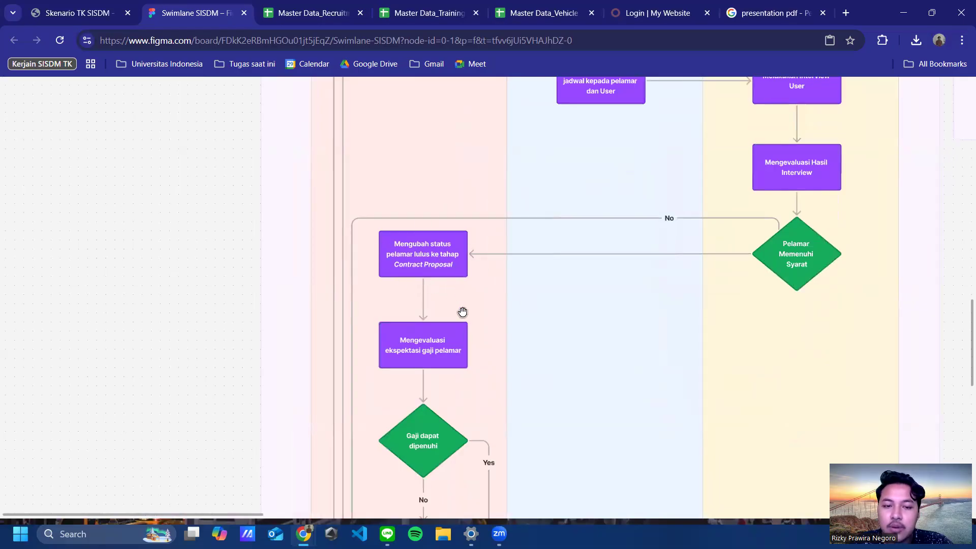
pyautogui.scroll(-3, 586, 303)
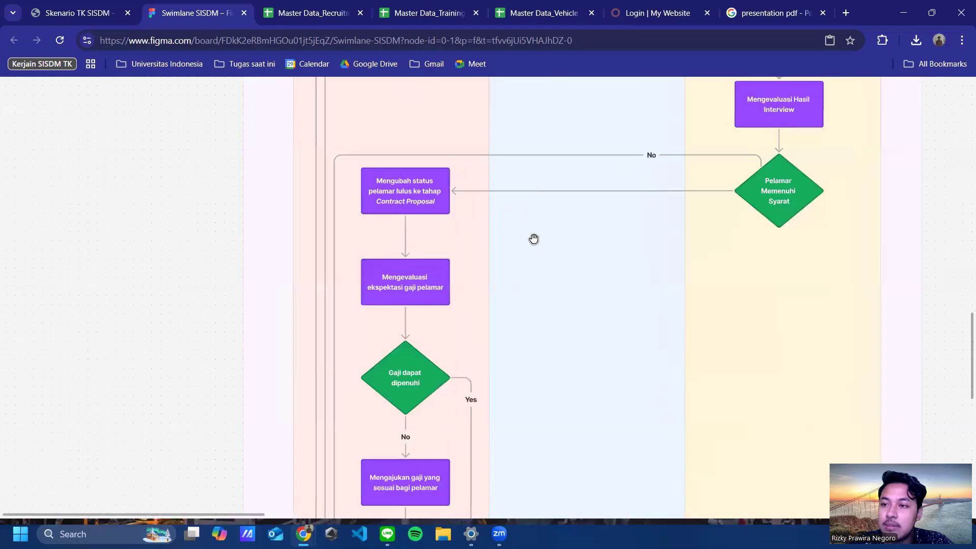
pyautogui.scroll(-1, 538, 305)
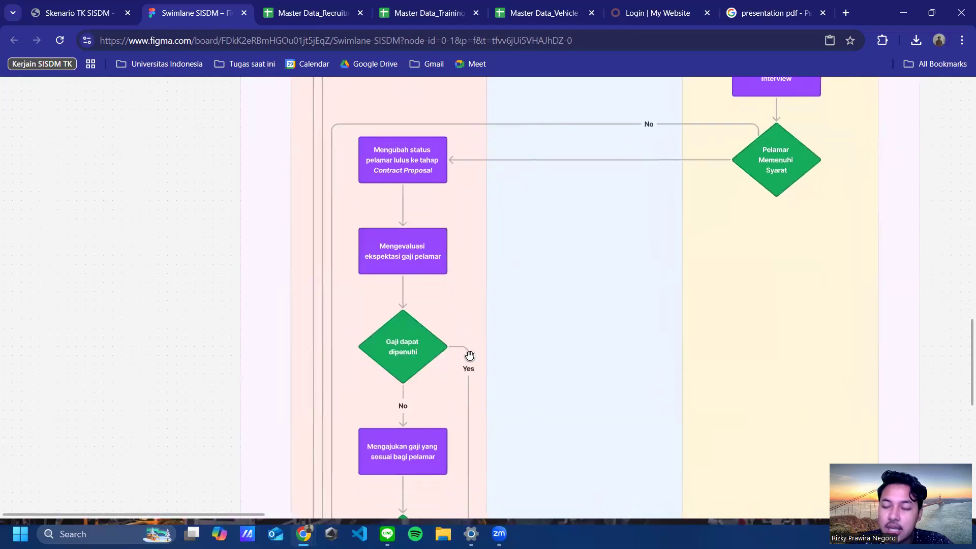
pyautogui.scroll(-1, 498, 299)
pyautogui.scroll(-6, 498, 299)
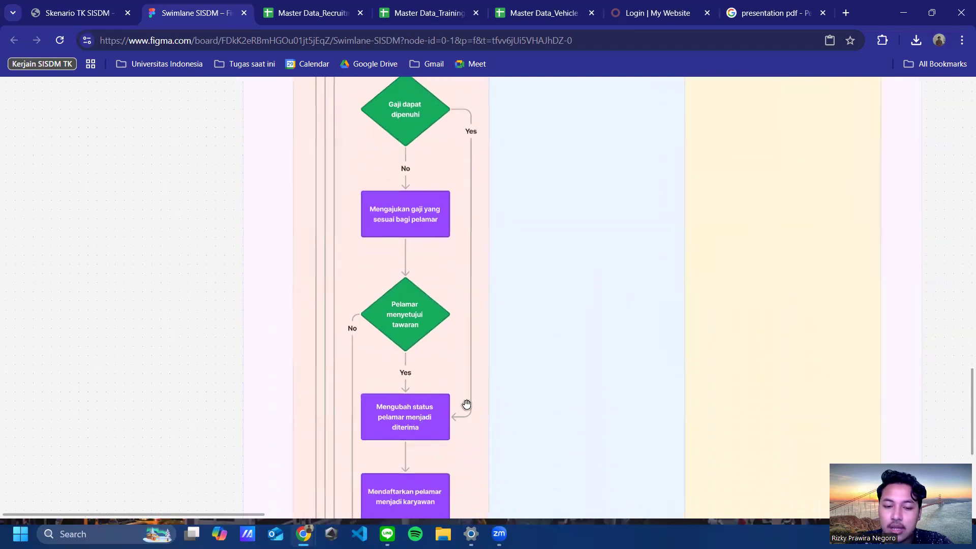
pyautogui.moveTo(492, 253); pyautogui.dragTo(481, 346)
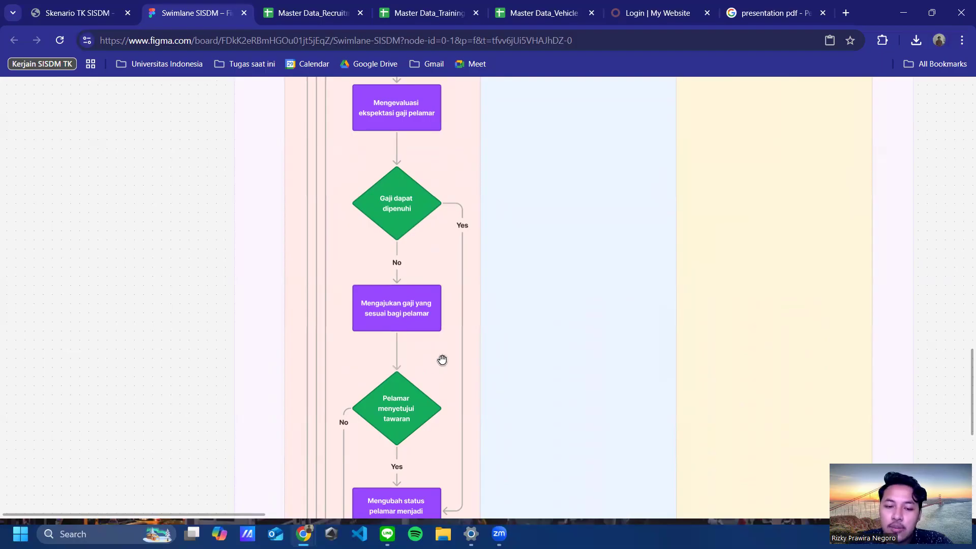
pyautogui.moveTo(442, 360); pyautogui.dragTo(437, 301)
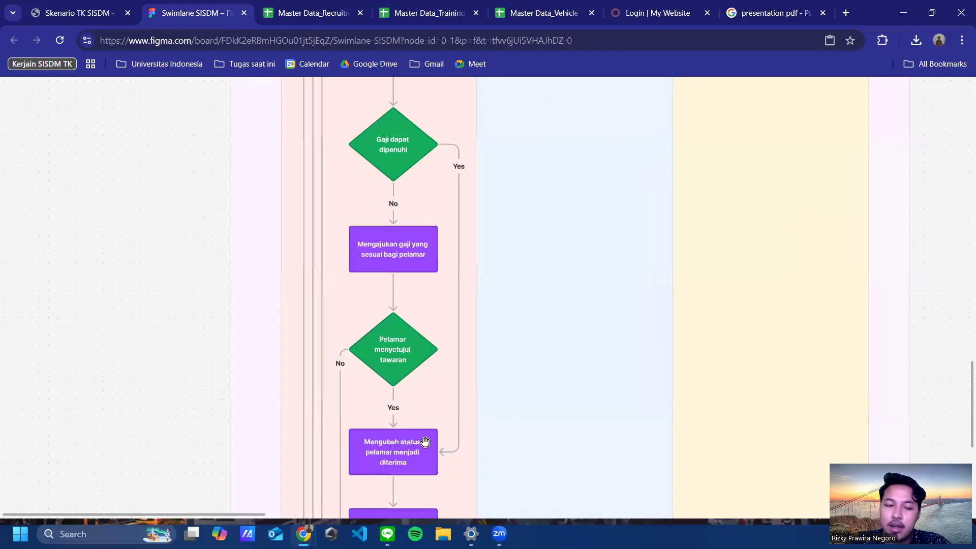
pyautogui.scroll(-3, 443, 388)
pyautogui.hscroll(-2, 442, 388)
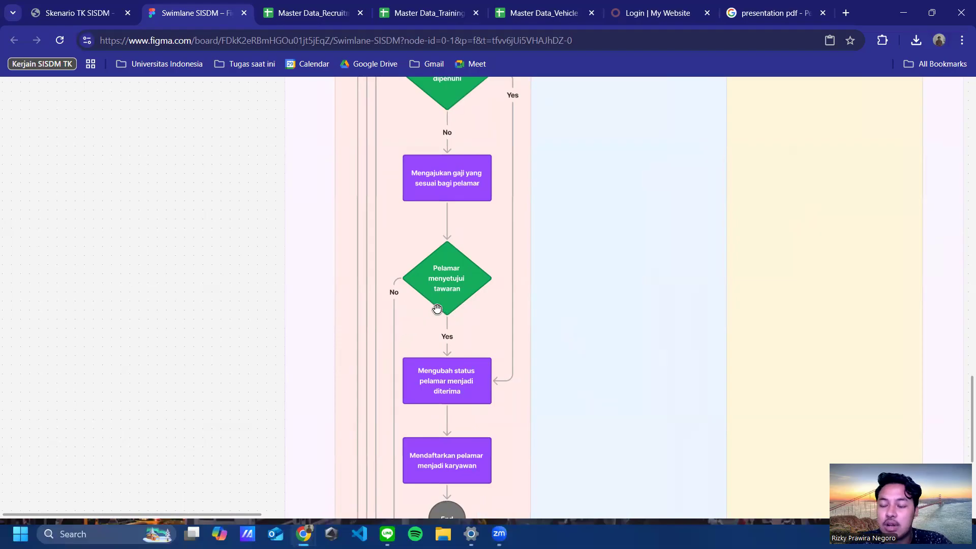
pyautogui.scroll(-2, 458, 322)
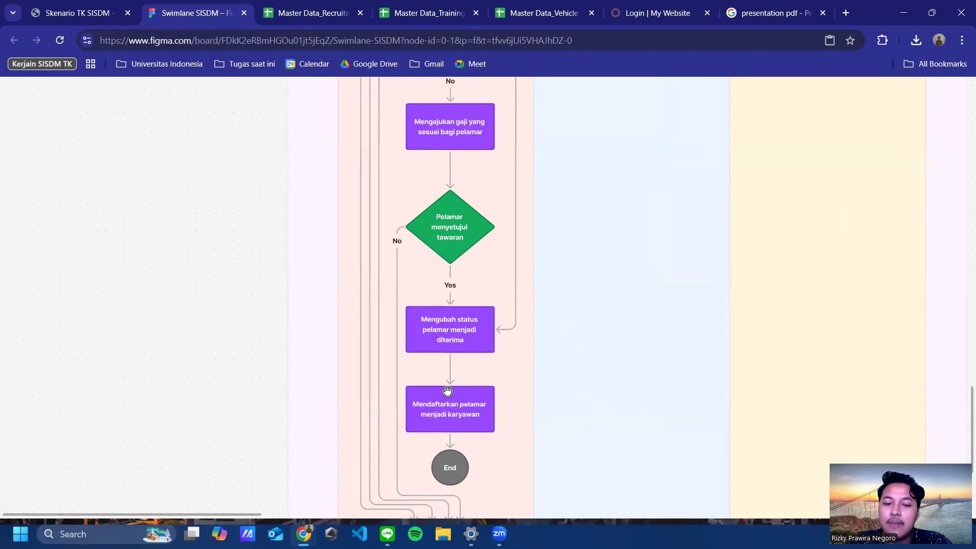
pyautogui.scroll(-2, 506, 383)
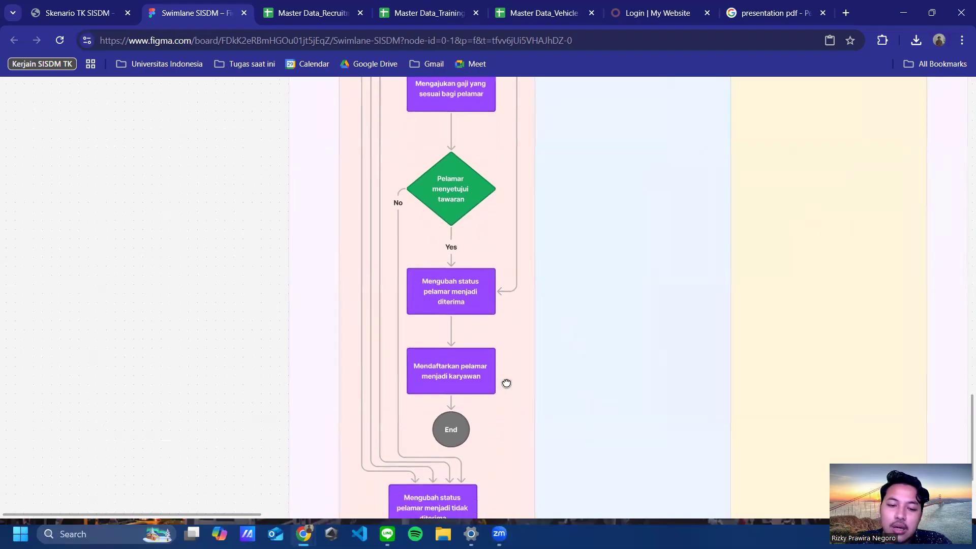
pyautogui.scroll(10, 540, 192)
pyautogui.hscroll(2, 523, 222)
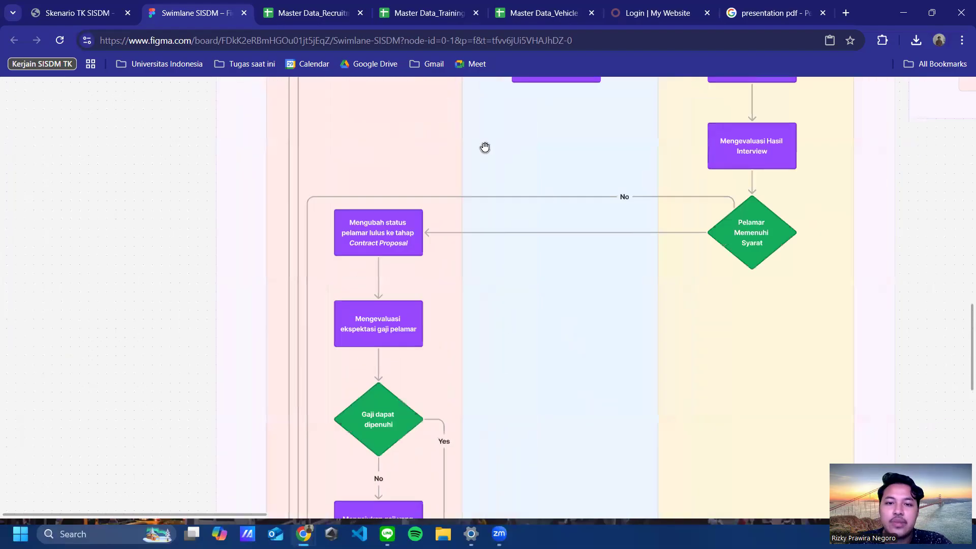
pyautogui.scroll(8, 484, 214)
pyautogui.hscroll(-1, 484, 213)
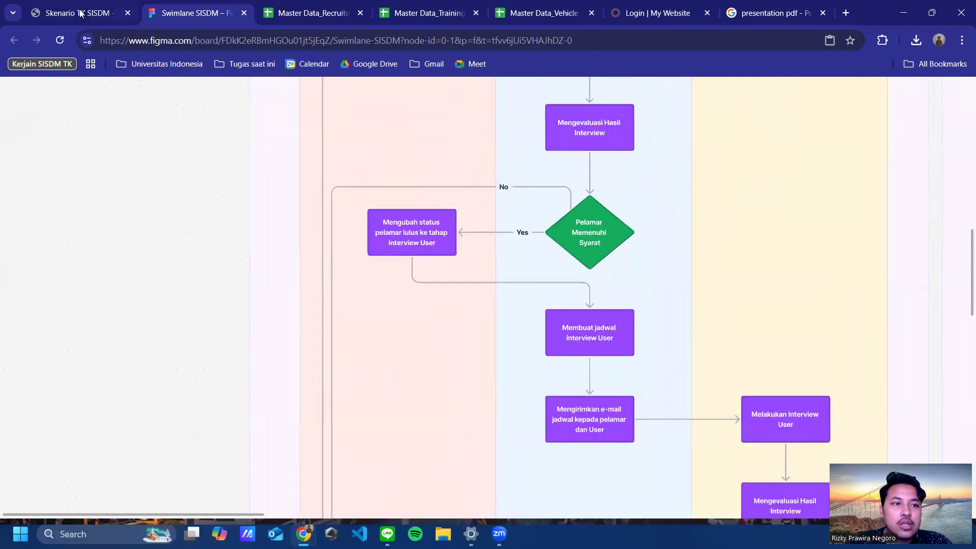
# Step: Read the Skenario TK SISDM scenario, then glance at the training and vehicle request master data sheets
pyautogui.click(80, 14)
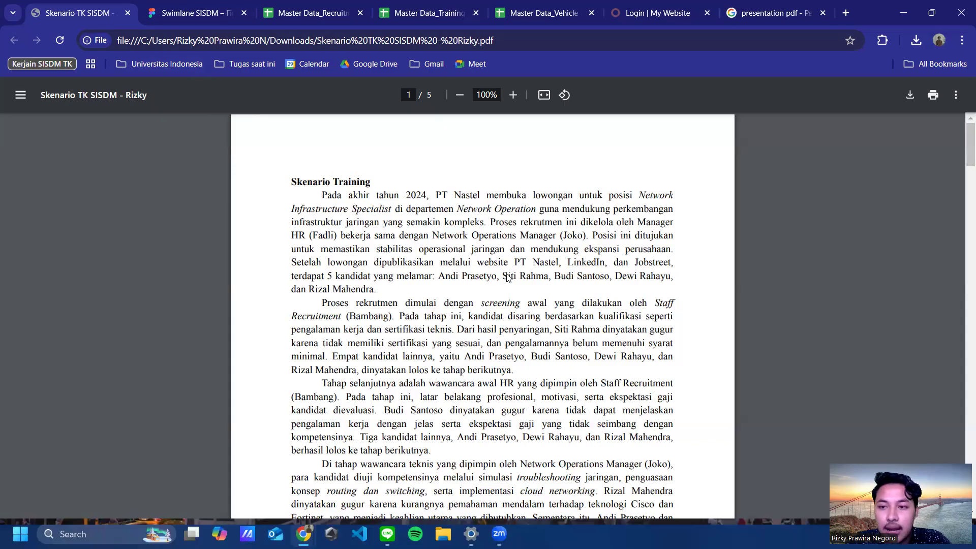
pyautogui.scroll(-1, 554, 273)
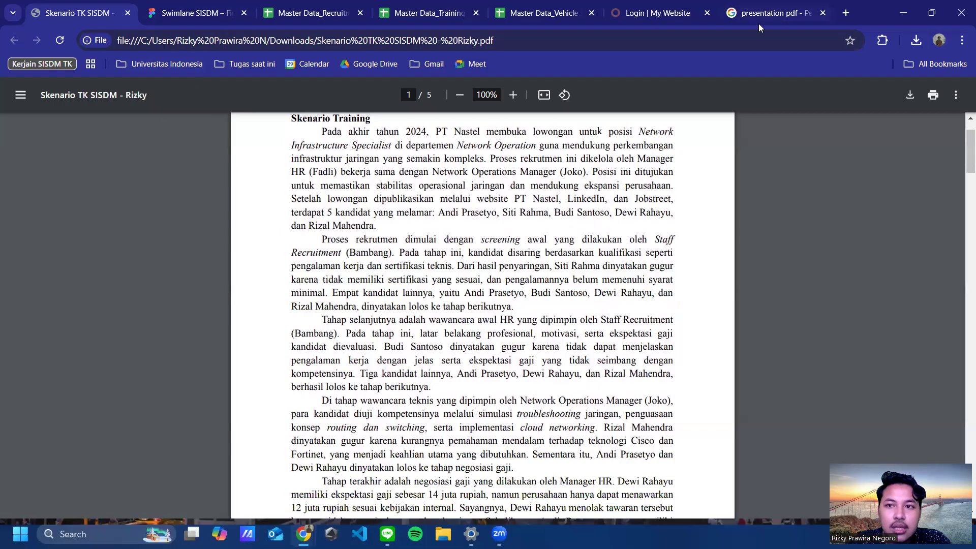
pyautogui.click(429, 12)
pyautogui.click(539, 13)
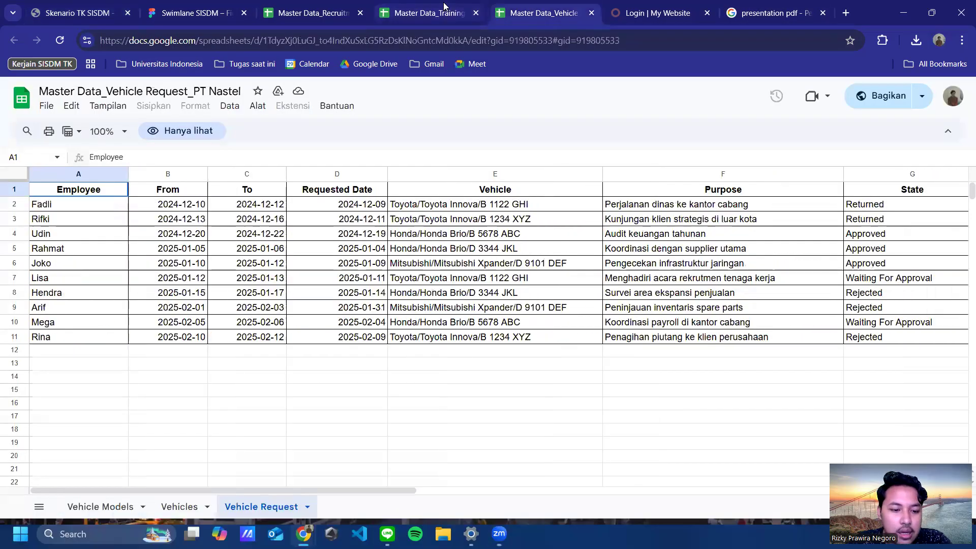
# Step: Switch to the Master Data_Recruitment workbook and its Applications sheet
pyautogui.click(444, 8)
pyautogui.click(312, 15)
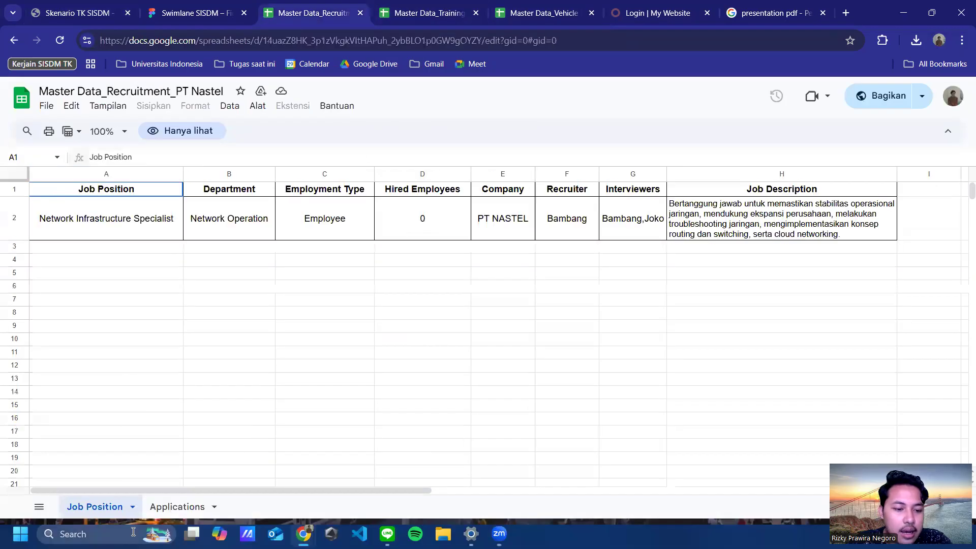
pyautogui.click(179, 508)
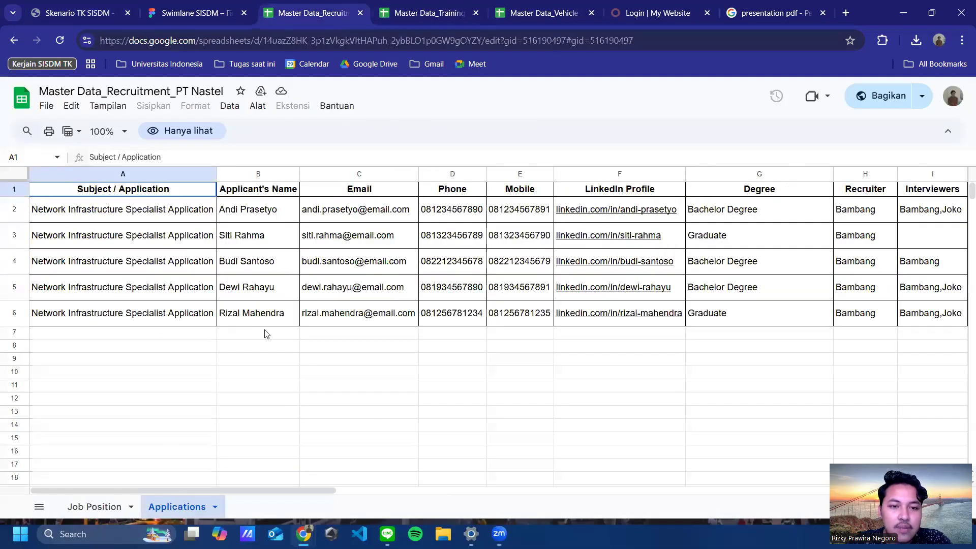
pyautogui.moveTo(226, 490); pyautogui.dragTo(154, 448)
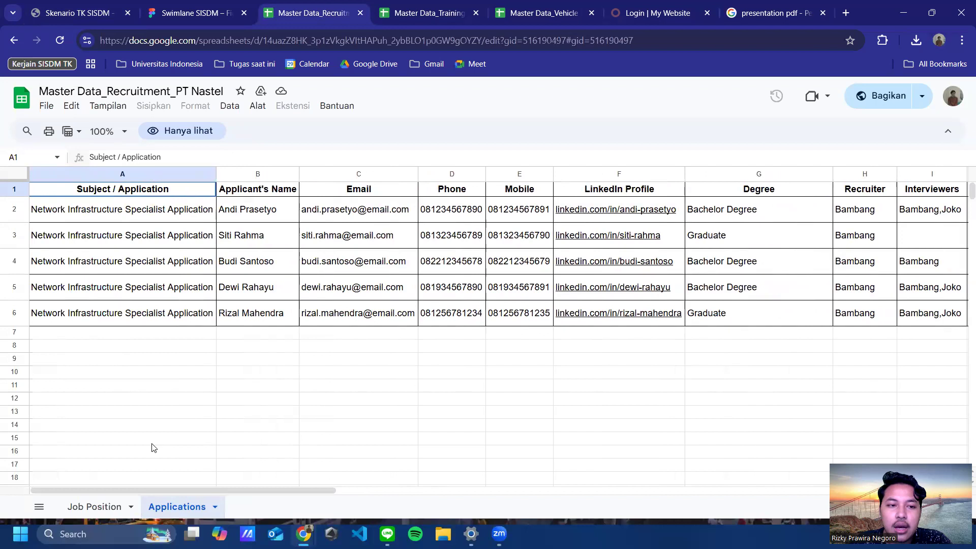
# Step: Go down the five applicant names, then return to the swimlane flowchart board
pyautogui.click(269, 211)
pyautogui.click(270, 233)
pyautogui.click(257, 266)
pyautogui.click(258, 293)
pyautogui.click(261, 312)
pyautogui.click(265, 284)
pyautogui.click(268, 259)
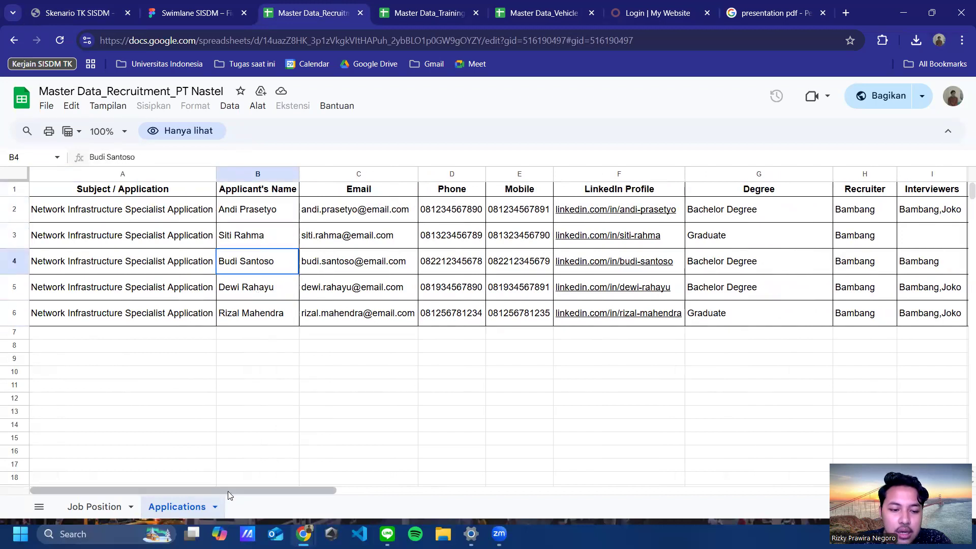
pyautogui.click(194, 14)
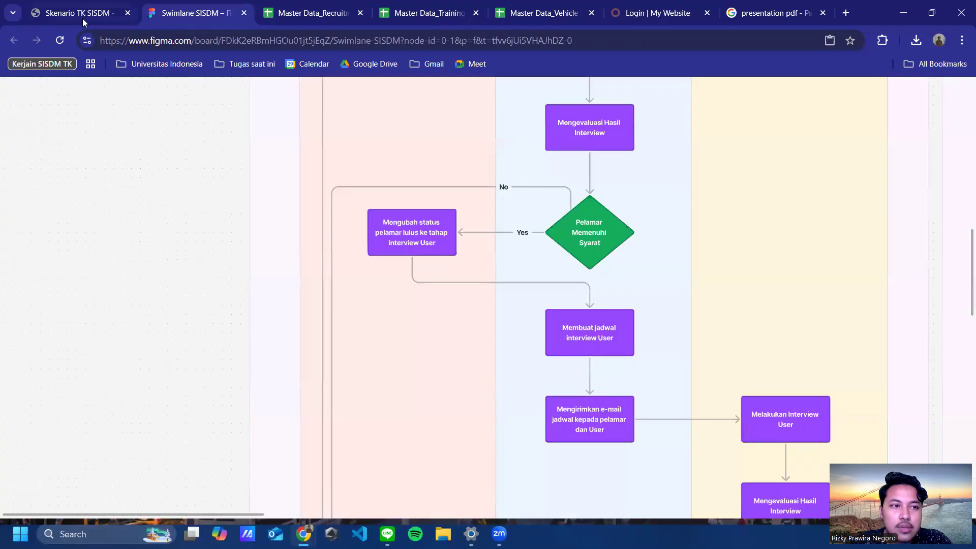
# Step: Check the scenario PDF, then scroll the Applications sheet right to columns Q–X
pyautogui.click(83, 17)
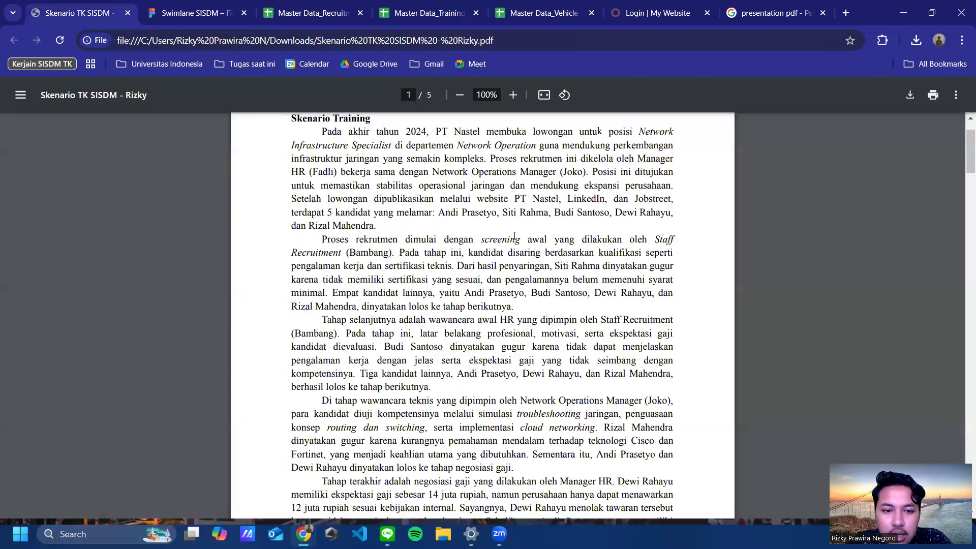
pyautogui.click(298, 16)
pyautogui.moveTo(248, 491); pyautogui.dragTo(317, 492)
pyautogui.moveTo(383, 506); pyautogui.dragTo(768, 510)
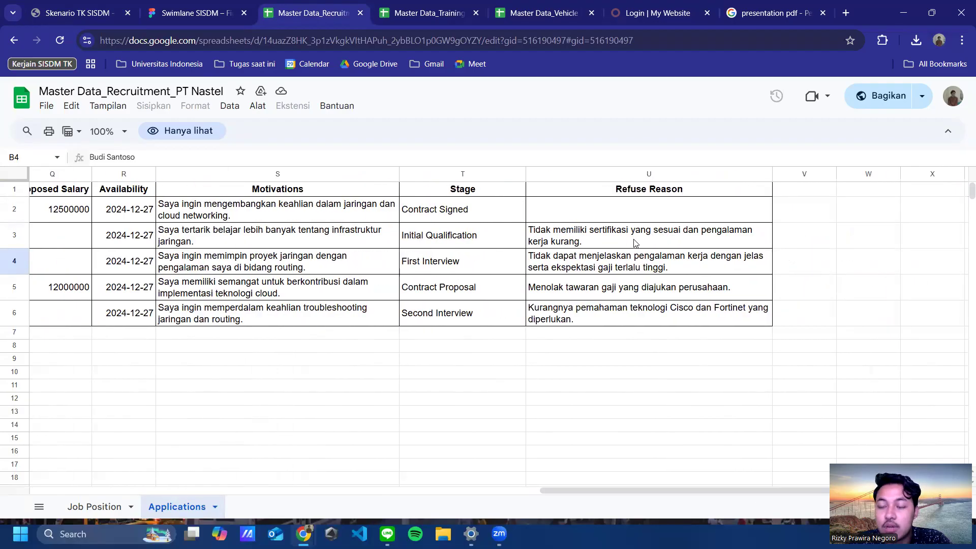
# Step: Check the second and third applicants' stages: Initial Qualification and First Interview
pyautogui.moveTo(640, 488); pyautogui.dragTo(551, 484)
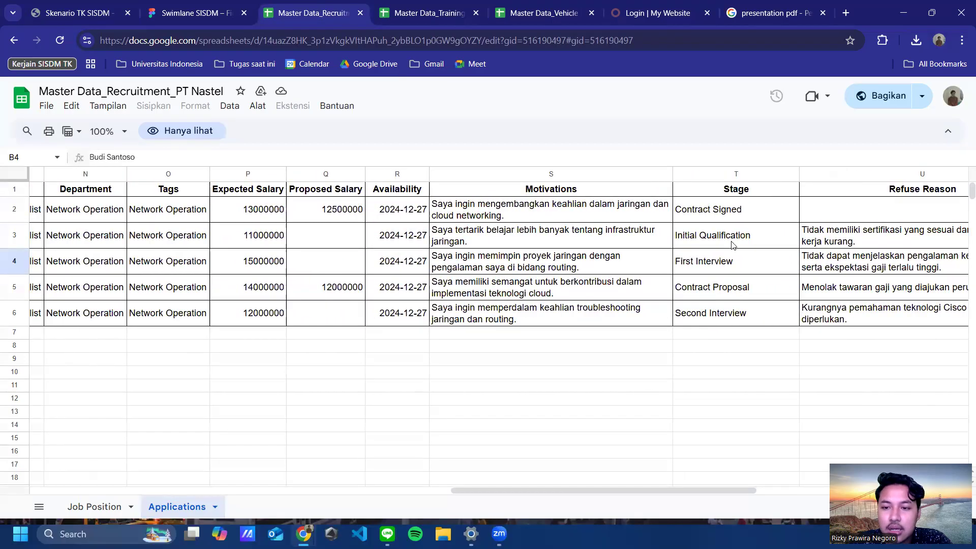
pyautogui.click(705, 230)
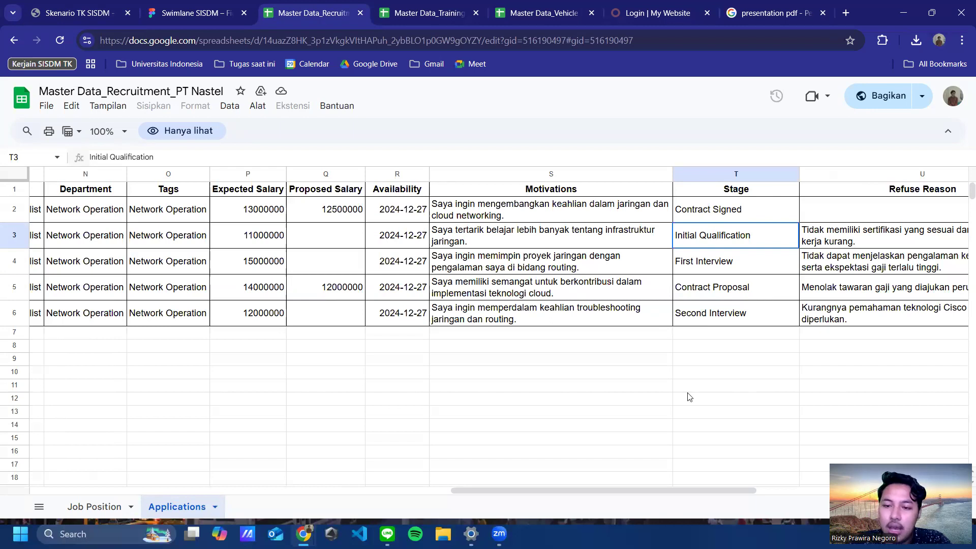
pyautogui.moveTo(645, 491)
pyautogui.mouseDown()
pyautogui.moveTo(659, 489)
pyautogui.moveTo(640, 489)
pyautogui.mouseUp()
pyautogui.moveTo(529, 481); pyautogui.dragTo(278, 489)
pyautogui.hscroll(-5, 503, 498)
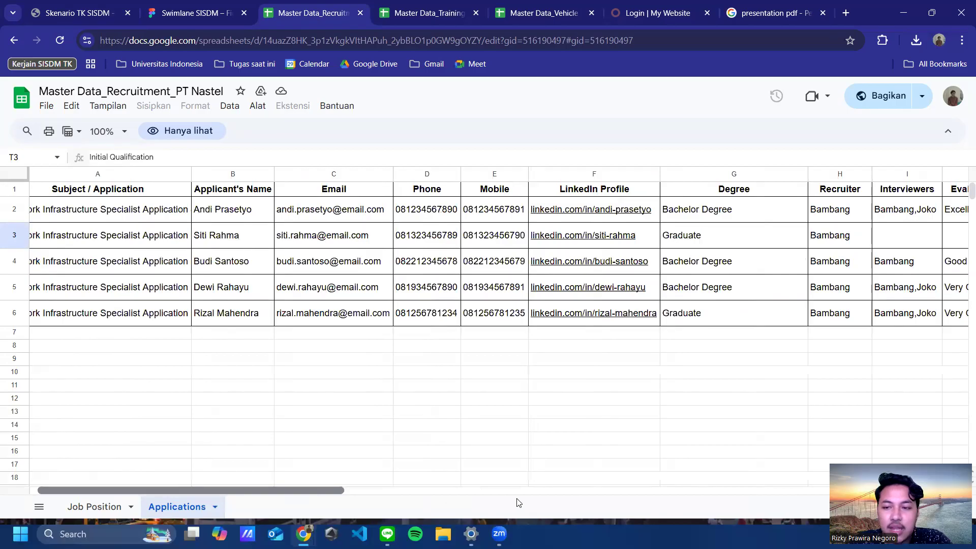
pyautogui.hscroll(10, 549, 502)
pyautogui.hscroll(7, 549, 502)
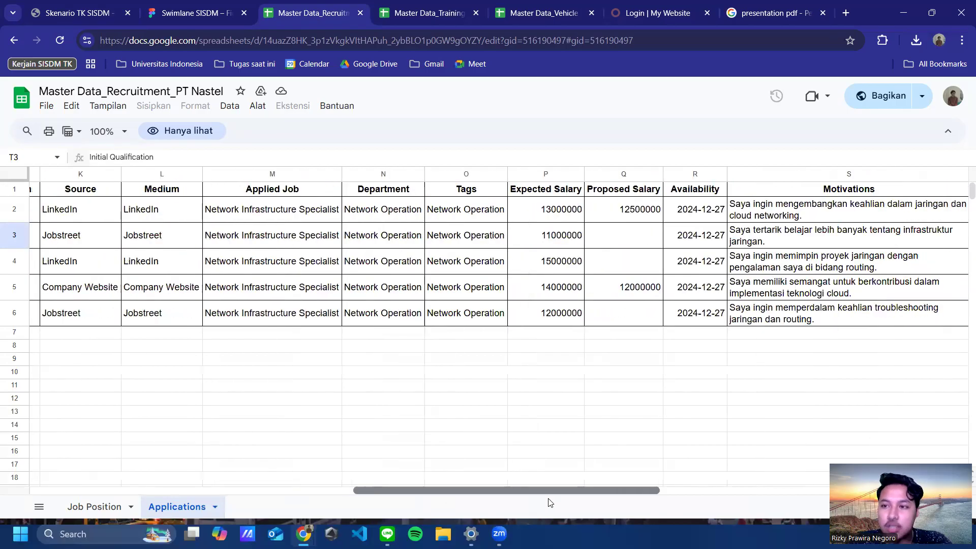
pyautogui.hscroll(3, 623, 486)
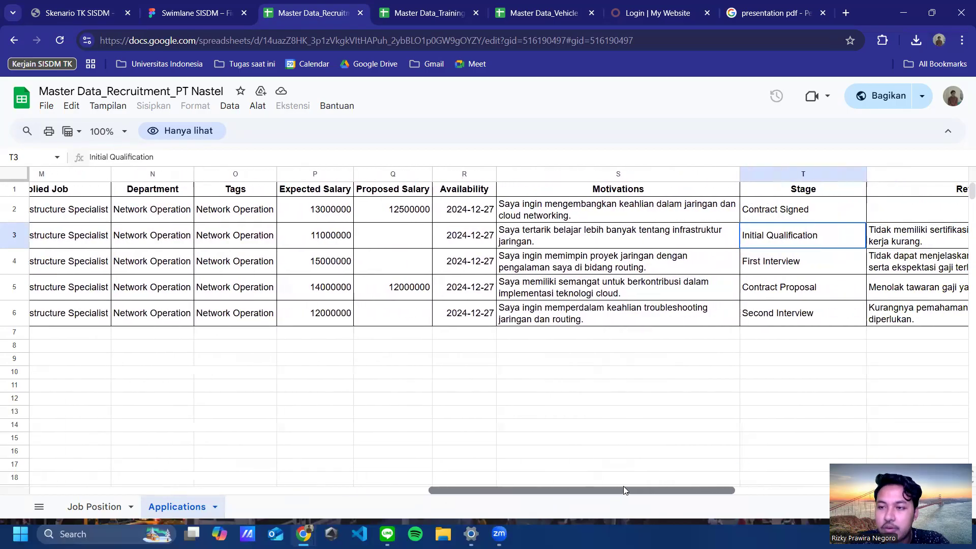
pyautogui.moveTo(635, 487); pyautogui.dragTo(683, 494)
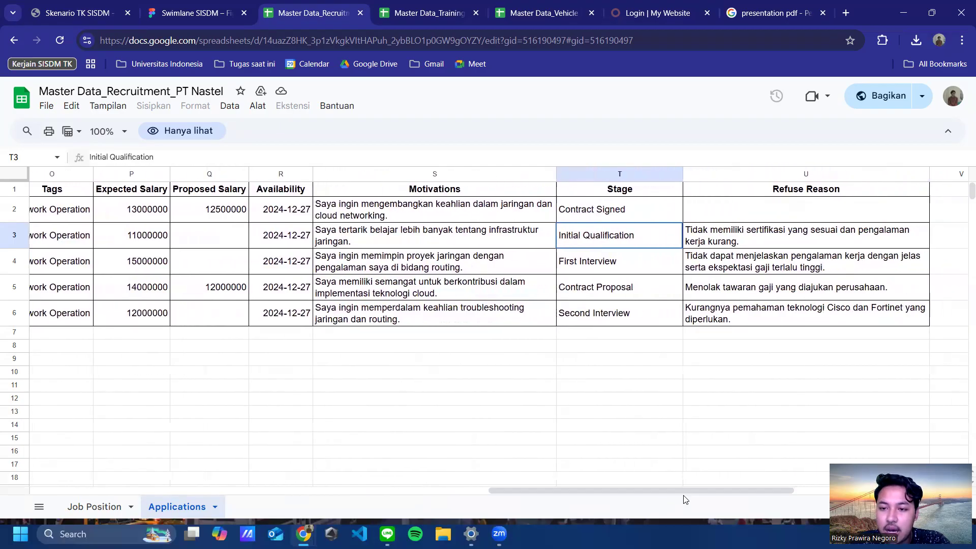
pyautogui.click(654, 262)
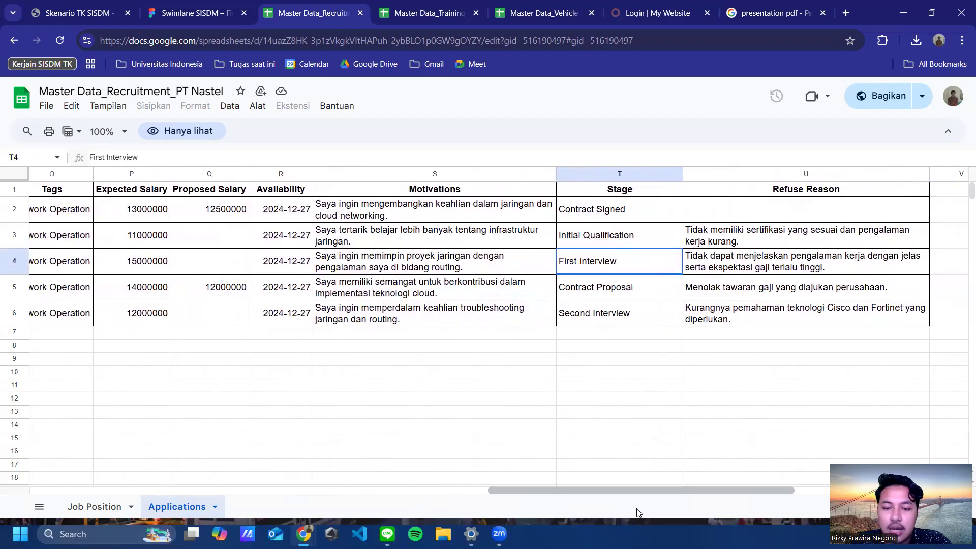
# Step: Read the First Interview applicant's refuse reason in U4: unclear experience, excessive salary expectations
pyautogui.click(356, 491)
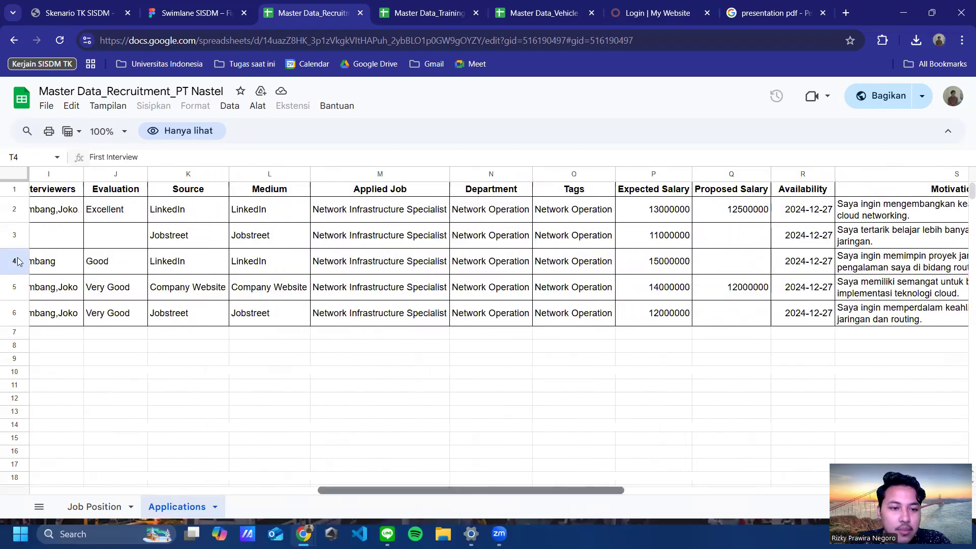
pyautogui.hscroll(-10, 310, 268)
pyautogui.moveTo(305, 489); pyautogui.dragTo(286, 497)
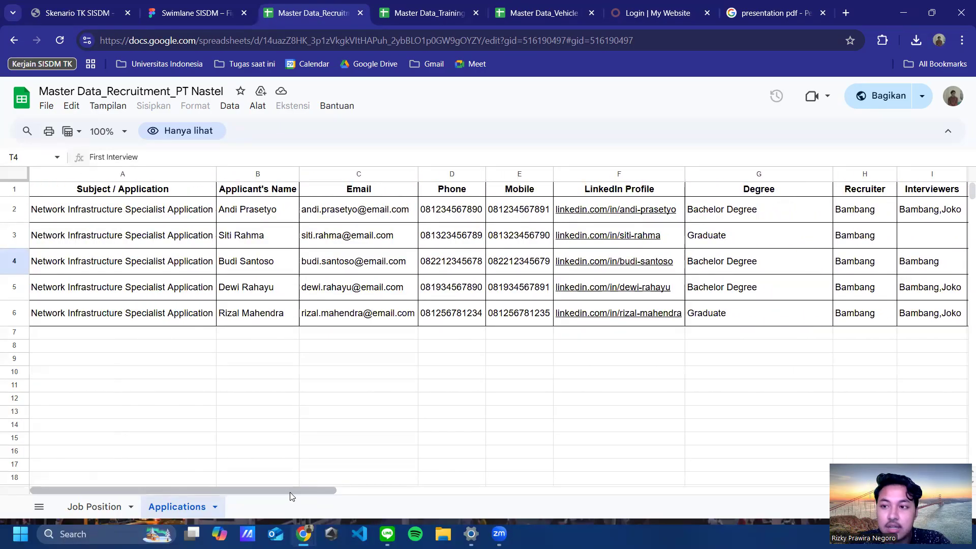
pyautogui.moveTo(292, 490); pyautogui.dragTo(789, 529)
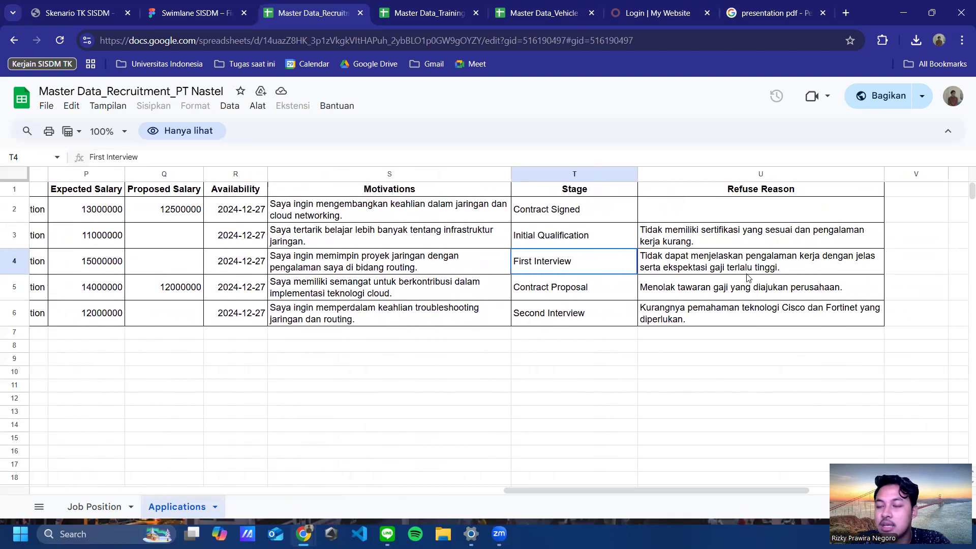
pyautogui.click(687, 268)
pyautogui.click(562, 262)
pyautogui.click(468, 265)
pyautogui.click(550, 265)
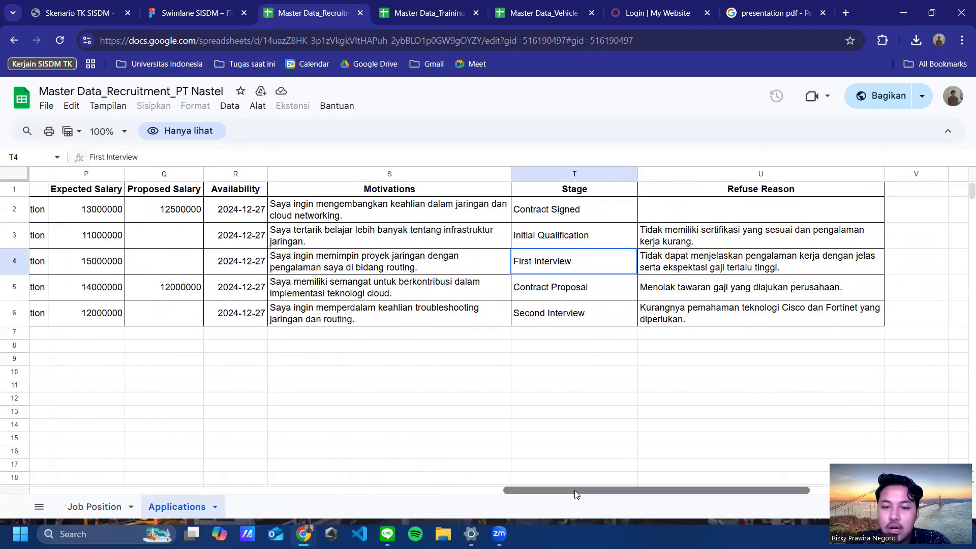
pyautogui.moveTo(560, 491); pyautogui.dragTo(231, 491)
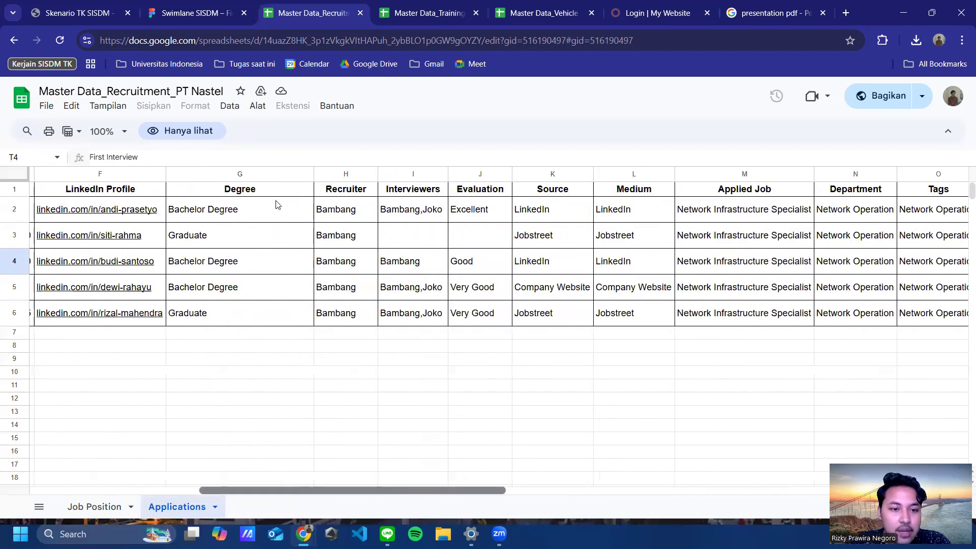
pyautogui.hscroll(-5, 280, 204)
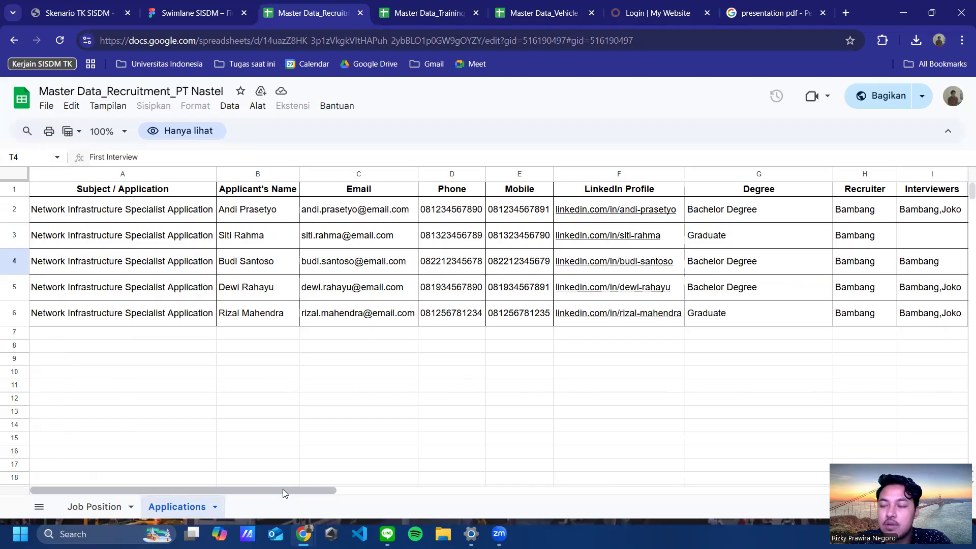
pyautogui.moveTo(284, 488); pyautogui.dragTo(764, 501)
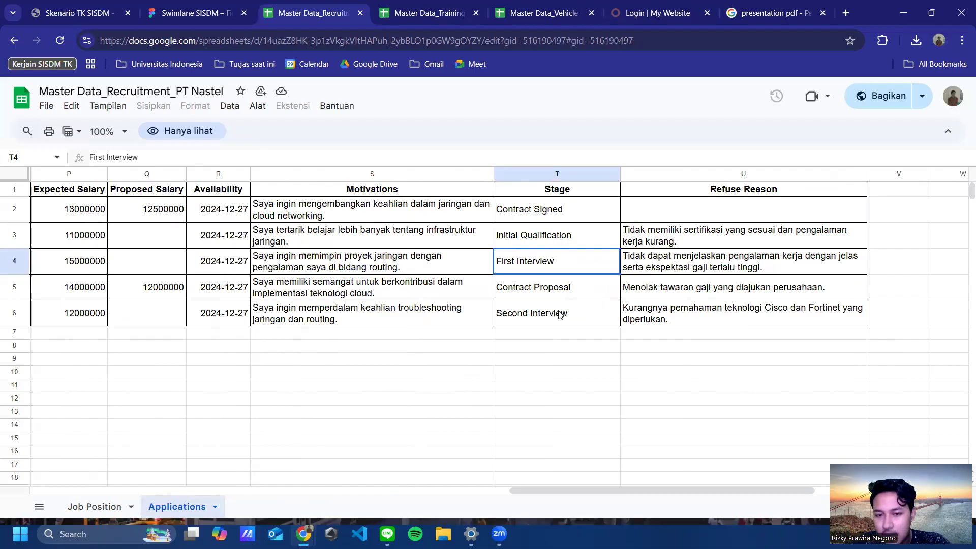
pyautogui.moveTo(574, 491); pyautogui.dragTo(2, 483)
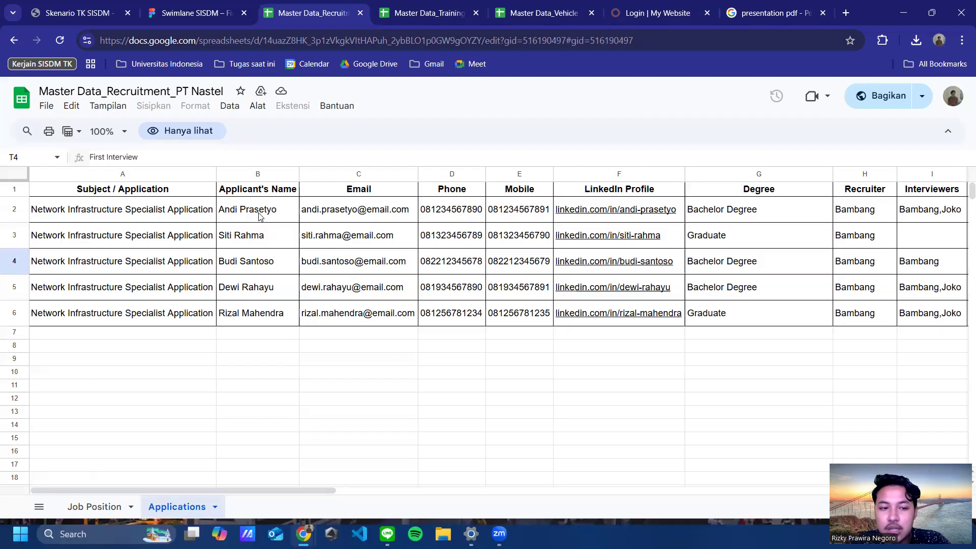
# Step: Scroll across the Applications sheet and check the proposed salary 12500000 in Q2
pyautogui.moveTo(235, 487); pyautogui.dragTo(516, 482)
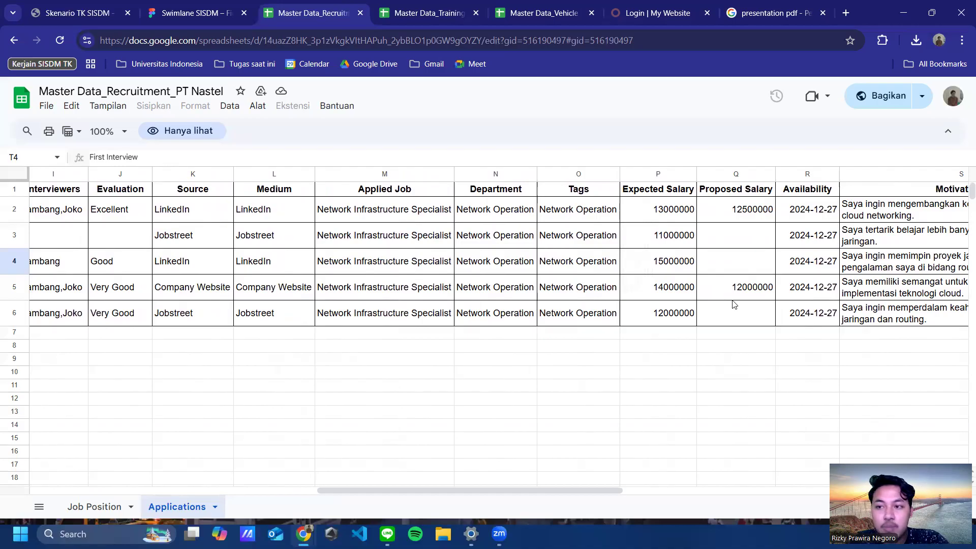
pyautogui.moveTo(531, 491); pyautogui.dragTo(568, 488)
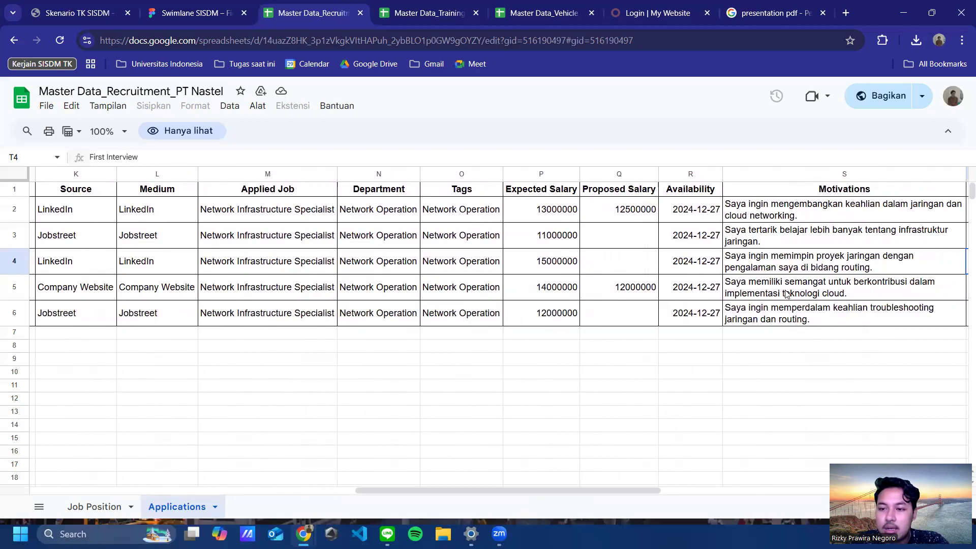
pyautogui.moveTo(595, 492); pyautogui.dragTo(709, 482)
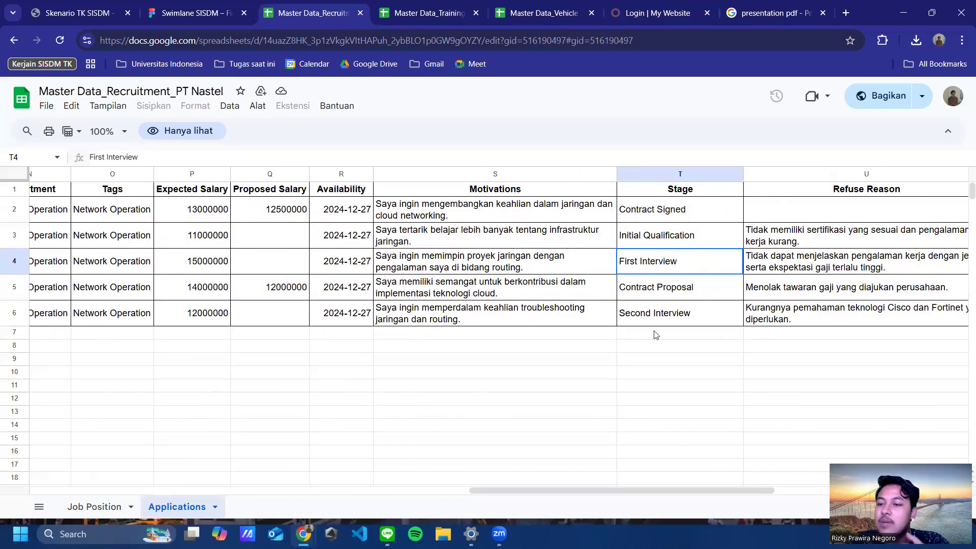
pyautogui.moveTo(642, 492); pyautogui.dragTo(2, 477)
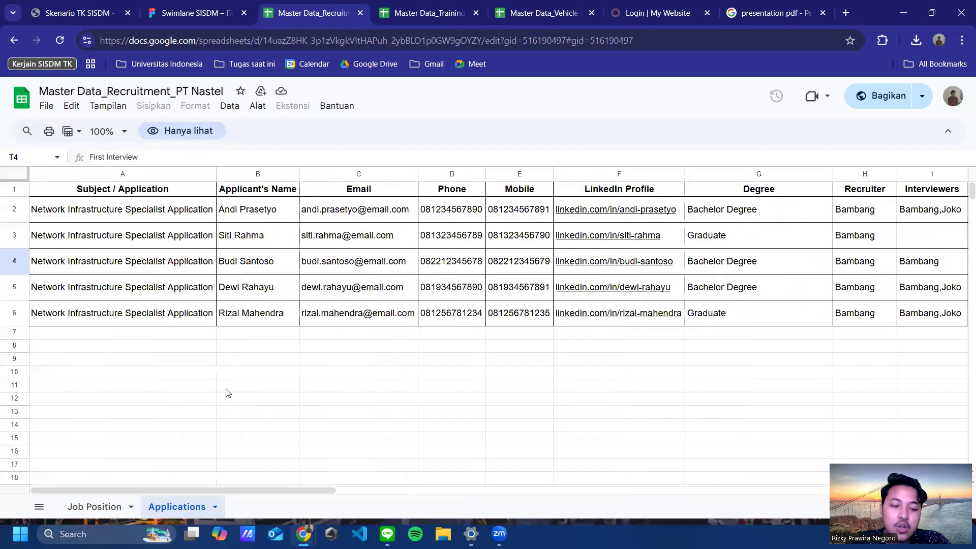
pyautogui.moveTo(224, 487); pyautogui.dragTo(528, 501)
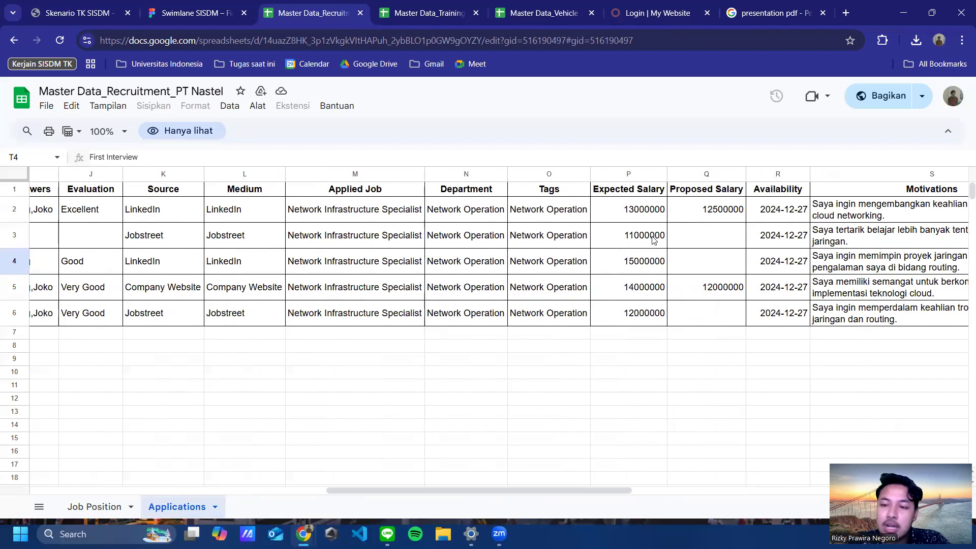
pyautogui.click(714, 216)
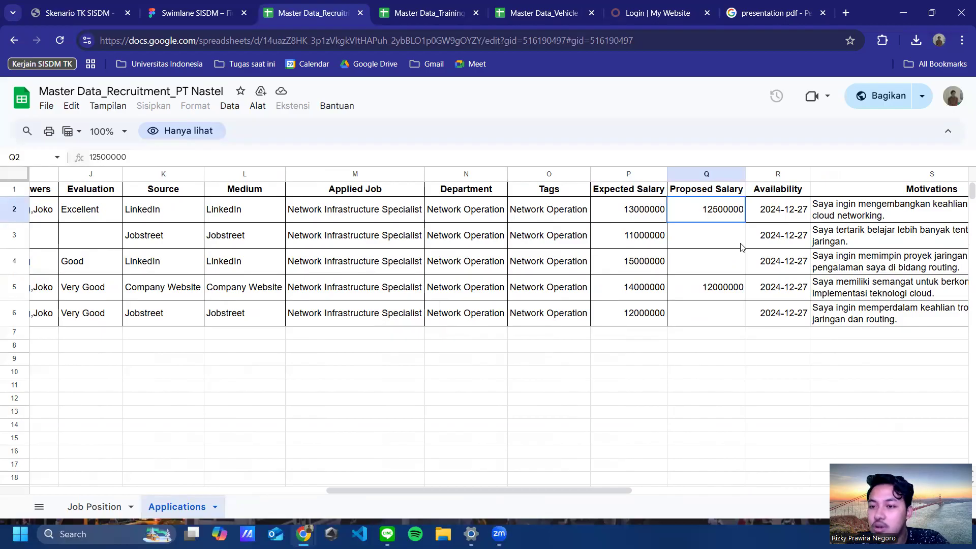
pyautogui.moveTo(513, 502); pyautogui.dragTo(626, 498)
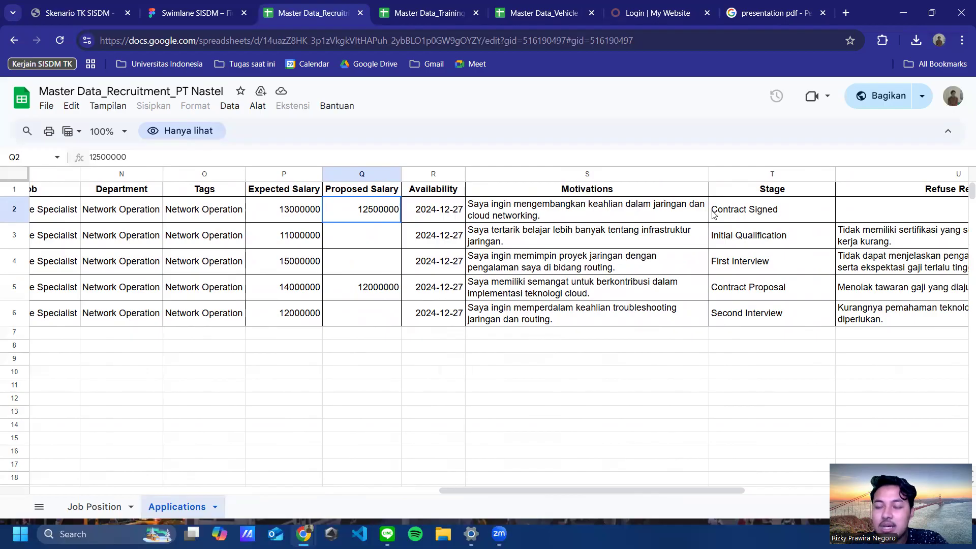
pyautogui.moveTo(618, 488); pyautogui.dragTo(414, 490)
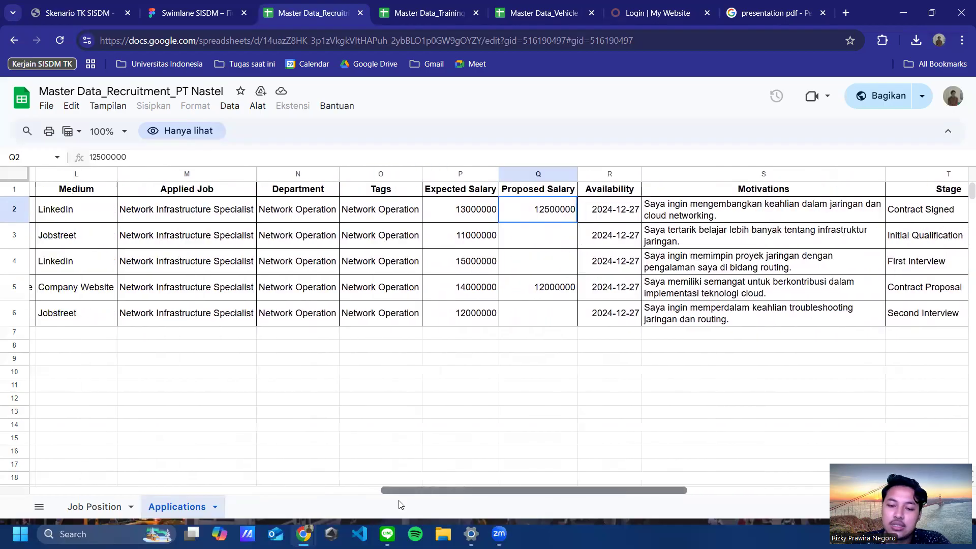
pyautogui.hscroll(-10, 69, 453)
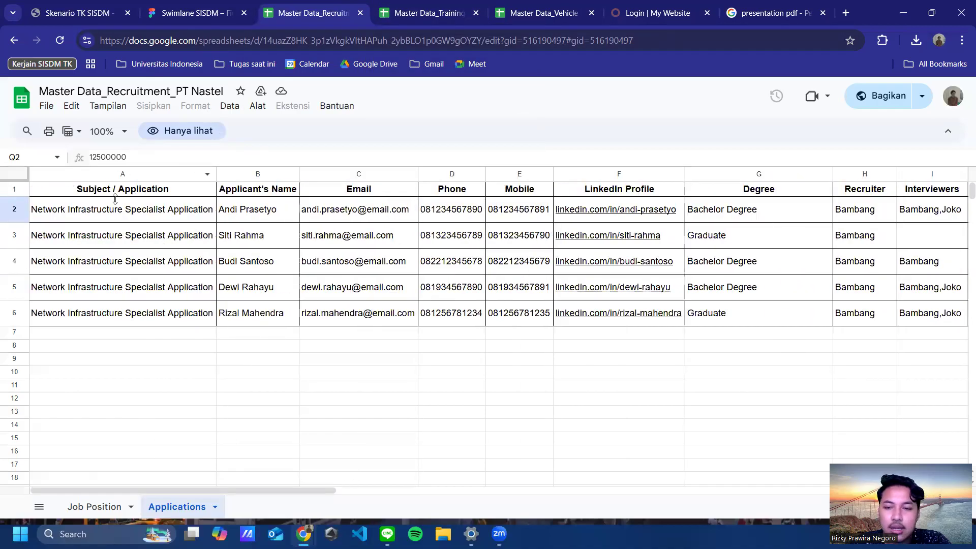
pyautogui.moveTo(262, 501); pyautogui.dragTo(569, 490)
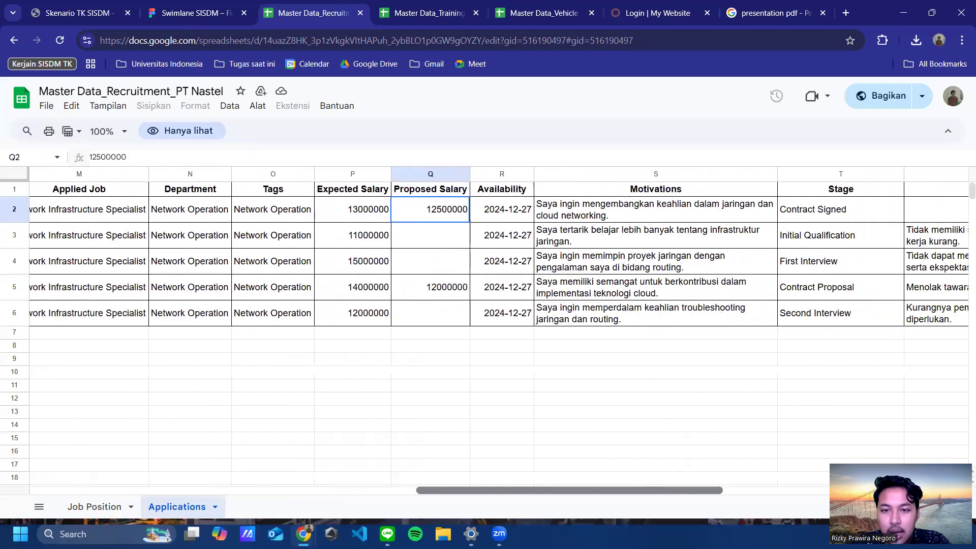
pyautogui.hscroll(6, 565, 297)
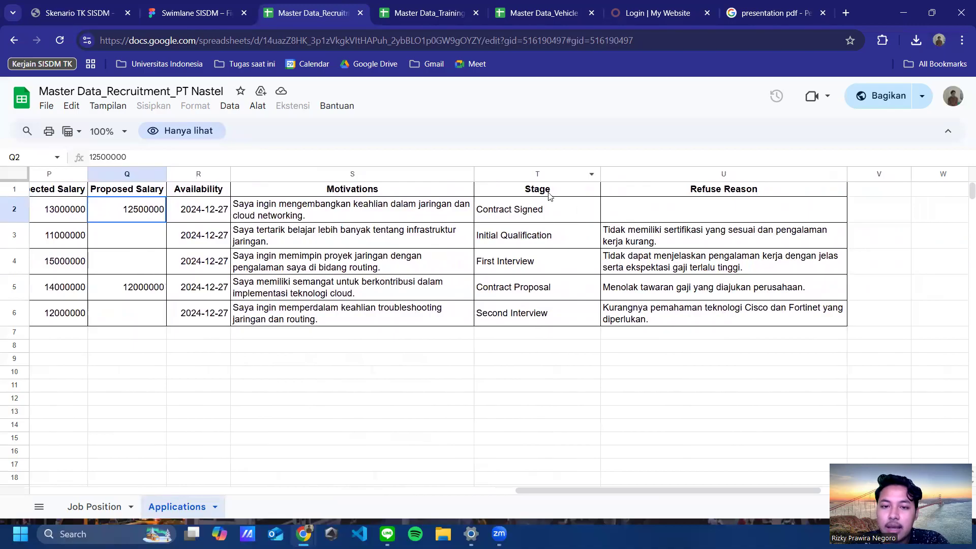
# Step: Review the Stage column T2–T6: Contract Signed, Initial Qualification, First Interview, Contract Proposal, Second Interview
pyautogui.click(513, 193)
pyautogui.moveTo(510, 192); pyautogui.dragTo(599, 306)
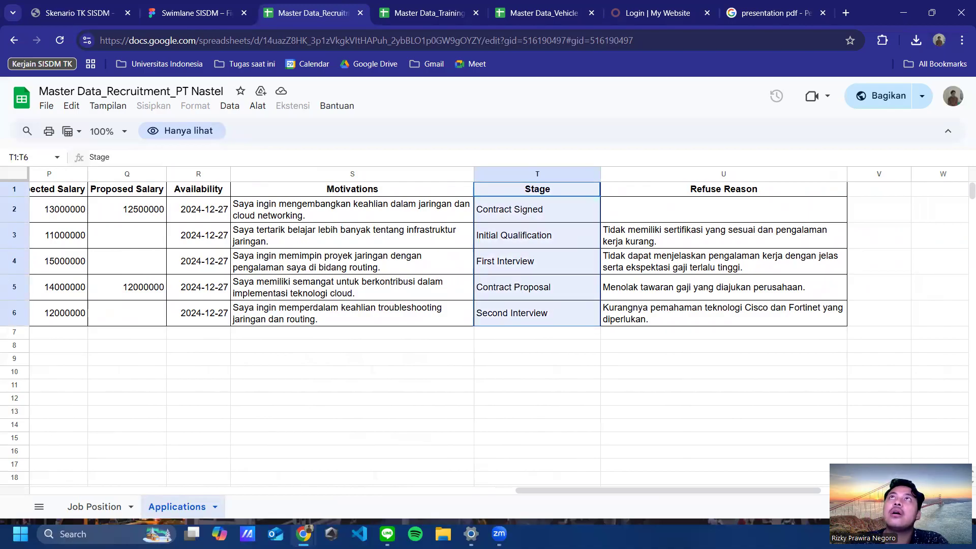
pyautogui.click(585, 210)
pyautogui.click(555, 192)
pyautogui.click(558, 209)
pyautogui.click(551, 228)
pyautogui.click(542, 218)
pyautogui.click(544, 236)
pyautogui.click(534, 263)
pyautogui.click(540, 287)
pyautogui.click(542, 325)
pyautogui.click(553, 286)
pyautogui.click(559, 270)
pyautogui.click(572, 238)
pyautogui.click(562, 211)
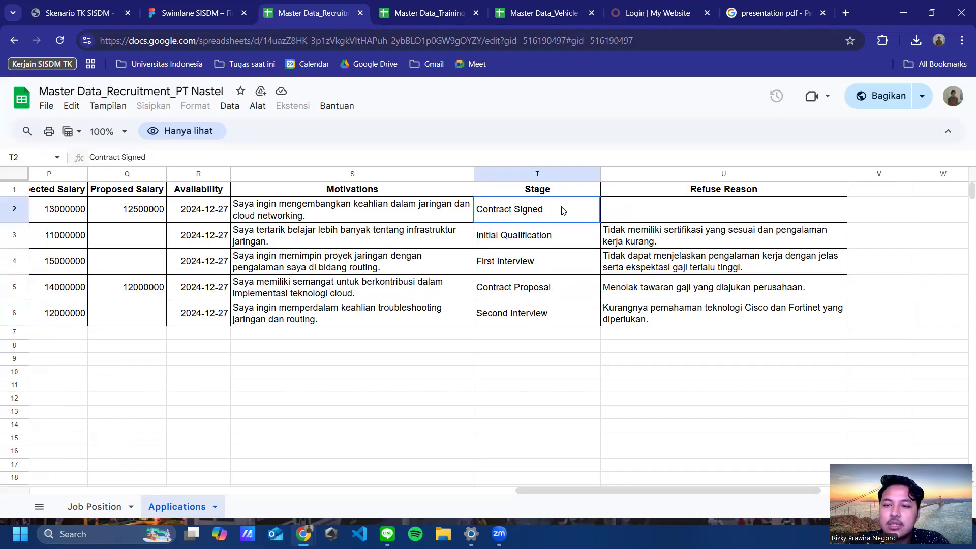
# Step: Read the refuse reasons in U3–U6, confirming the hired candidate in U2 has none
pyautogui.click(645, 212)
pyautogui.click(649, 240)
pyautogui.click(652, 267)
pyautogui.click(656, 287)
pyautogui.click(655, 313)
pyautogui.click(658, 290)
pyautogui.click(663, 266)
pyautogui.click(673, 235)
pyautogui.click(682, 212)
pyautogui.click(689, 190)
pyautogui.click(682, 212)
pyautogui.click(670, 239)
pyautogui.click(675, 267)
pyautogui.click(673, 283)
pyautogui.click(671, 314)
pyautogui.click(674, 235)
pyautogui.click(673, 216)
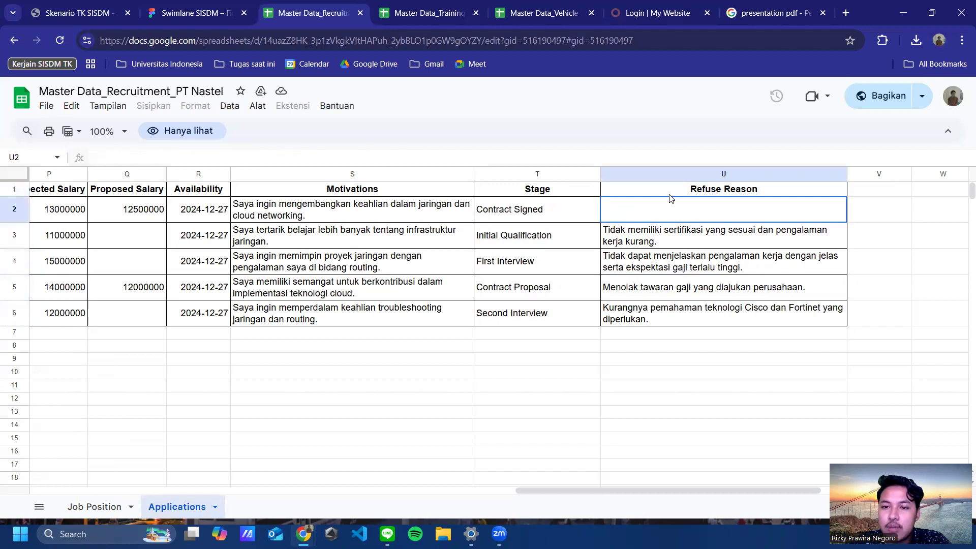
pyautogui.click(672, 191)
pyautogui.click(652, 11)
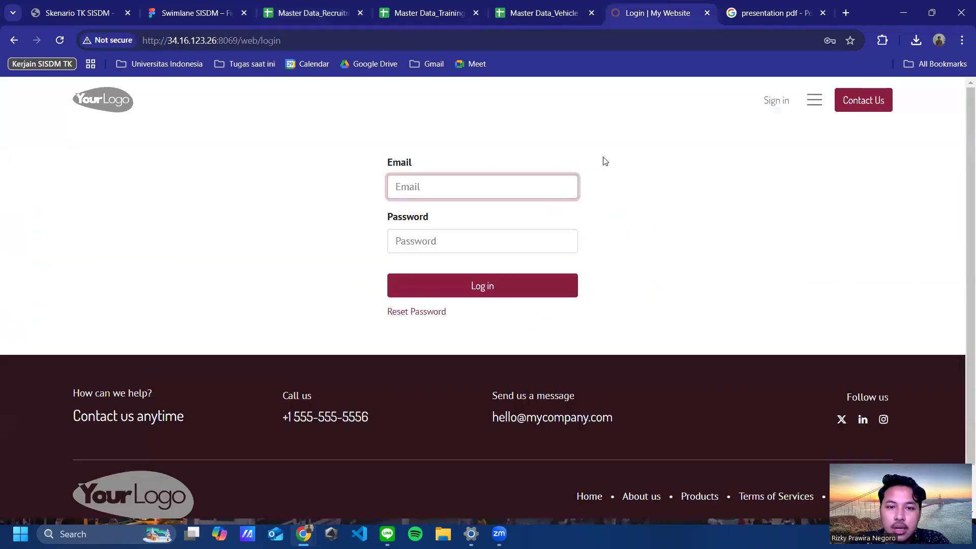
# Step: Sign in with the saved HR manager e-mail and password, then launch Recruitment
pyautogui.click(486, 179)
pyautogui.click(649, 171)
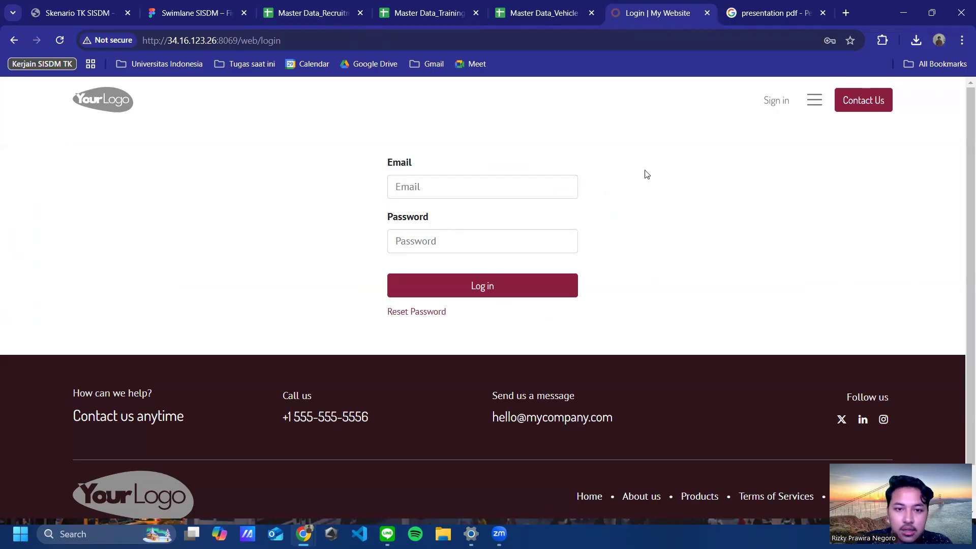
pyautogui.click(450, 191)
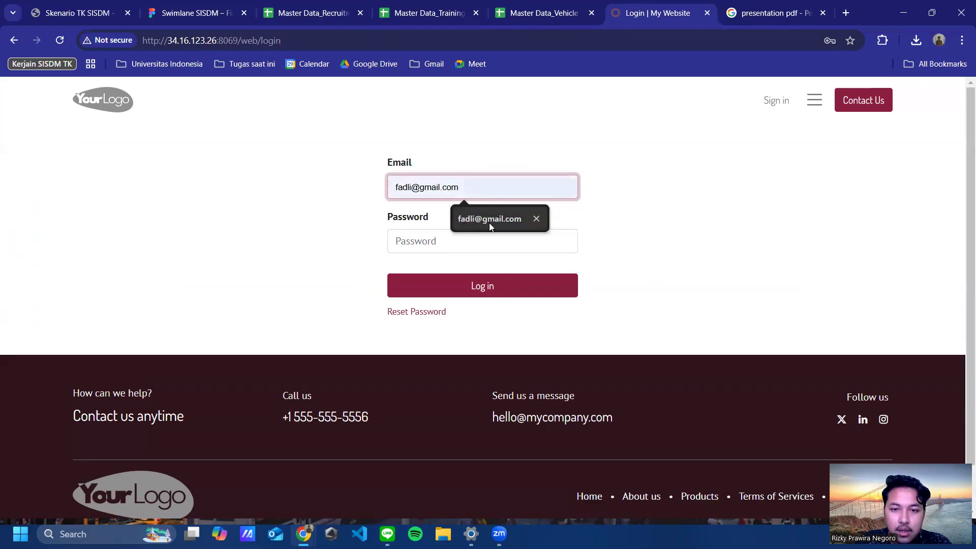
pyautogui.click(489, 220)
pyautogui.click(477, 239)
pyautogui.write('•')
pyautogui.click(553, 291)
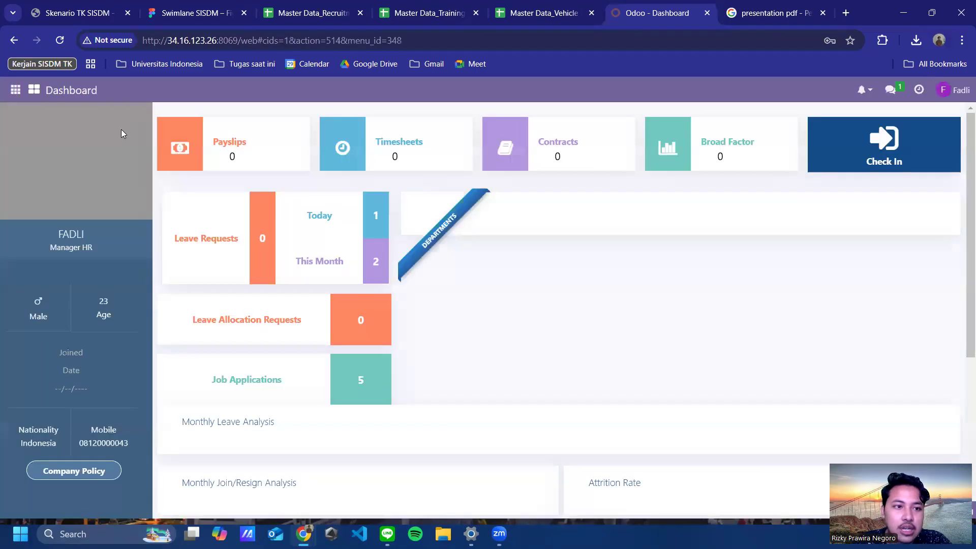
pyautogui.click(34, 91)
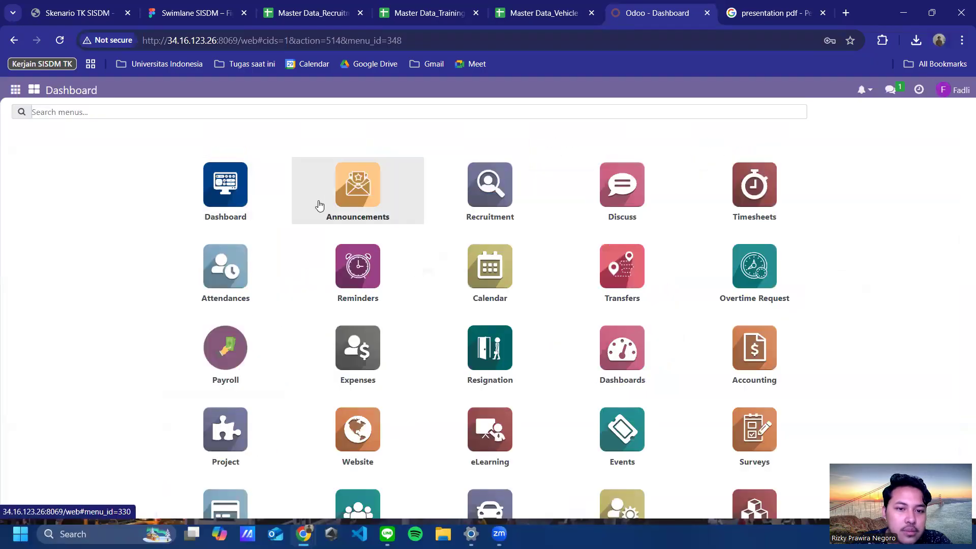
pyautogui.click(487, 214)
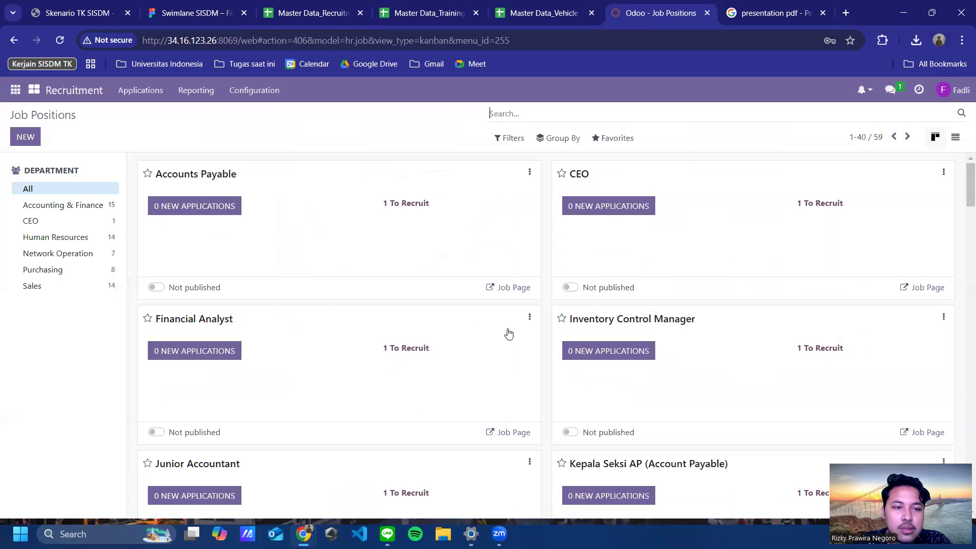
pyautogui.scroll(-2, 428, 273)
pyautogui.scroll(-3, 428, 274)
pyautogui.scroll(4, 428, 273)
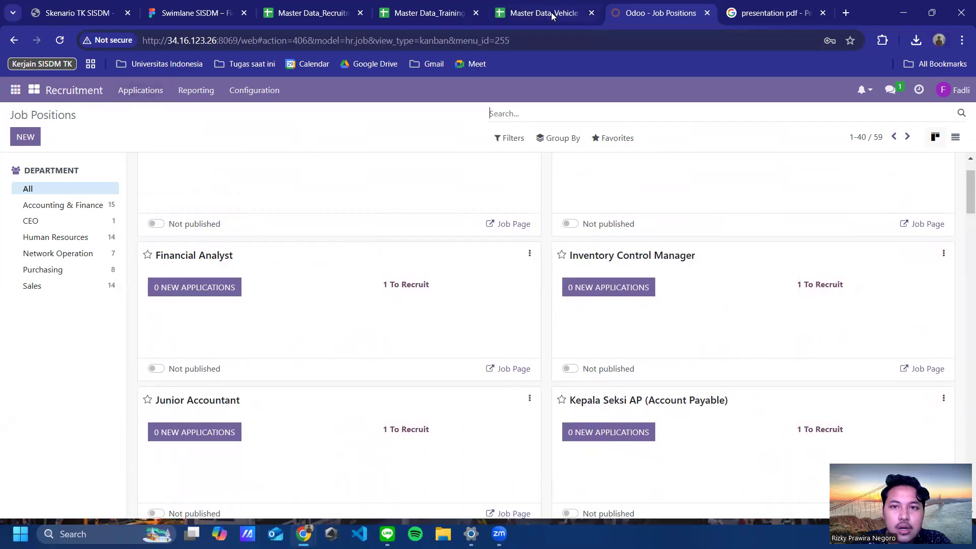
pyautogui.click(404, 16)
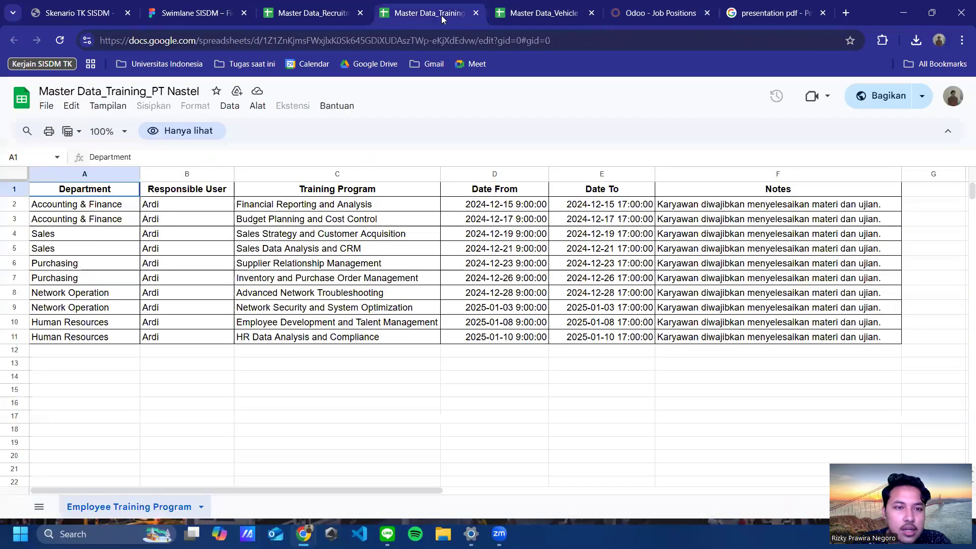
pyautogui.click(318, 15)
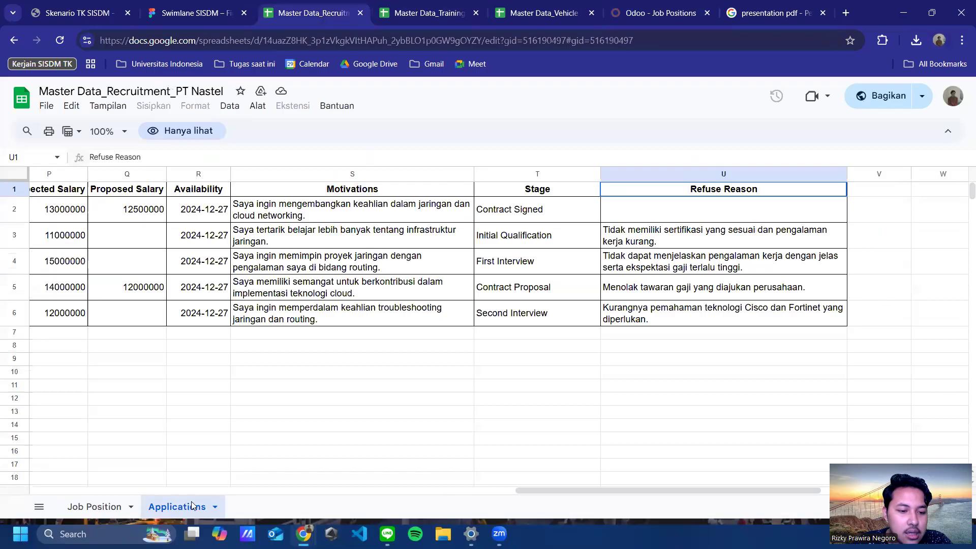
pyautogui.moveTo(567, 491); pyautogui.dragTo(91, 489)
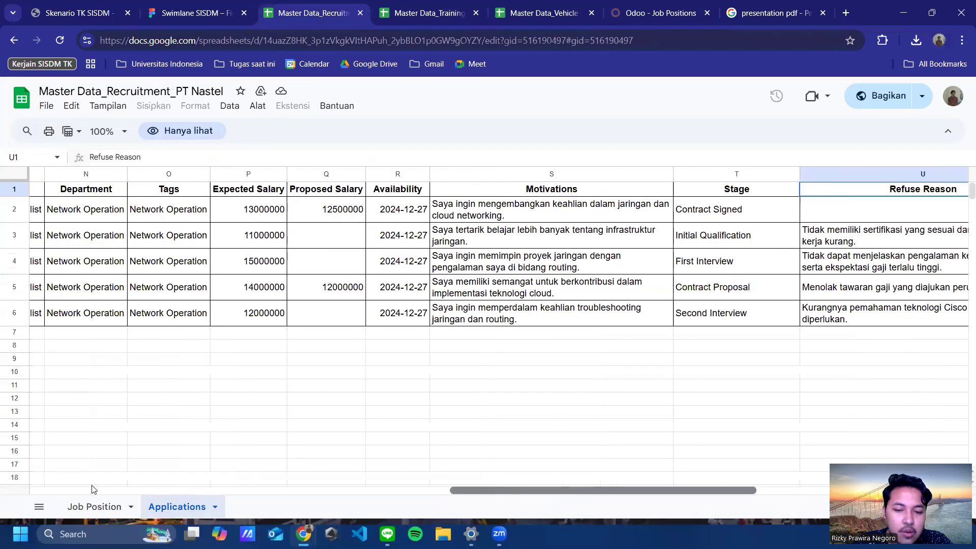
pyautogui.click(123, 211)
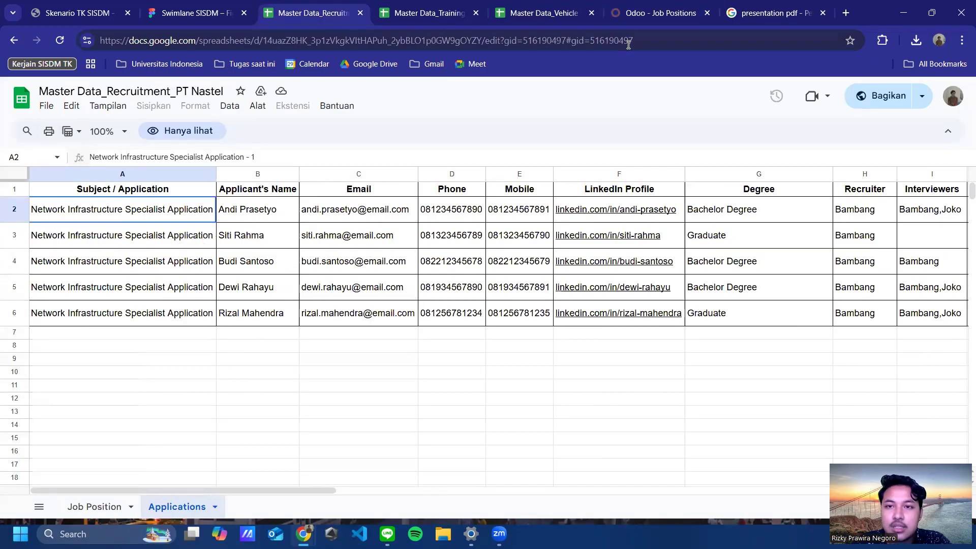
pyautogui.click(634, 17)
pyautogui.click(310, 16)
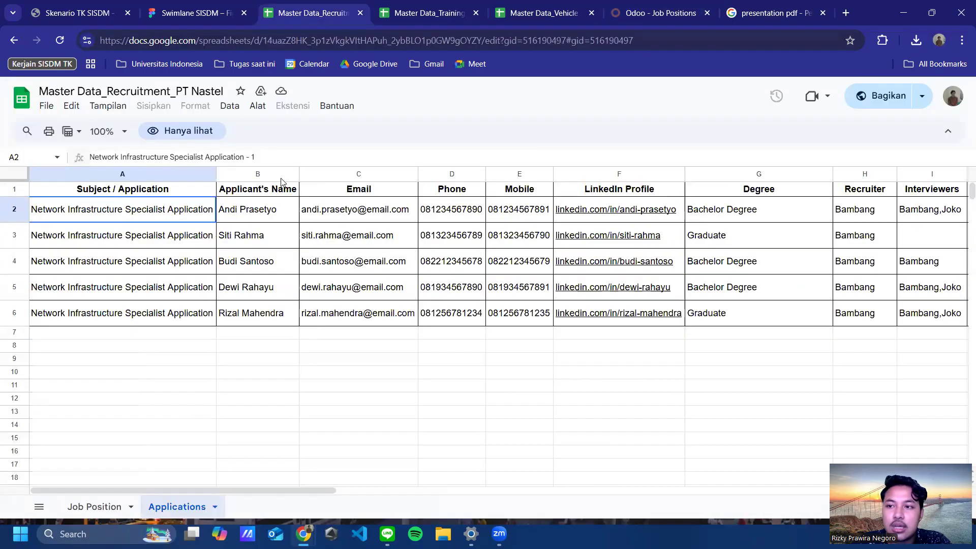
pyautogui.click(141, 322)
pyautogui.click(144, 291)
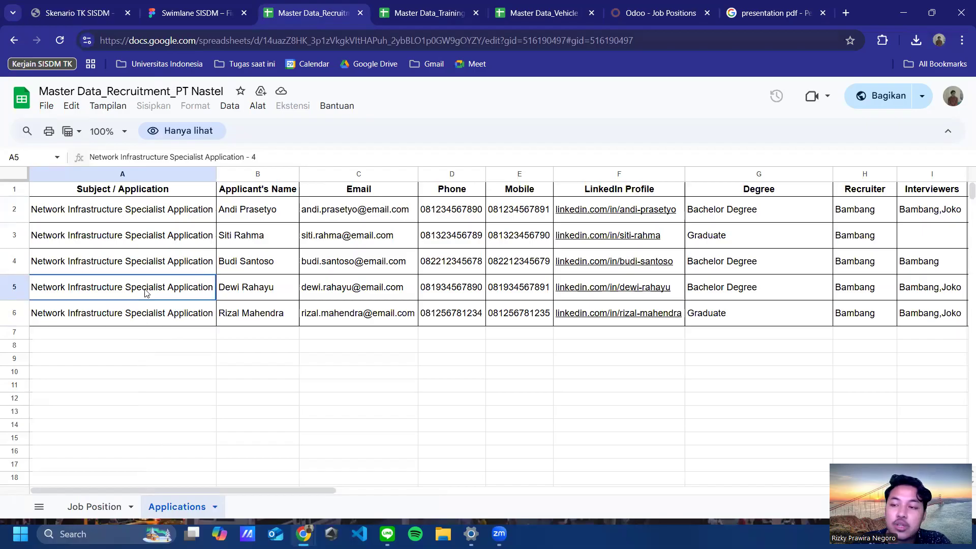
pyautogui.click(117, 509)
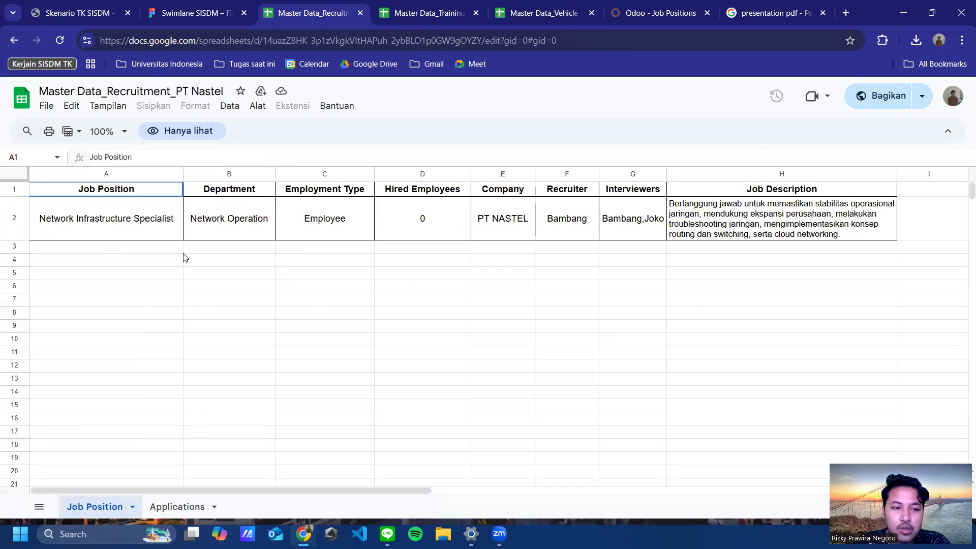
pyautogui.click(193, 513)
pyautogui.click(647, 16)
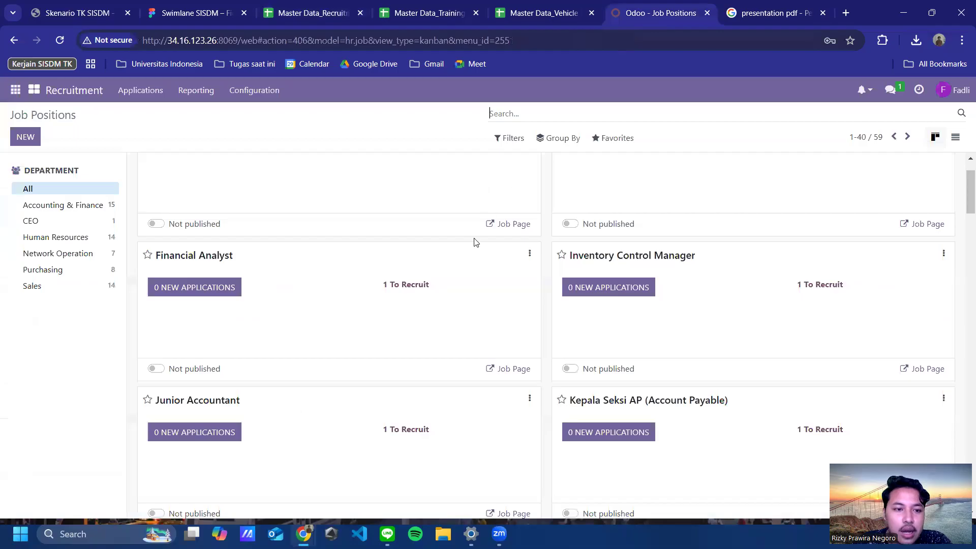
pyautogui.scroll(1, 457, 290)
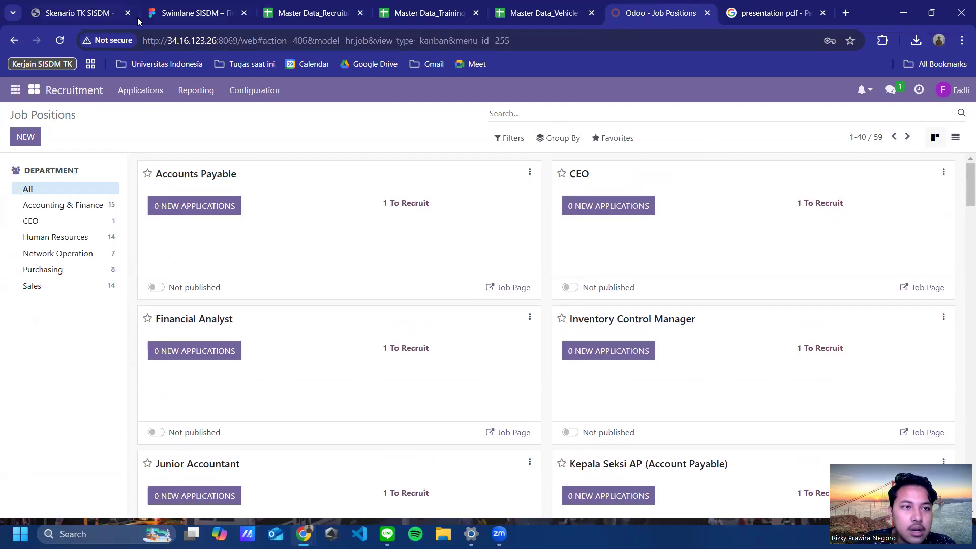
pyautogui.click(275, 15)
pyautogui.hotkey('ctrl', 'c')
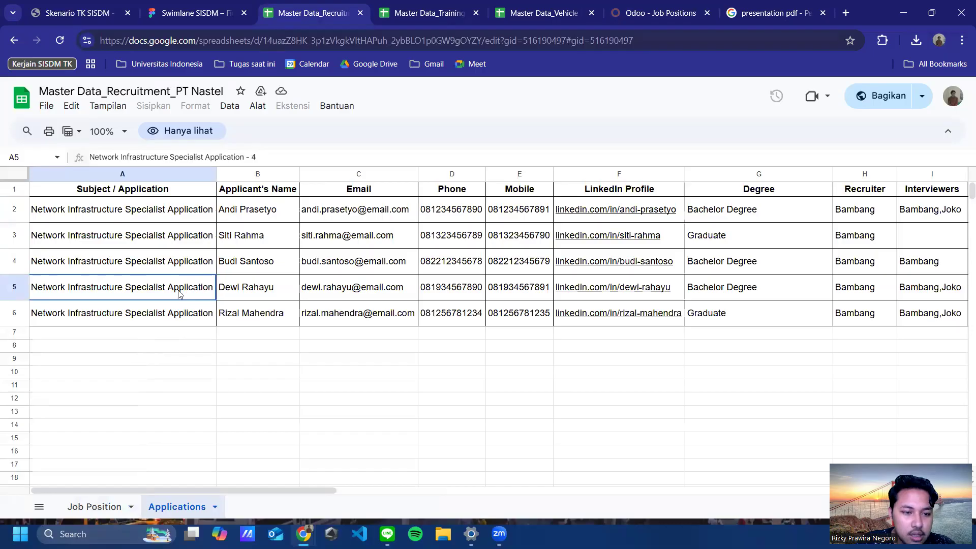
pyautogui.click(681, 14)
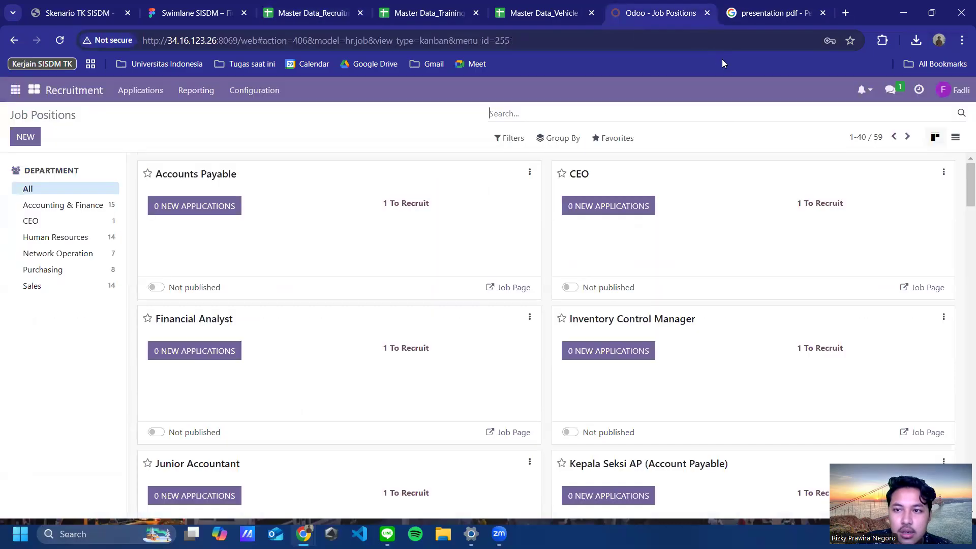
pyautogui.click(677, 116)
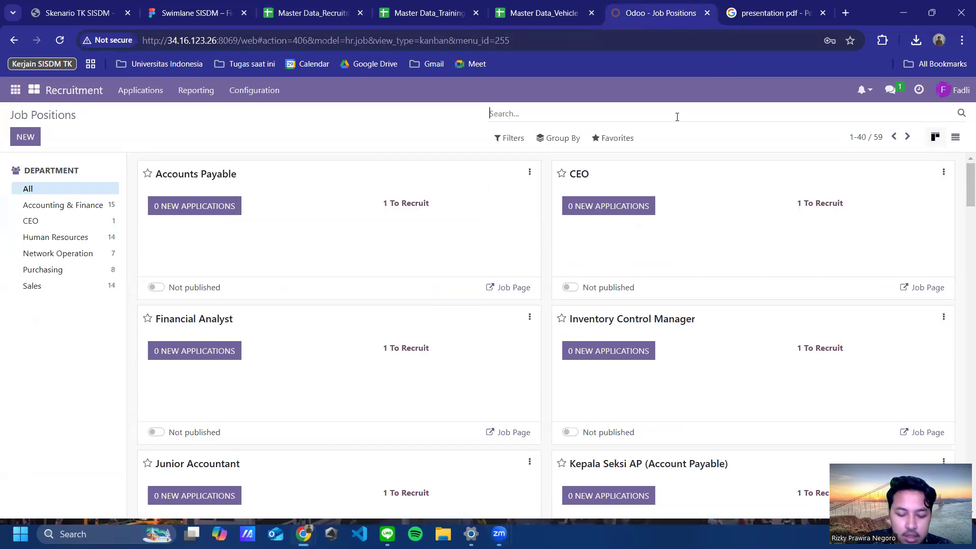
# Step: Search job positions with the pasted subject, then filter them by 'Network' instead
pyautogui.hotkey('ctrl', 'v')
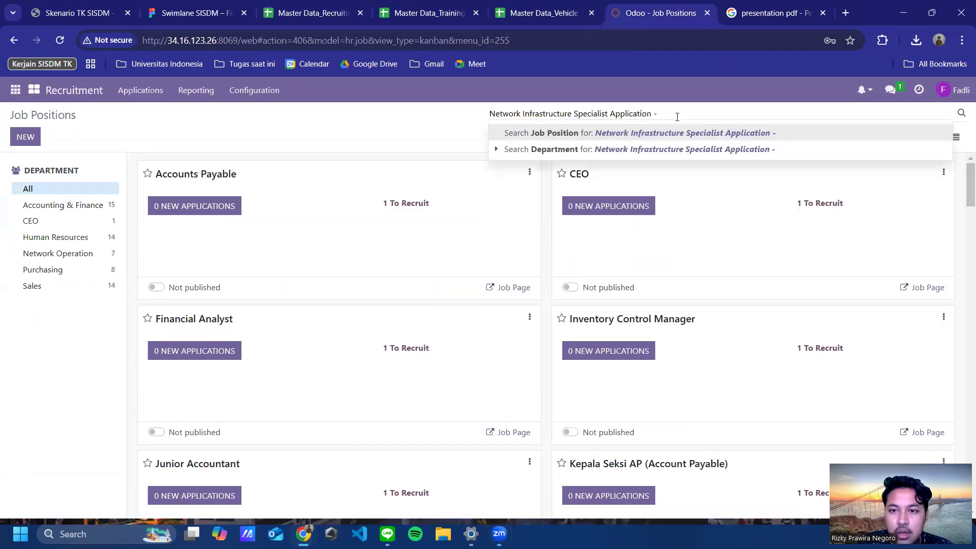
pyautogui.press('Return')
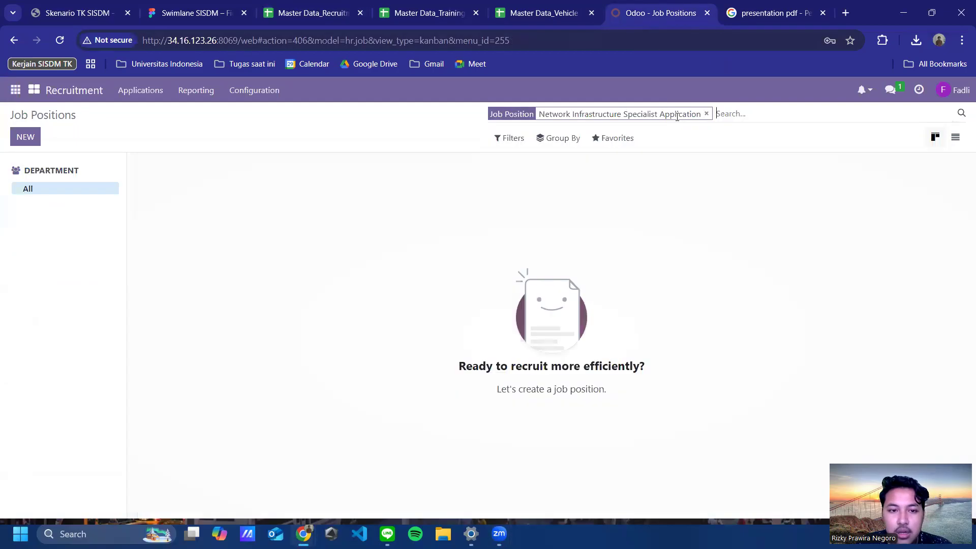
pyautogui.click(706, 114)
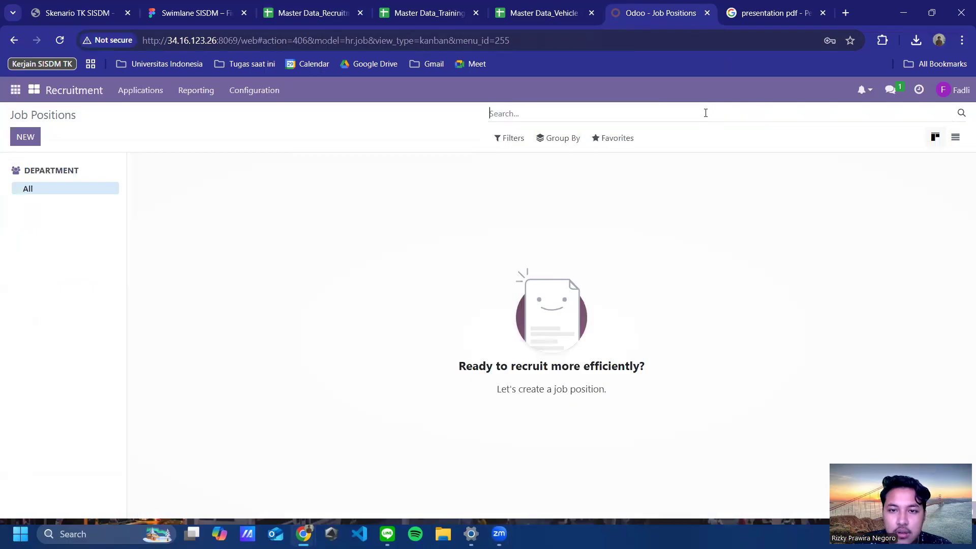
pyautogui.write('Network')
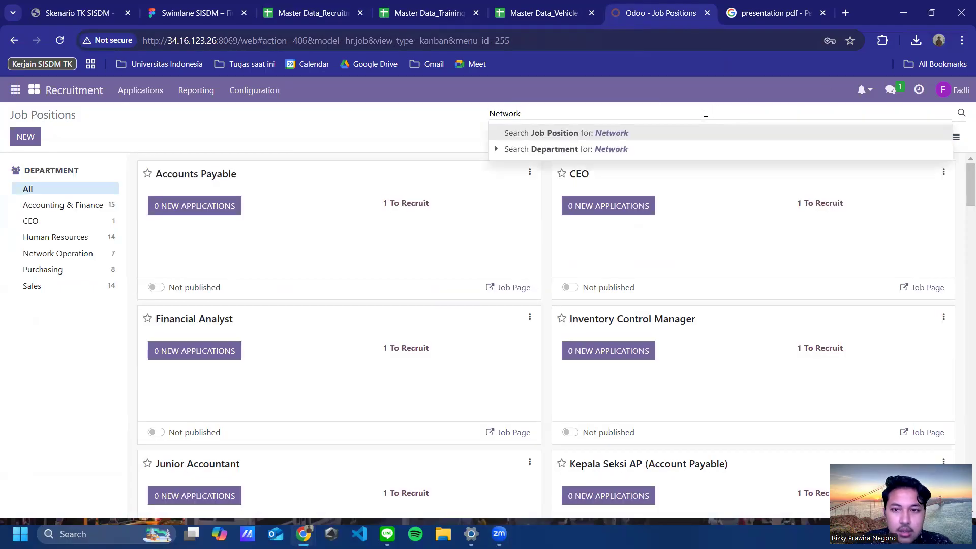
pyautogui.press('Return')
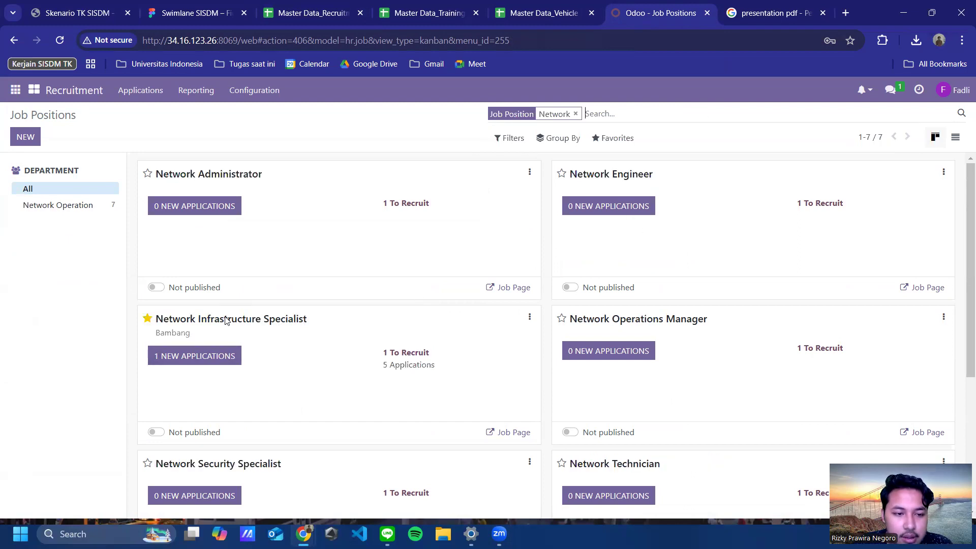
# Step: Open Network Infrastructure Specialist's new applications and check the recruitment sheet's Job Position tab
pyautogui.scroll(-5, 344, 337)
pyautogui.scroll(4, 351, 329)
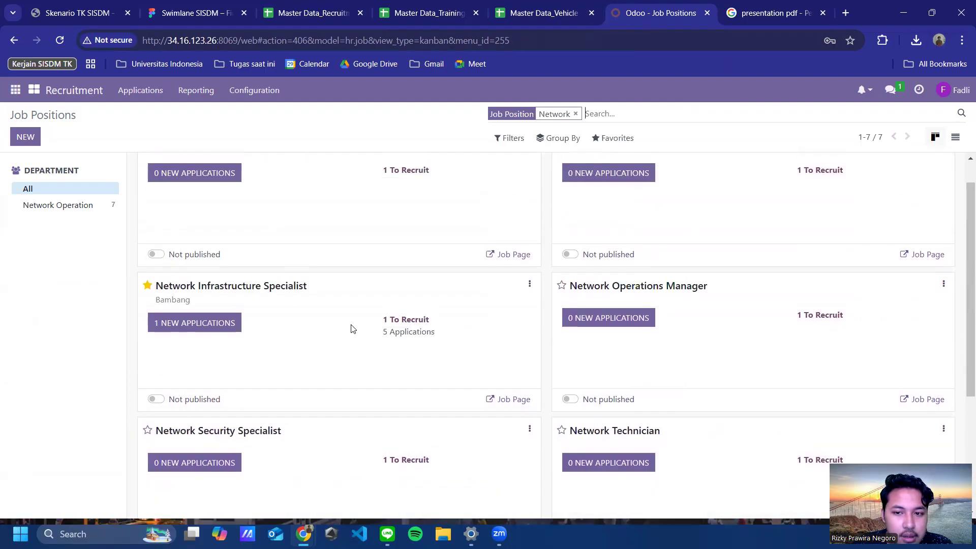
pyautogui.scroll(1, 351, 329)
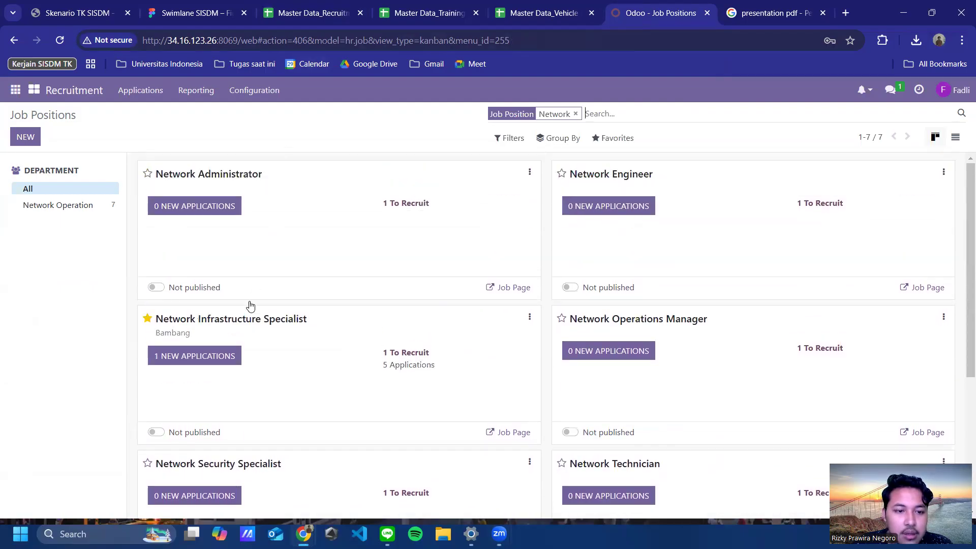
pyautogui.click(198, 359)
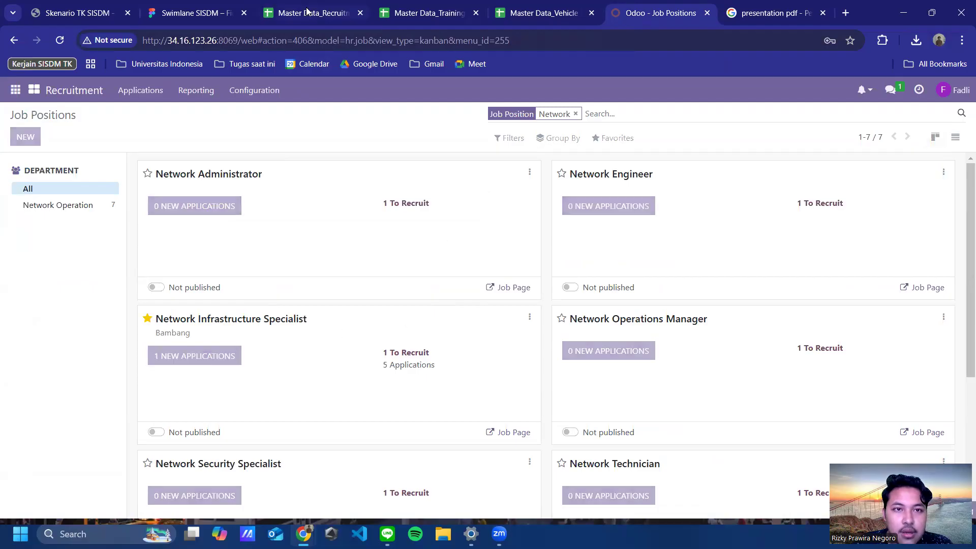
pyautogui.click(307, 13)
pyautogui.click(101, 506)
pyautogui.click(178, 505)
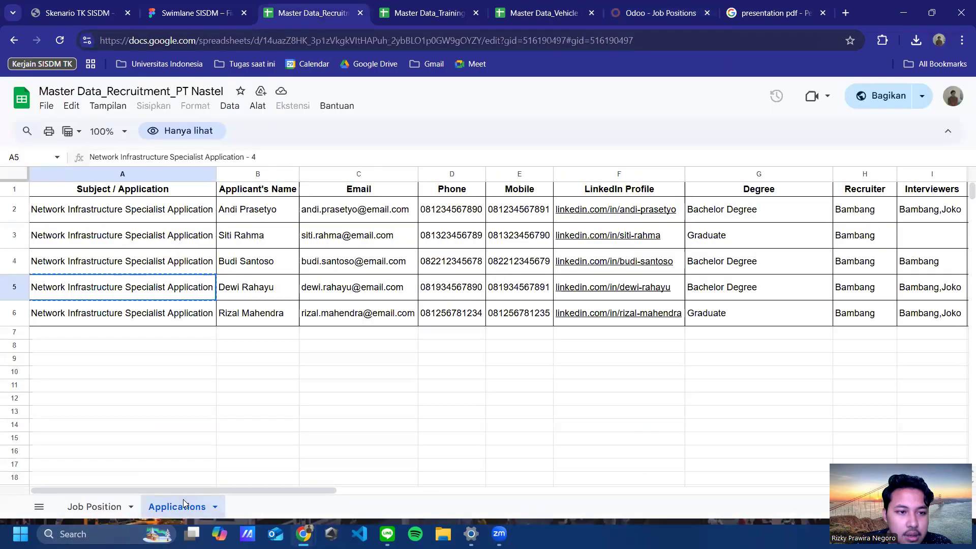
# Step: Show the Network Infrastructure Specialist applications as a stage-grouped list with Contract Signed expanded
pyautogui.click(655, 13)
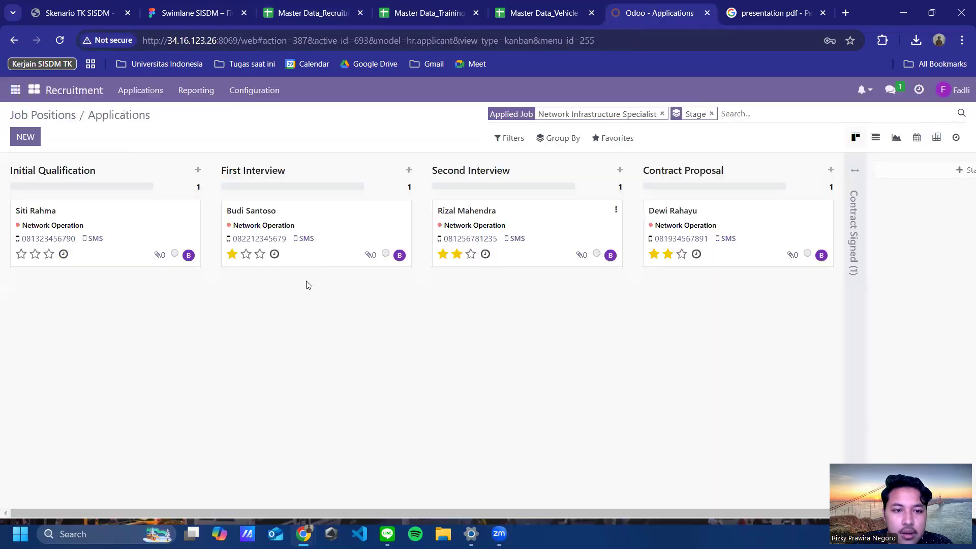
pyautogui.click(854, 169)
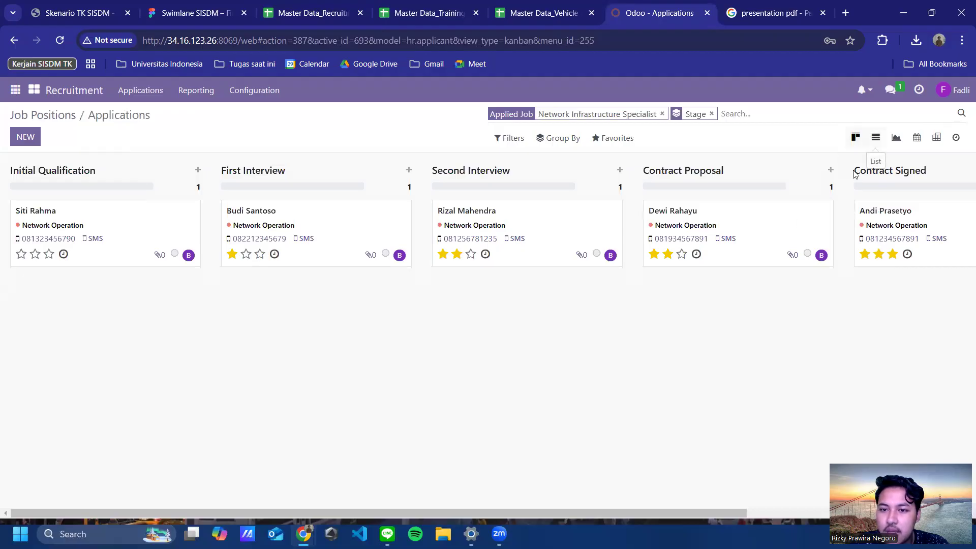
pyautogui.click(875, 139)
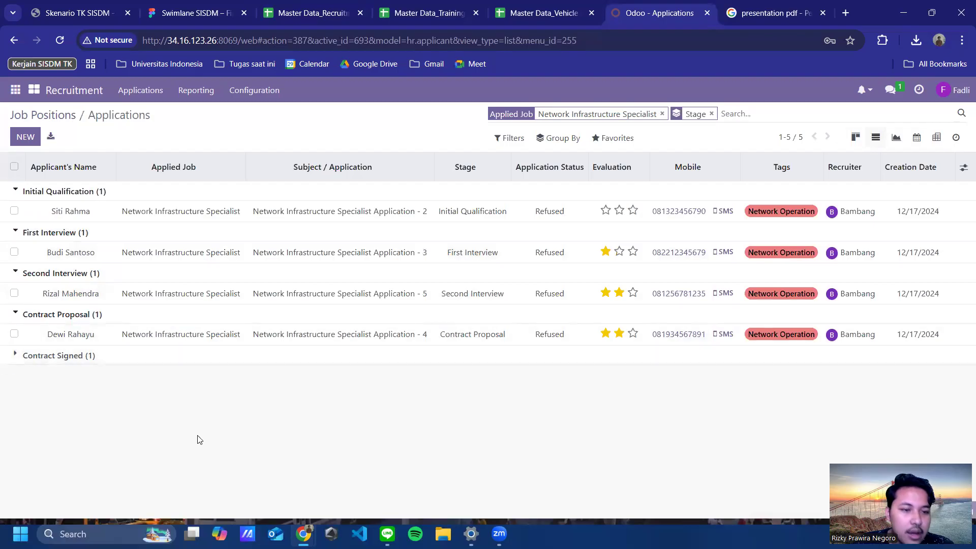
pyautogui.click(355, 355)
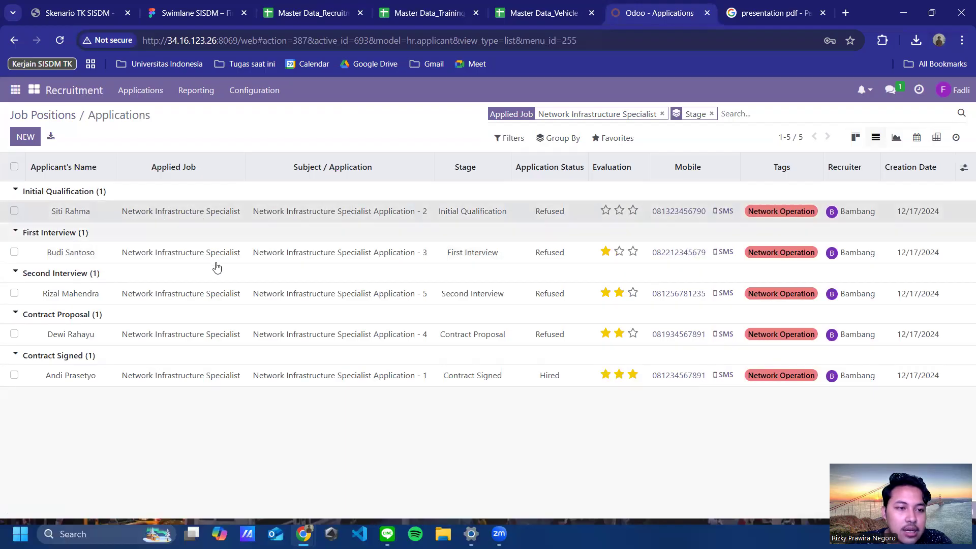
# Step: Open Application - 2, the Initial Qualification applicant expecting 11,000,000.00
pyautogui.click(237, 211)
pyautogui.scroll(-2, 438, 326)
pyautogui.scroll(2, 368, 286)
pyautogui.scroll(-2, 447, 349)
pyautogui.scroll(2, 330, 305)
pyautogui.scroll(-2, 235, 270)
pyautogui.scroll(2, 152, 213)
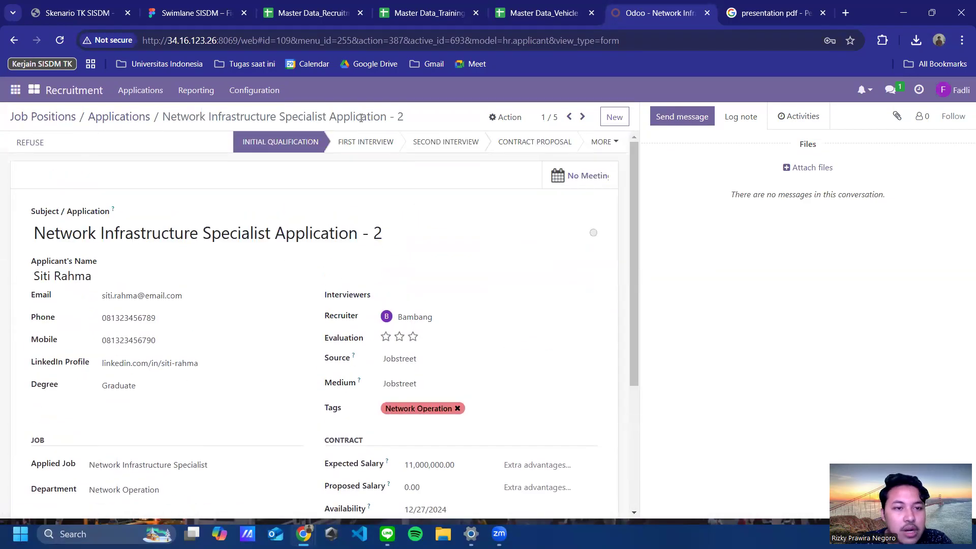
# Step: Go back to the applications, start a new application form, and check the stages beyond Contract Proposal
pyautogui.click(14, 40)
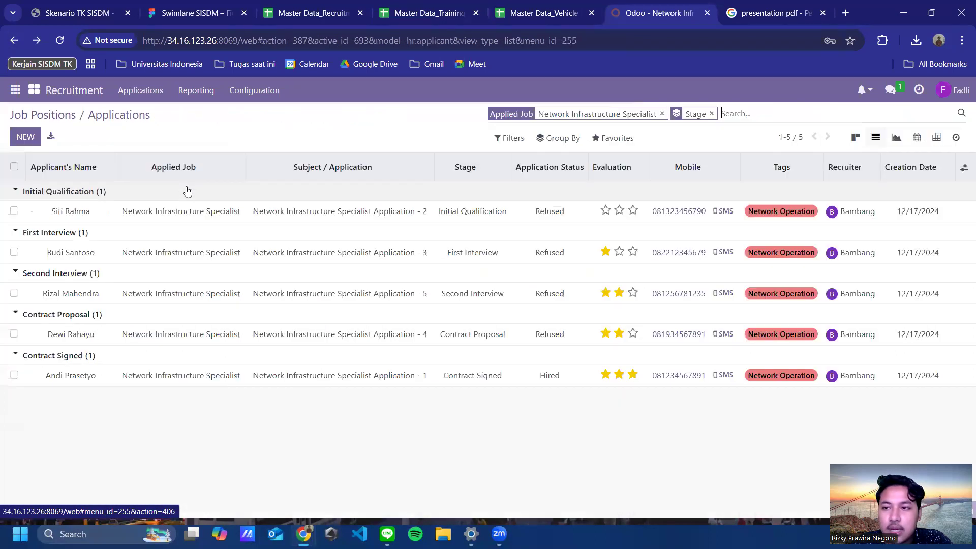
pyautogui.click(22, 140)
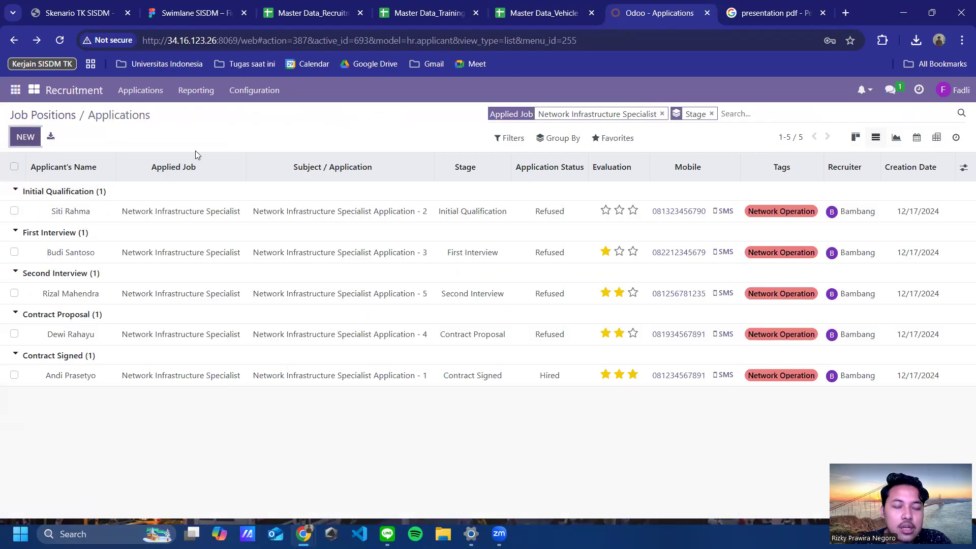
pyautogui.scroll(-3, 303, 426)
pyautogui.scroll(3, 279, 174)
pyautogui.scroll(-3, 244, 190)
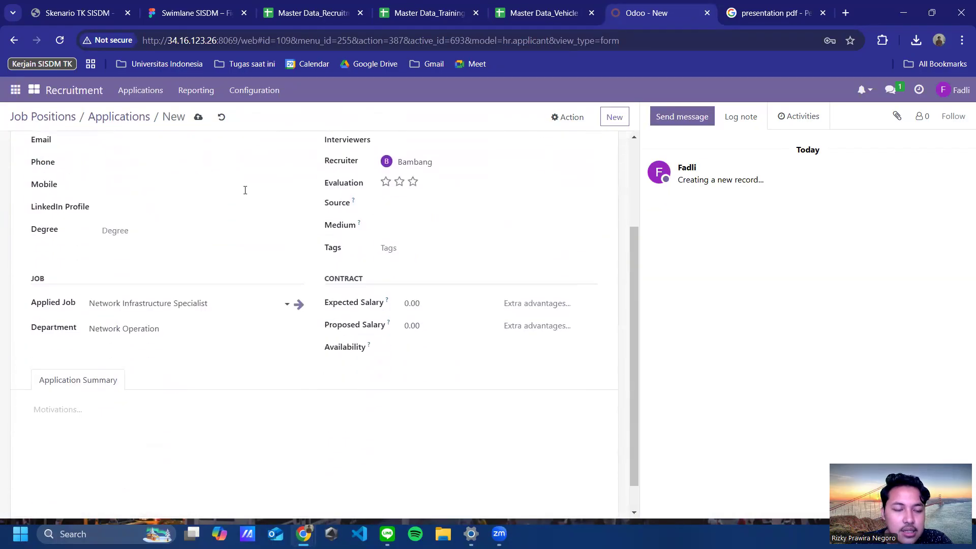
pyautogui.scroll(3, 305, 260)
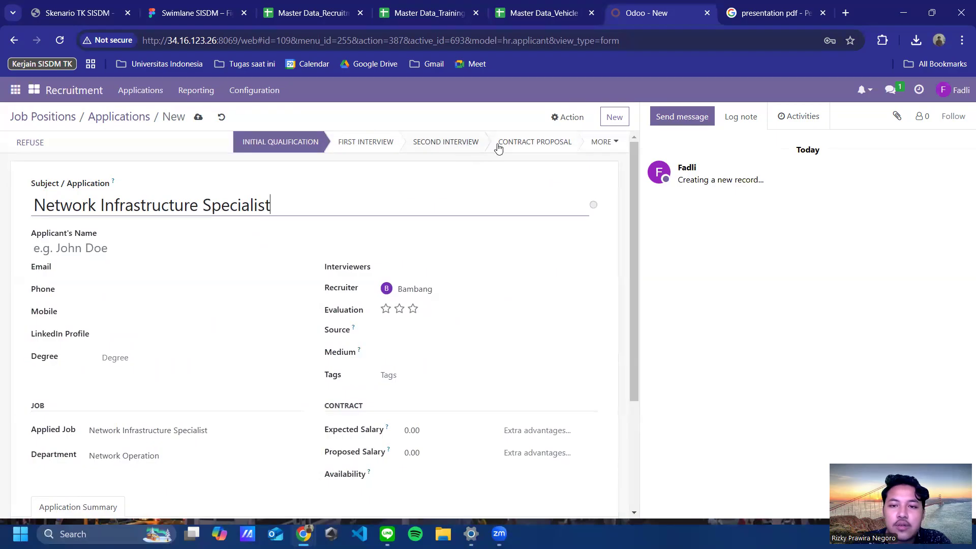
pyautogui.click(618, 145)
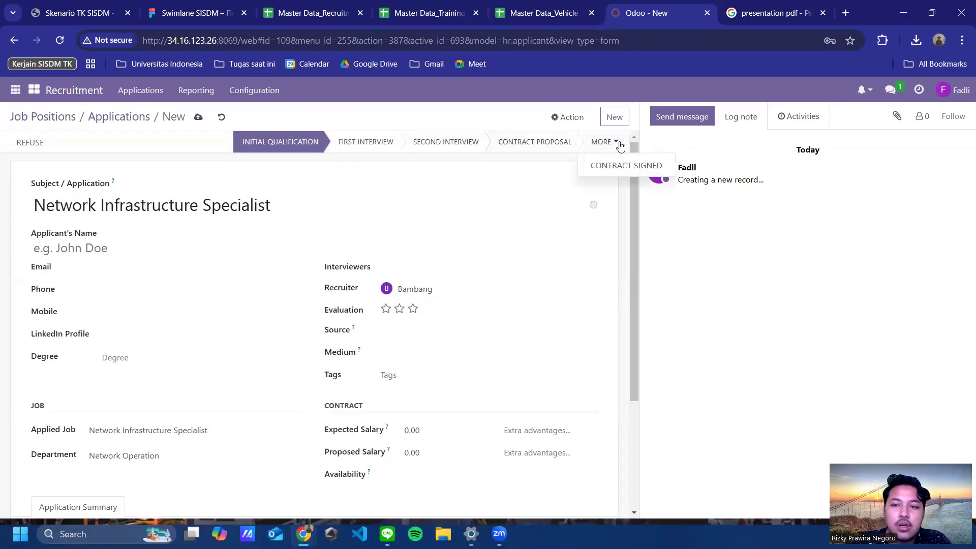
pyautogui.click(151, 145)
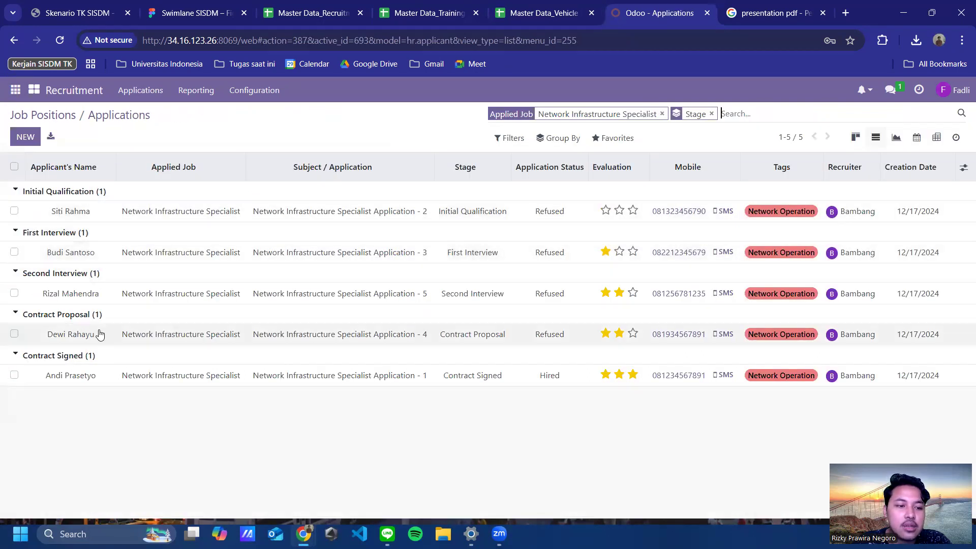
pyautogui.click(69, 331)
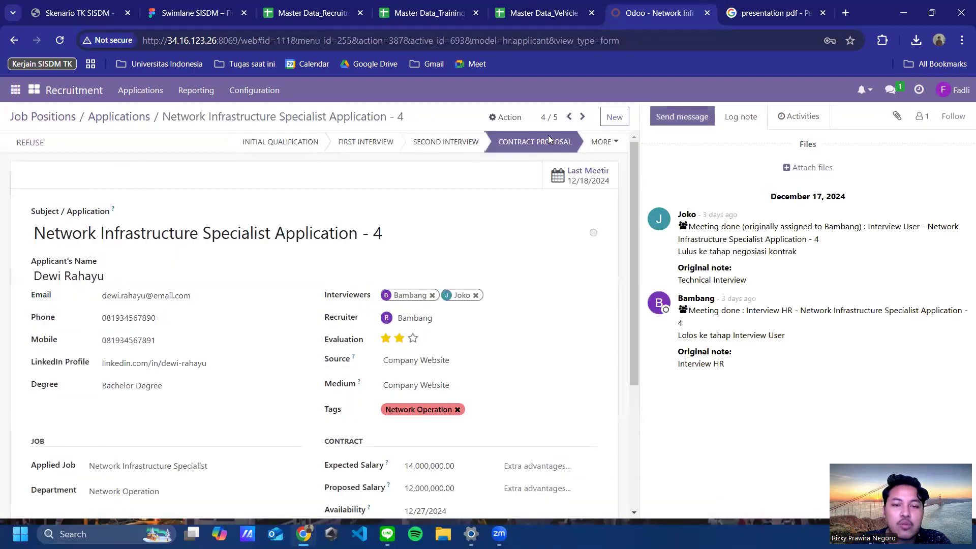
pyautogui.click(599, 146)
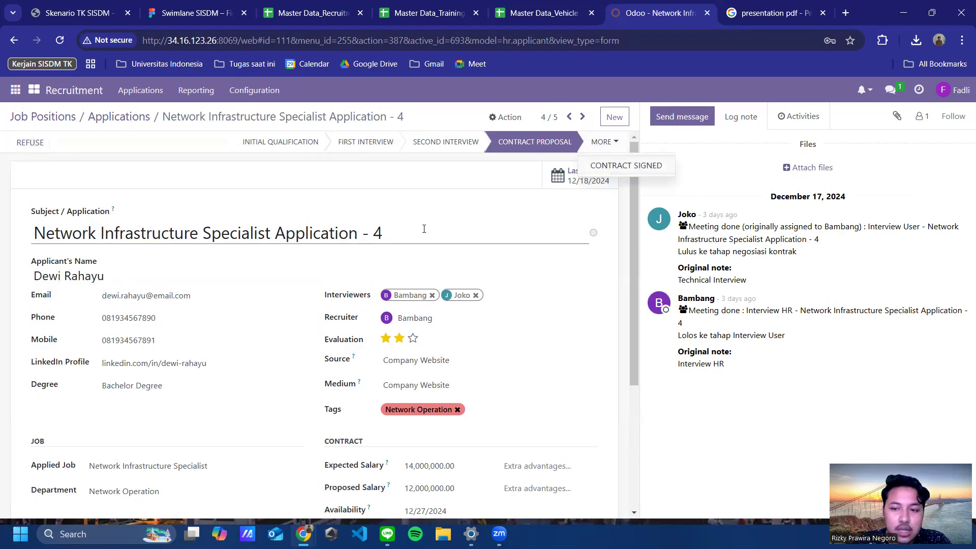
pyautogui.click(177, 159)
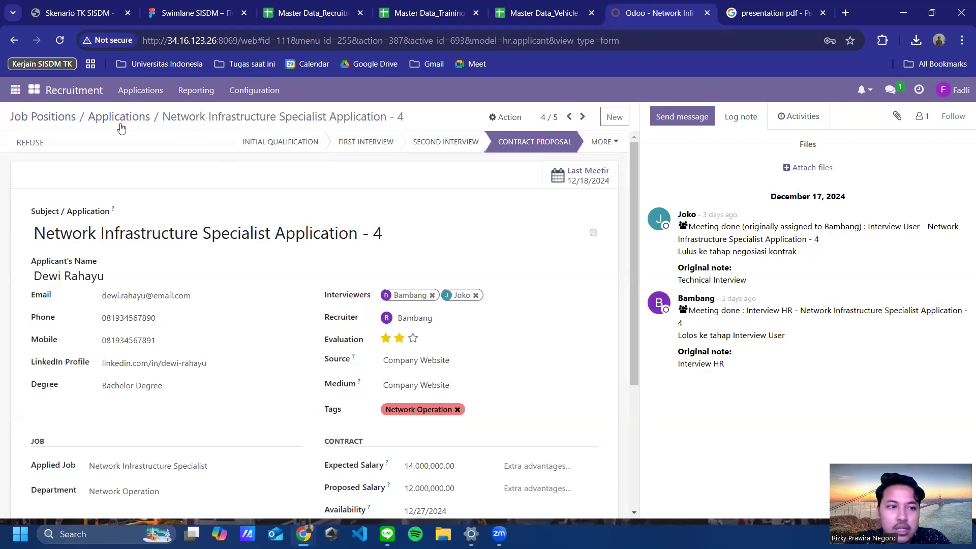
pyautogui.click(14, 40)
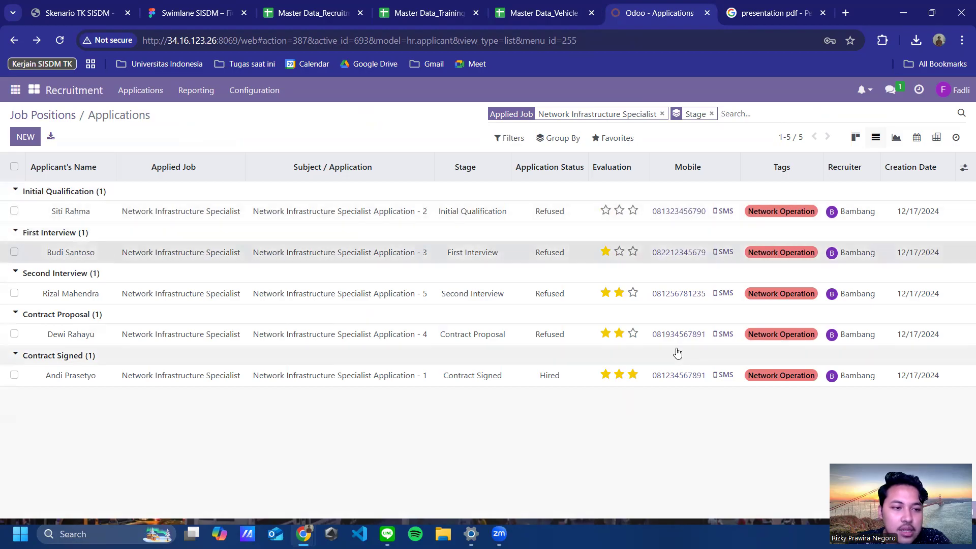
# Step: Open Application - 3, read its interview feedback note, and bring up the Refuse Reason dialog
pyautogui.click(743, 252)
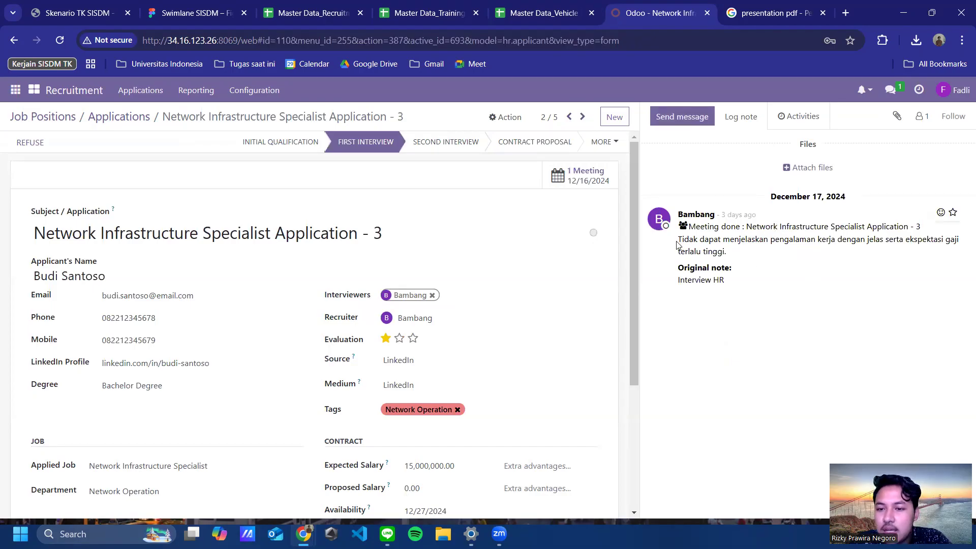
pyautogui.moveTo(681, 241); pyautogui.dragTo(734, 253)
pyautogui.click(741, 254)
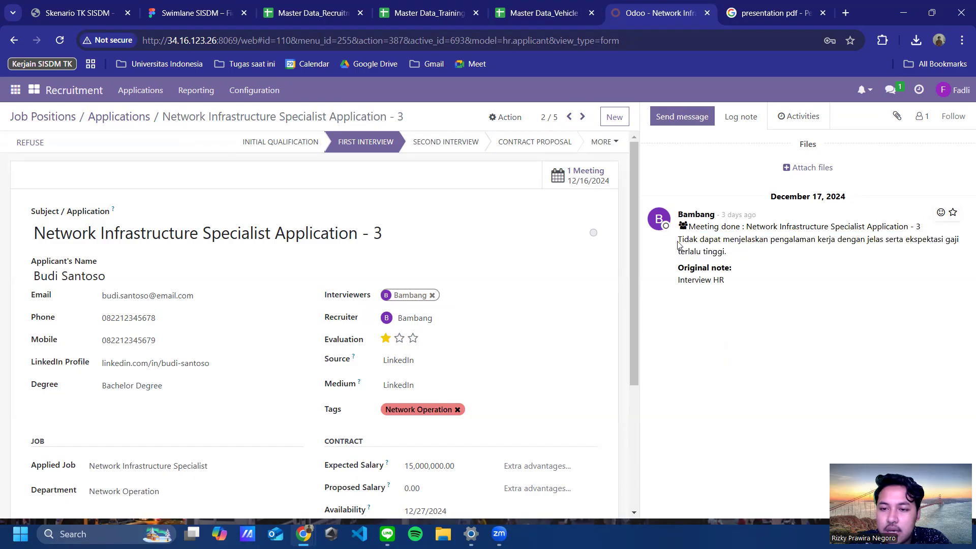
pyautogui.moveTo(676, 241); pyautogui.dragTo(716, 223)
pyautogui.click(732, 260)
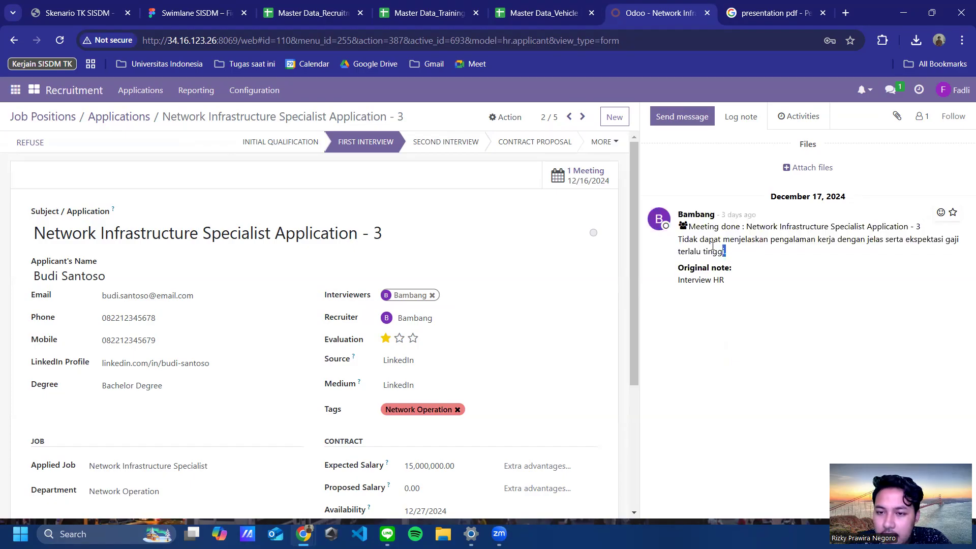
pyautogui.moveTo(727, 253); pyautogui.dragTo(679, 240)
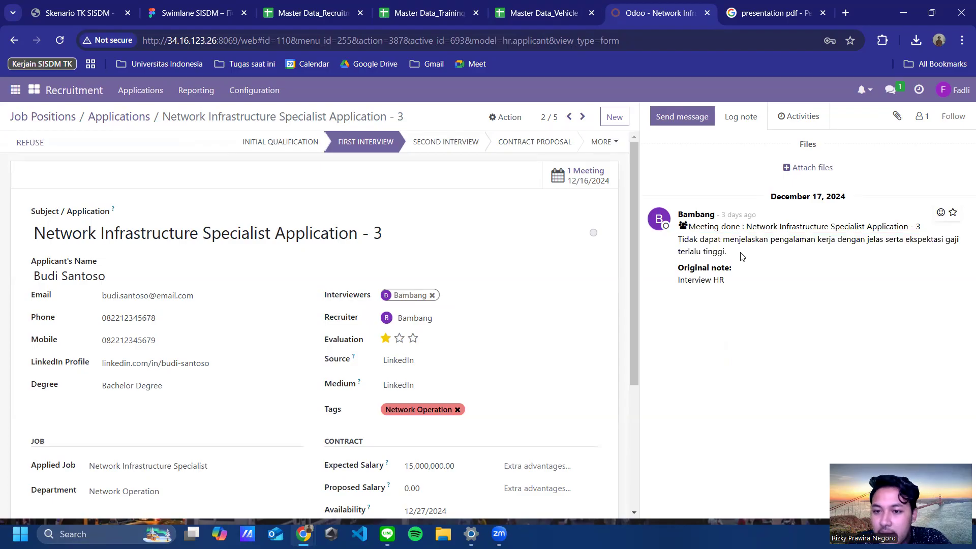
pyautogui.moveTo(733, 256); pyautogui.dragTo(669, 233)
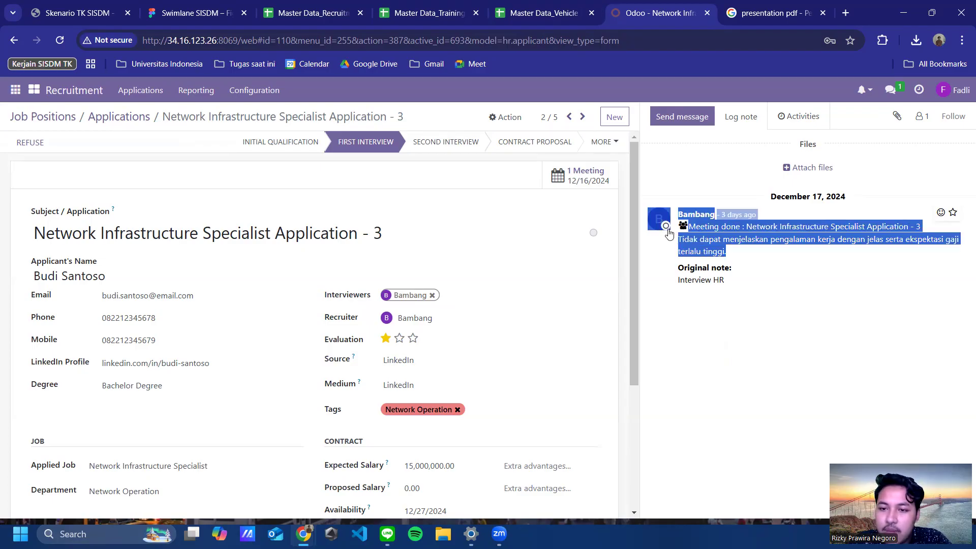
pyautogui.click(684, 263)
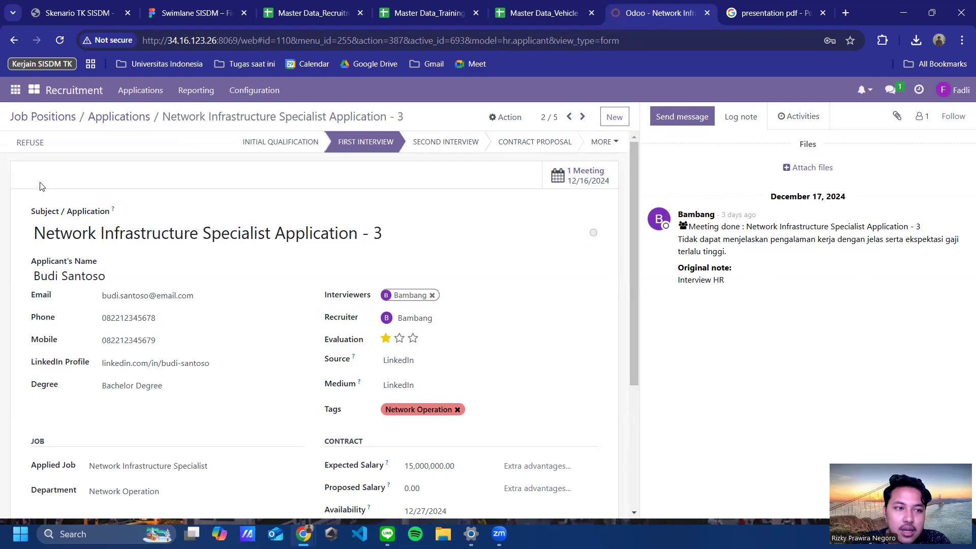
pyautogui.click(29, 147)
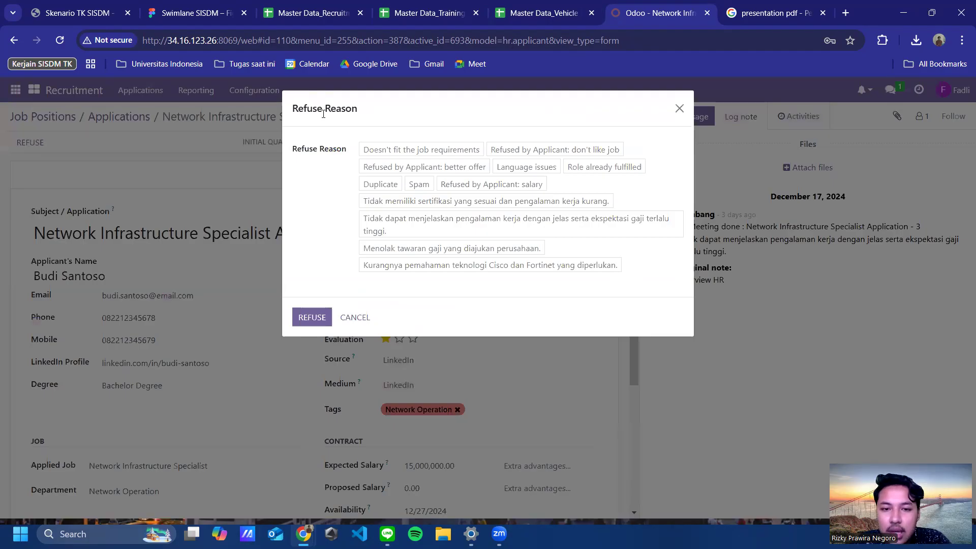
# Step: Refuse Application - 3 for unclear work experience and high salary expectations, sending no e-mail
pyautogui.click(467, 229)
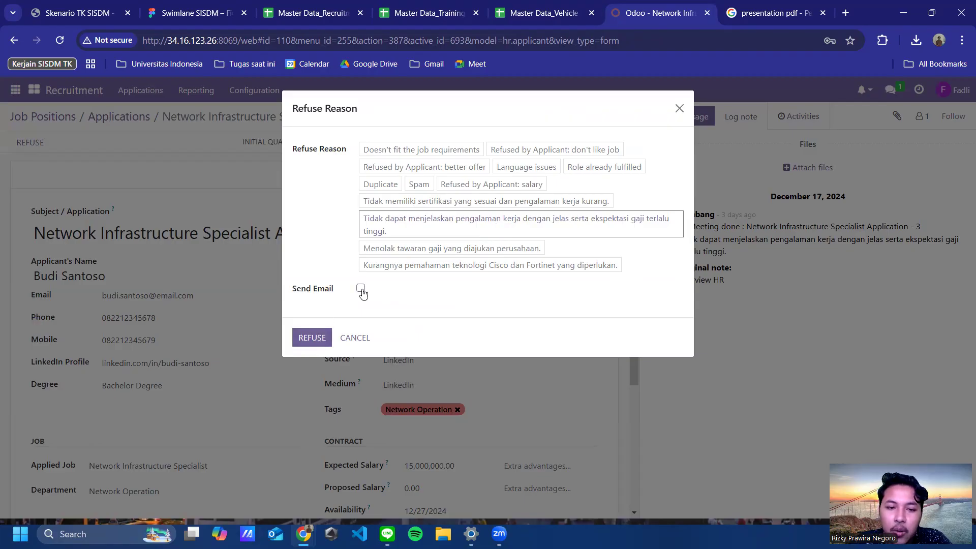
pyautogui.click(361, 289)
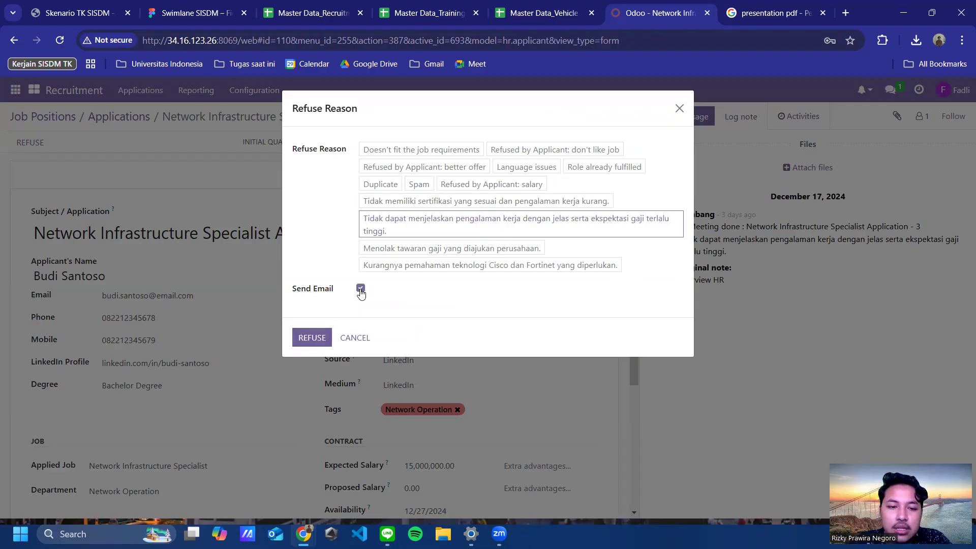
pyautogui.click(360, 288)
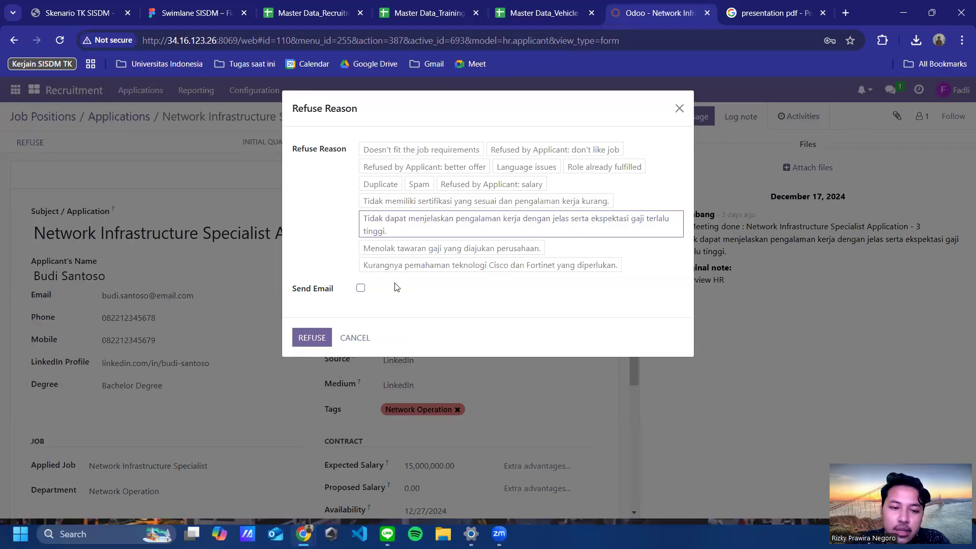
pyautogui.click(307, 340)
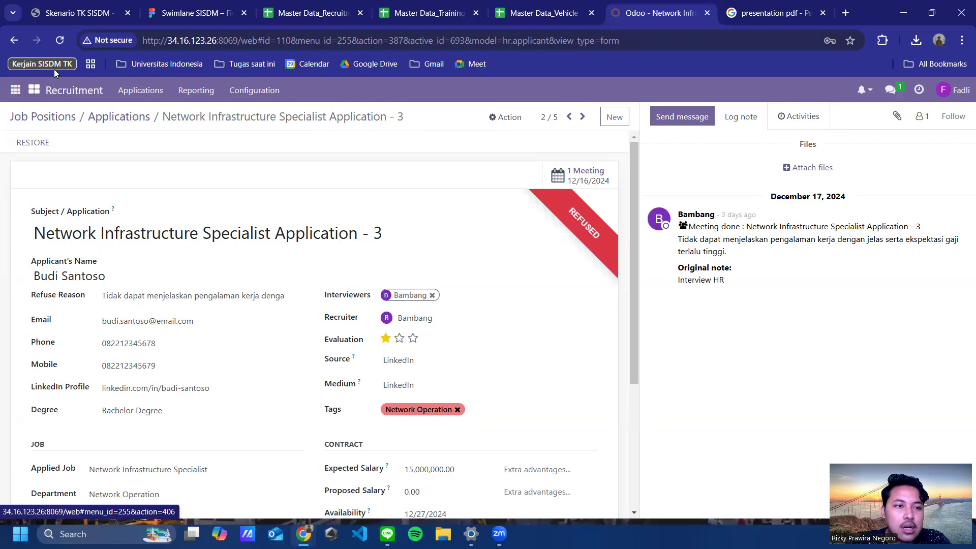
# Step: Return to the applications list and filter by Refused to confirm Application - 3 is there
pyautogui.click(136, 123)
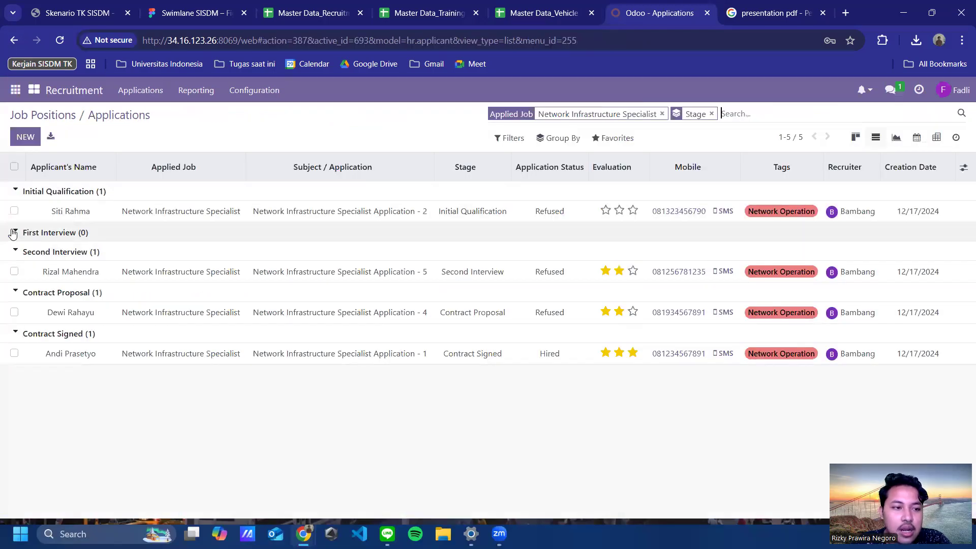
pyautogui.click(14, 232)
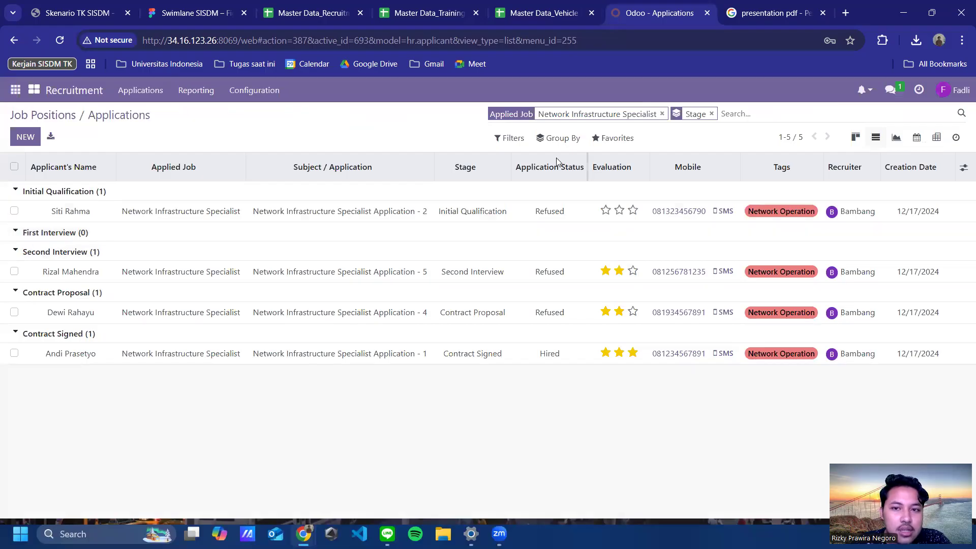
pyautogui.click(510, 137)
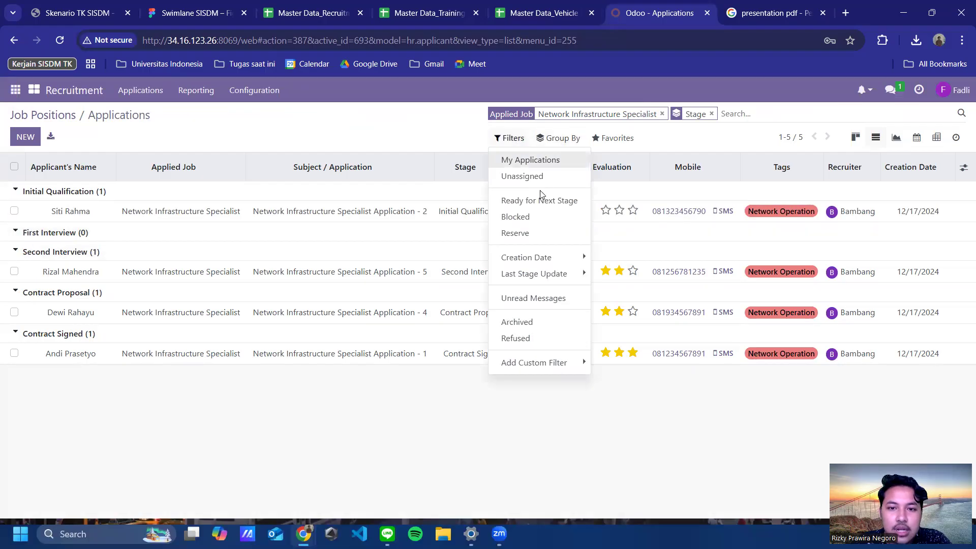
pyautogui.click(531, 338)
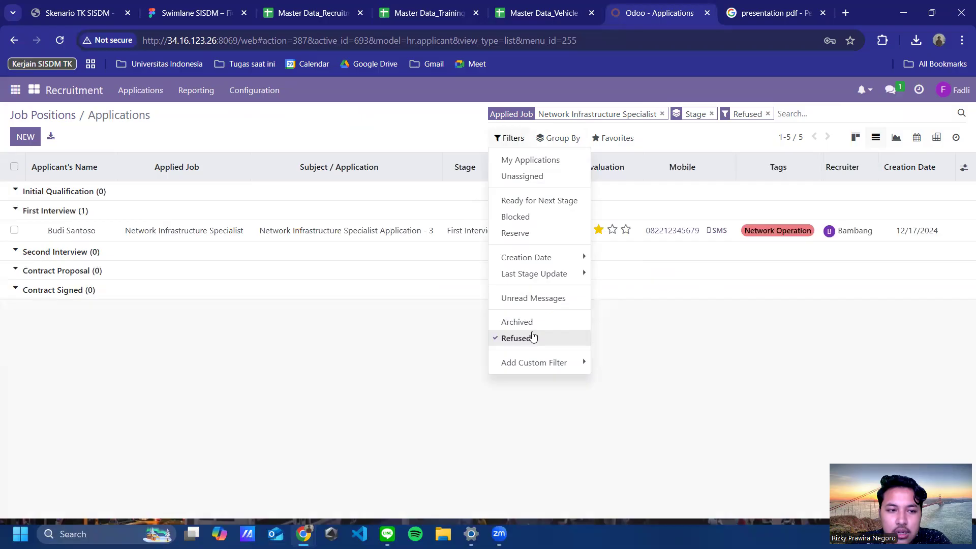
pyautogui.click(682, 394)
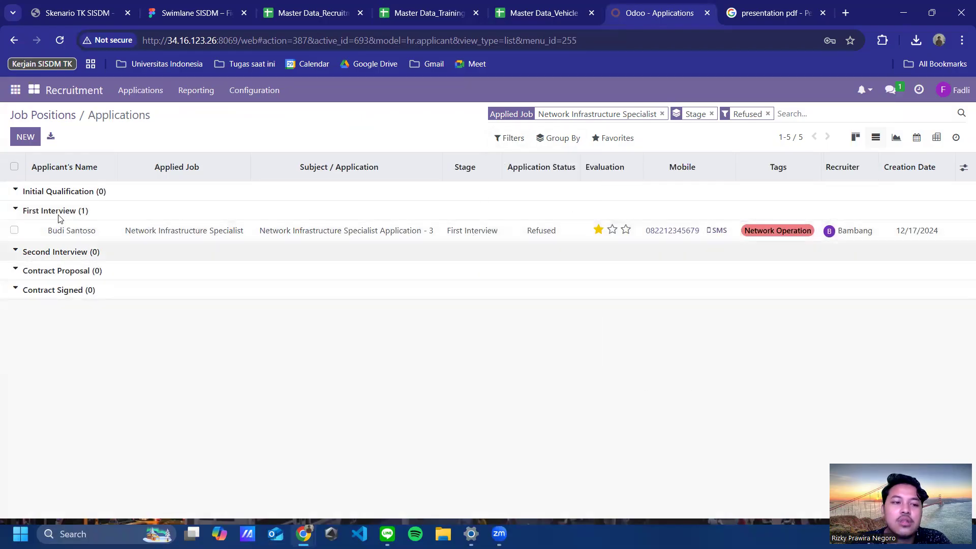
# Step: Clear the Refused filter and open the Initial Qualification candidate's application
pyautogui.click(510, 138)
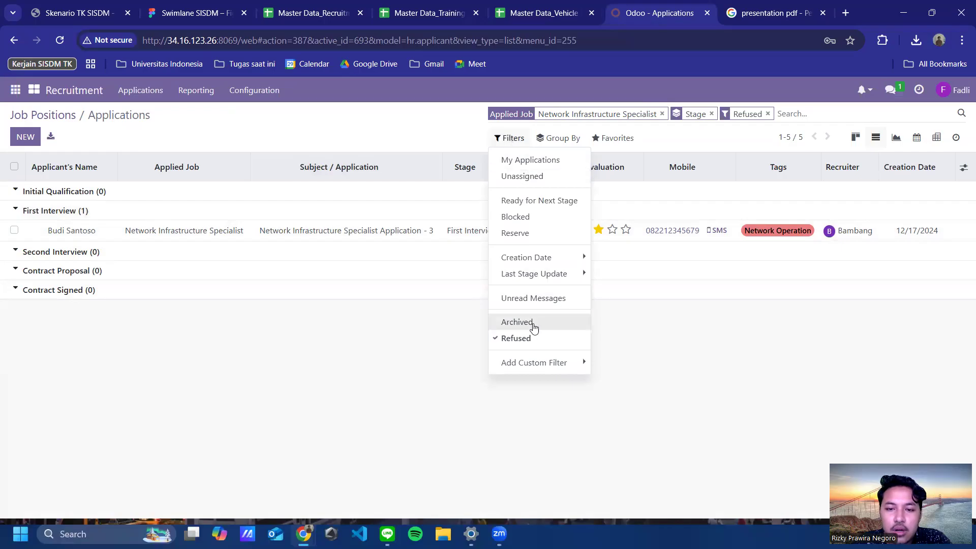
pyautogui.click(530, 340)
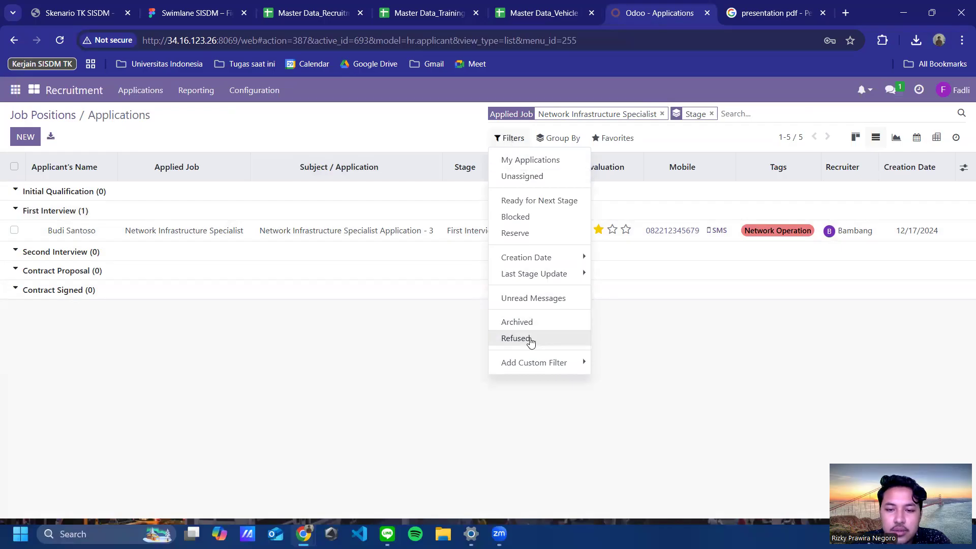
pyautogui.click(255, 356)
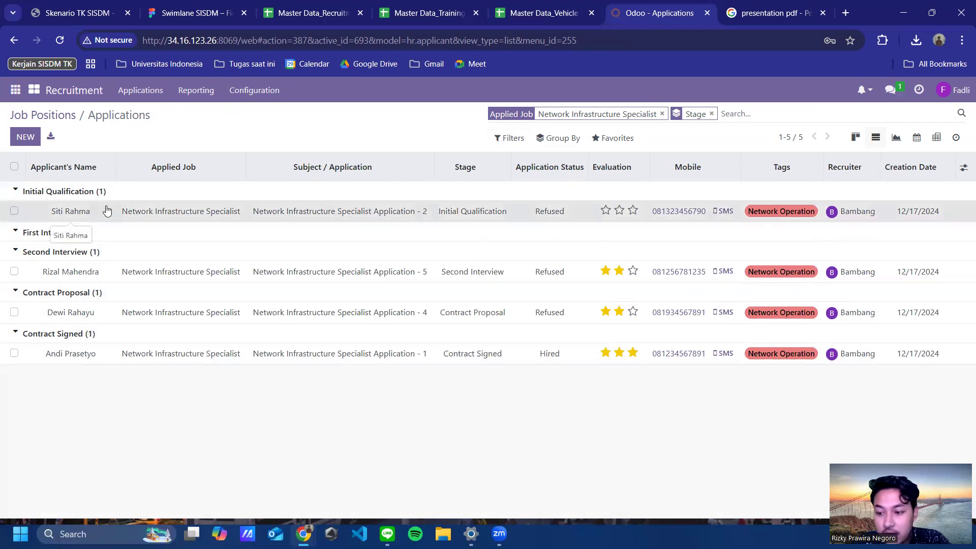
pyautogui.click(66, 211)
# Step: Refuse Application - 2 for lacking suitable certification and work experience, then go back to the list
pyautogui.click(30, 144)
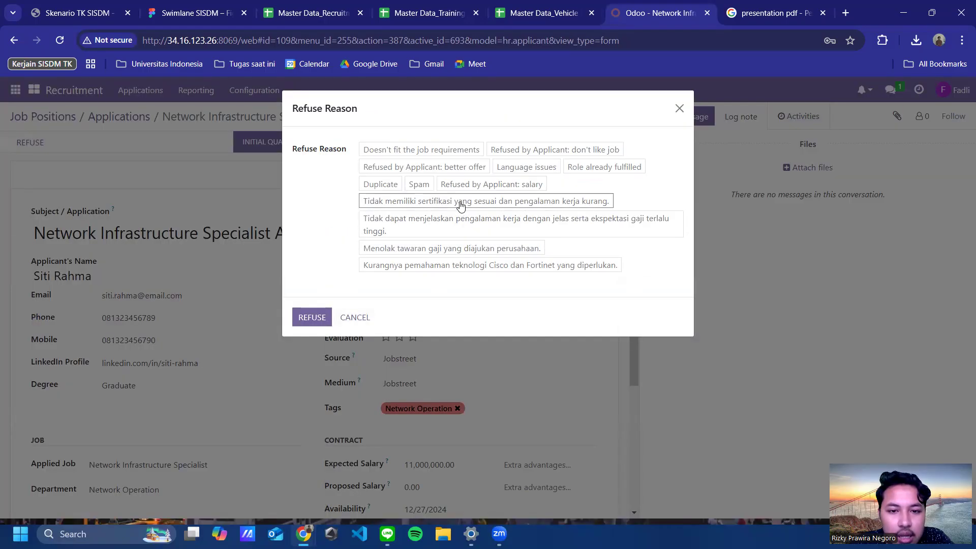
pyautogui.click(580, 200)
pyautogui.click(312, 340)
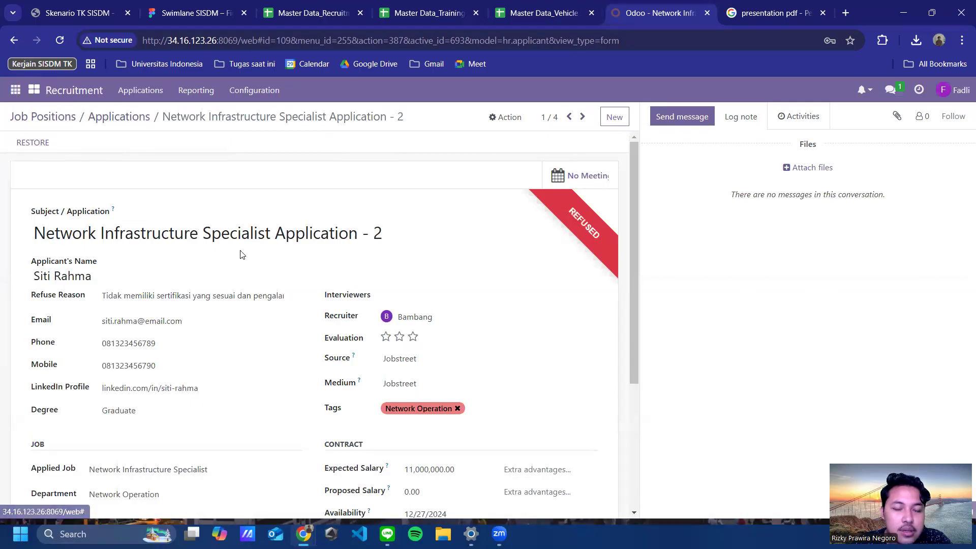
pyautogui.hotkey('alt', 'Left')
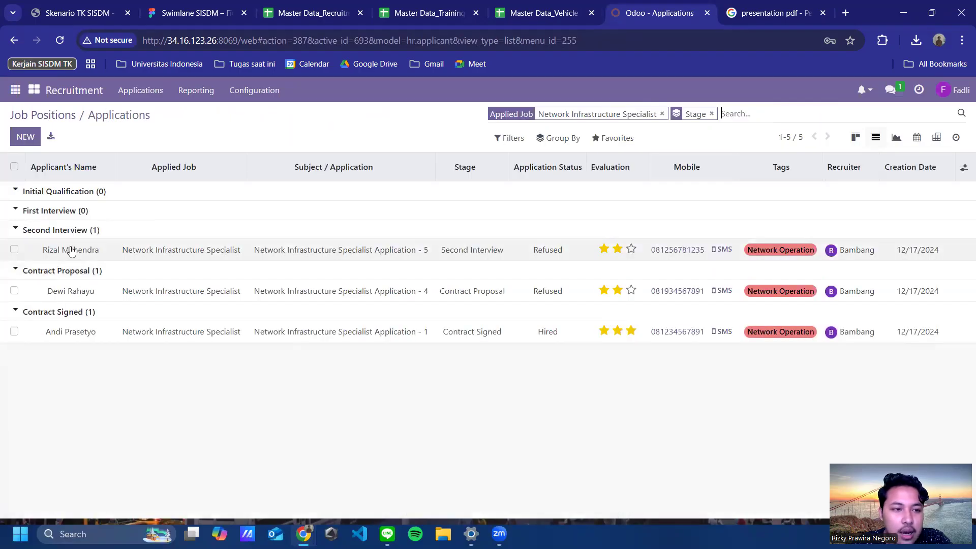
# Step: Open the Second Interview candidate's Application - 5 and scroll through its form
pyautogui.doubleClick(94, 252)
pyautogui.click(115, 251)
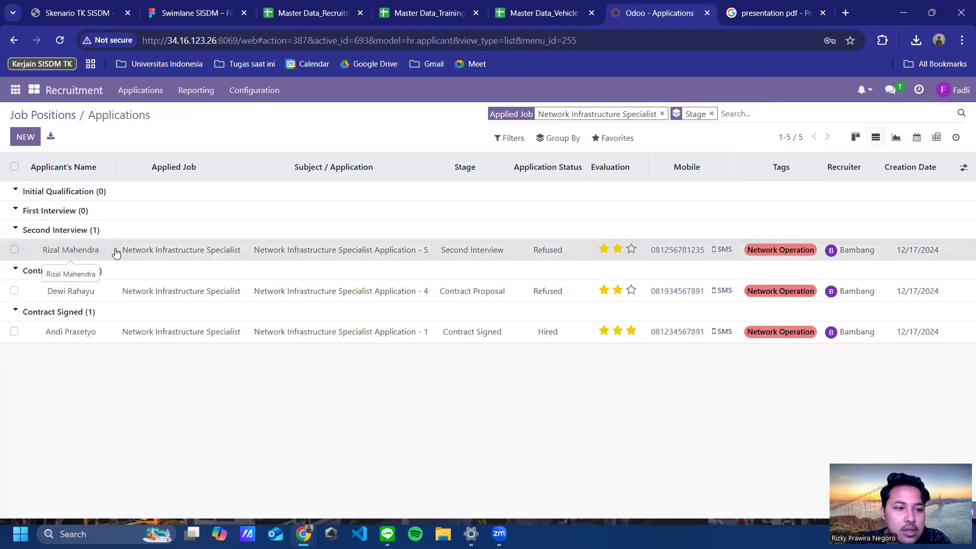
pyautogui.click(98, 251)
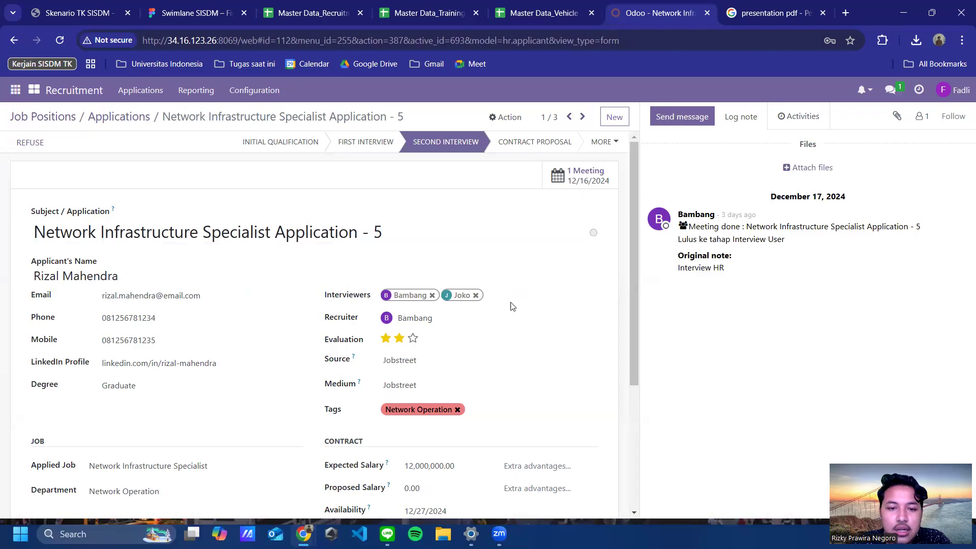
pyautogui.scroll(-2, 510, 304)
pyautogui.scroll(2, 131, 253)
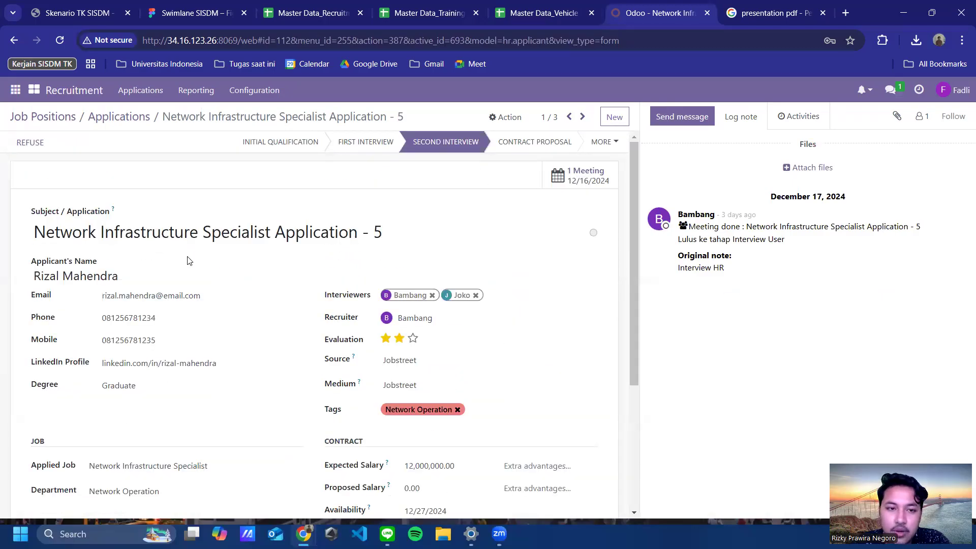
pyautogui.scroll(-2, 278, 267)
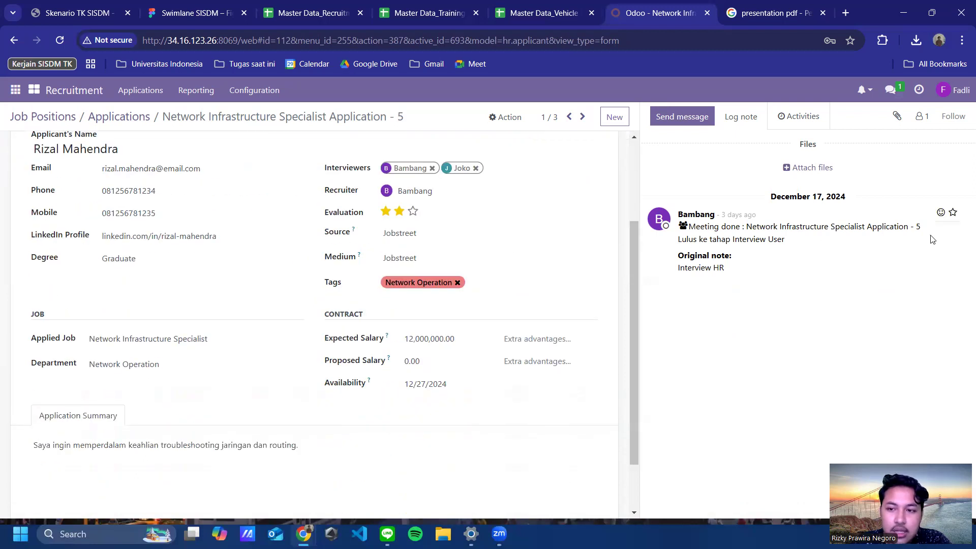
pyautogui.scroll(2, 588, 257)
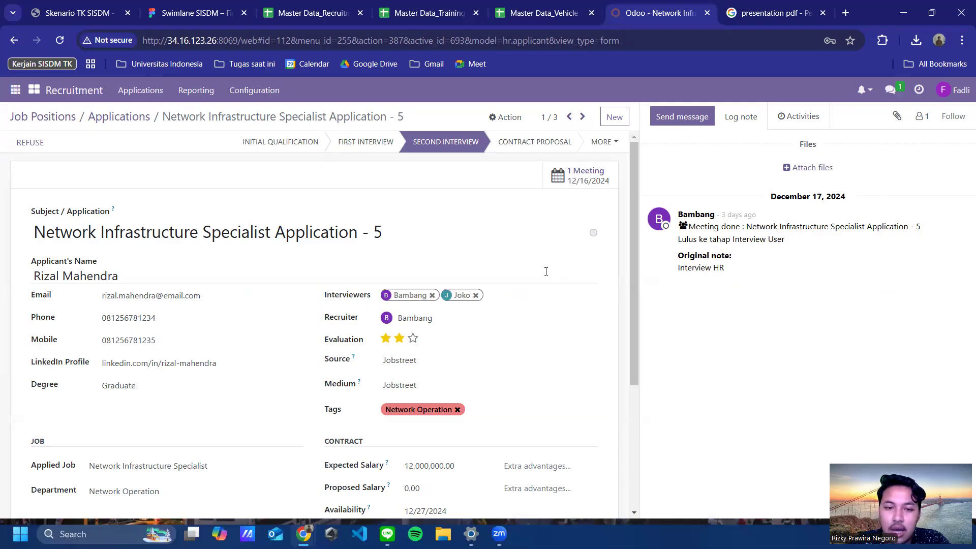
pyautogui.scroll(-4, 532, 353)
pyautogui.scroll(4, 532, 346)
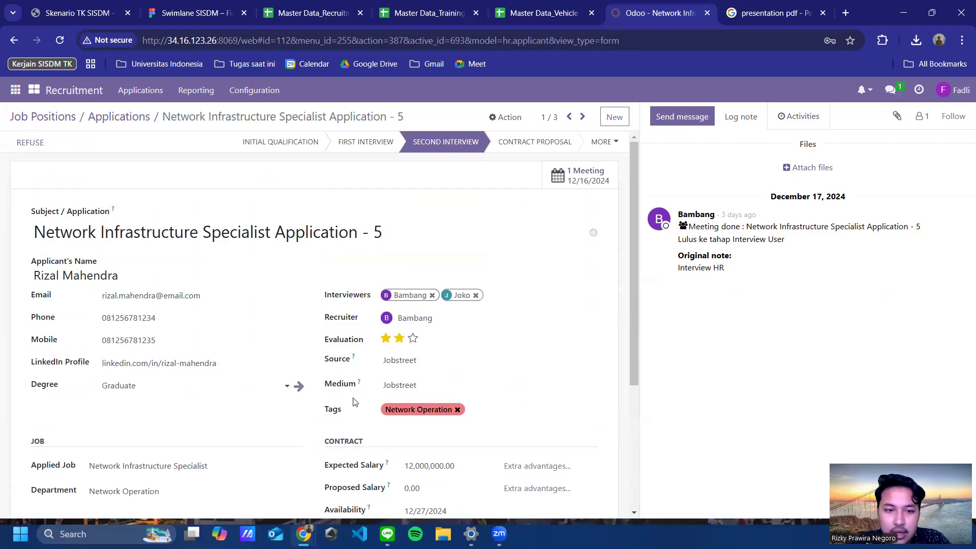
# Step: Launch Firefox maximized and open the Odoo server at 34.16.123.26
pyautogui.click(90, 533)
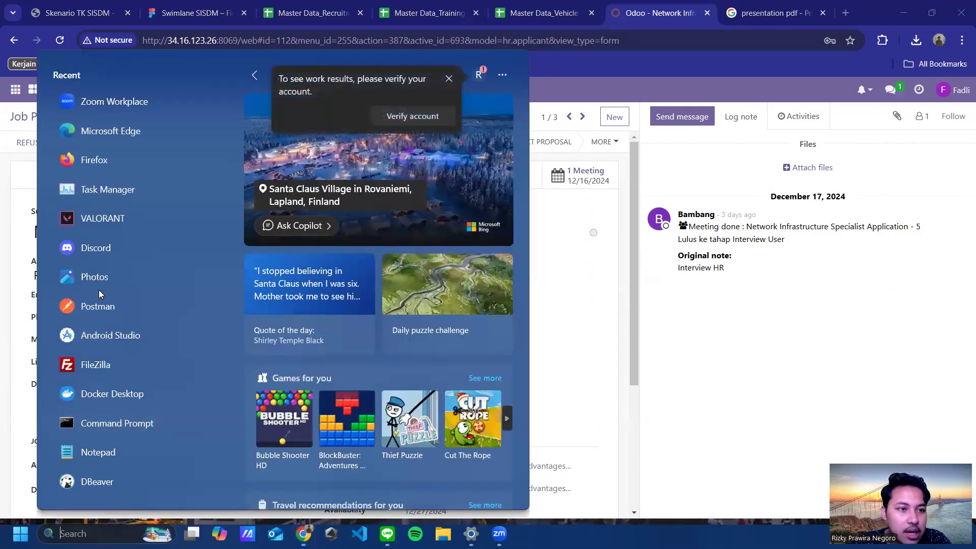
pyautogui.click(121, 167)
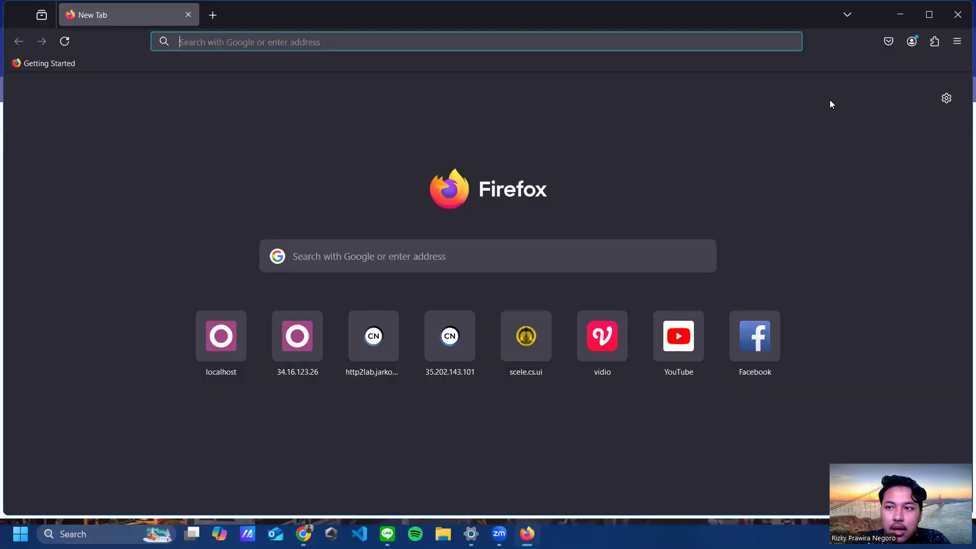
pyautogui.click(929, 14)
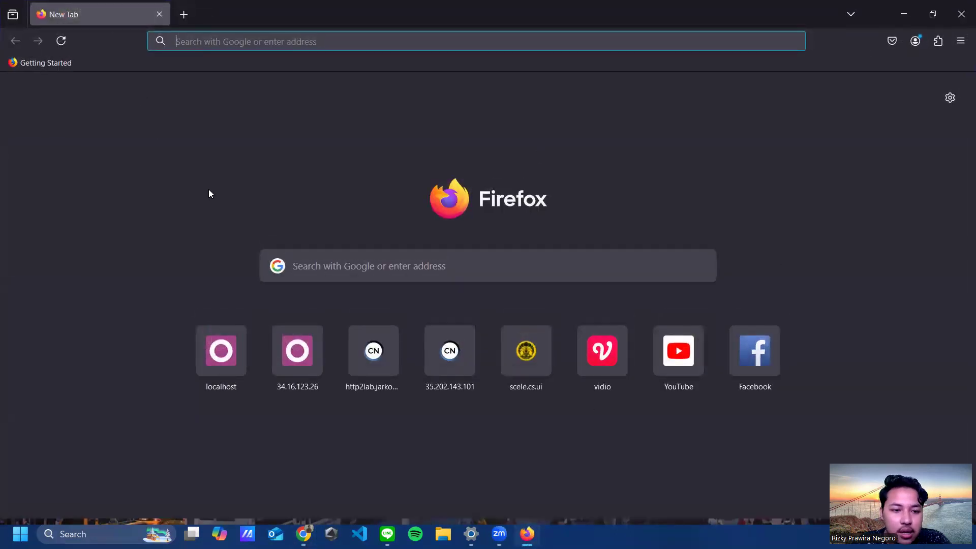
pyautogui.click(304, 360)
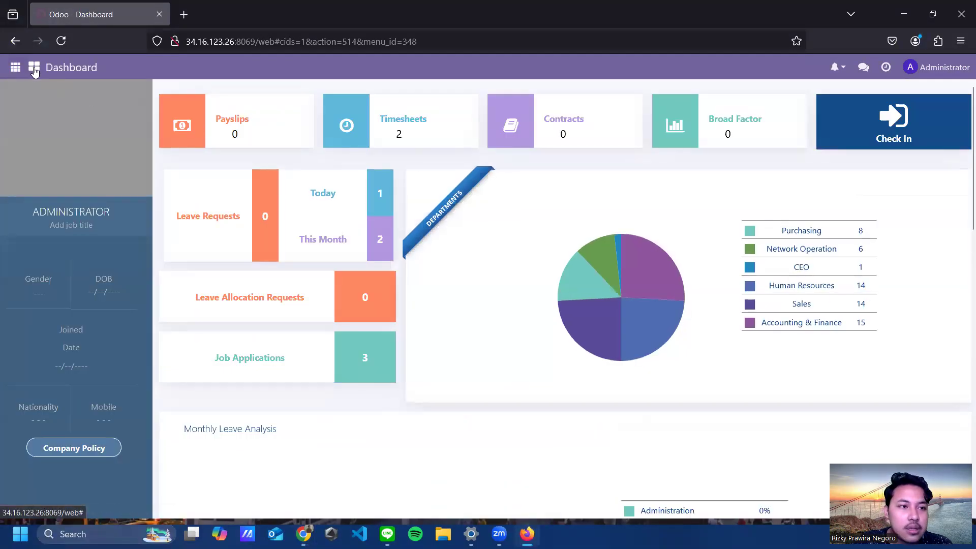
# Step: Log out of Administrator, sign in with the recruiter's e-mail and password, and launch Recruitment
pyautogui.click(915, 67)
pyautogui.click(918, 184)
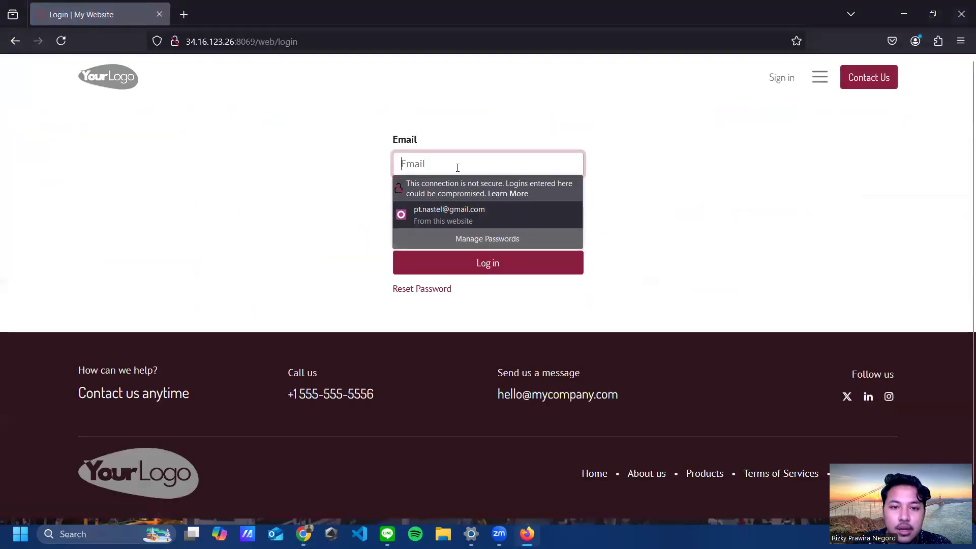
pyautogui.click(458, 165)
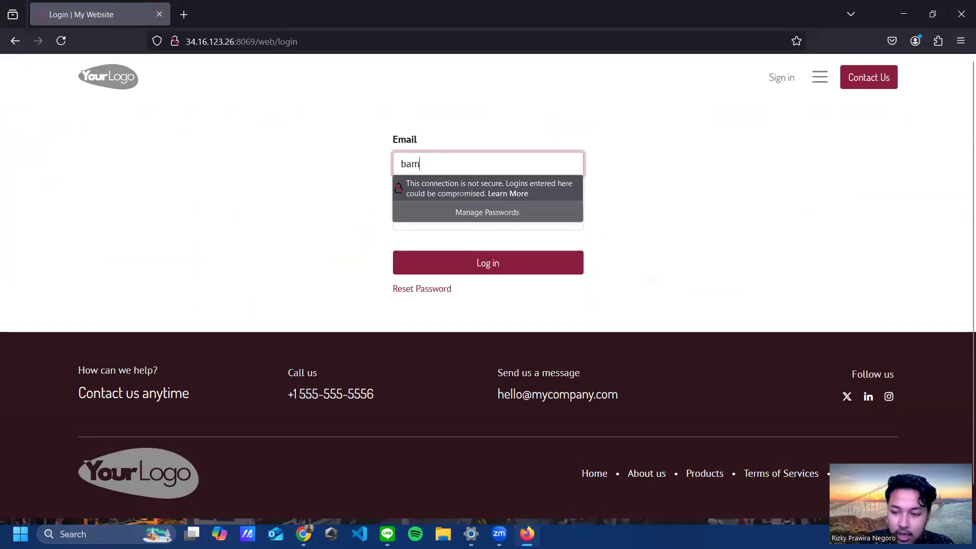
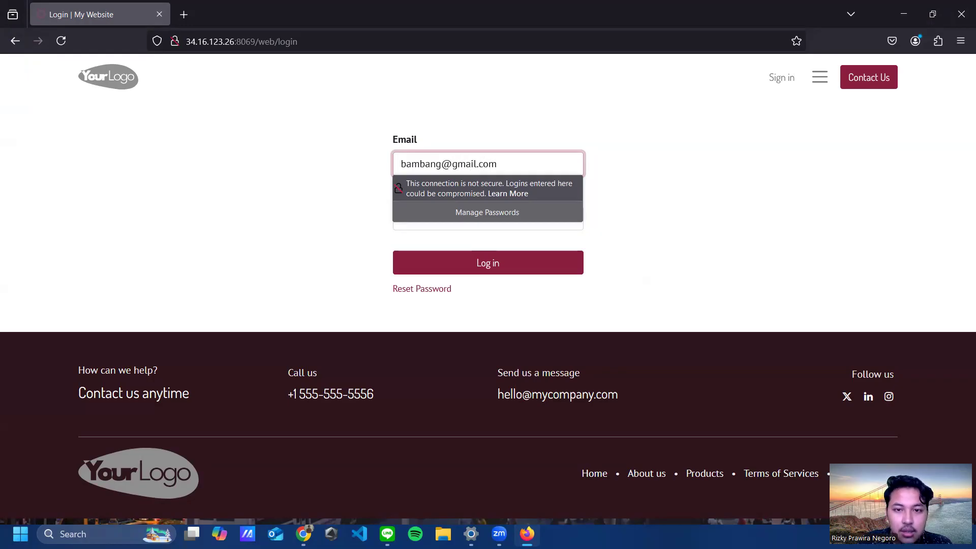
pyautogui.click(488, 219)
pyautogui.write('1')
pyautogui.press('Return')
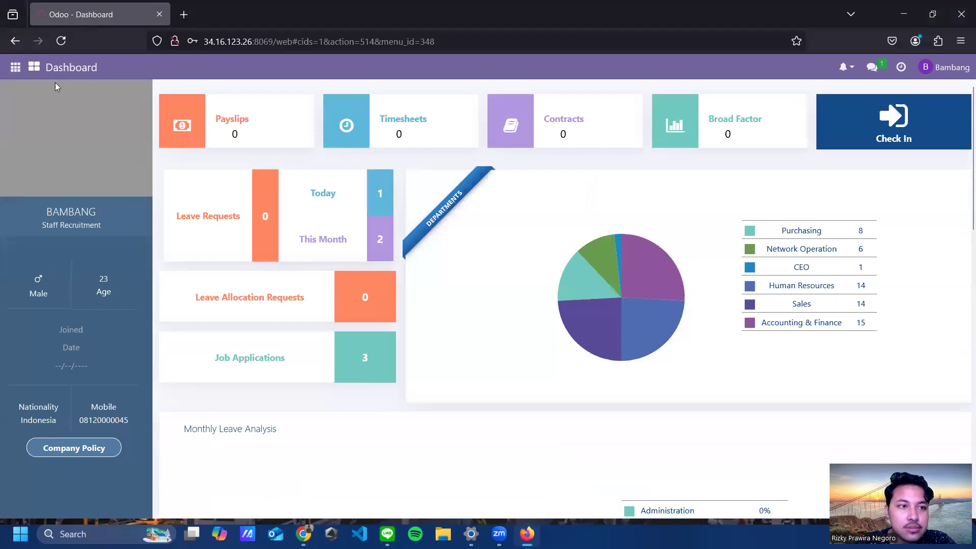
pyautogui.click(34, 71)
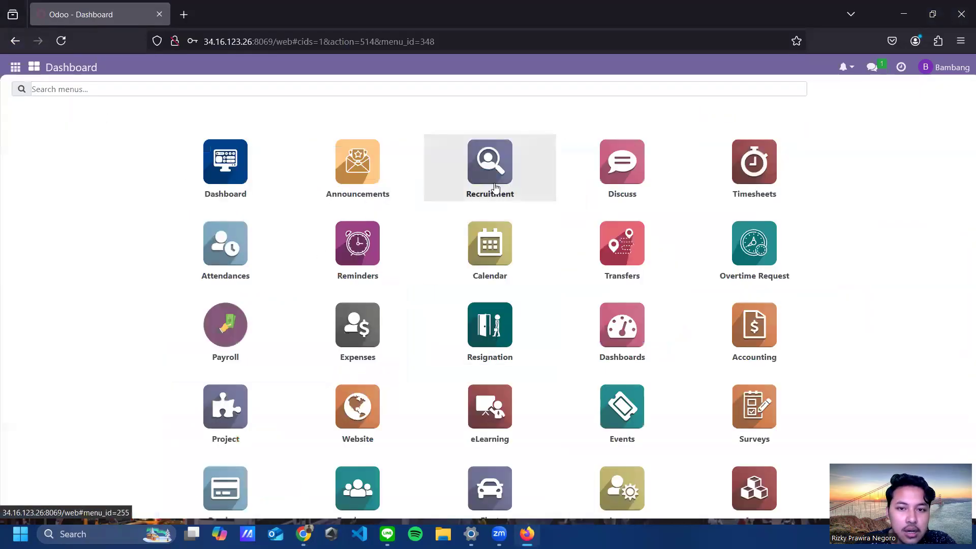
pyautogui.click(502, 170)
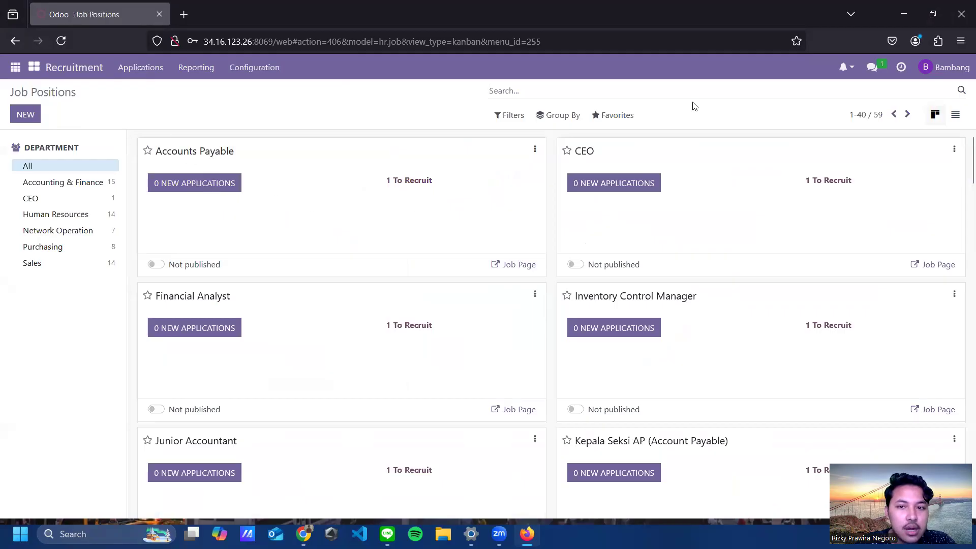
# Step: Filter jobs to Network Operation, open Network Infrastructure Specialist's Application - 5, and view its meetings
pyautogui.click(62, 230)
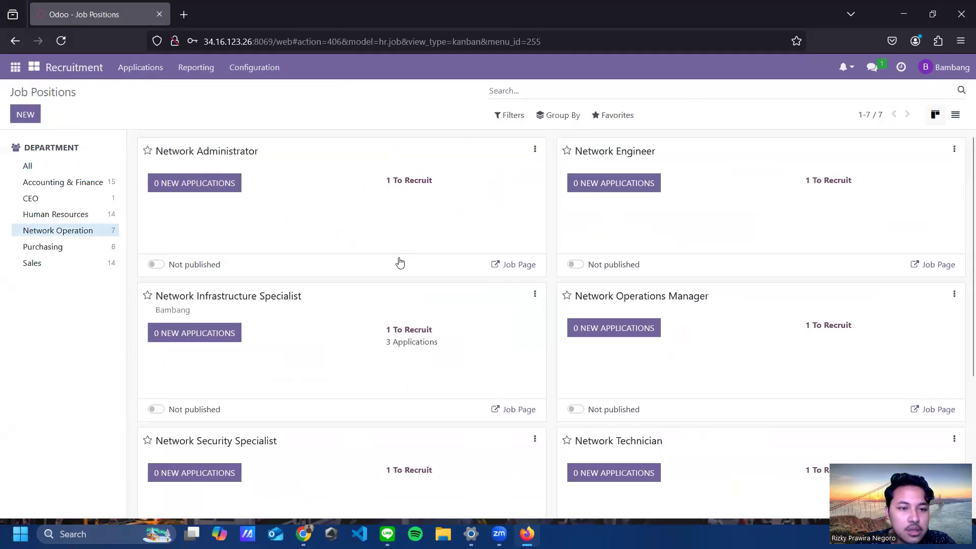
pyautogui.scroll(-1, 311, 229)
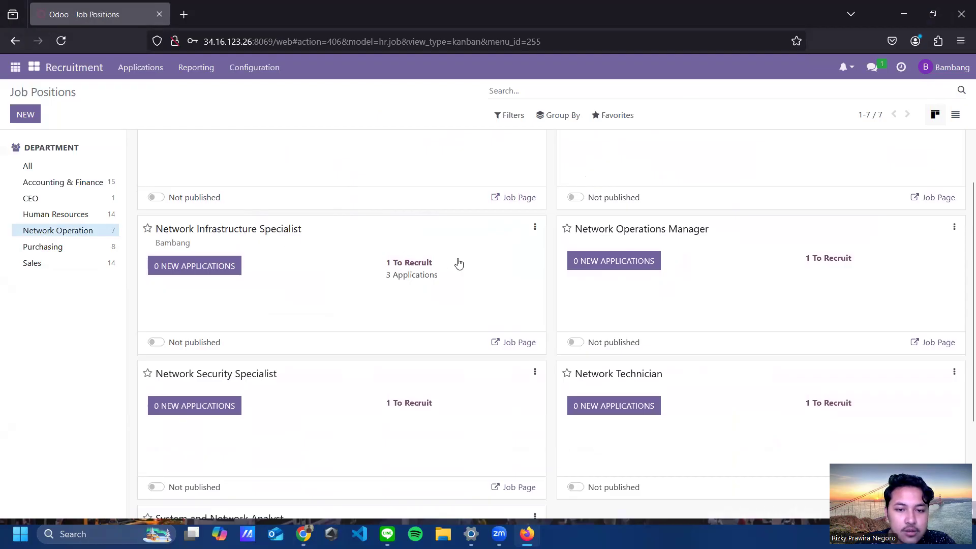
pyautogui.click(234, 231)
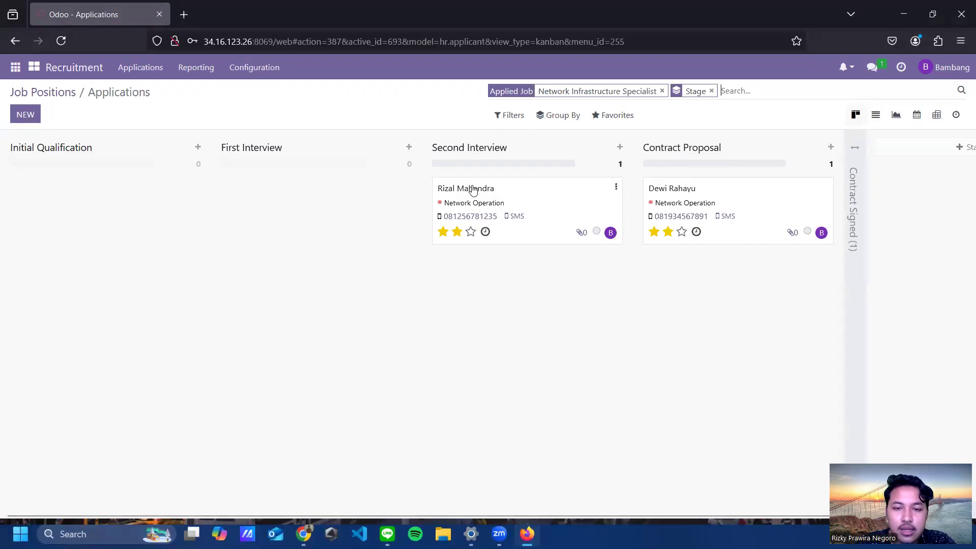
pyautogui.click(559, 237)
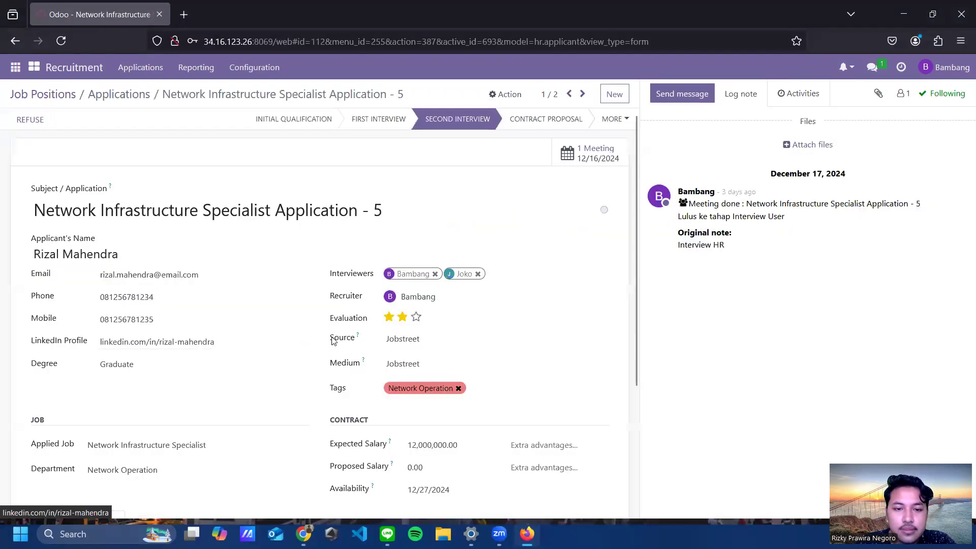
pyautogui.scroll(-3, 577, 225)
pyautogui.scroll(3, 578, 224)
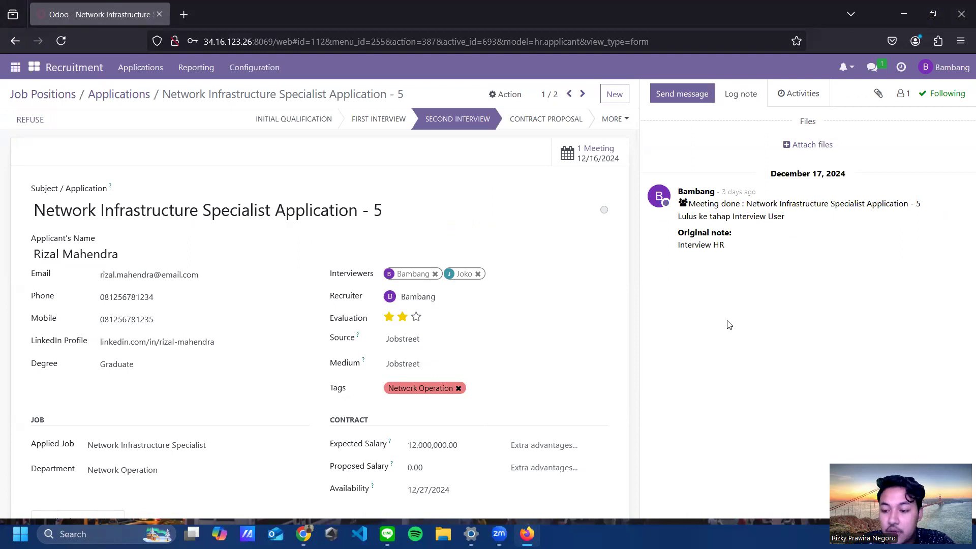
pyautogui.click(564, 155)
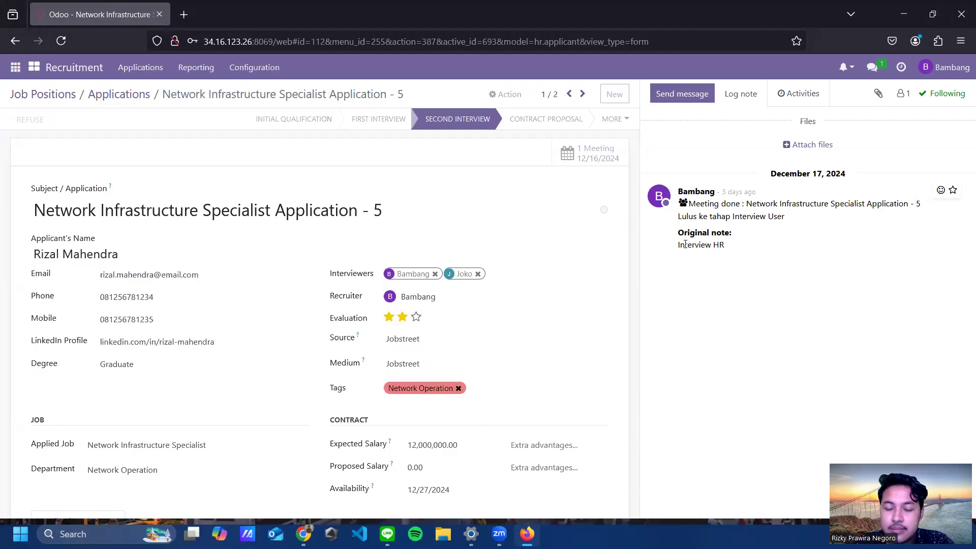
# Step: Create a one-hour December 18, 11:00 meeting described 'Technical Interview' with a 1-hour reminder
pyautogui.click(577, 154)
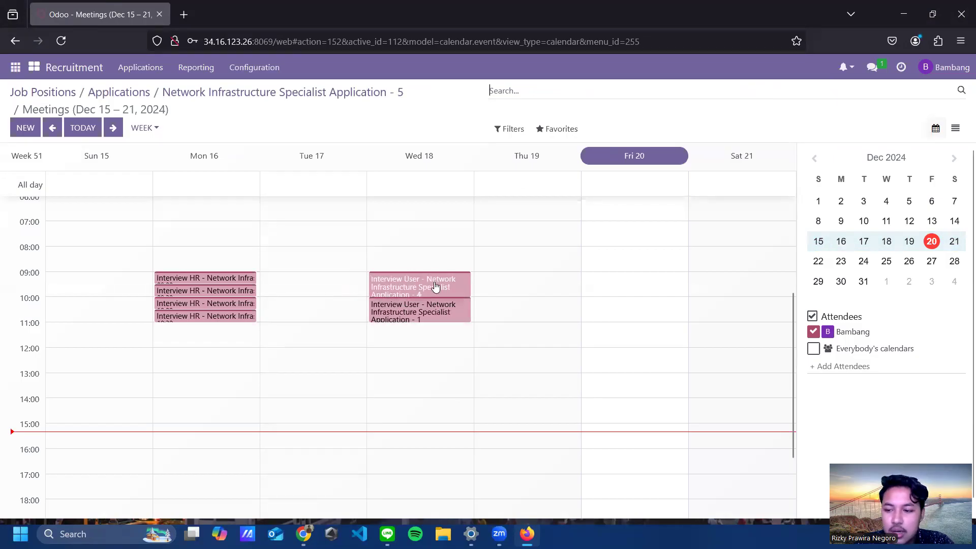
pyautogui.click(414, 326)
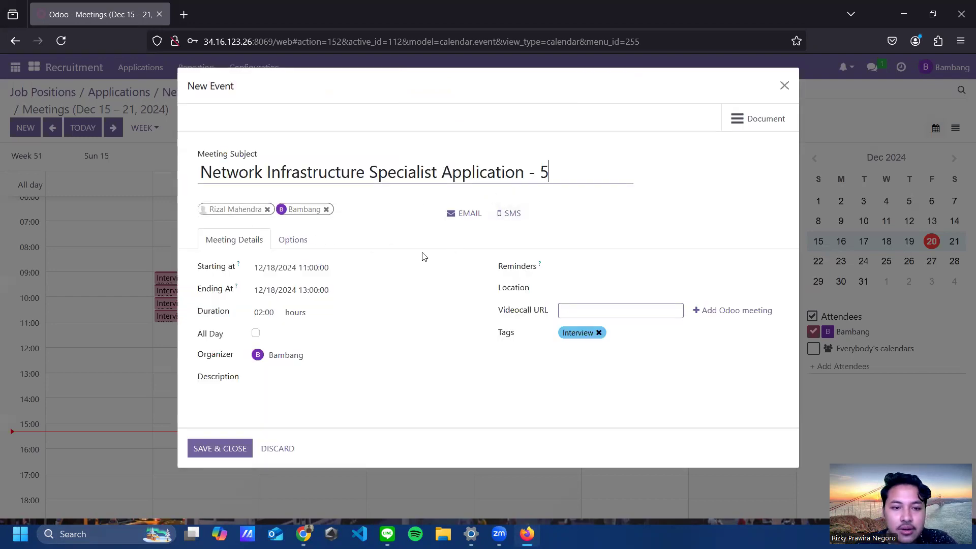
pyautogui.click(268, 314)
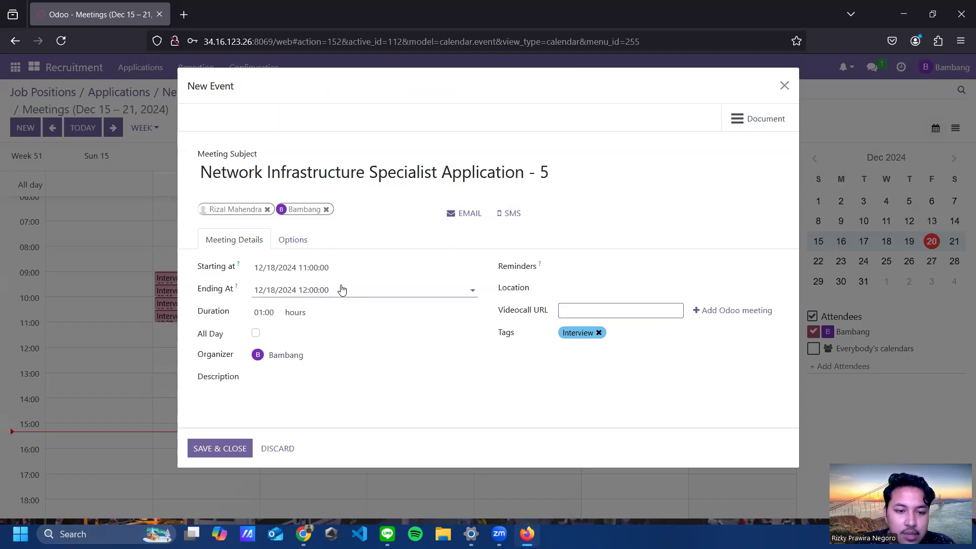
pyautogui.click(302, 379)
pyautogui.write('In')
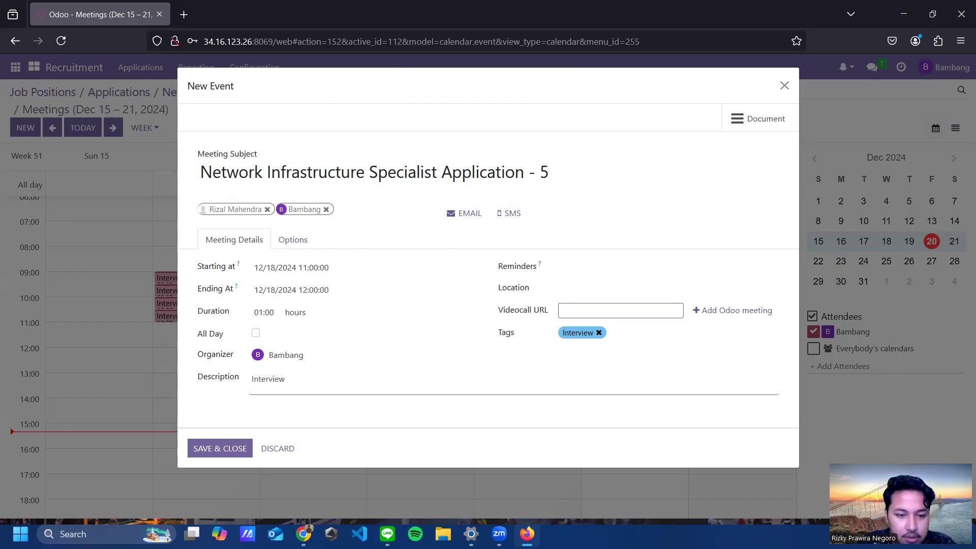
pyautogui.write('terview')
pyautogui.press('Home')
pyautogui.write('Technical')
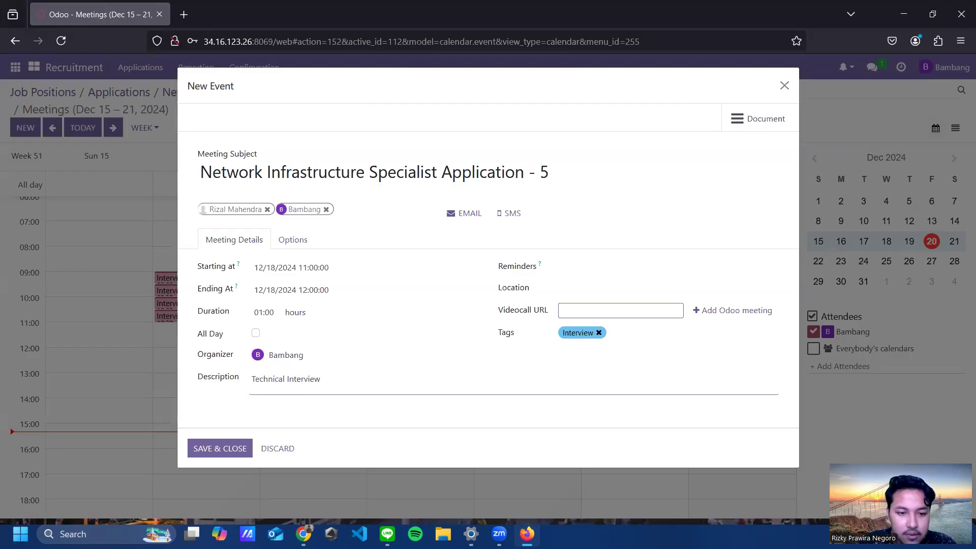
pyautogui.click(619, 267)
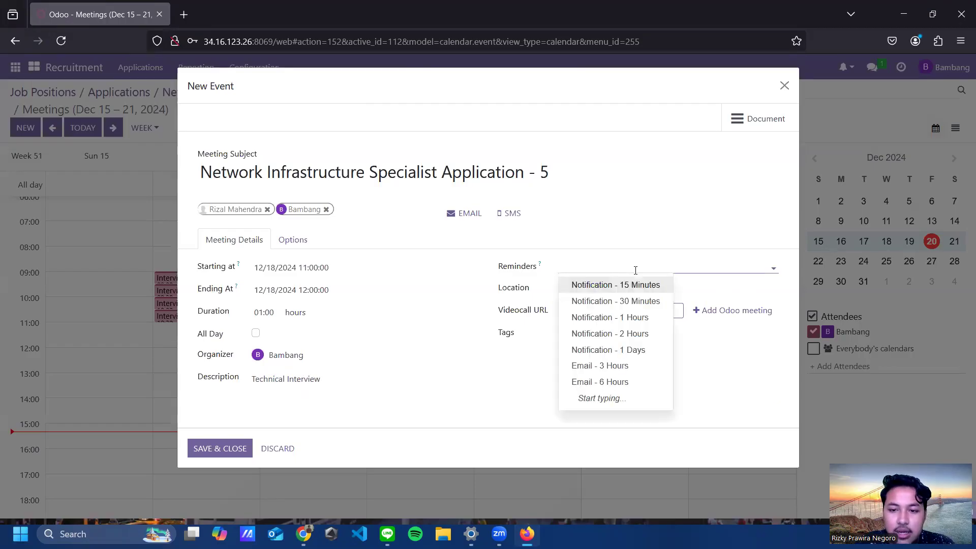
pyautogui.click(644, 316)
# Step: Set location to Kantor Utama PT Nastel, tag it Interview User, and add the second interviewer
pyautogui.click(589, 286)
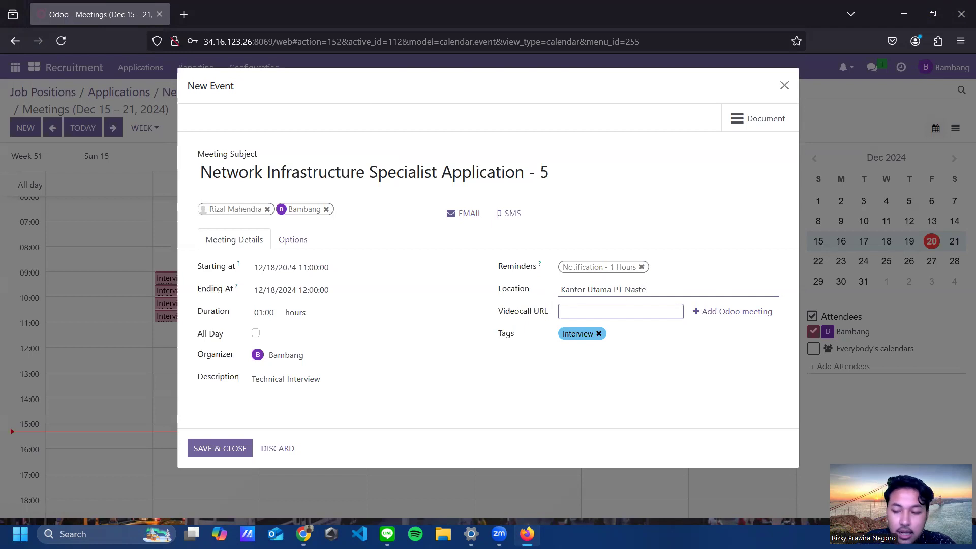
pyautogui.write('Kantor Utama PT Nastel')
pyautogui.click(595, 334)
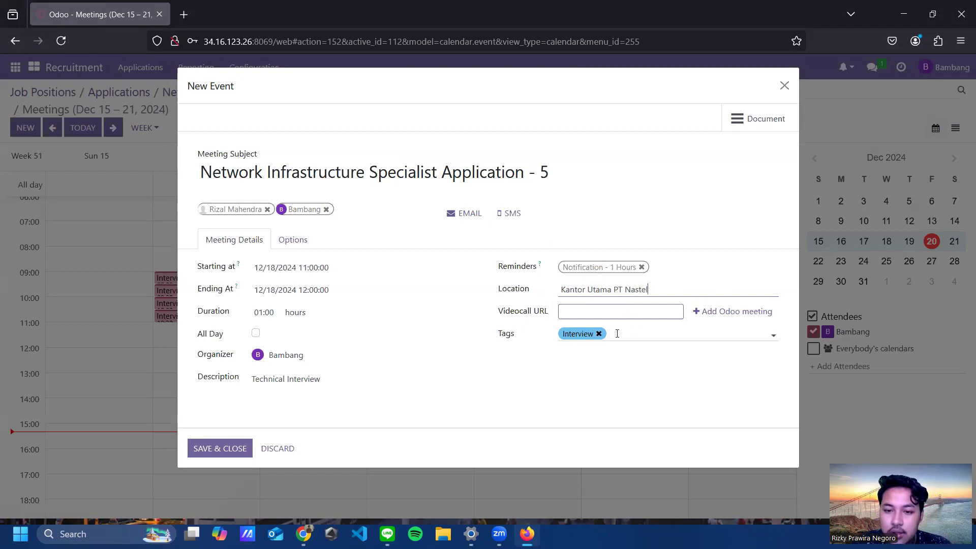
pyautogui.click(599, 333)
pyautogui.click(597, 335)
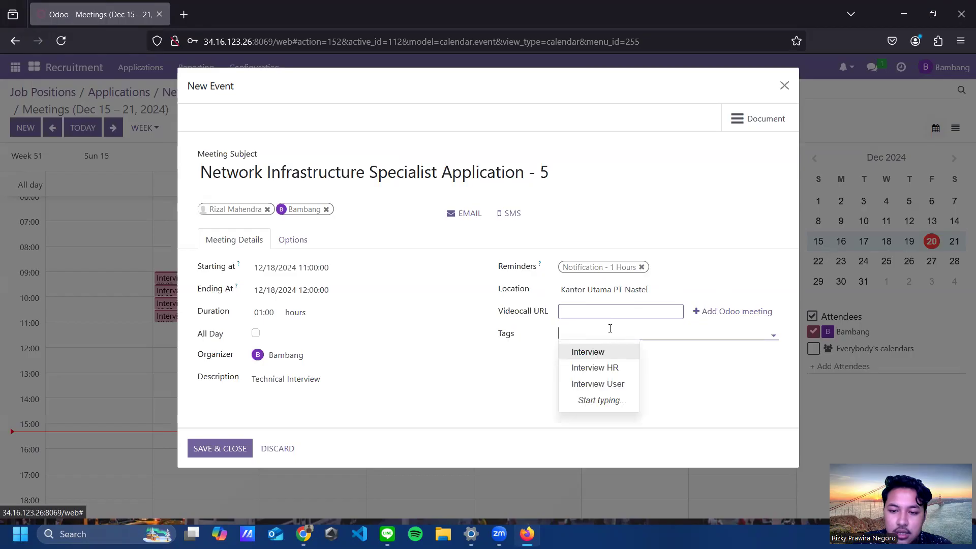
pyautogui.click(605, 384)
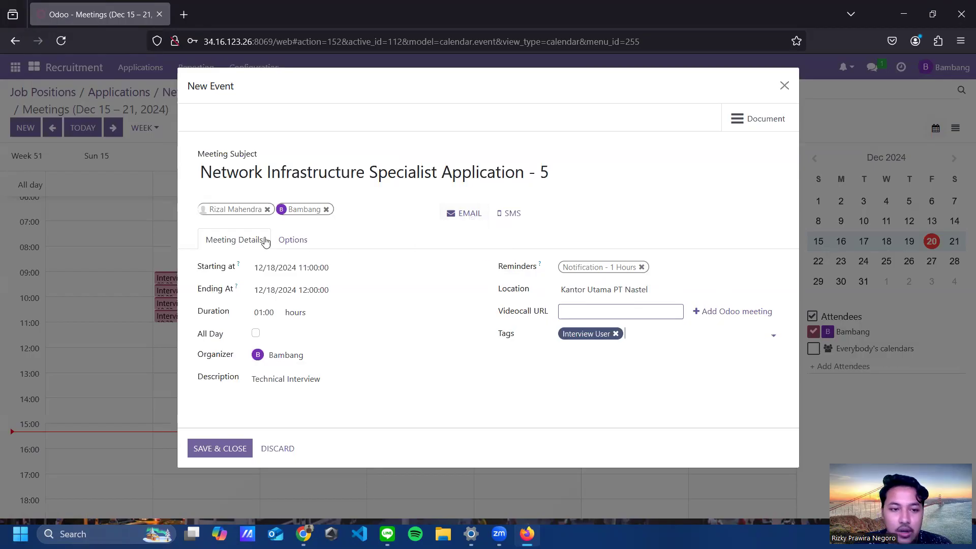
pyautogui.click(345, 211)
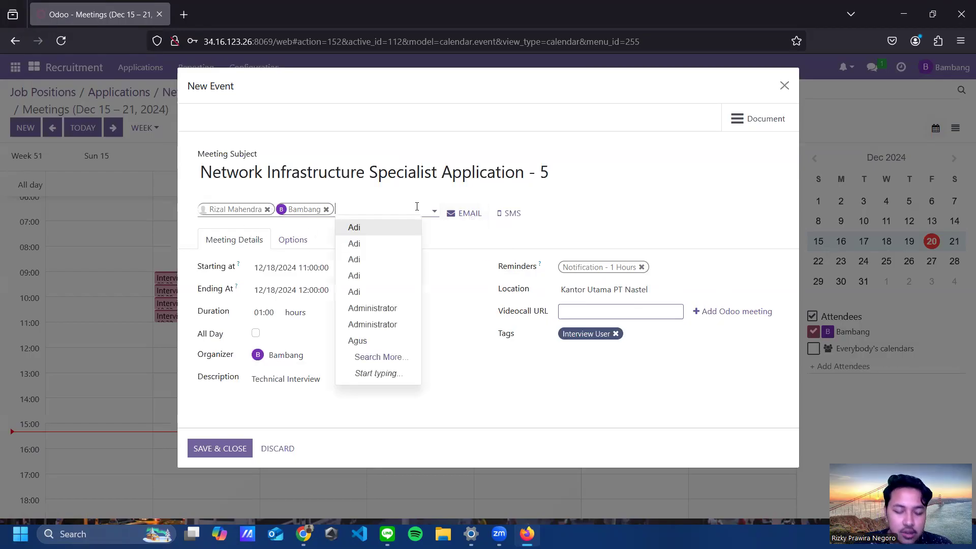
pyautogui.write('Joko')
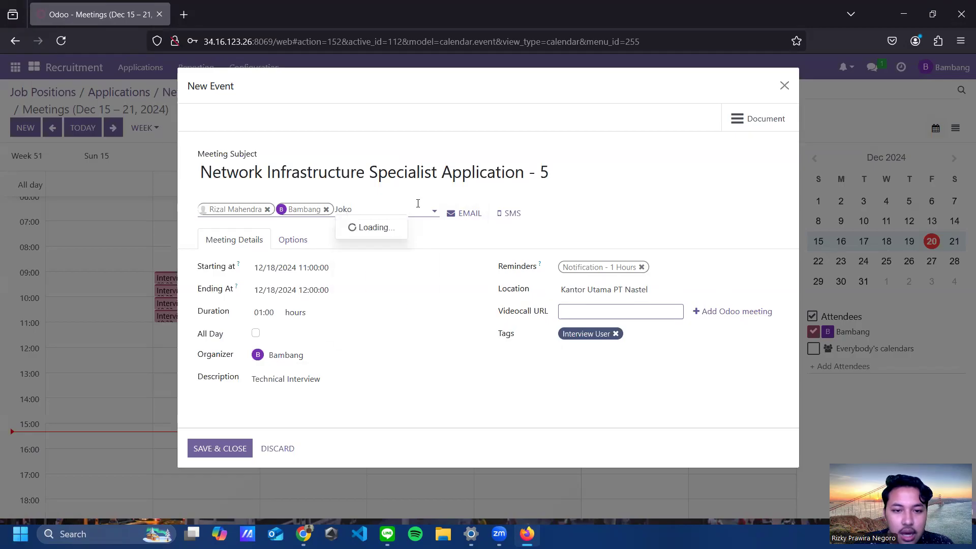
pyautogui.click(373, 260)
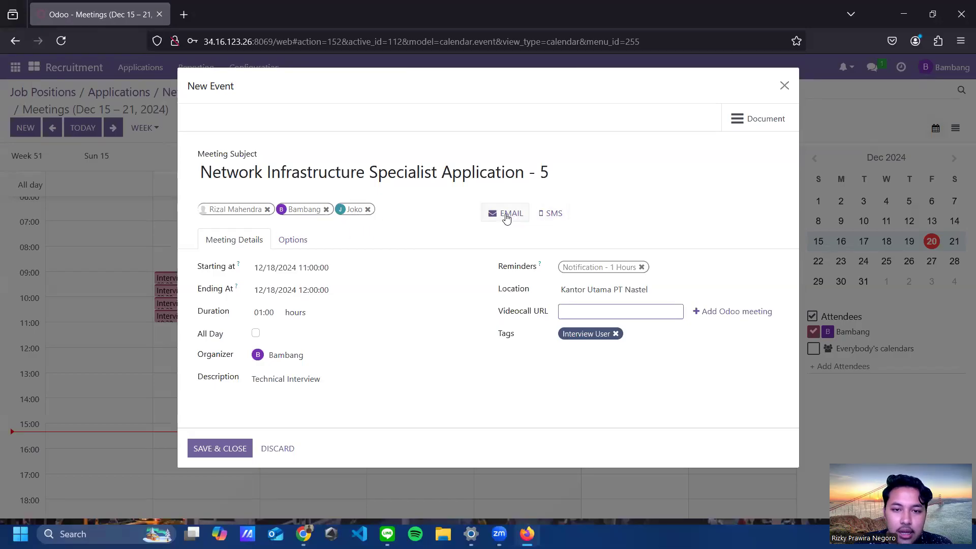
# Step: E-mail the Application - 5 event update to all three meeting attendees
pyautogui.click(506, 214)
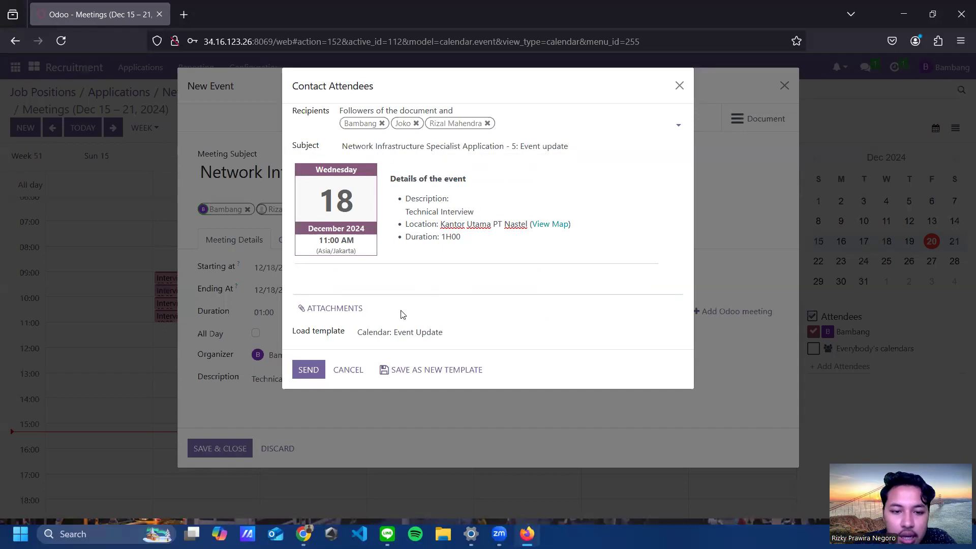
pyautogui.click(308, 370)
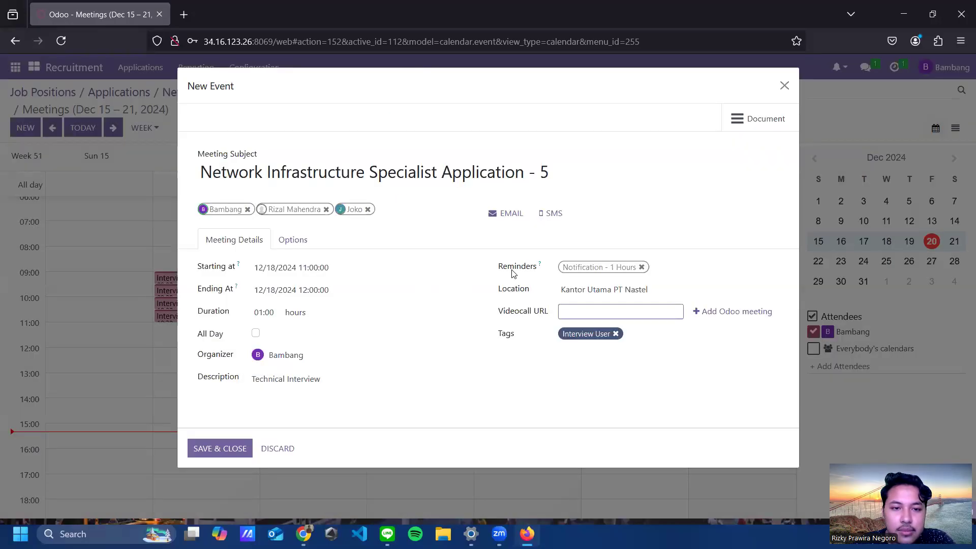
# Step: Save the 12/18/2024 interview meeting and reopen Application - 5 from the Second Interview column
pyautogui.click(222, 450)
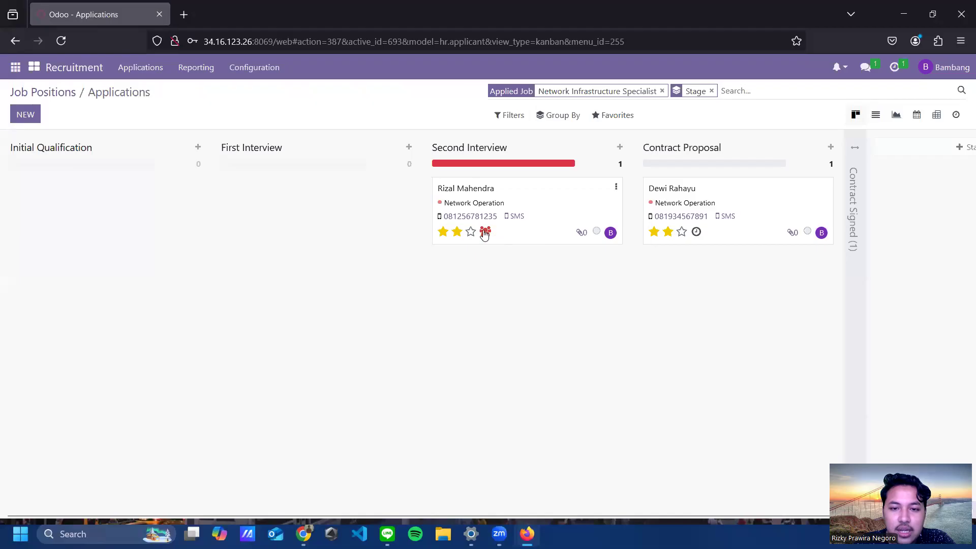
pyautogui.click(484, 234)
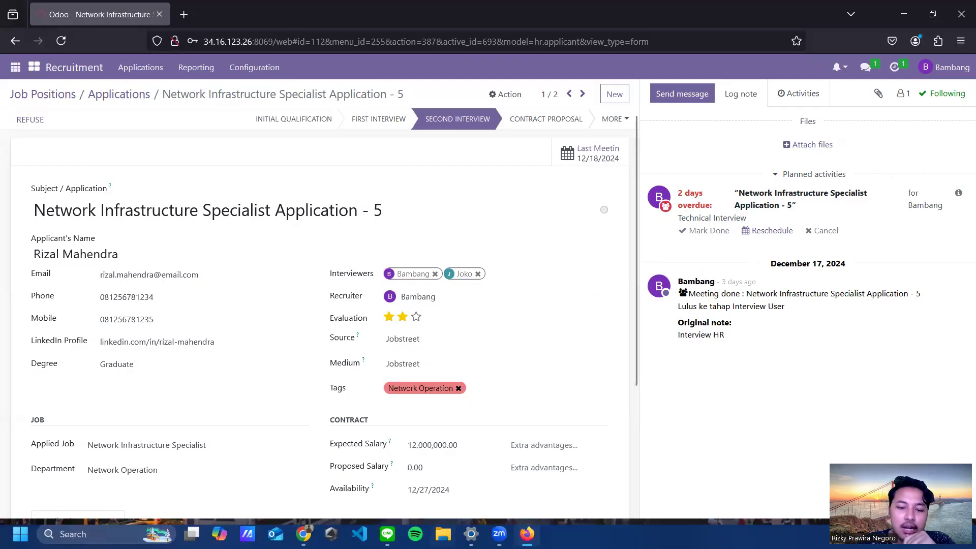
pyautogui.moveTo(527, 534)
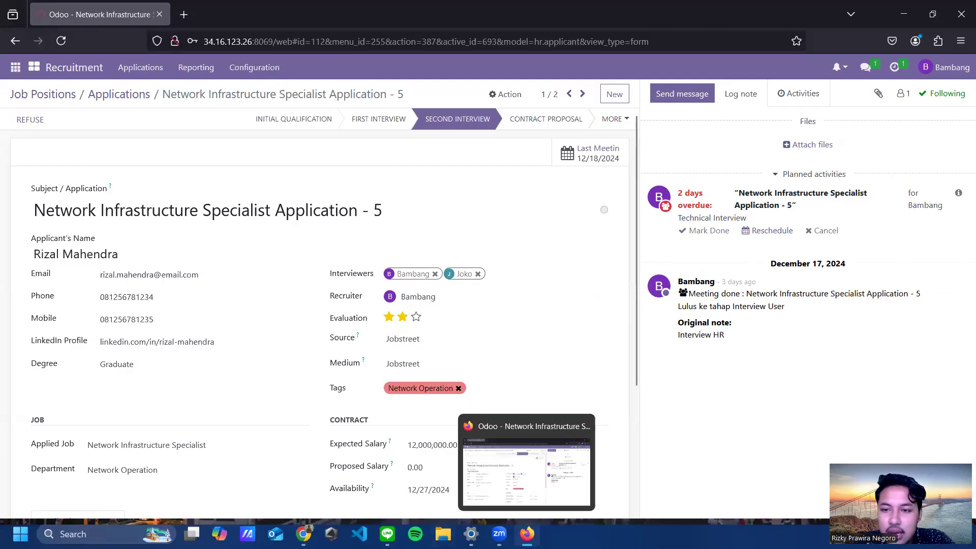
# Step: Sign out and log back in with the Network Operations Manager's e-mail and password
pyautogui.click(962, 77)
pyautogui.click(913, 181)
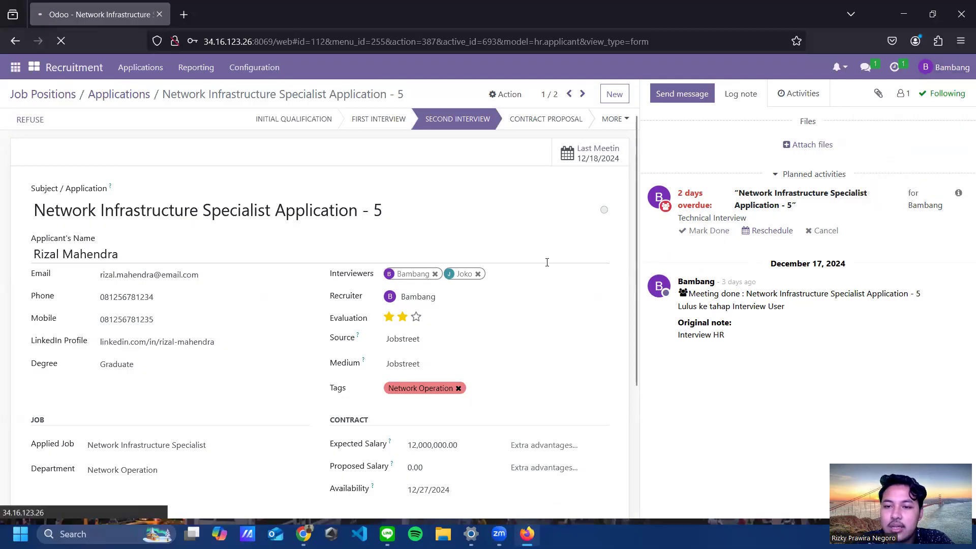
pyautogui.click(503, 160)
pyautogui.press('Tab')
pyautogui.write('1')
pyautogui.press('Return')
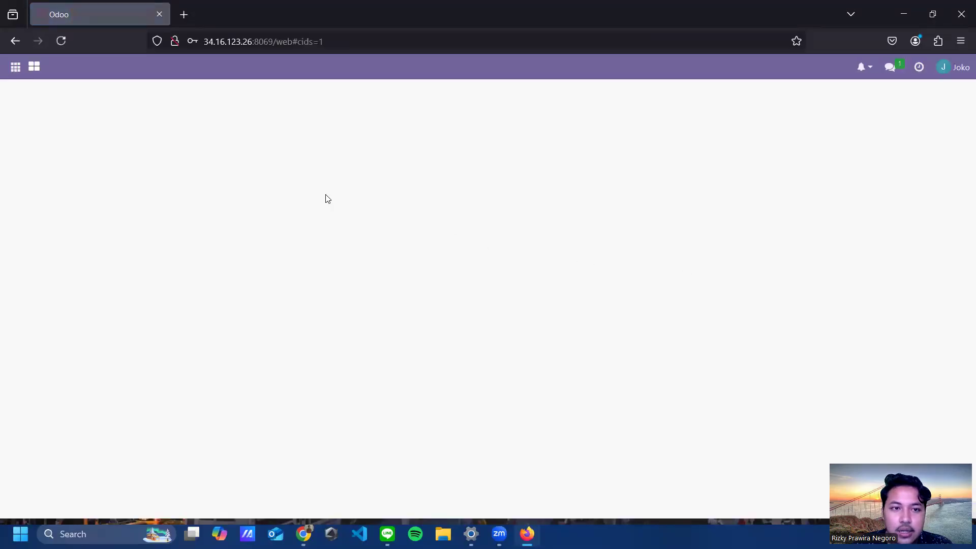
# Step: In Recruitment, filter to Network Operation and open the Network Infrastructure Specialist Second Interview applicant
pyautogui.click(15, 66)
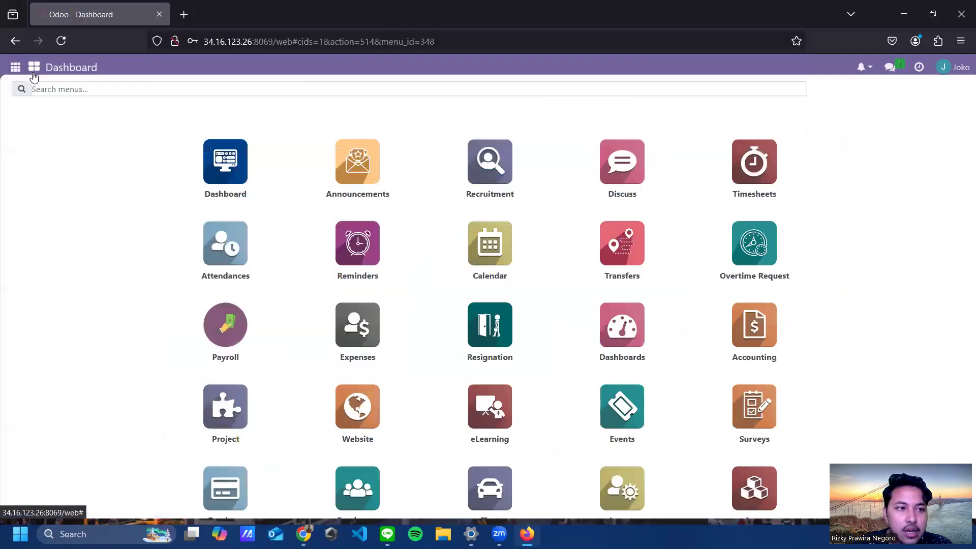
pyautogui.click(506, 167)
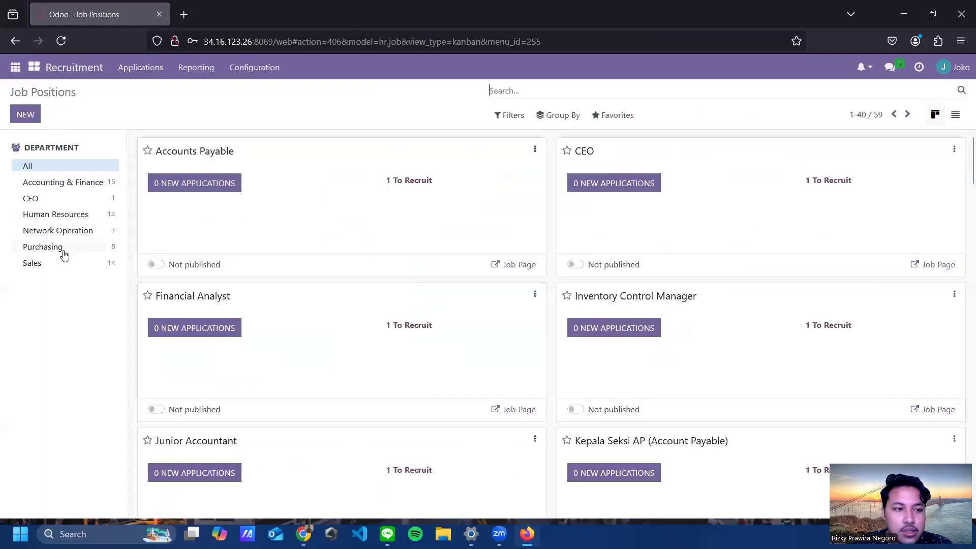
pyautogui.click(74, 230)
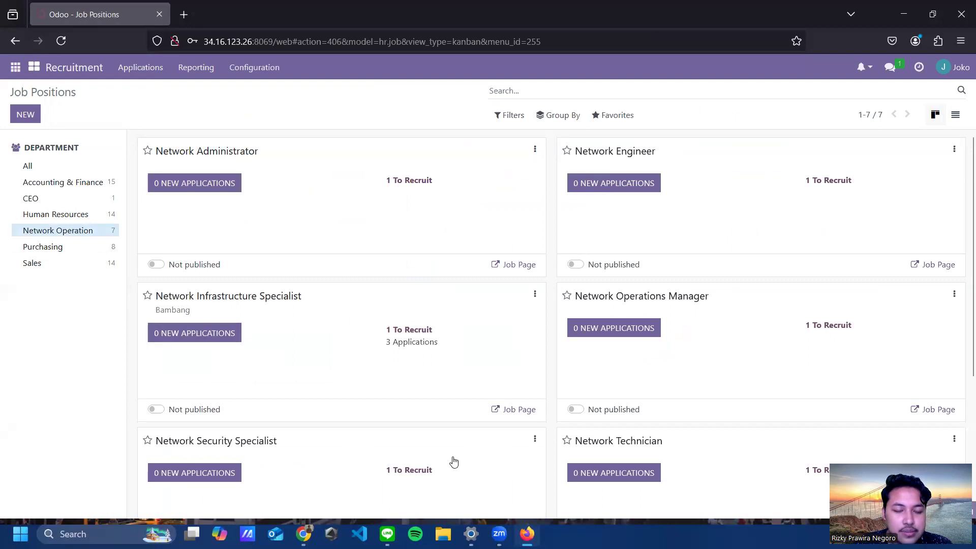
pyautogui.click(334, 302)
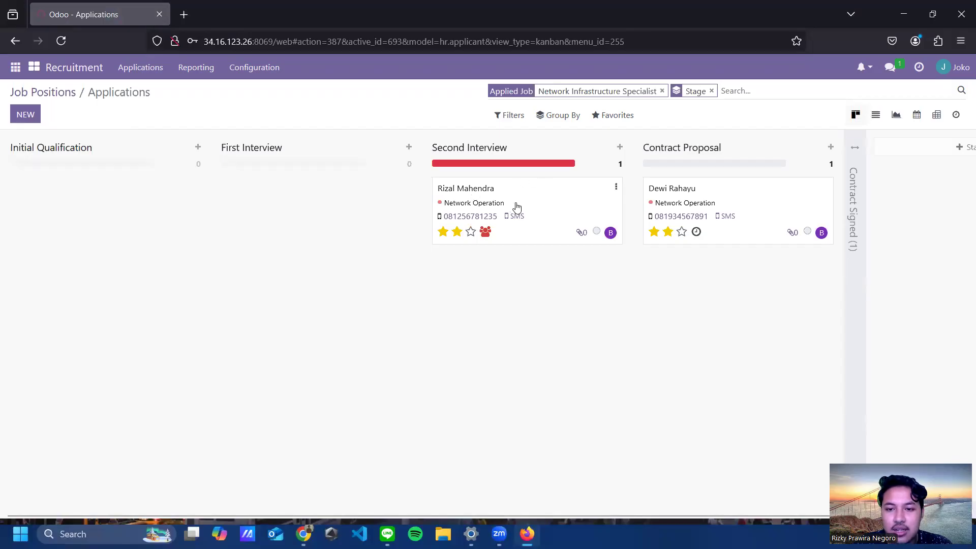
pyautogui.click(518, 209)
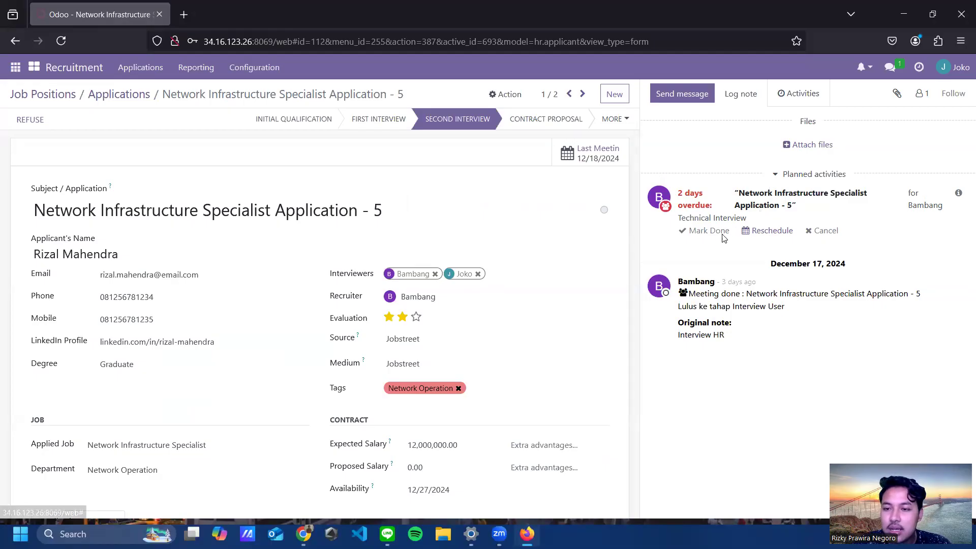
# Step: Mark the overdue Technical Interview activity done, then bring up the recruitment spreadsheet in Chrome
pyautogui.click(705, 232)
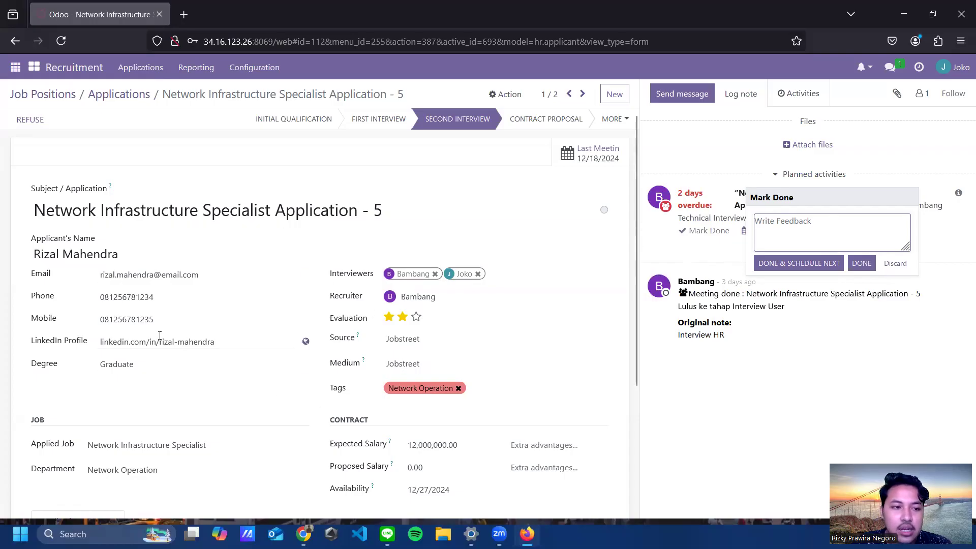
pyautogui.moveTo(304, 534)
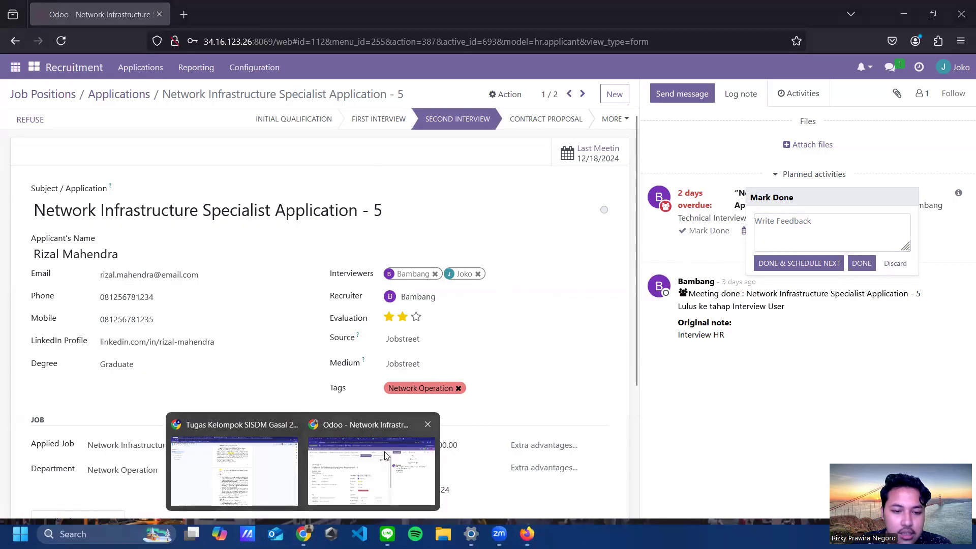
pyautogui.click(361, 475)
# Step: Copy the Second Interview candidate's refuse reason from cell U6 and minimize Chrome
pyautogui.click(280, 14)
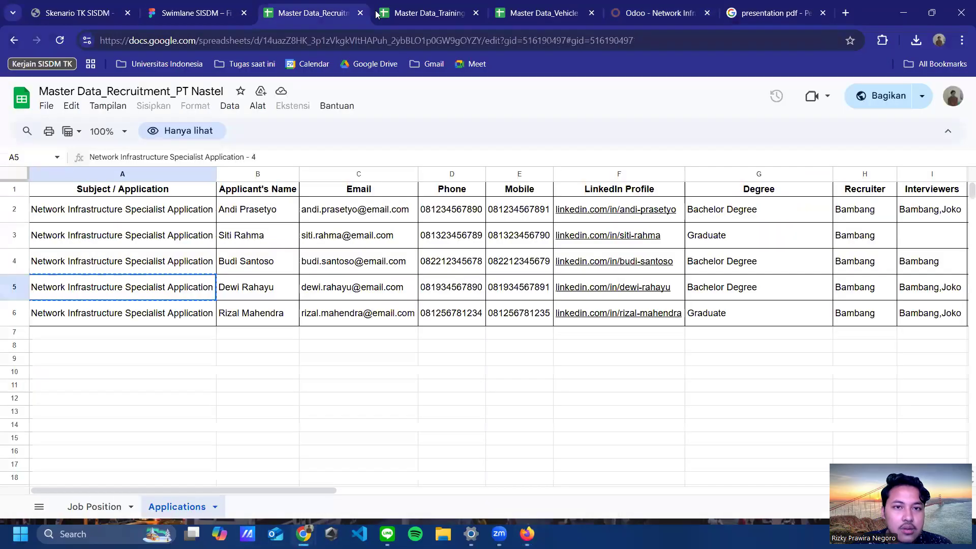
pyautogui.click(258, 299)
pyautogui.click(266, 319)
pyautogui.click(462, 491)
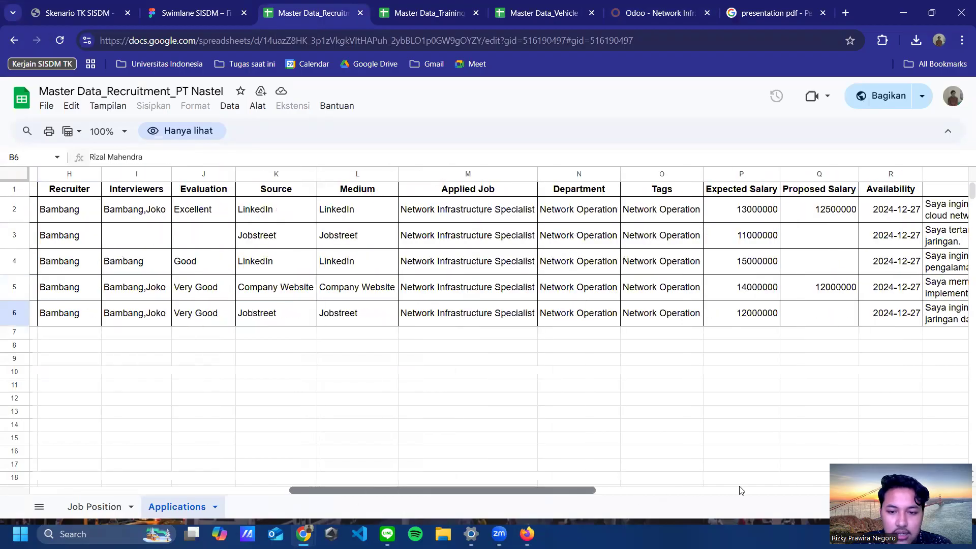
pyautogui.click(740, 490)
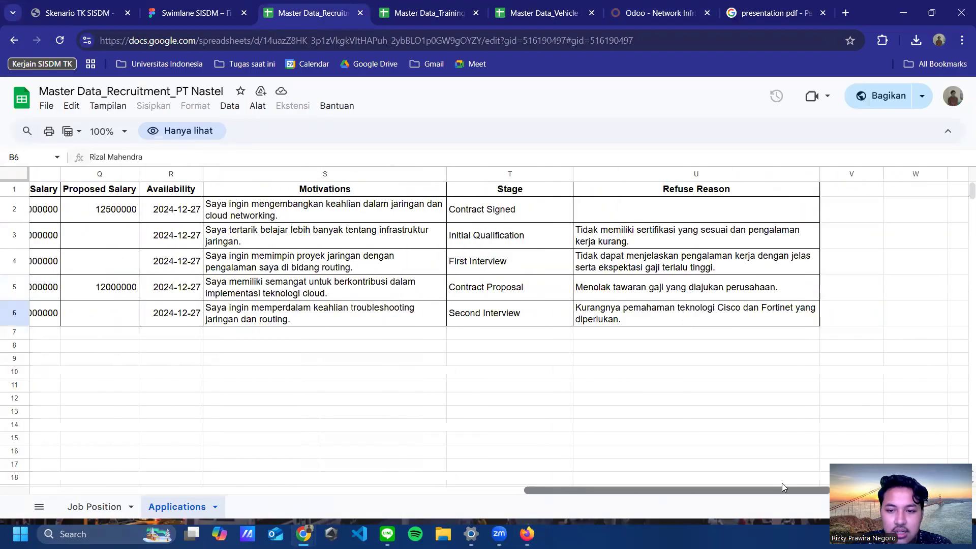
pyautogui.click(654, 319)
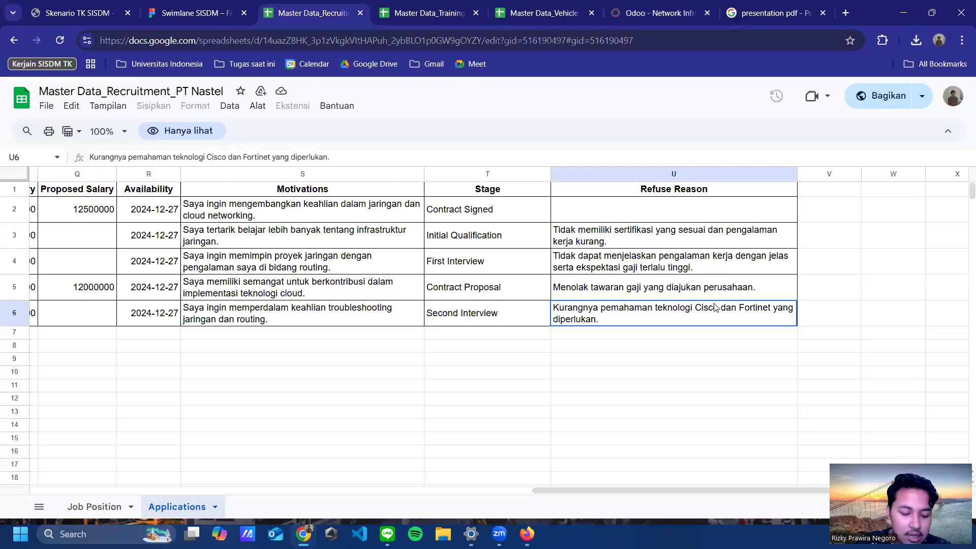
pyautogui.hotkey('ctrl', 'c')
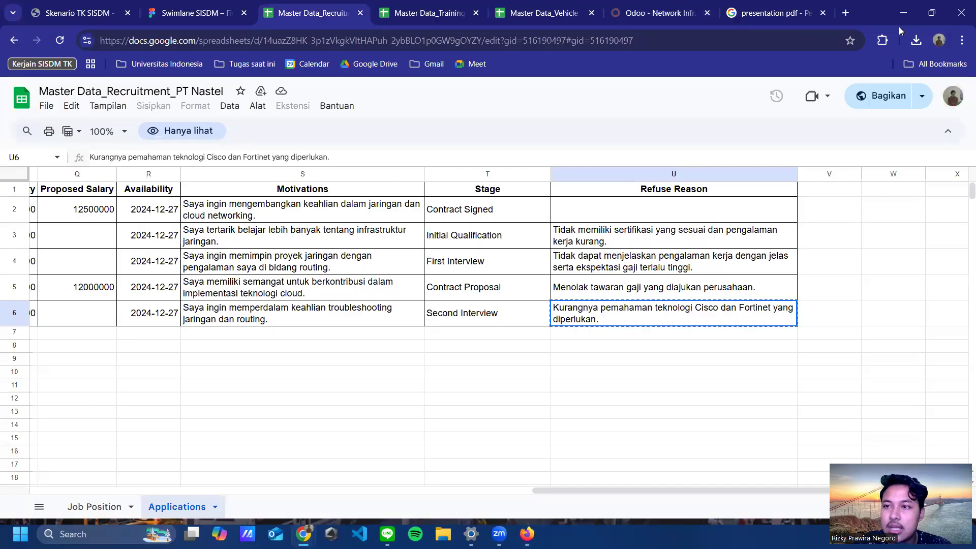
pyautogui.click(903, 16)
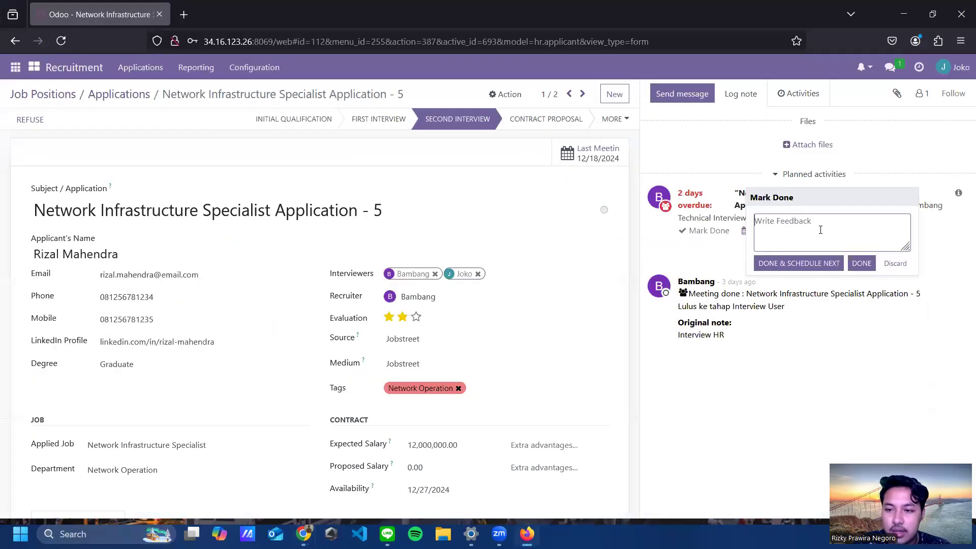
# Step: Paste the Cisco and Fortinet knowledge gap as feedback and confirm the Technical Interview done
pyautogui.hotkey('ctrl', 'v')
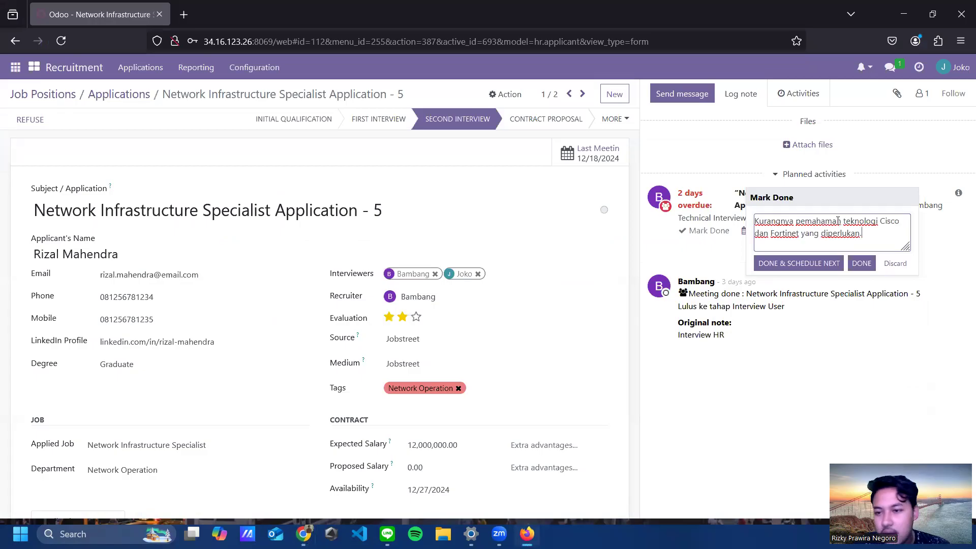
pyautogui.click(861, 263)
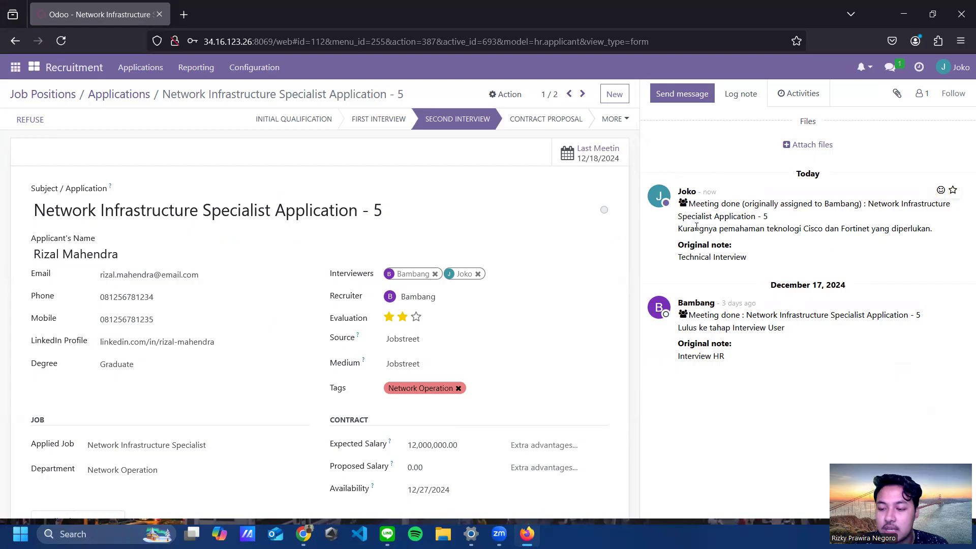
pyautogui.moveTo(679, 228); pyautogui.dragTo(938, 228)
pyautogui.click(915, 246)
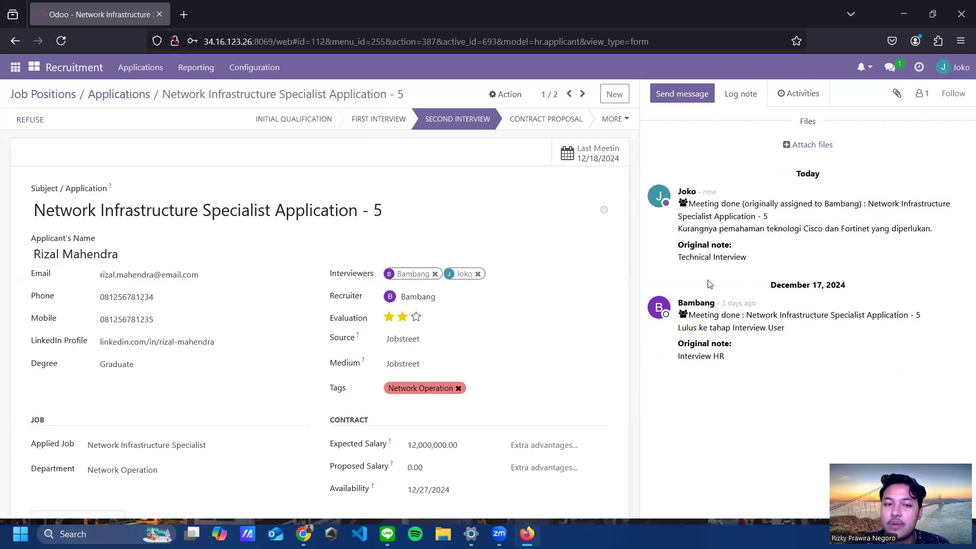
# Step: Reload Application - 5 and refuse it with reason 'Kurangnya pemahaman teknologi Cisco dan Fortinet'
pyautogui.moveTo(303, 533)
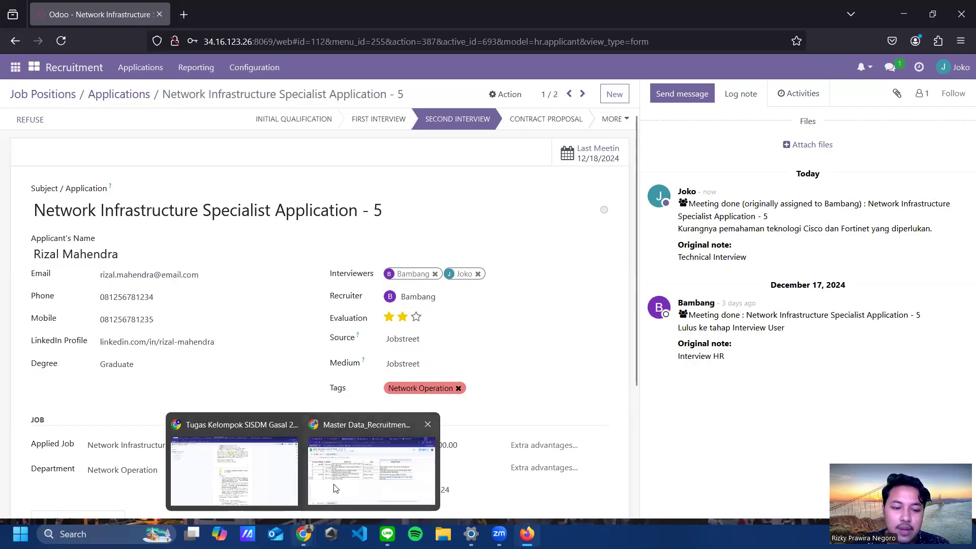
pyautogui.click(355, 468)
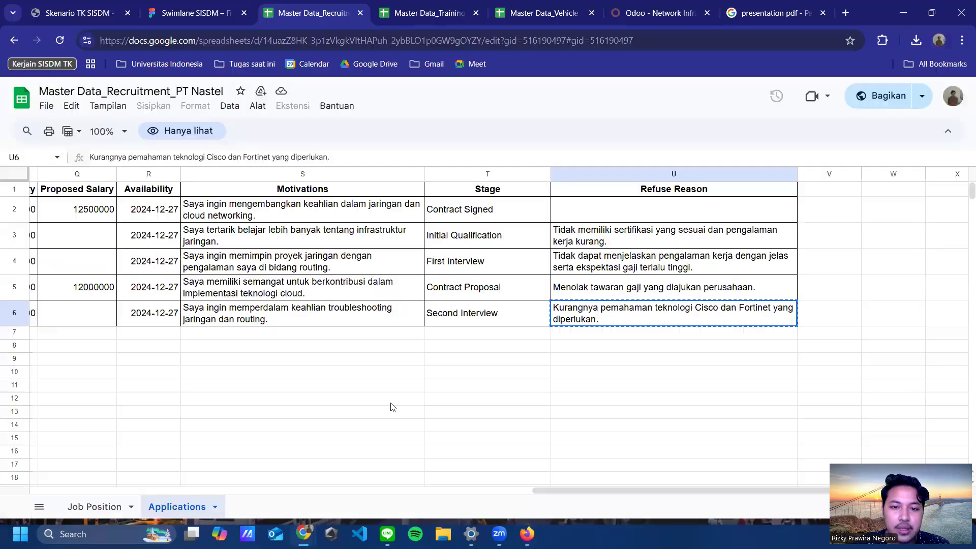
pyautogui.hotkey('alt', 'Tab')
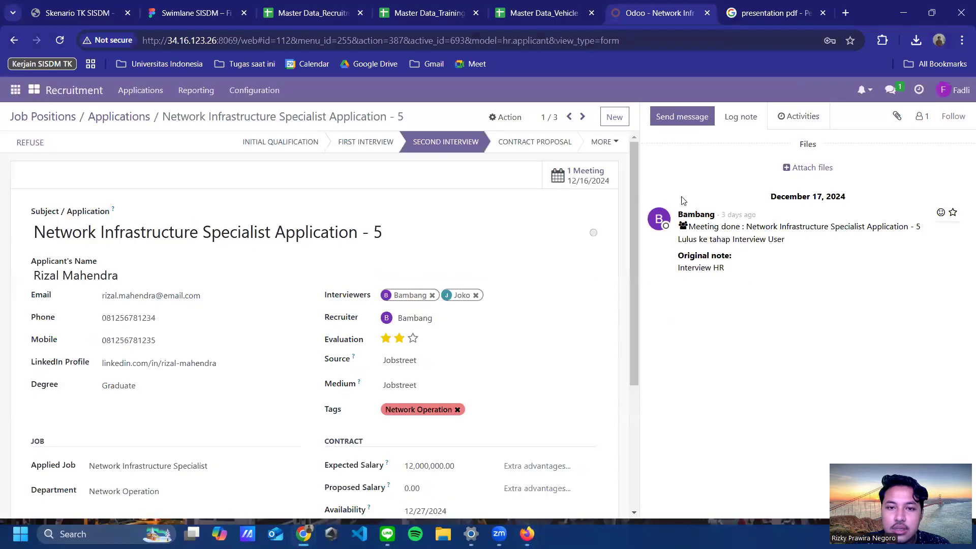
pyautogui.click(62, 43)
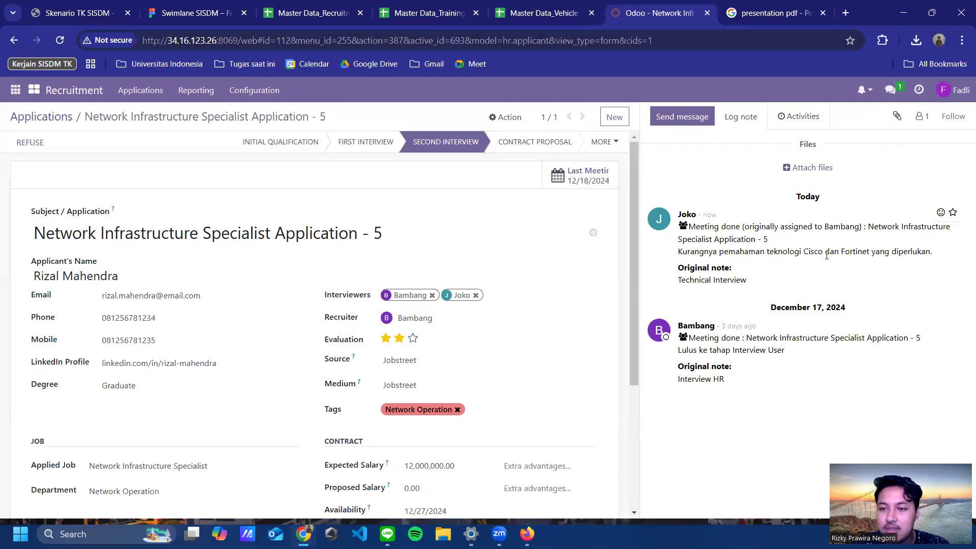
pyautogui.scroll(-4, 421, 274)
pyautogui.scroll(4, 420, 283)
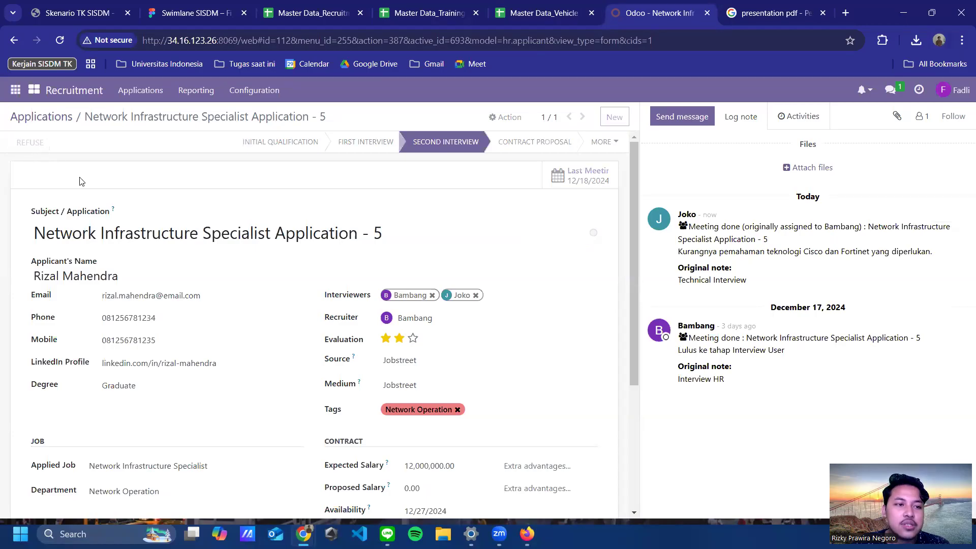
pyautogui.hotkey('alt', 'x')
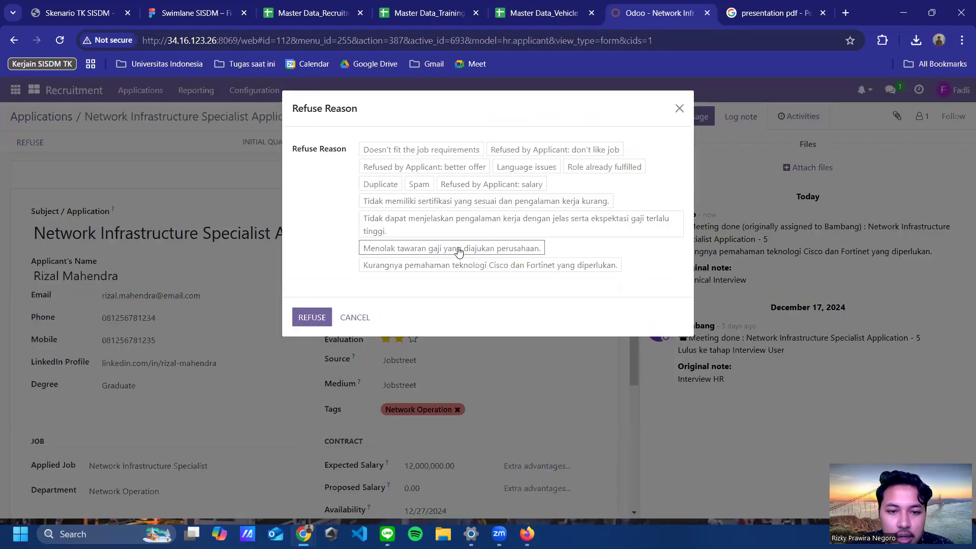
pyautogui.click(468, 268)
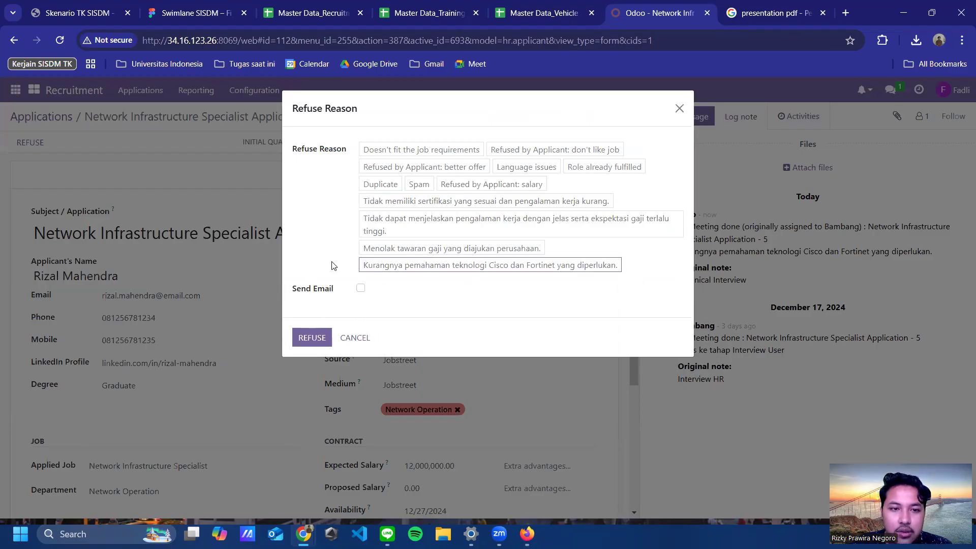
pyautogui.click(319, 341)
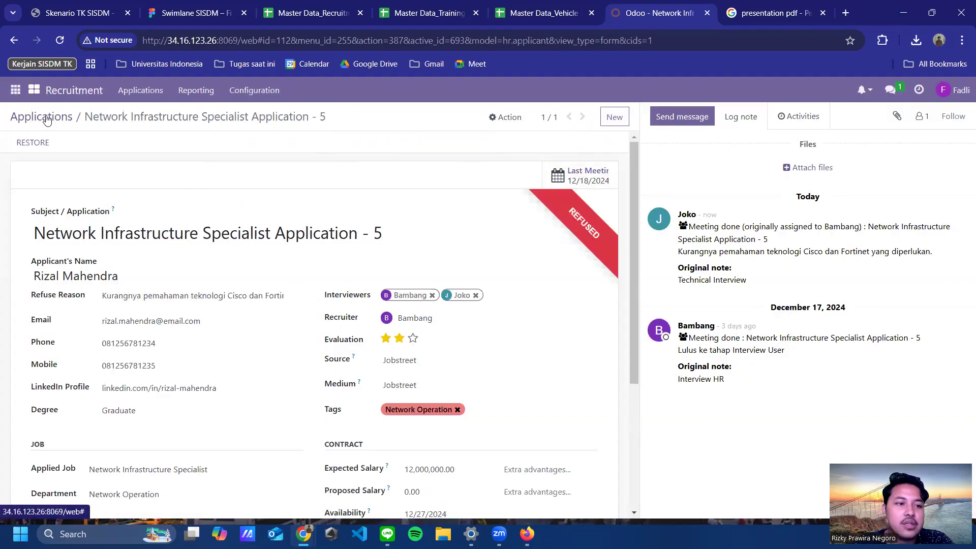
# Step: Open the Contract Proposal application, check its proposed salary, and go back to the pipeline
pyautogui.hotkey('alt', 'Left')
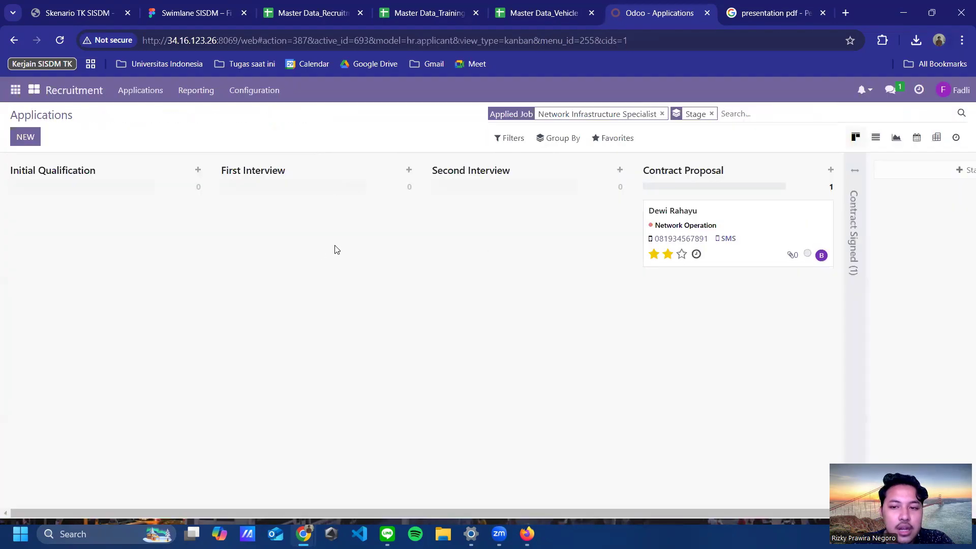
pyautogui.click(721, 215)
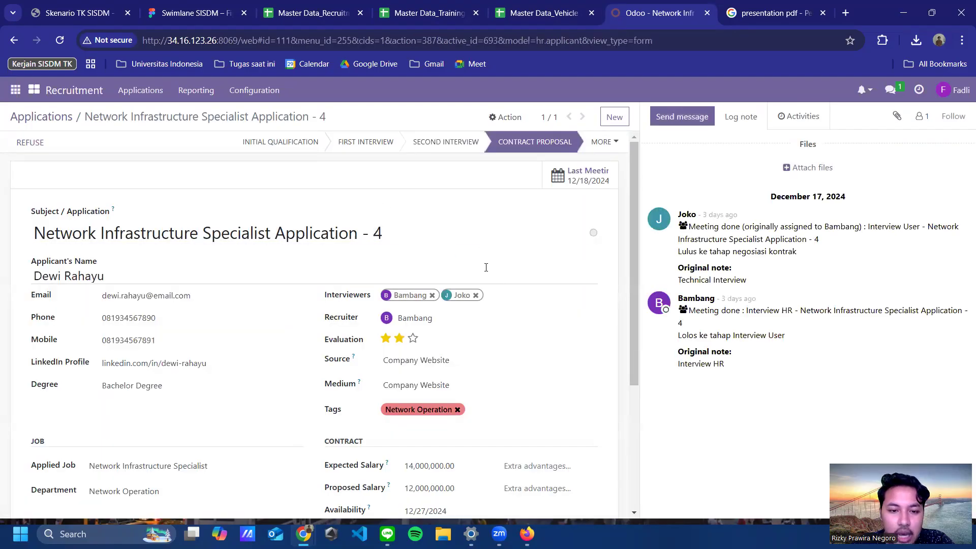
pyautogui.scroll(-1, 511, 260)
pyautogui.scroll(1, 520, 264)
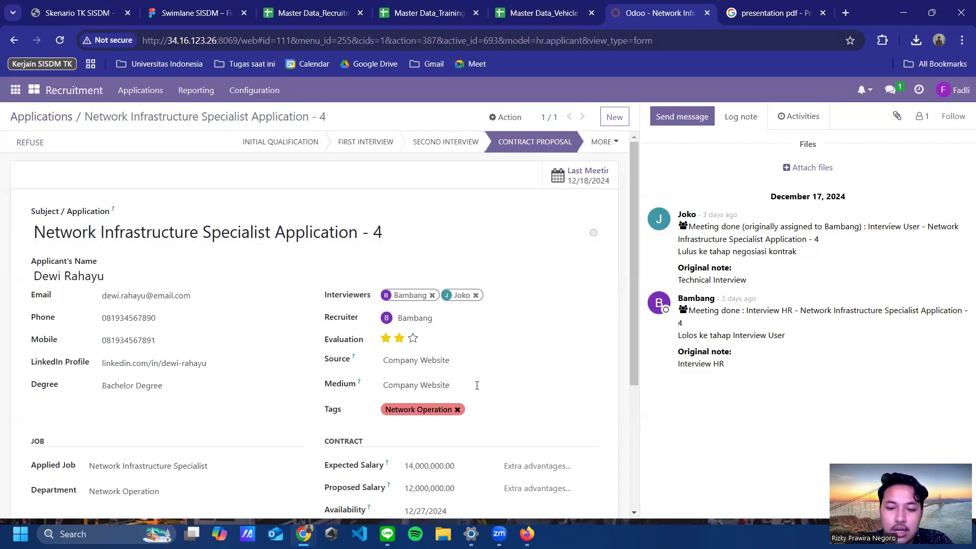
pyautogui.scroll(-3, 477, 385)
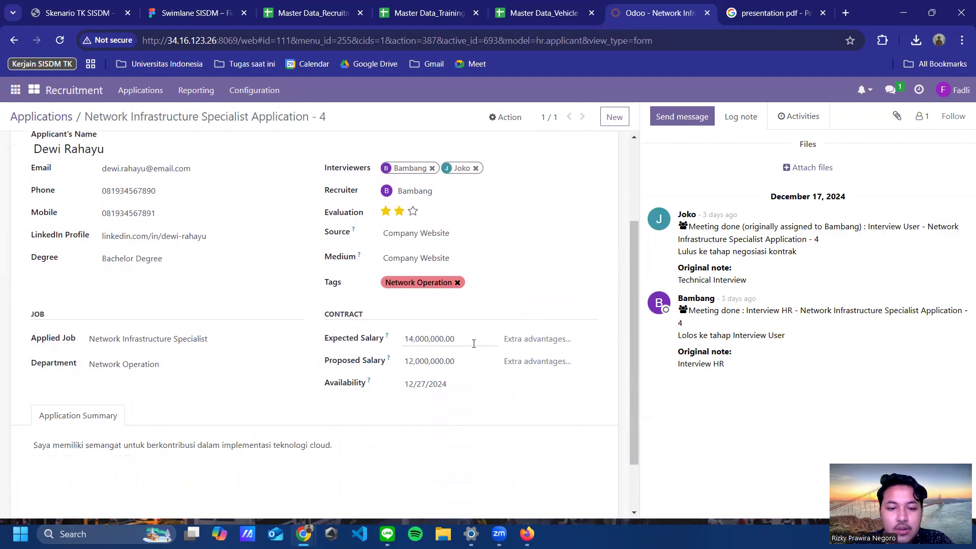
pyautogui.click(471, 360)
pyautogui.click(14, 40)
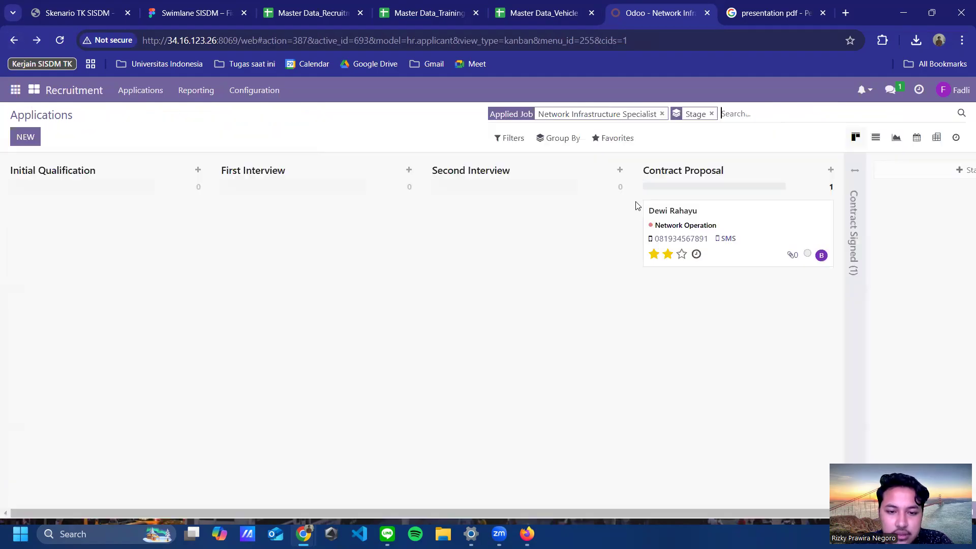
pyautogui.click(512, 138)
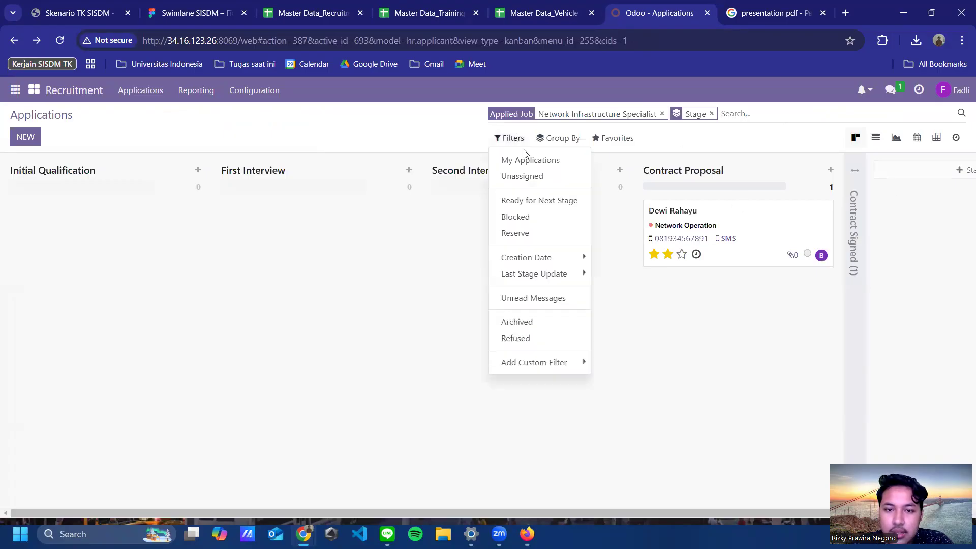
pyautogui.click(532, 339)
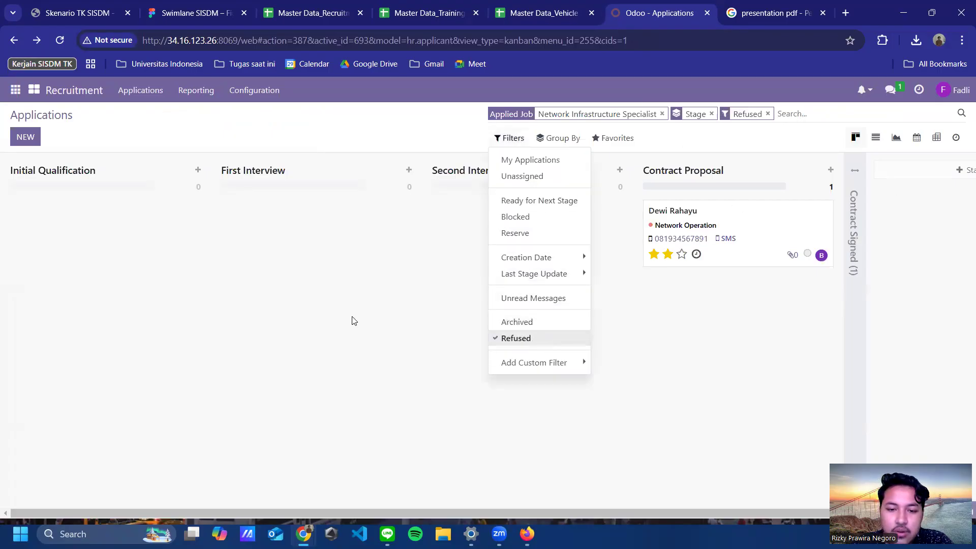
pyautogui.click(414, 374)
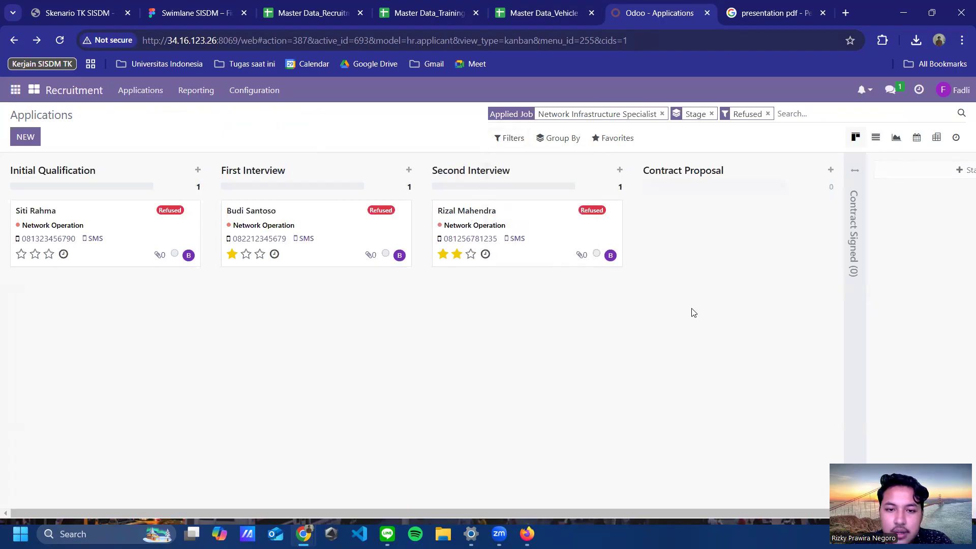
pyautogui.scroll(-4, 576, 348)
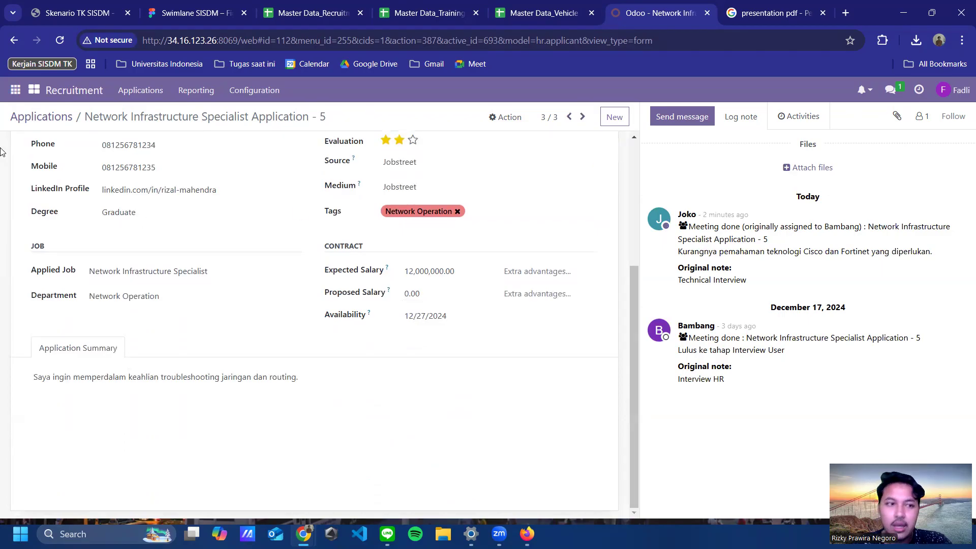
pyautogui.click(16, 42)
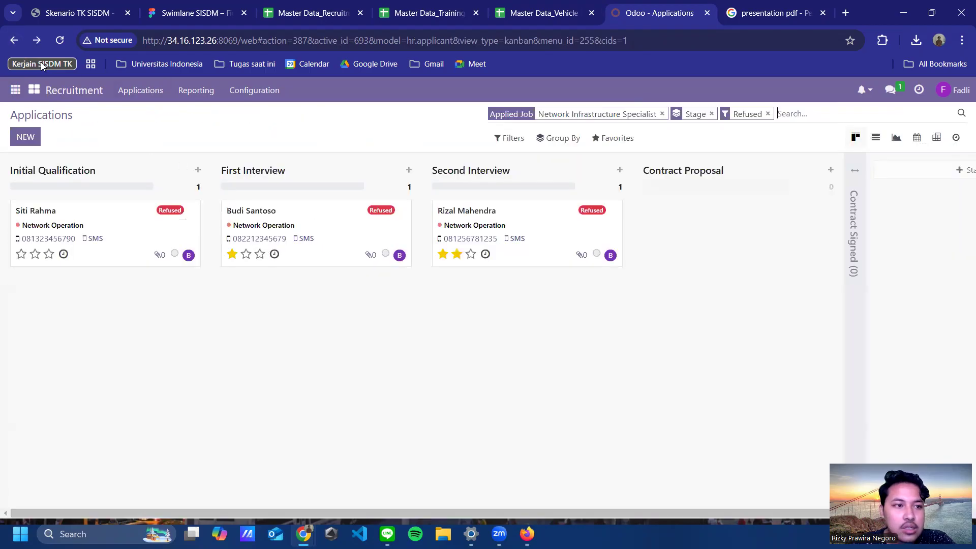
pyautogui.click(508, 143)
pyautogui.moveTo(568, 273)
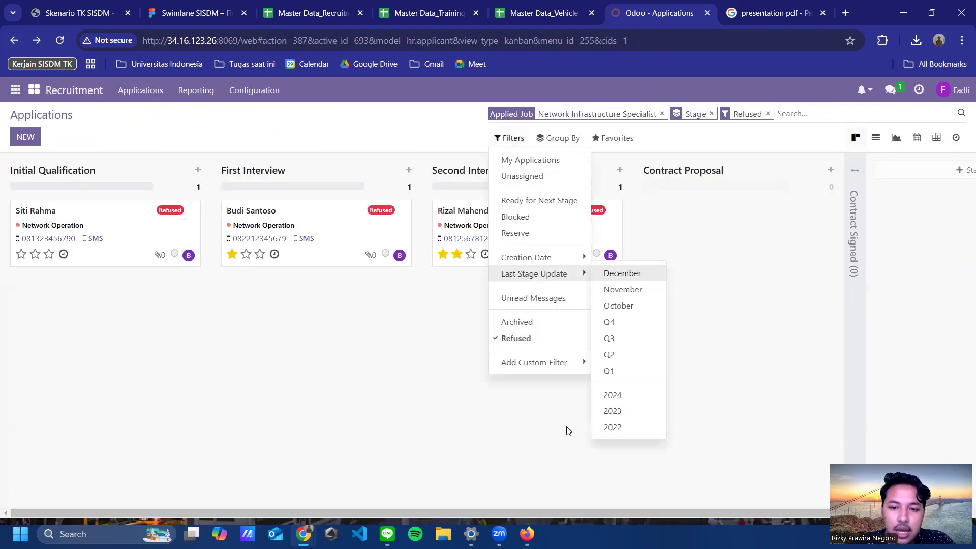
pyautogui.click(522, 339)
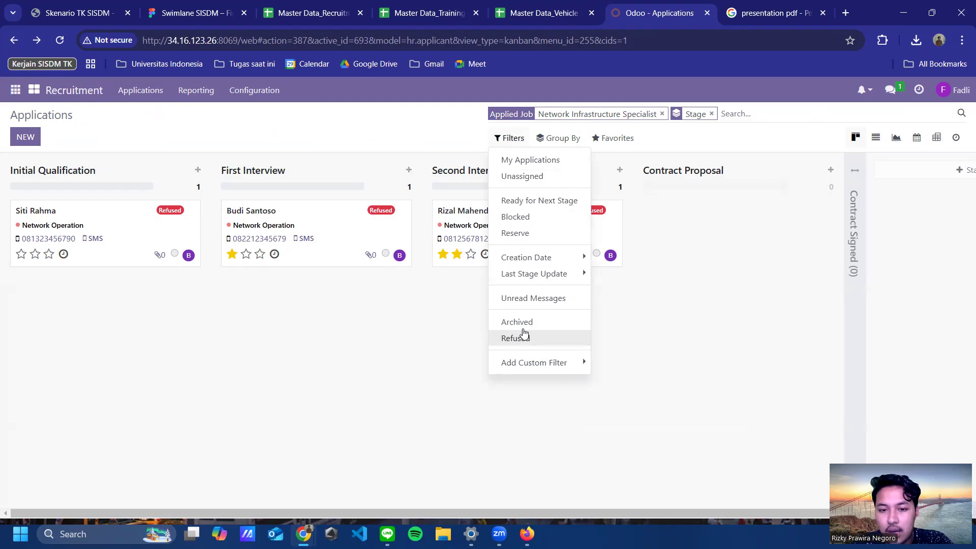
pyautogui.click(524, 324)
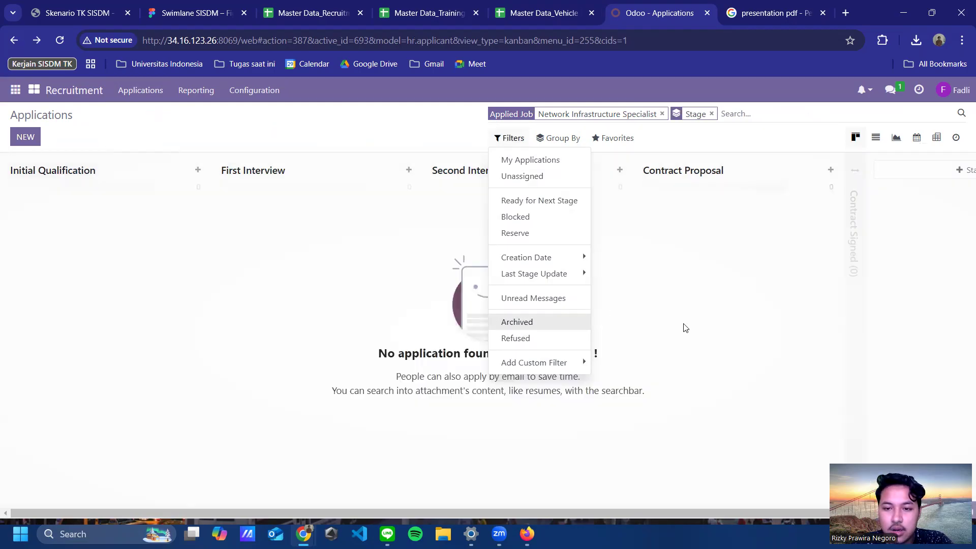
pyautogui.click(706, 342)
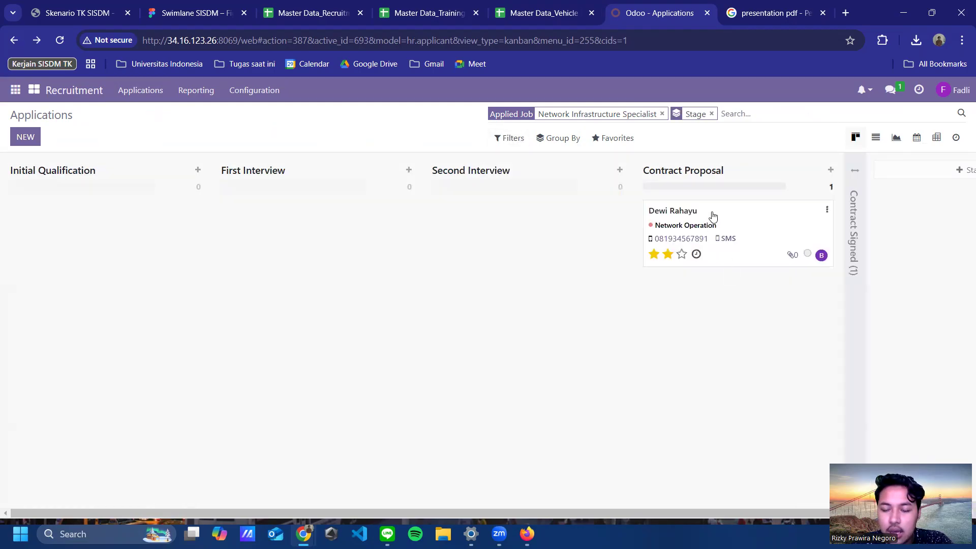
# Step: Open the Contract Proposal application and review its proposed salary of 12,000,000.00
pyautogui.click(713, 217)
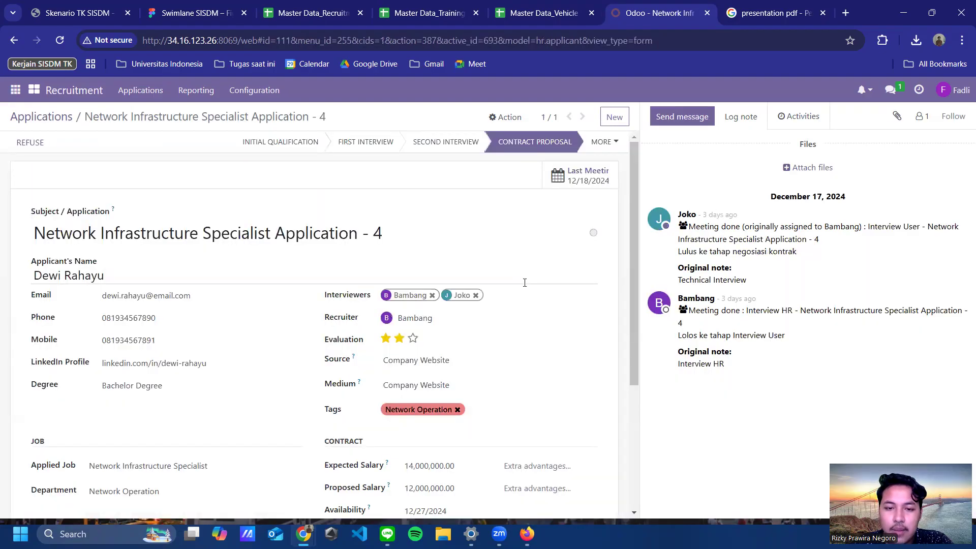
pyautogui.scroll(-2, 551, 321)
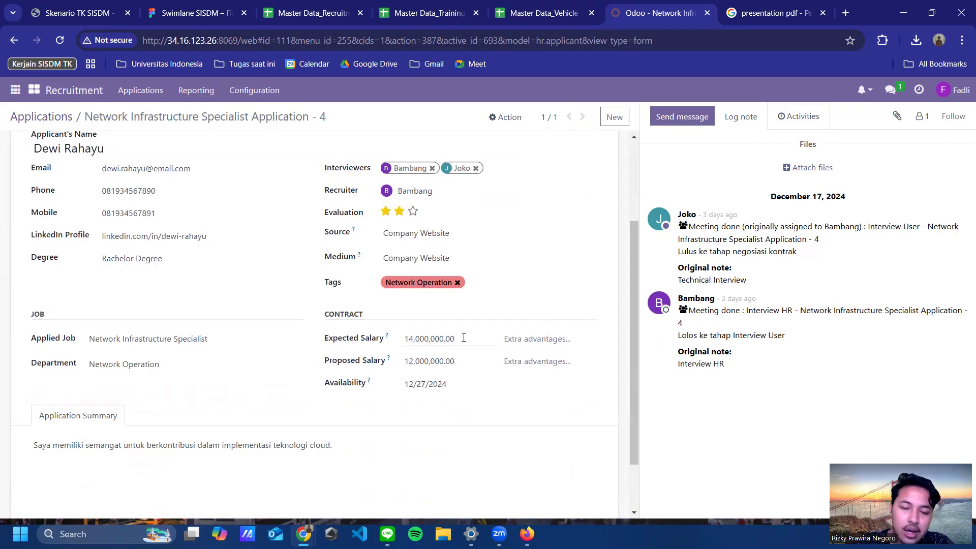
pyautogui.moveTo(464, 360); pyautogui.dragTo(393, 370)
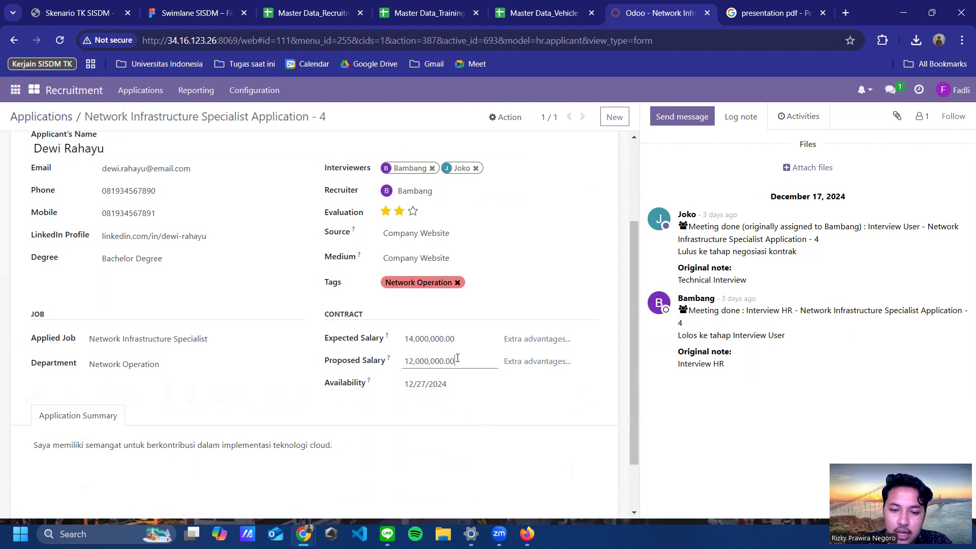
pyautogui.click(466, 430)
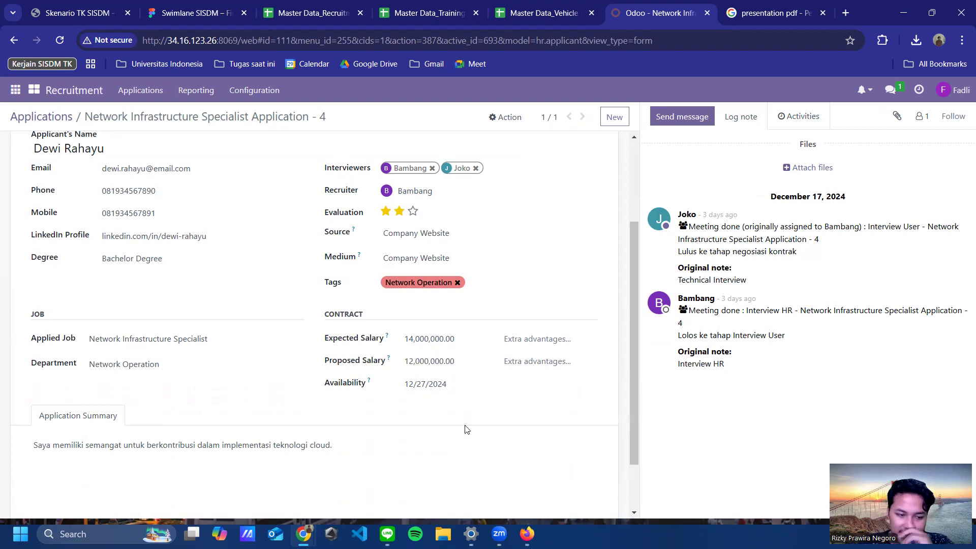
pyautogui.scroll(3, 457, 257)
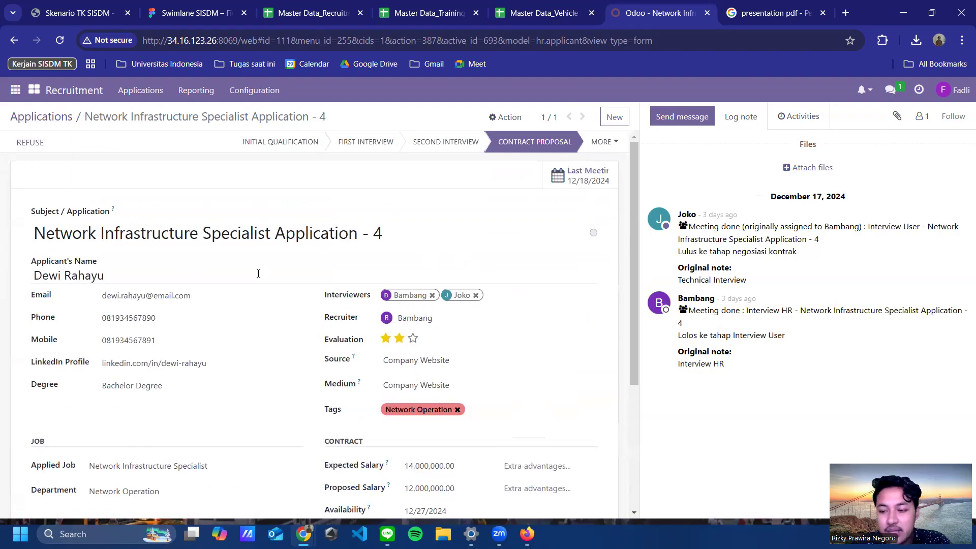
pyautogui.scroll(-3, 305, 272)
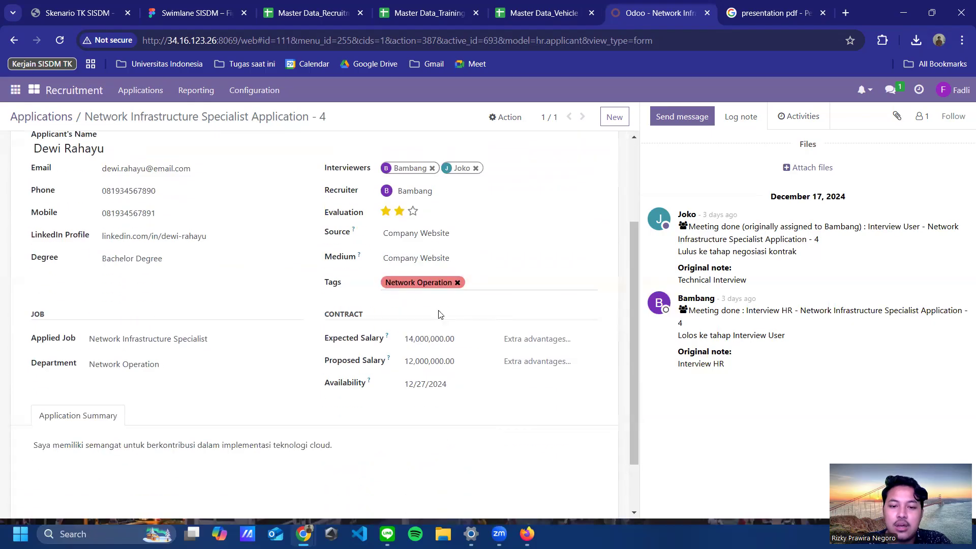
pyautogui.moveTo(457, 359); pyautogui.dragTo(399, 366)
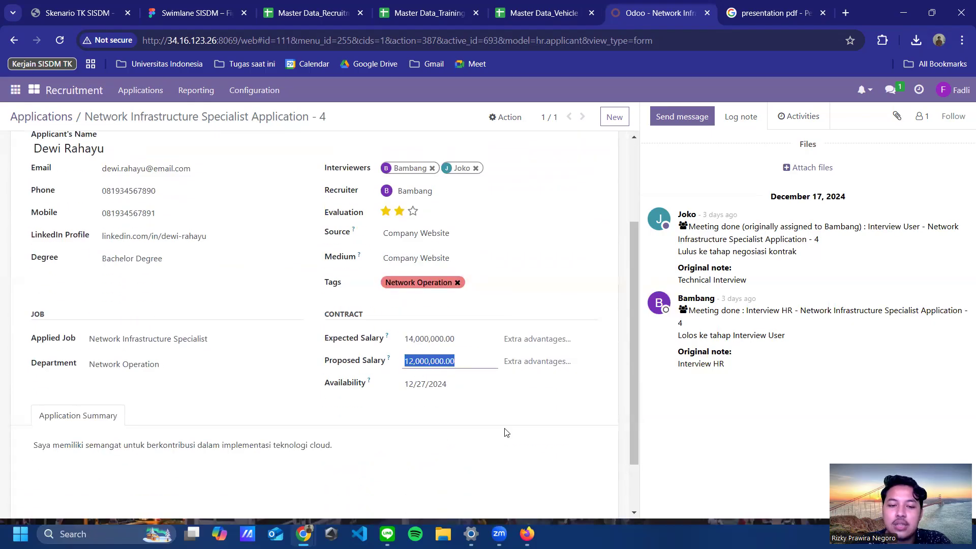
pyautogui.click(453, 436)
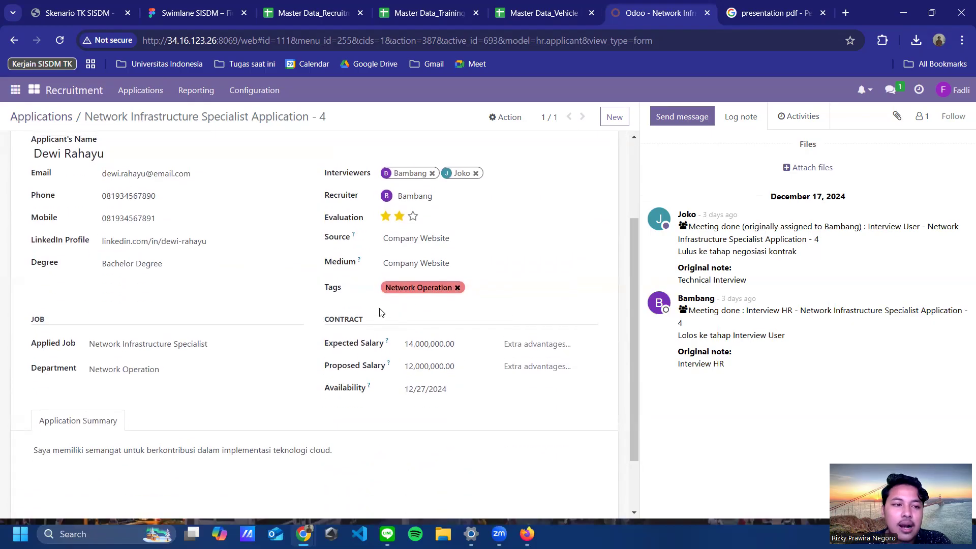
pyautogui.scroll(3, 305, 280)
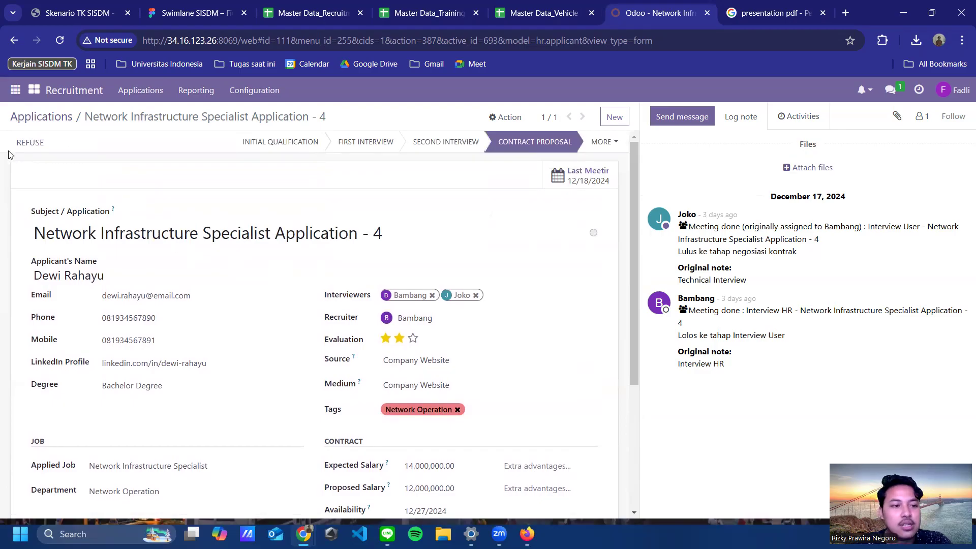
# Step: Refuse Application - 4 with reason 'Menolak tawaran gaji yang diajukan perusahaan.'
pyautogui.click(29, 143)
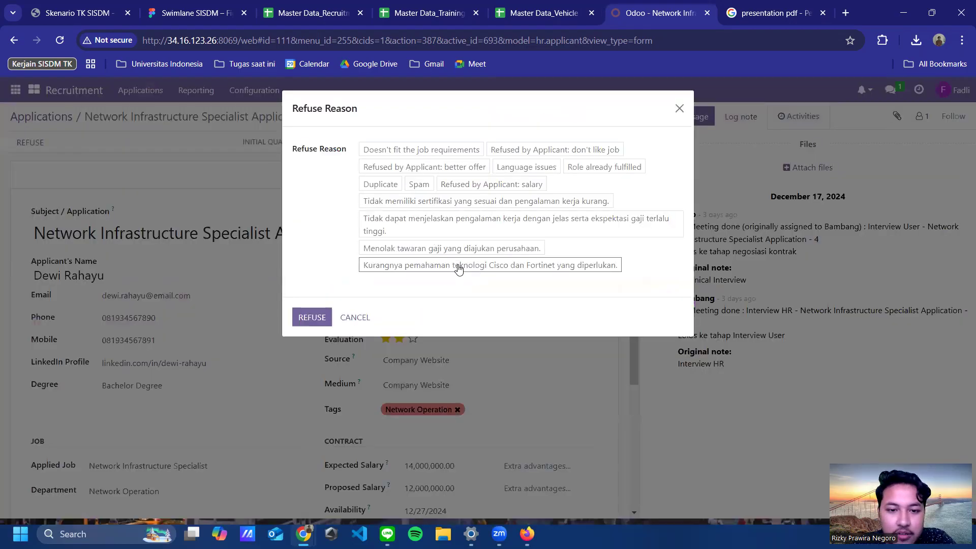
pyautogui.click(438, 249)
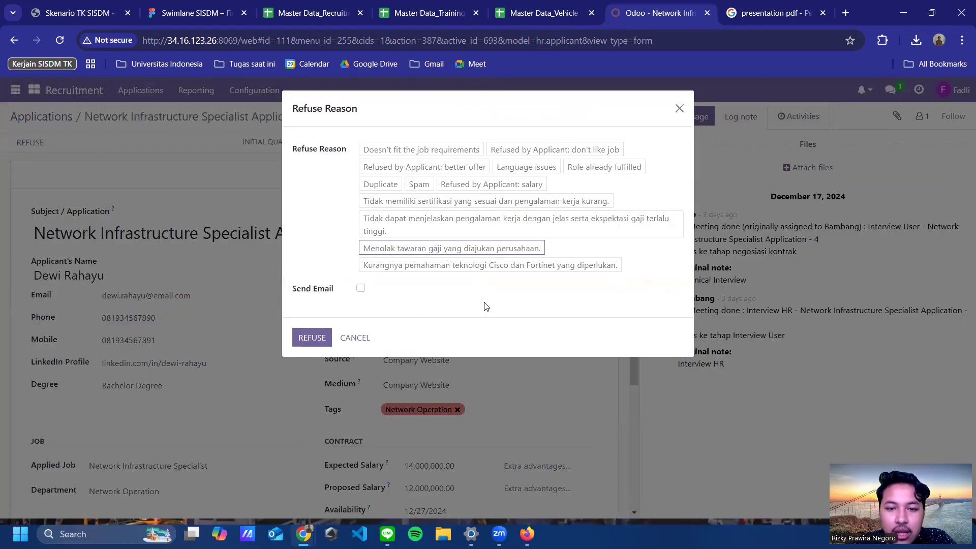
pyautogui.click(312, 336)
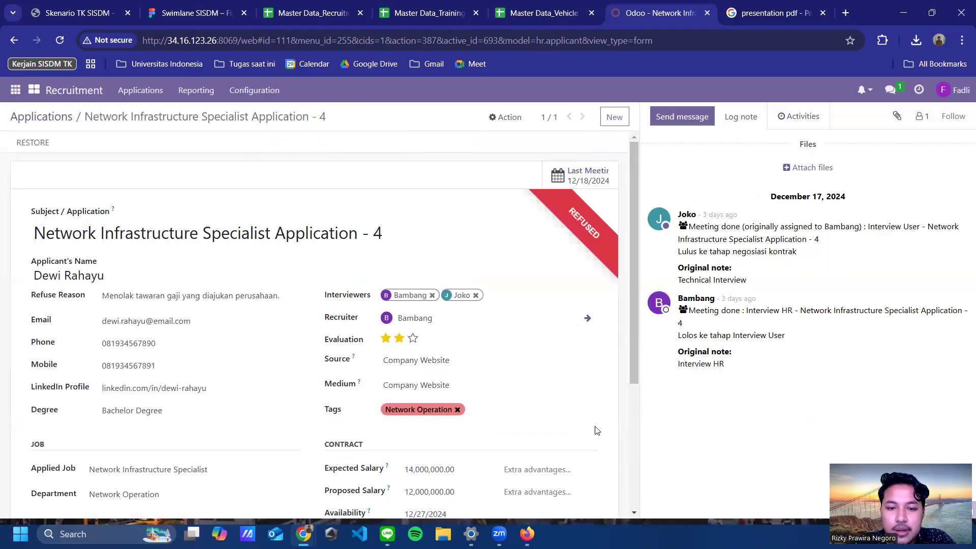
pyautogui.scroll(-4, 609, 248)
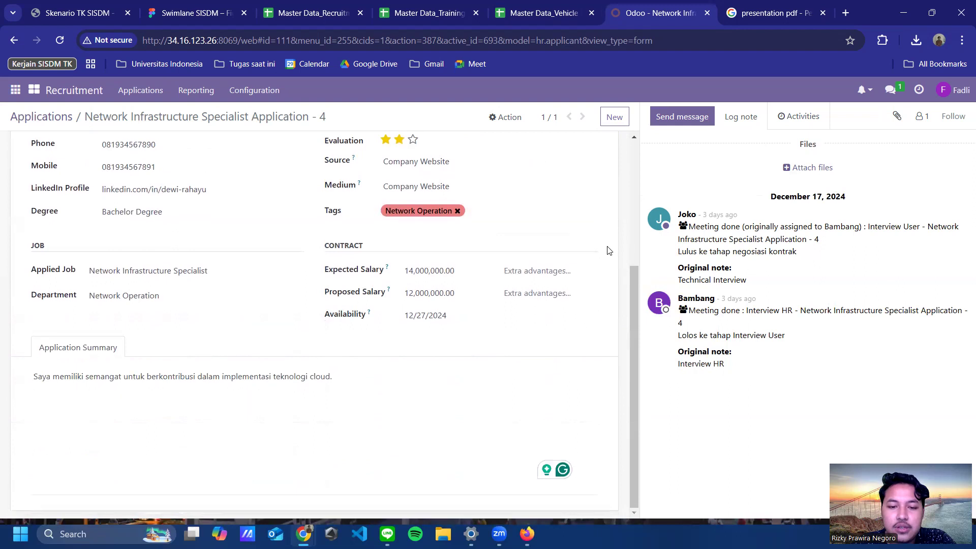
pyautogui.scroll(2, 244, 353)
pyautogui.scroll(-2, 257, 373)
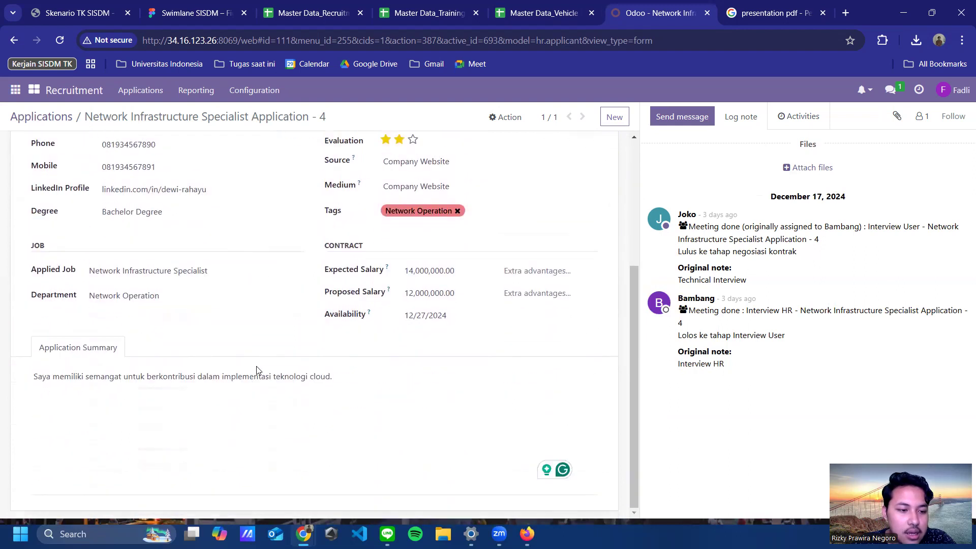
pyautogui.scroll(4, 195, 233)
# Step: Back in the pipeline, unfold the Contract Signed column and open hired Application - 1
pyautogui.click(48, 118)
pyautogui.click(855, 170)
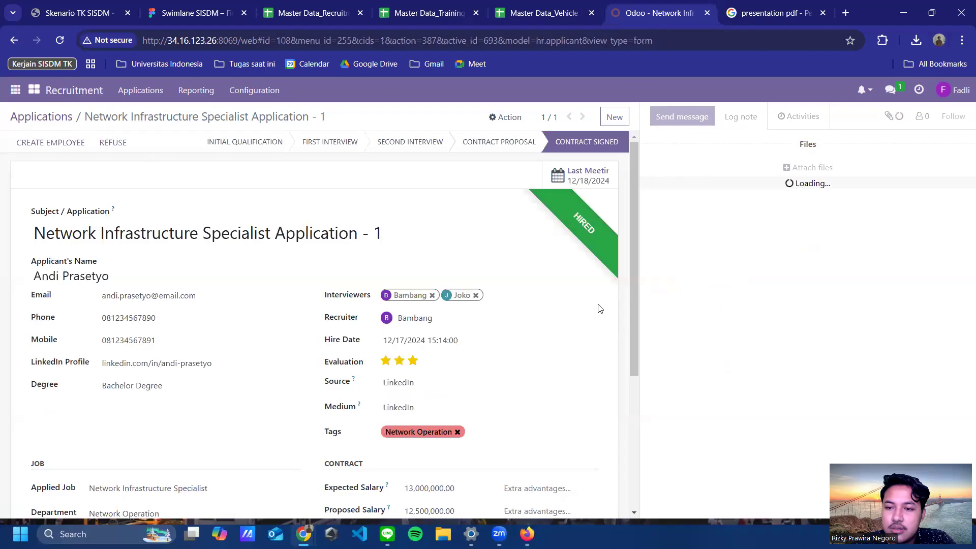
pyautogui.scroll(-2, 509, 259)
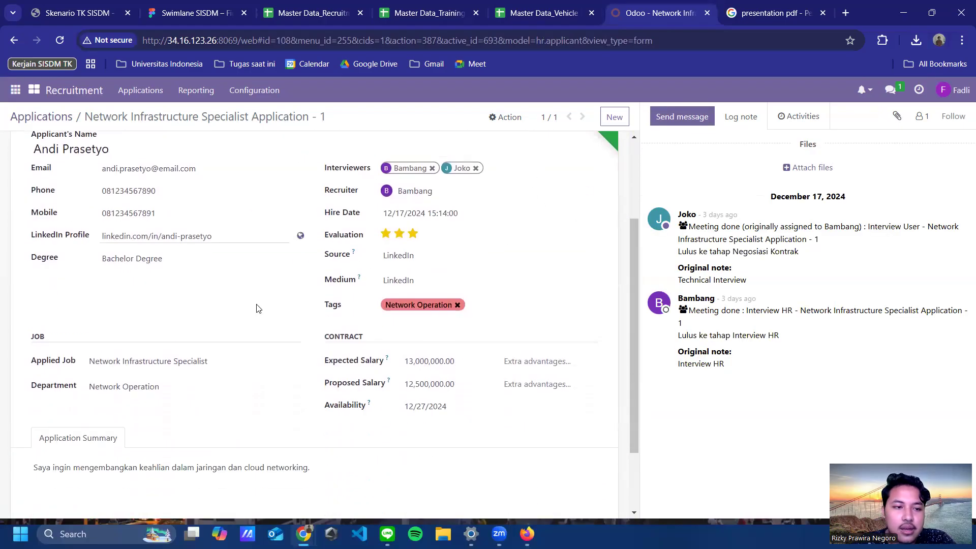
pyautogui.scroll(3, 254, 305)
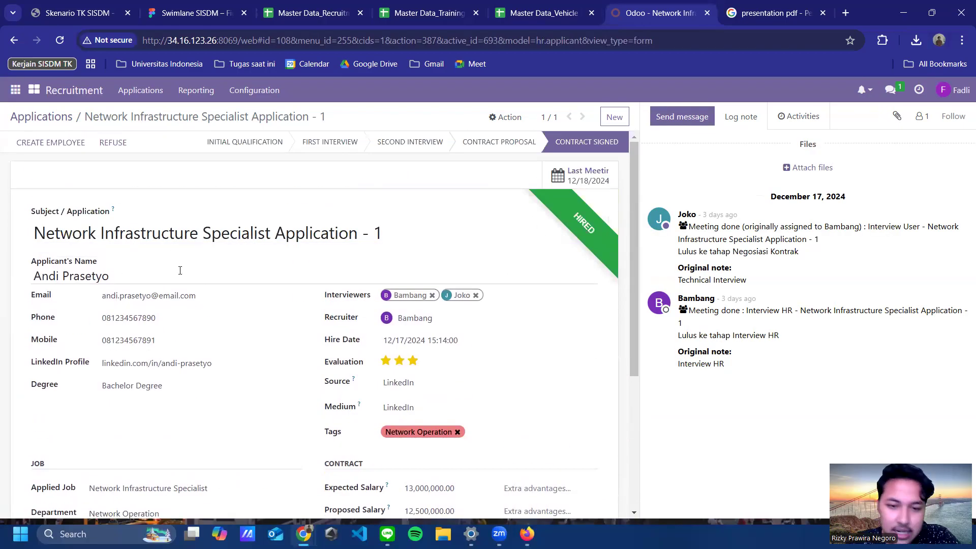
pyautogui.scroll(-1, 176, 308)
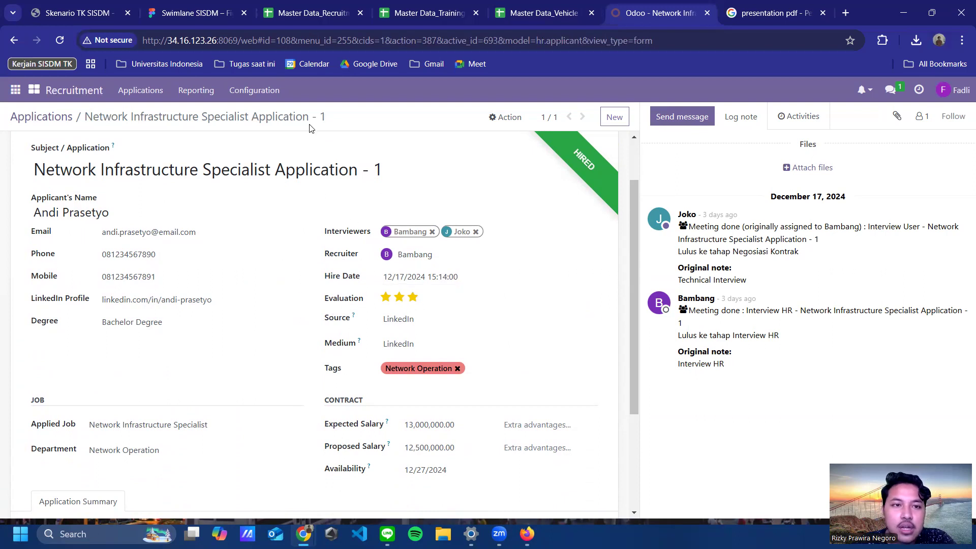
# Step: Switch to the Master Data_Recruitment_PT Nastel spreadsheet tab in Chrome
pyautogui.click(312, 12)
pyautogui.click(405, 13)
pyautogui.click(325, 13)
pyautogui.moveTo(565, 491); pyautogui.dragTo(105, 483)
pyautogui.click(473, 413)
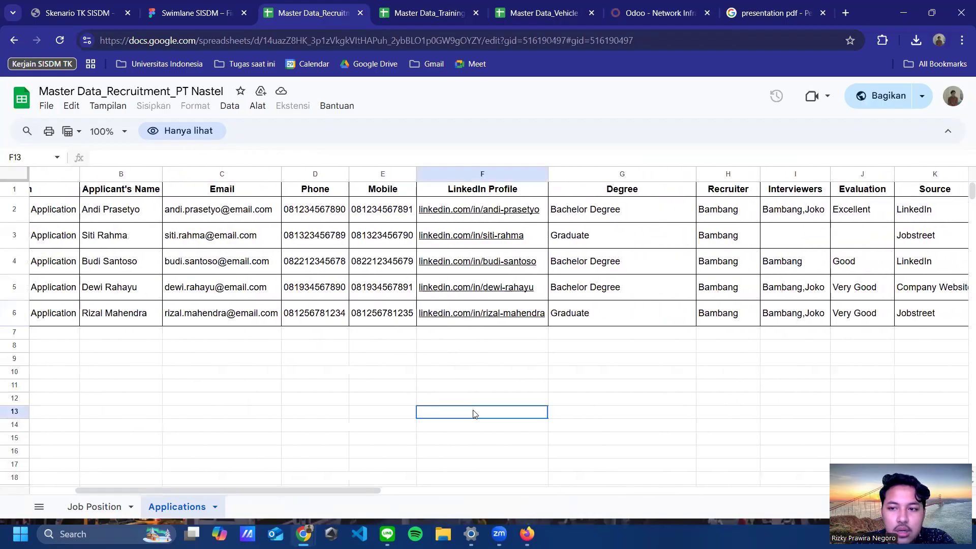
pyautogui.click(885, 174)
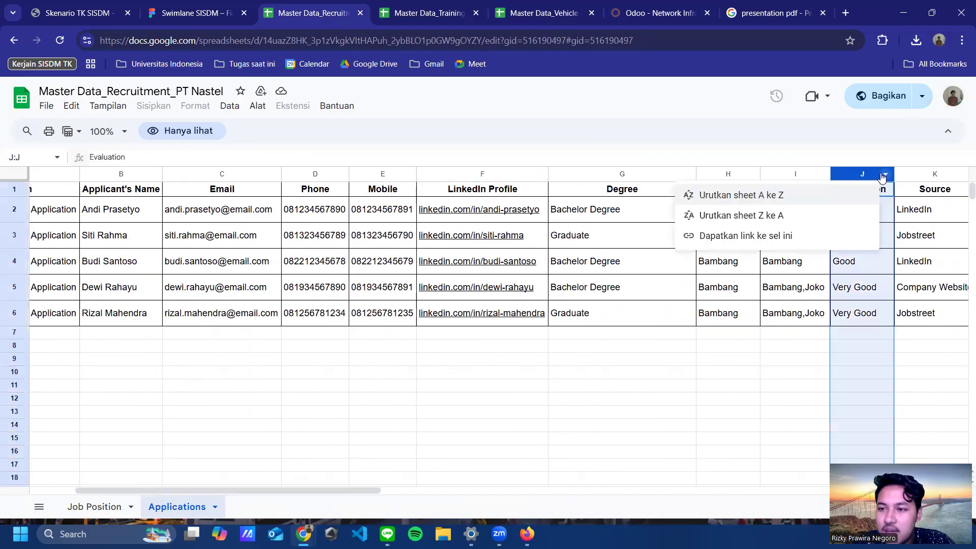
pyautogui.click(857, 332)
pyautogui.click(851, 179)
pyautogui.click(859, 211)
pyautogui.click(863, 241)
pyautogui.click(863, 262)
pyautogui.click(864, 286)
pyautogui.click(867, 320)
pyautogui.click(866, 292)
pyautogui.click(864, 266)
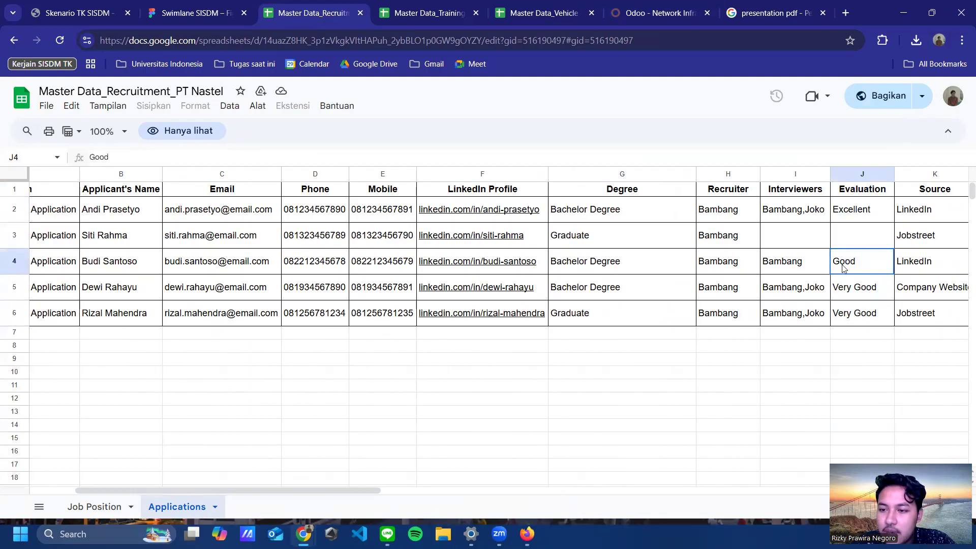
pyautogui.click(866, 291)
pyautogui.click(865, 215)
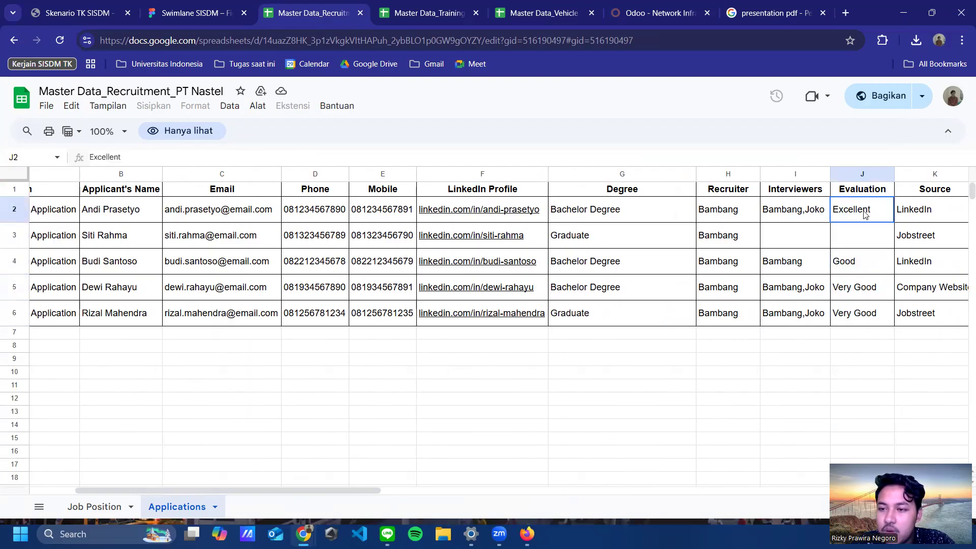
pyautogui.click(857, 260)
pyautogui.click(855, 238)
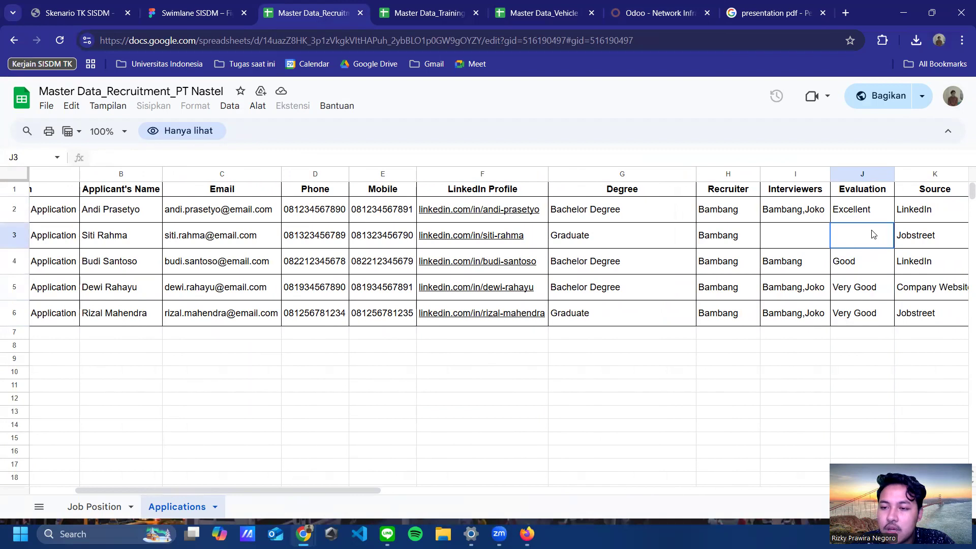
pyautogui.click(870, 261)
pyautogui.click(863, 217)
pyautogui.click(864, 235)
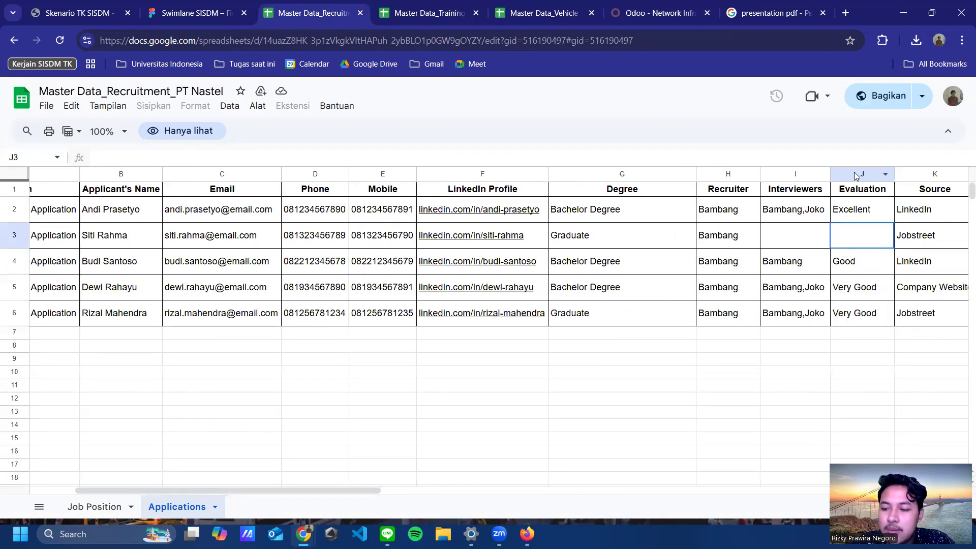
pyautogui.click(854, 172)
pyautogui.click(857, 240)
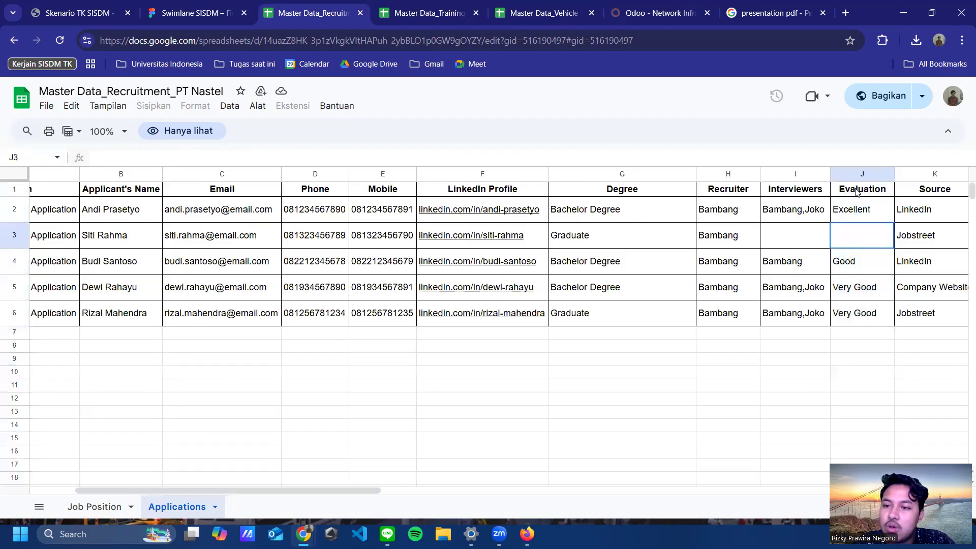
pyautogui.click(853, 174)
pyautogui.click(859, 210)
pyautogui.click(861, 237)
pyautogui.click(867, 209)
pyautogui.click(862, 234)
pyautogui.click(866, 211)
pyautogui.click(860, 283)
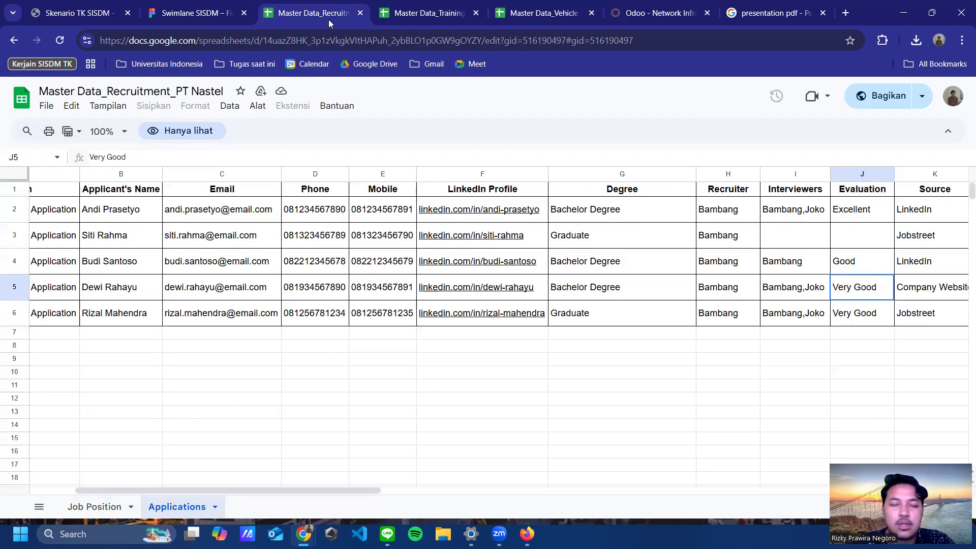
pyautogui.click(409, 14)
pyautogui.click(297, 10)
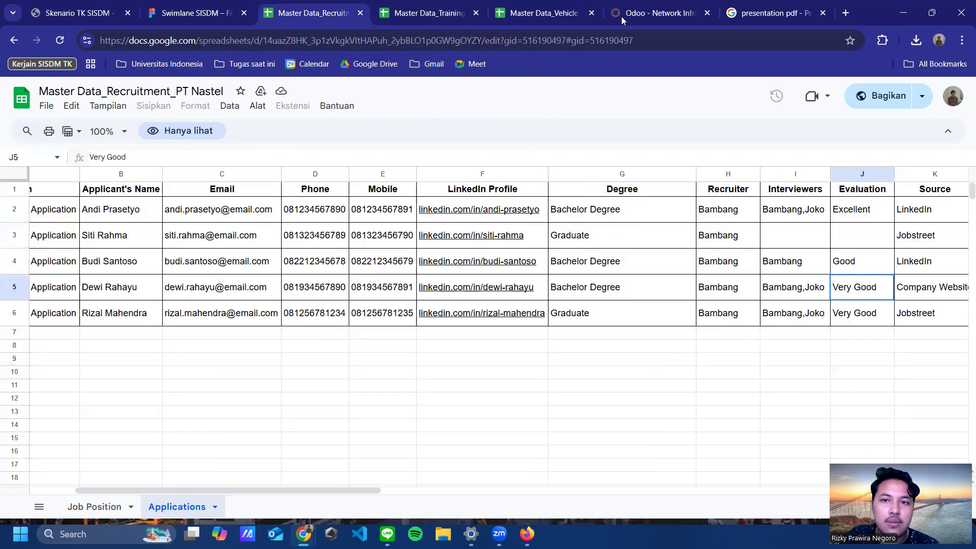
# Step: Return to Application - 1 in Odoo and create an employee record from the hired applicant
pyautogui.click(642, 14)
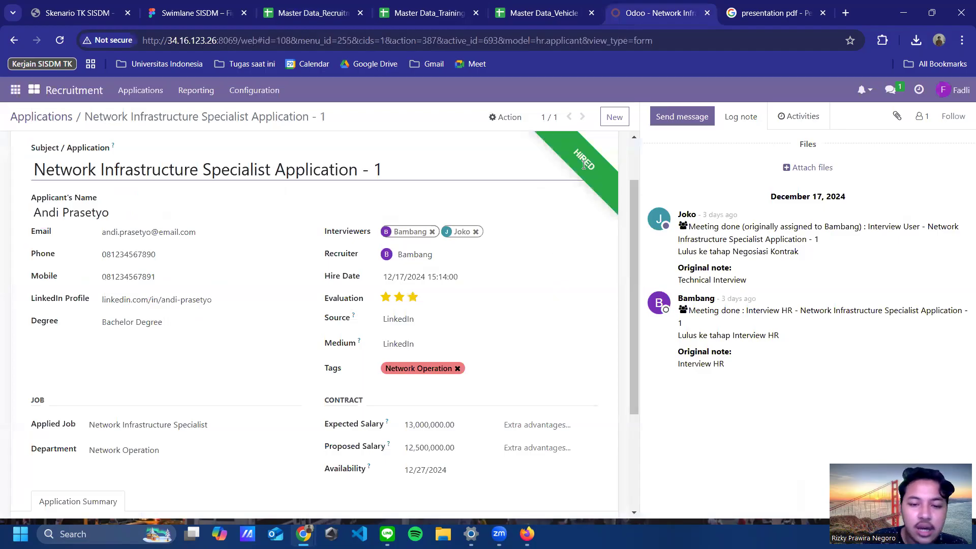
pyautogui.scroll(-2, 559, 206)
pyautogui.scroll(3, 569, 168)
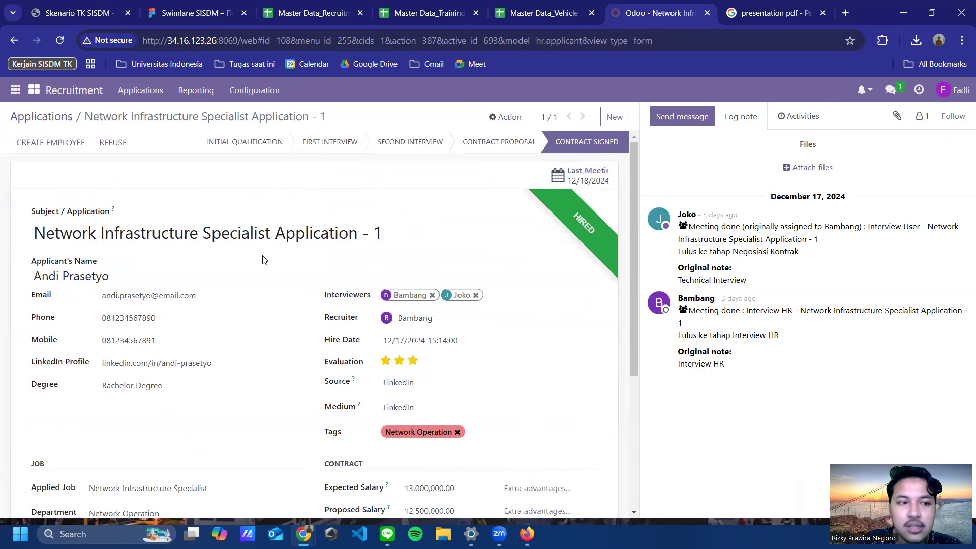
pyautogui.scroll(-2, 292, 304)
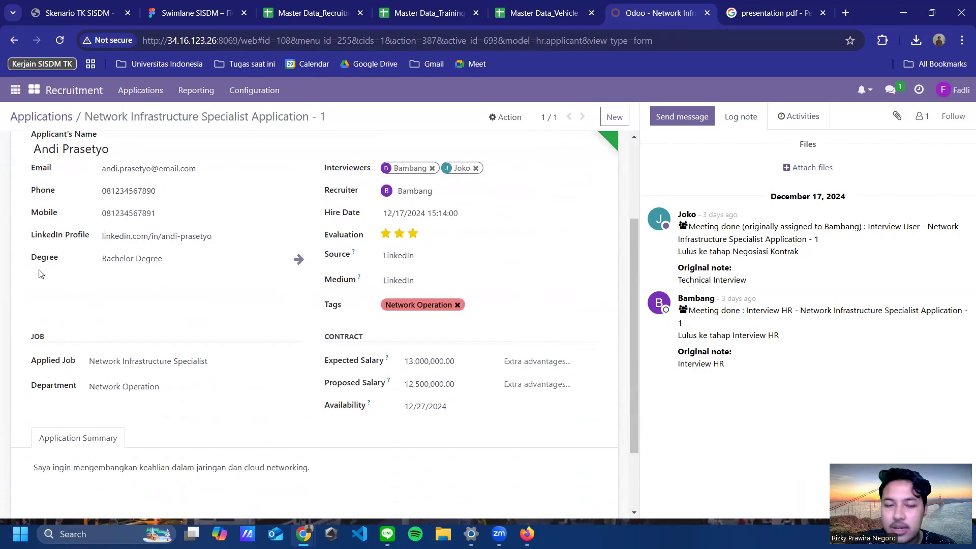
pyautogui.scroll(2, 38, 274)
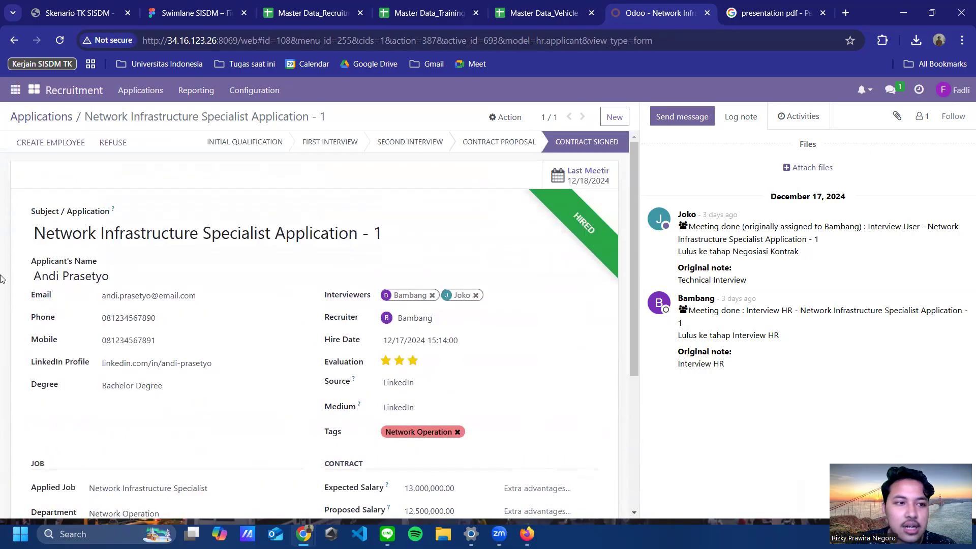
pyautogui.click(53, 143)
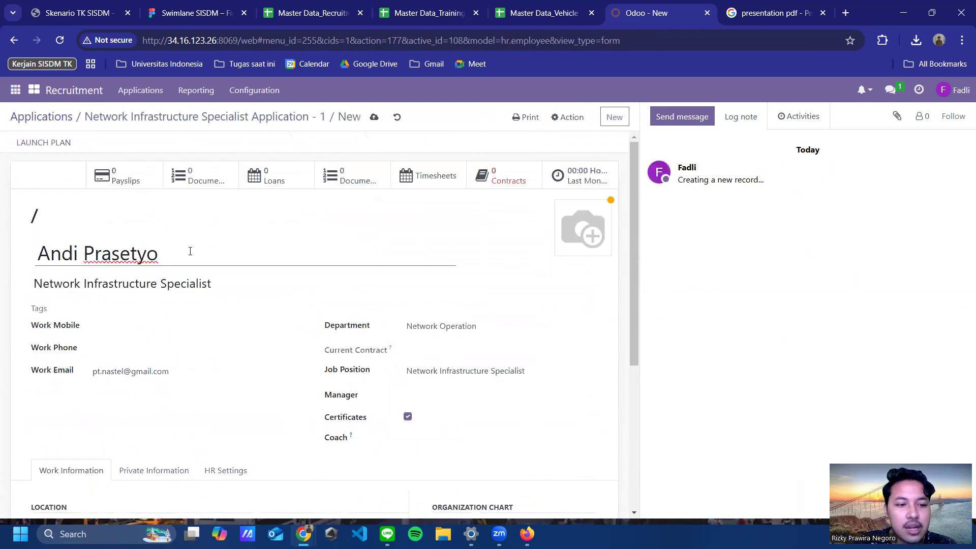
# Step: Focus the employee's Work Mobile field, then switch to the Master Data_Training spreadsheet
pyautogui.click(124, 325)
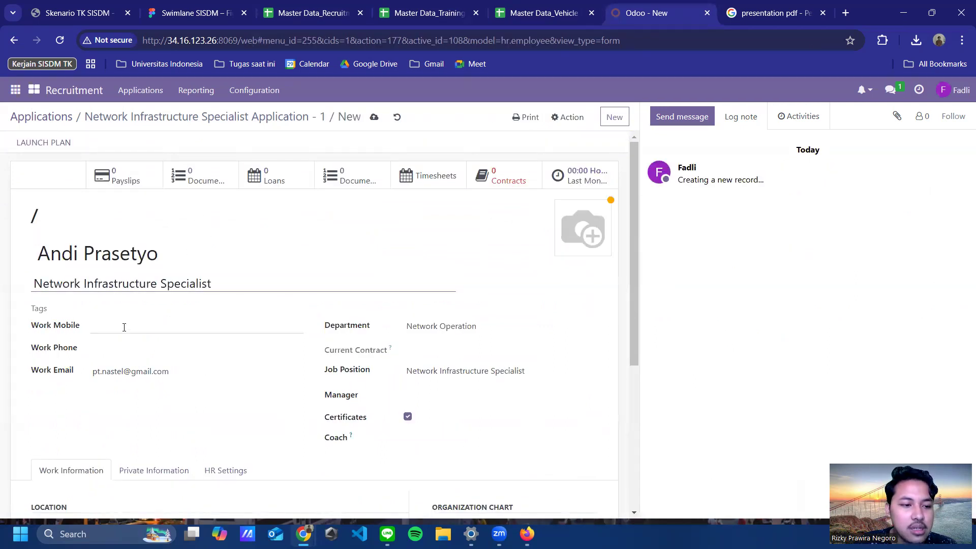
pyautogui.scroll(-3, 204, 305)
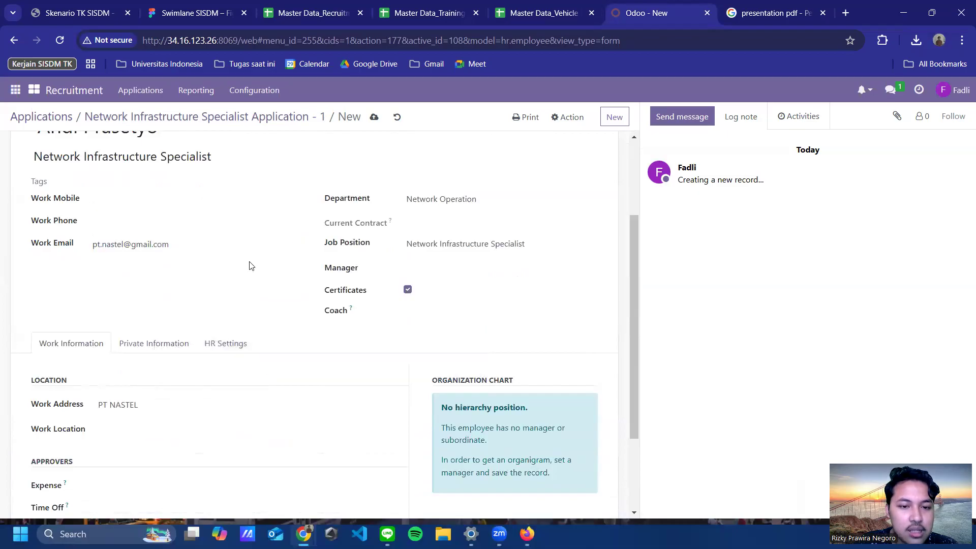
pyautogui.scroll(-2, 251, 266)
pyautogui.scroll(5, 256, 277)
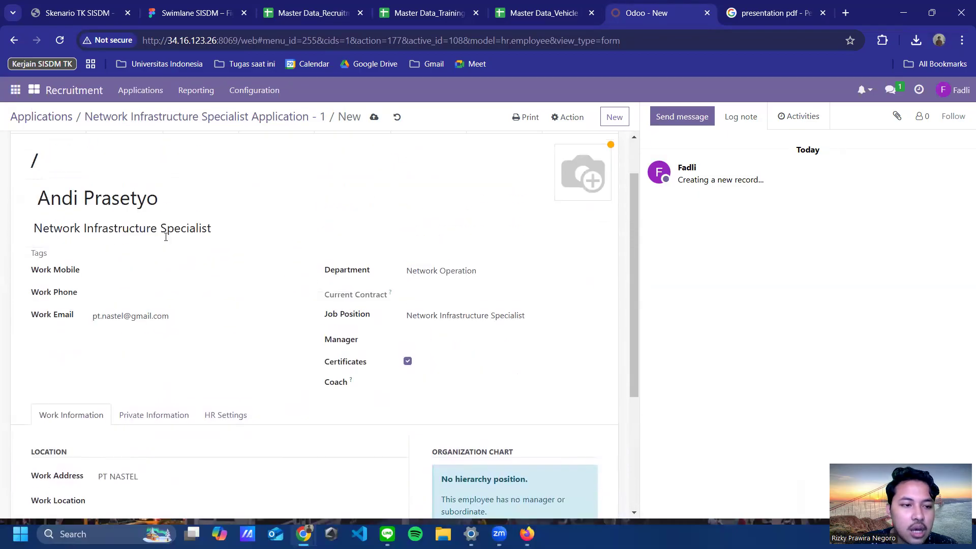
pyautogui.click(126, 268)
pyautogui.click(102, 294)
pyautogui.click(123, 271)
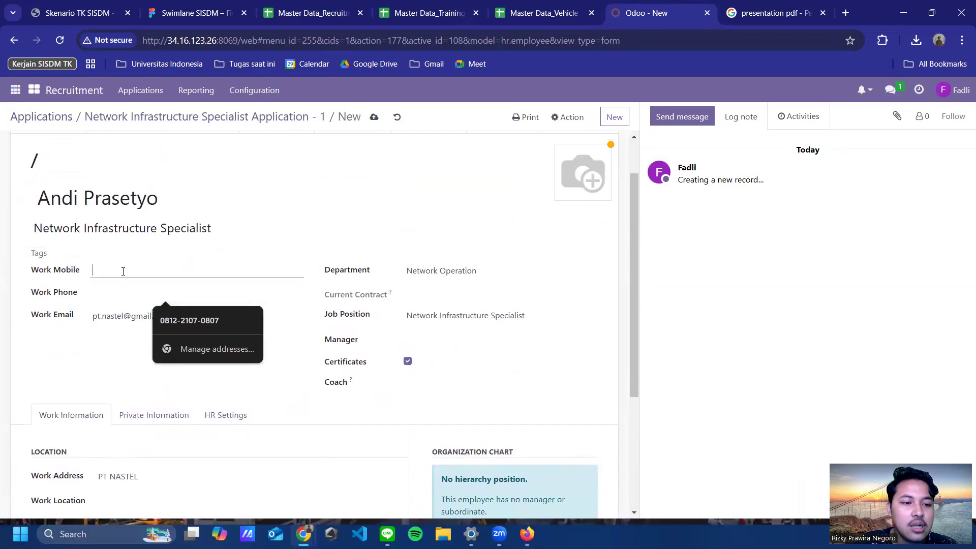
pyautogui.click(414, 13)
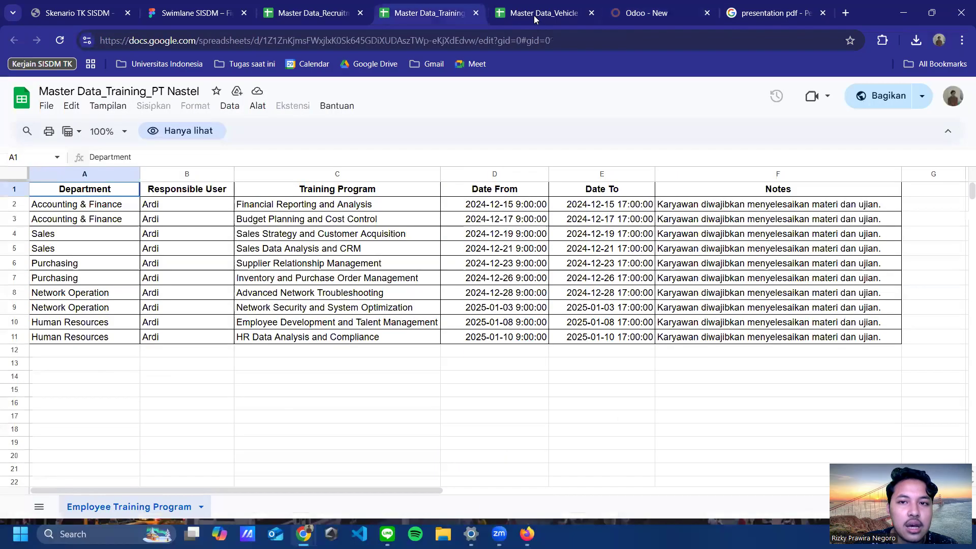
# Step: Copy the candidate's phone number from cell D2 of Master Data_Recruitment and return to Odoo
pyautogui.click(541, 16)
pyautogui.click(399, 11)
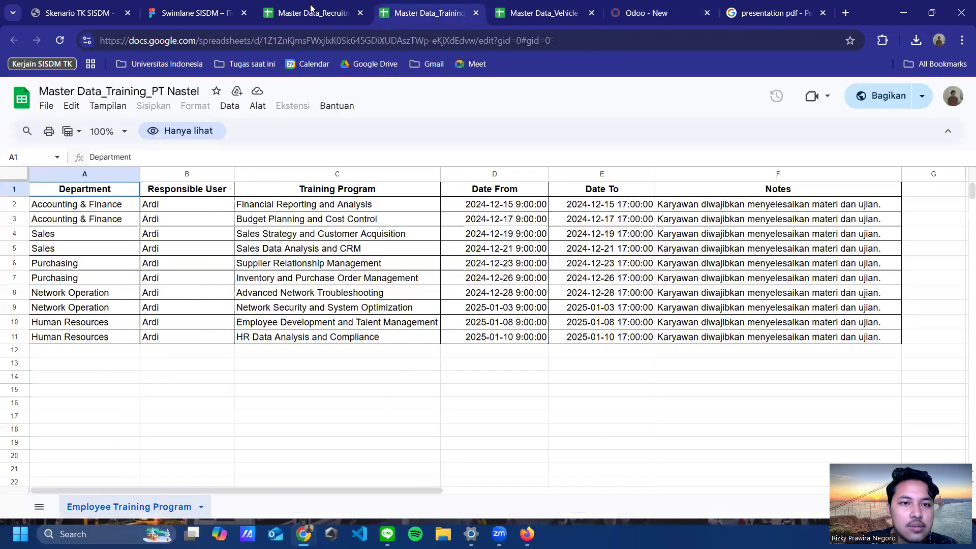
pyautogui.click(311, 12)
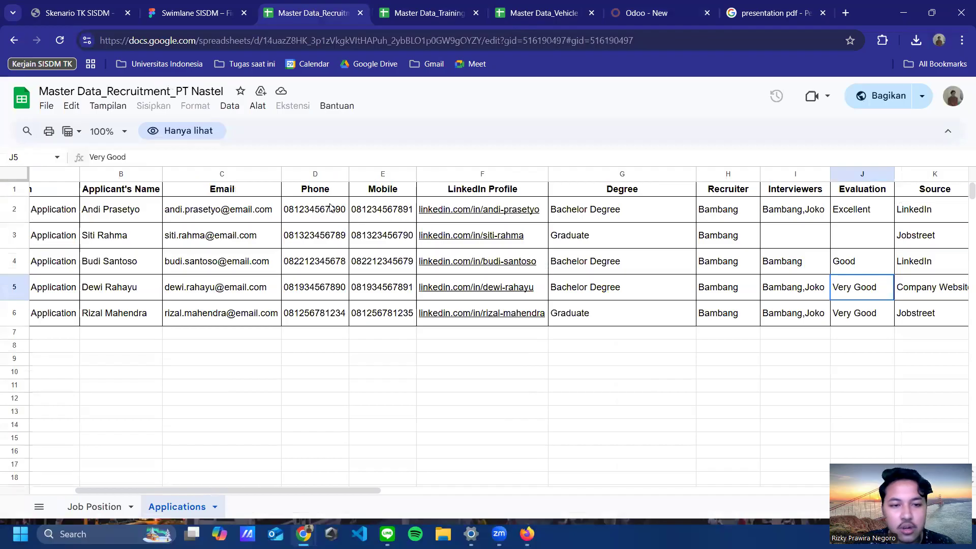
pyautogui.click(331, 207)
pyautogui.hotkey('ctrl', 'c')
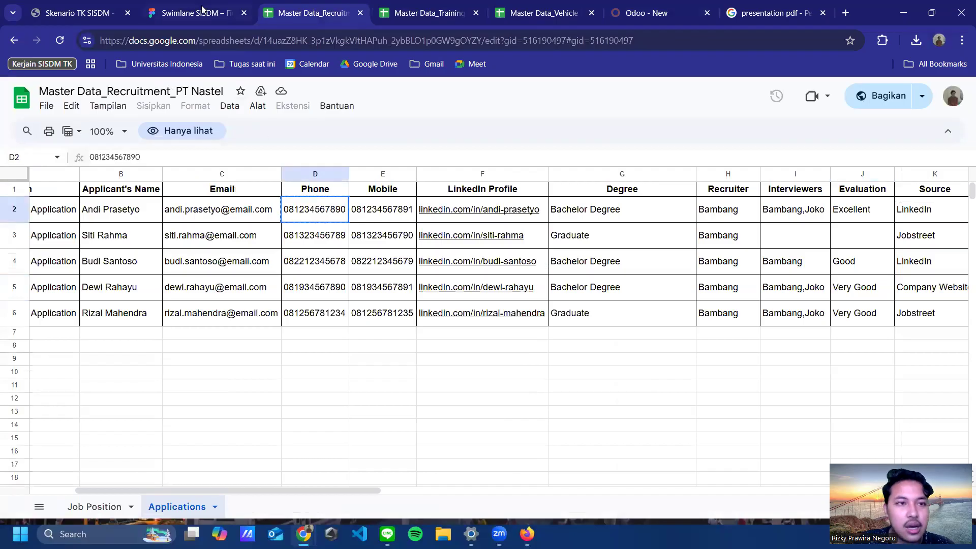
pyautogui.click(632, 15)
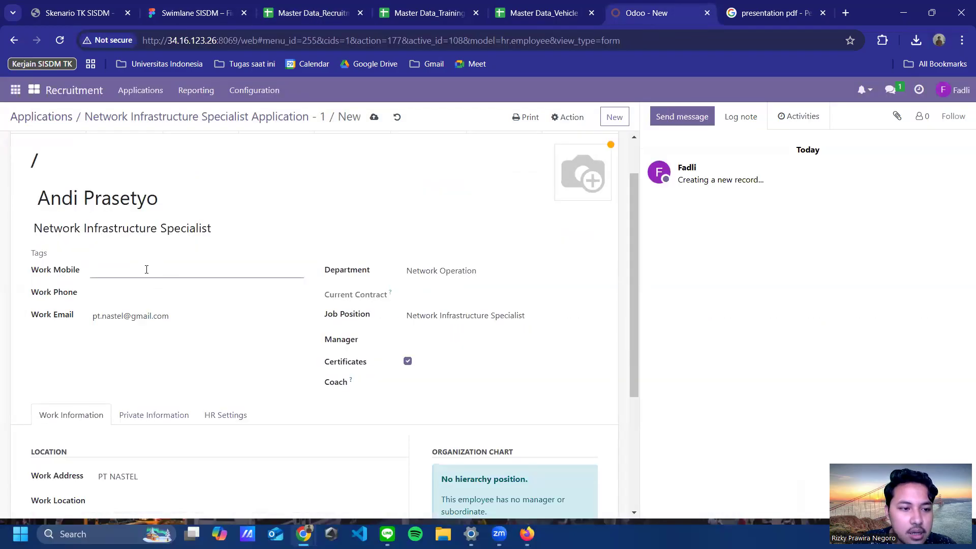
# Step: Paste the candidate's phone number into both Work Mobile and Work Phone
pyautogui.hotkey('ctrl', 'v')
pyautogui.click(145, 295)
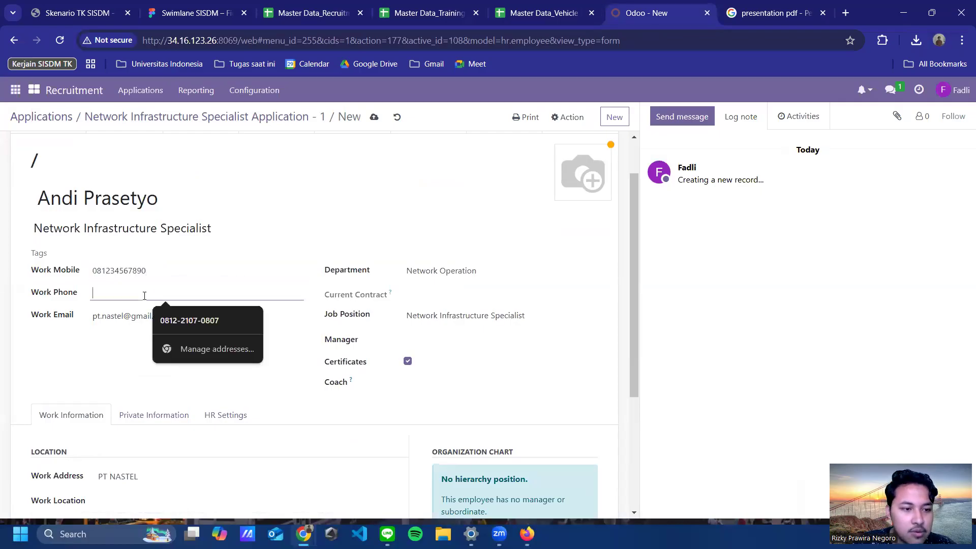
pyautogui.hotkey('ctrl', 'v')
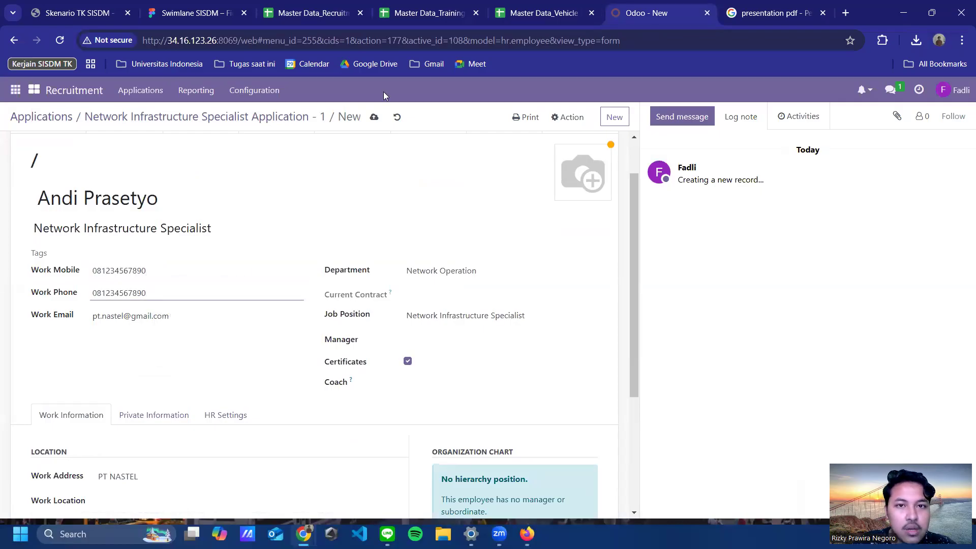
# Step: Replace the company Work Email with the employee's own e-mail address
pyautogui.click(406, 15)
pyautogui.click(521, 12)
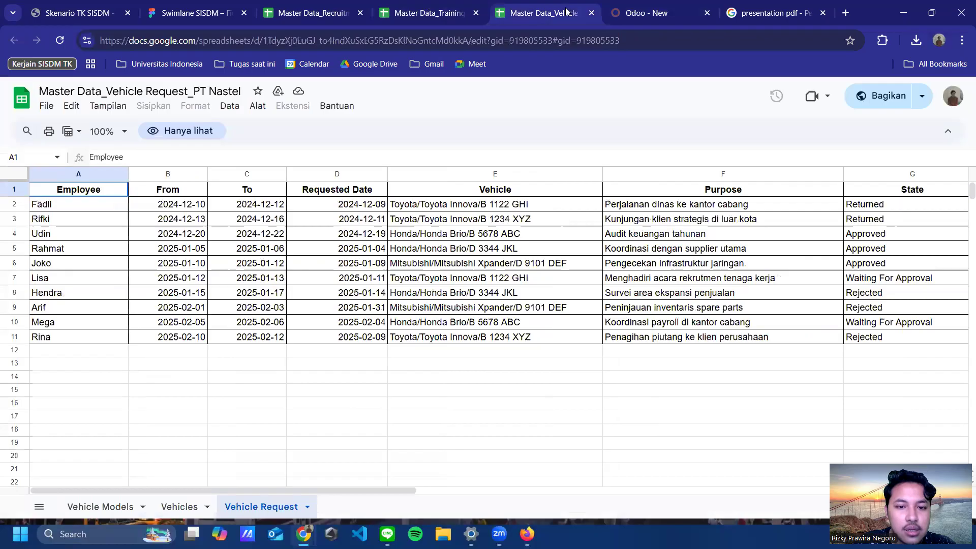
pyautogui.click(627, 11)
pyautogui.click(524, 11)
pyautogui.click(432, 7)
pyautogui.click(511, 14)
pyautogui.click(624, 15)
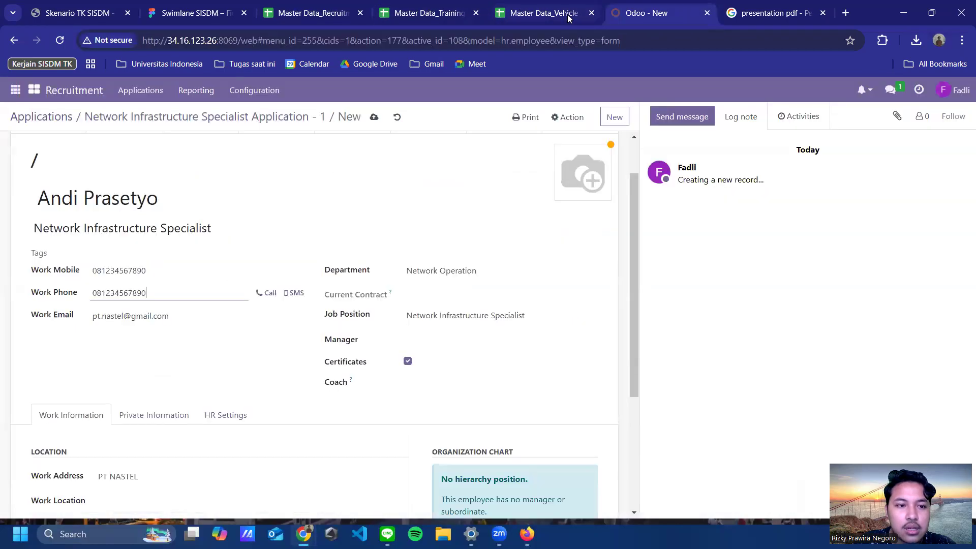
pyautogui.moveTo(169, 316); pyautogui.dragTo(72, 316)
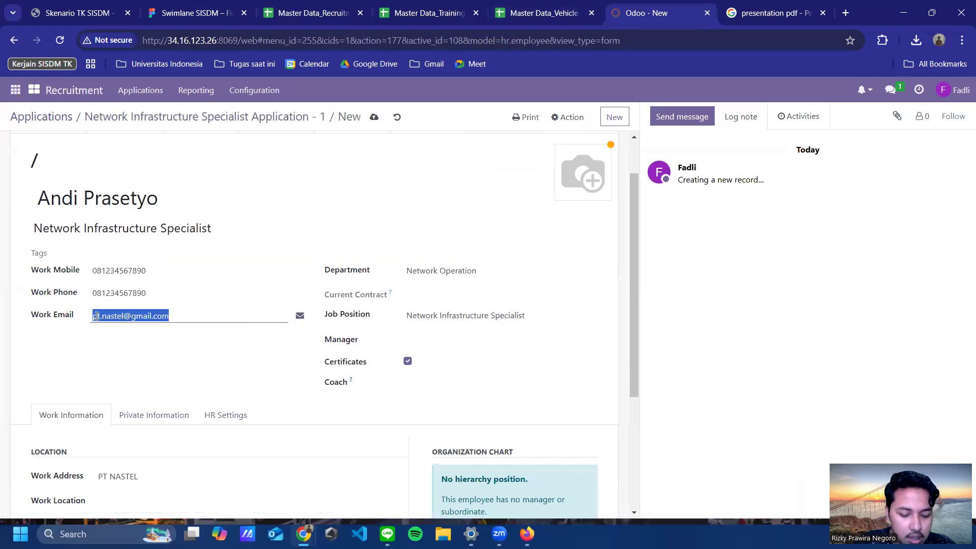
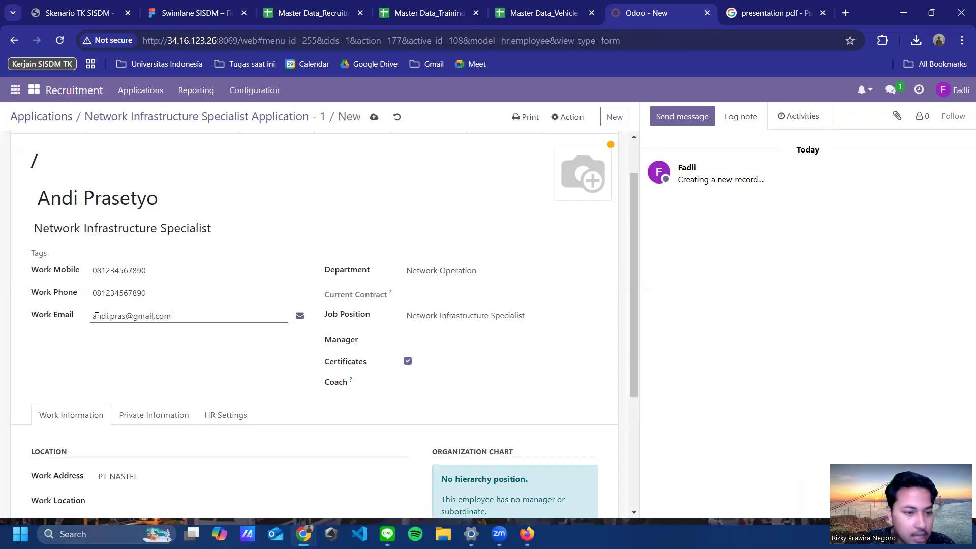
# Step: Set Joko as manager and create work location 'Kantor Utama PT Nastel'
pyautogui.click(437, 339)
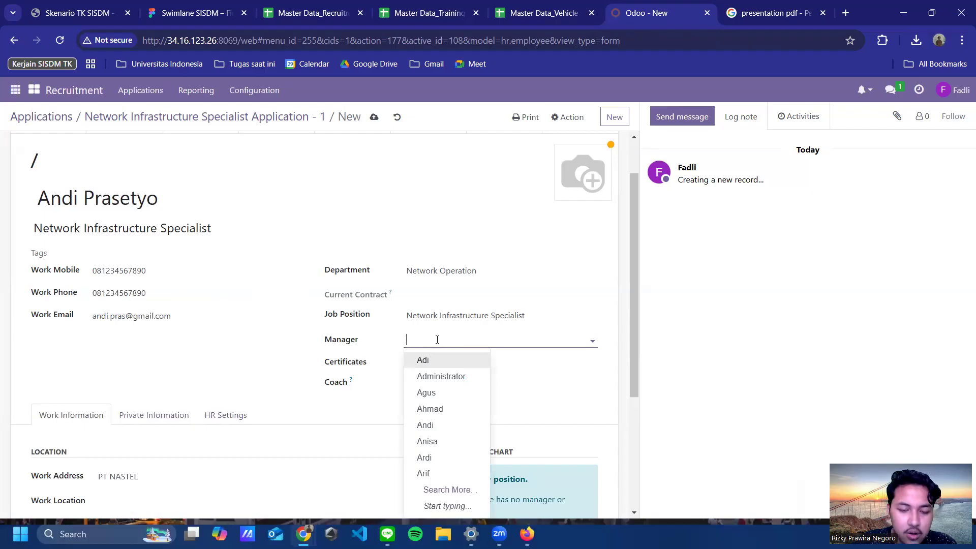
pyautogui.write('Jok')
pyautogui.click(433, 360)
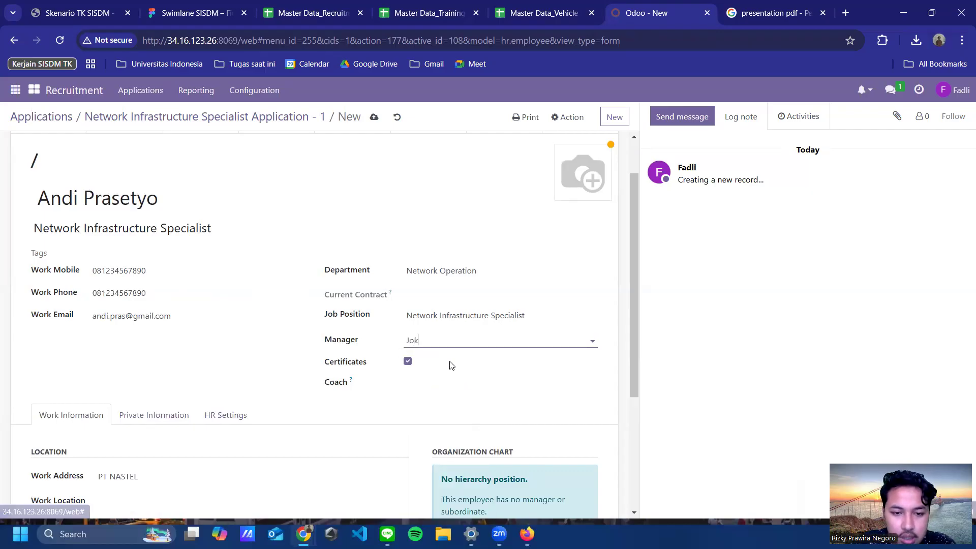
pyautogui.scroll(-3, 389, 425)
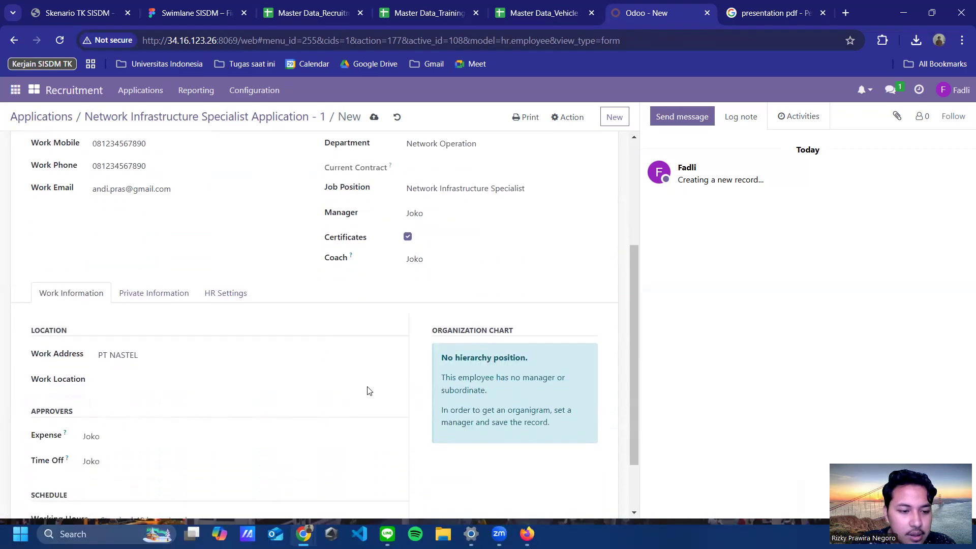
pyautogui.click(151, 376)
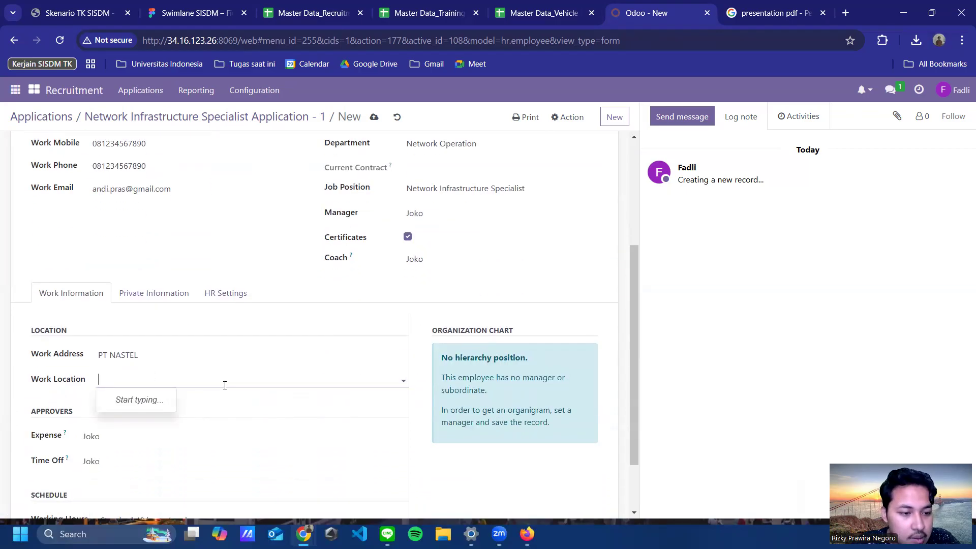
pyautogui.write('Kantor Utama ')
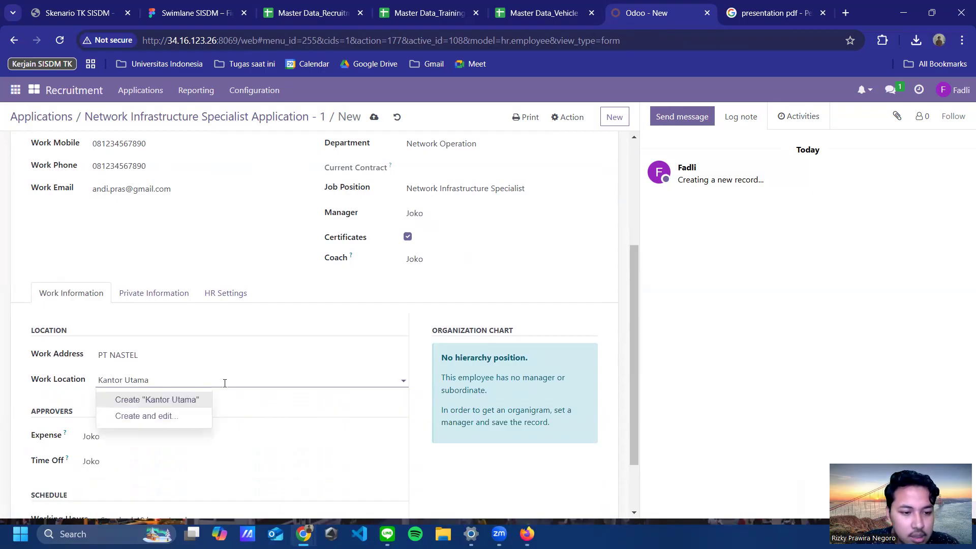
pyautogui.write('PT Nastel')
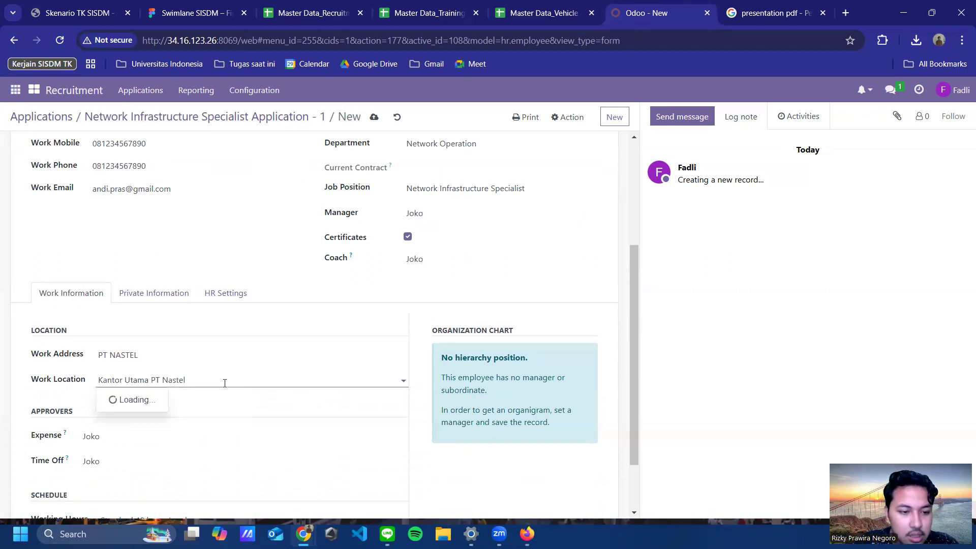
pyautogui.click(188, 399)
# Step: Review the Private Information tab, then return to the Work Information details
pyautogui.scroll(-2, 304, 362)
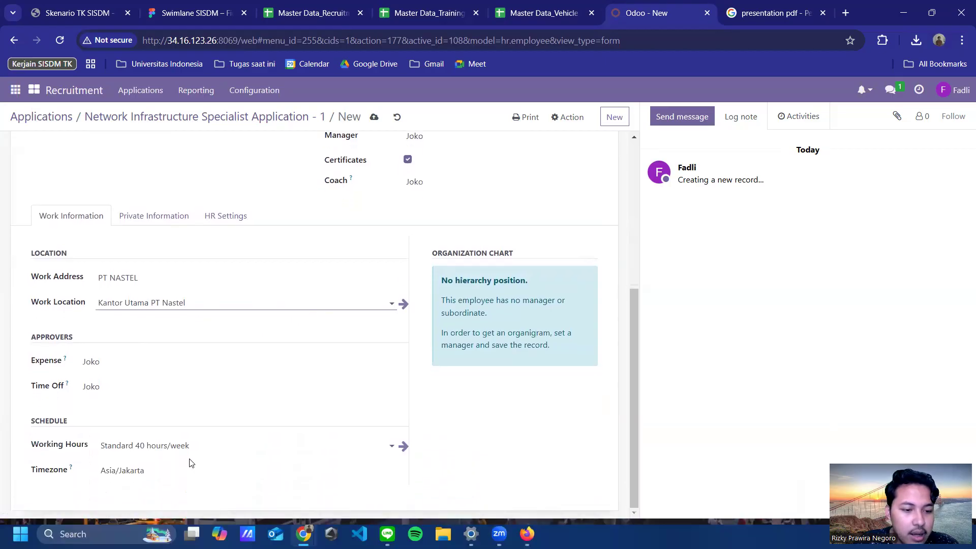
pyautogui.scroll(5, 305, 305)
pyautogui.scroll(-1, 370, 288)
pyautogui.scroll(-1, 178, 327)
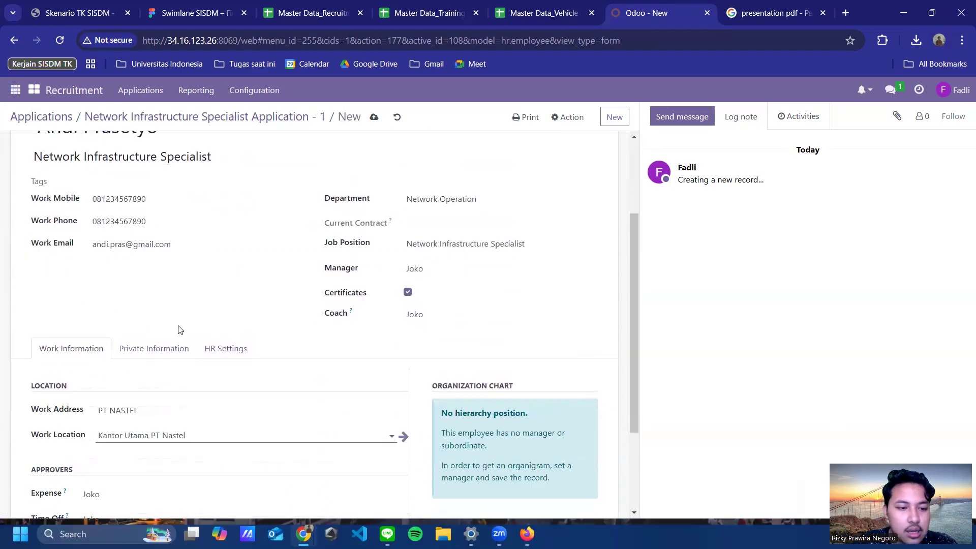
pyautogui.click(181, 346)
pyautogui.scroll(-4, 240, 322)
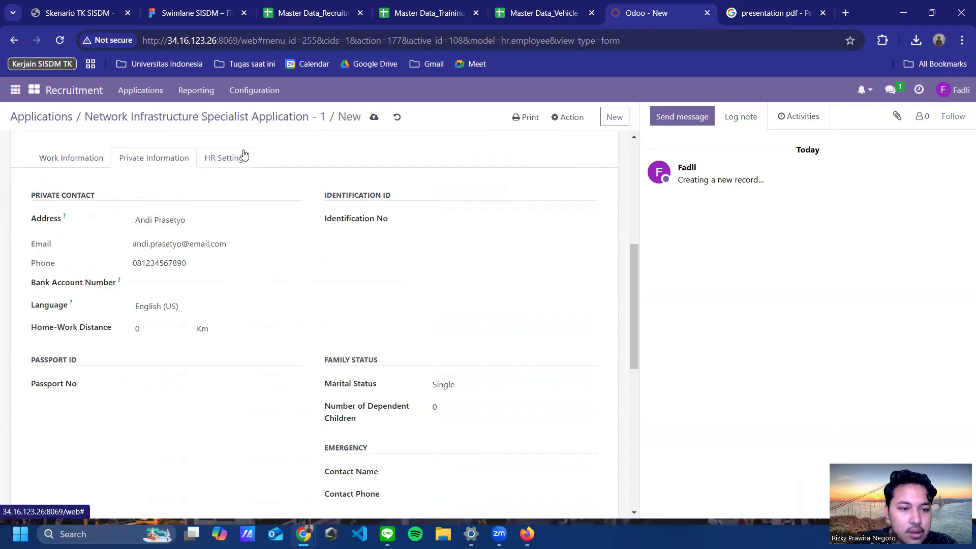
pyautogui.scroll(2, 242, 157)
pyautogui.click(72, 292)
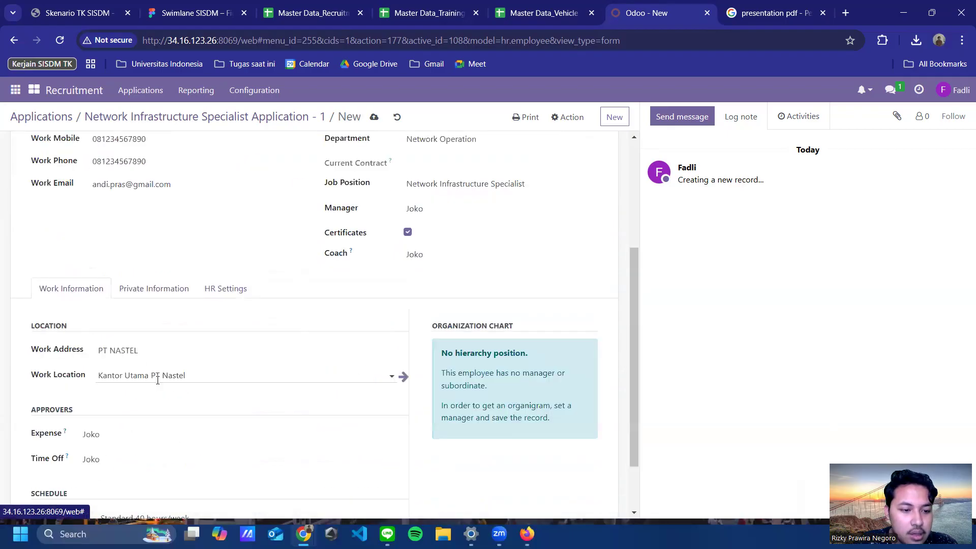
pyautogui.scroll(-1, 174, 366)
pyautogui.scroll(4, 169, 381)
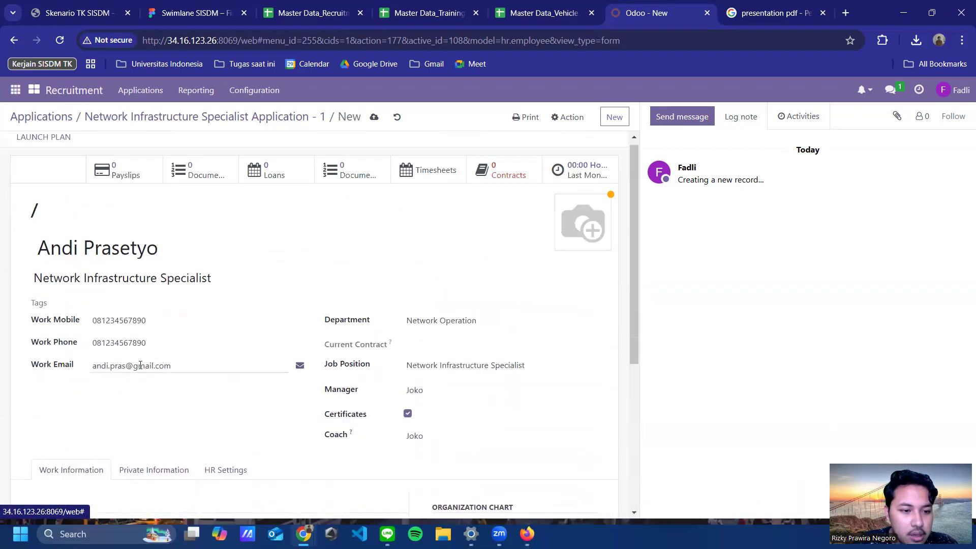
pyautogui.scroll(-4, 544, 349)
pyautogui.scroll(4, 582, 340)
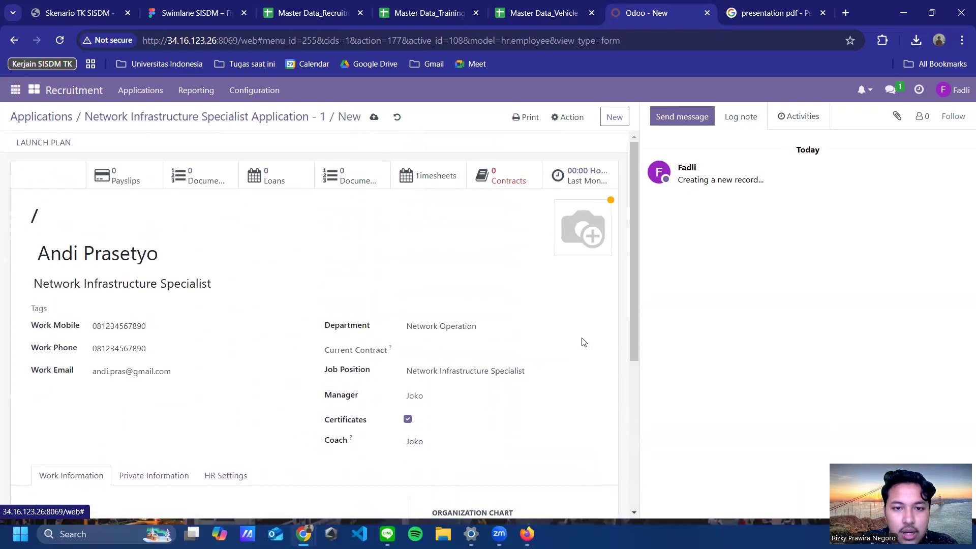
# Step: Save the employee as EMP/003 and check it appears under Joko in the organization chart
pyautogui.click(374, 119)
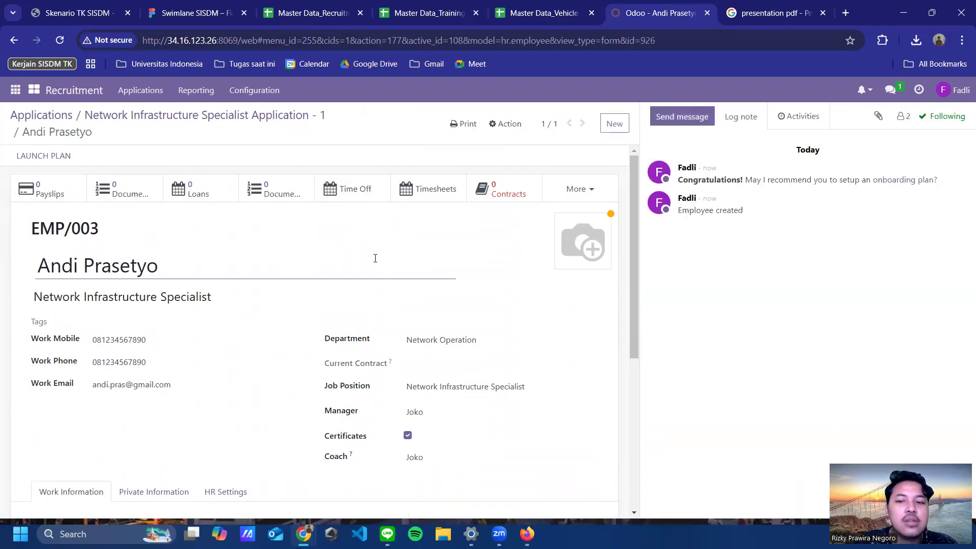
pyautogui.scroll(-5, 250, 362)
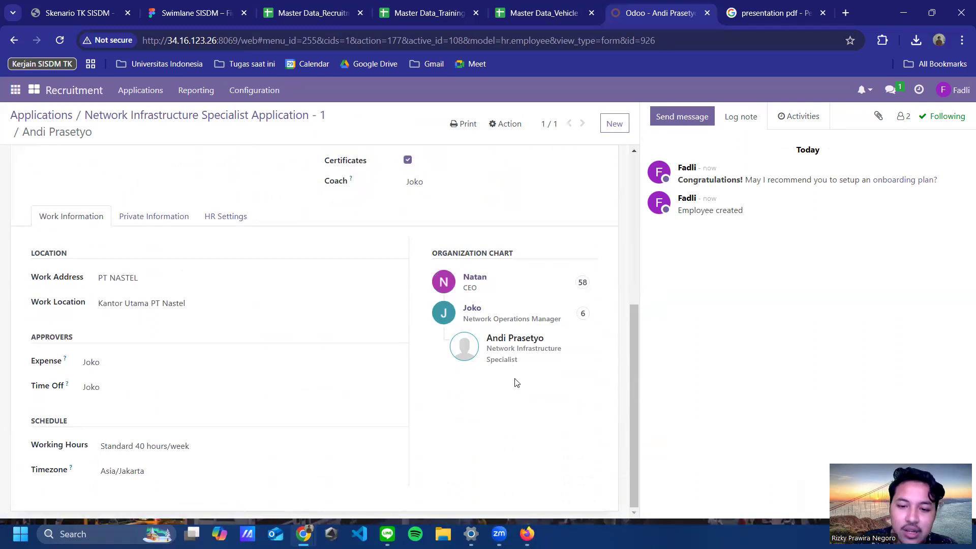
pyautogui.scroll(5, 529, 389)
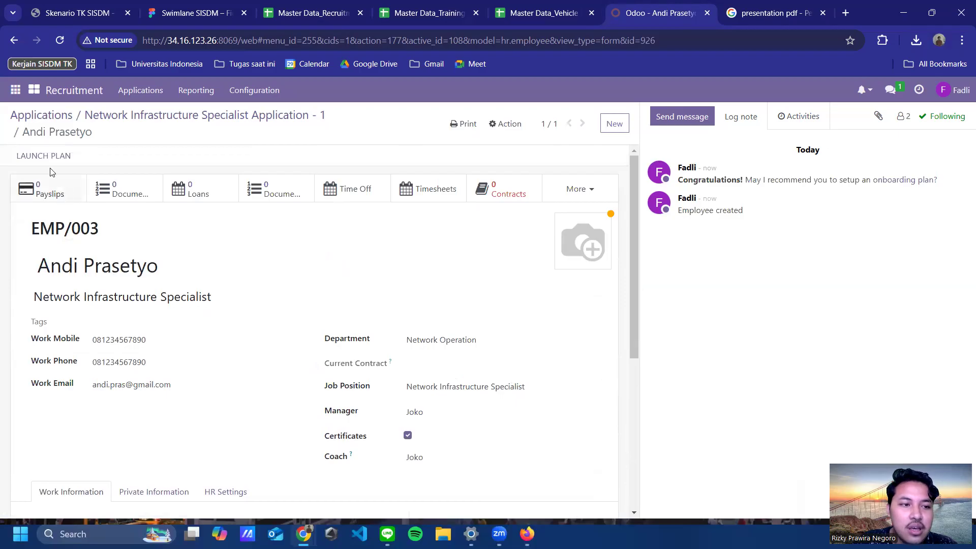
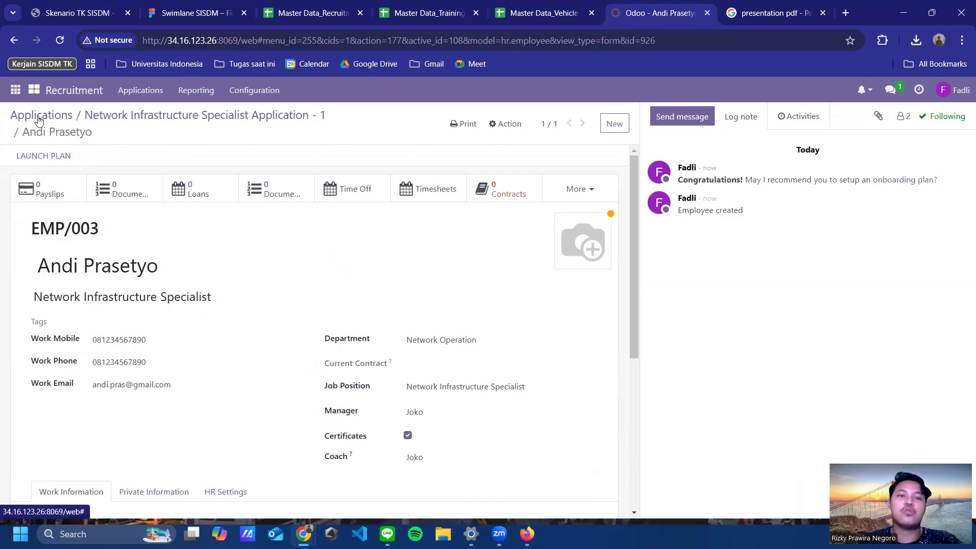
# Step: Bring up the Skenario TK SISDM PDF and scroll to its Skenario Training section on page 2
pyautogui.click(92, 14)
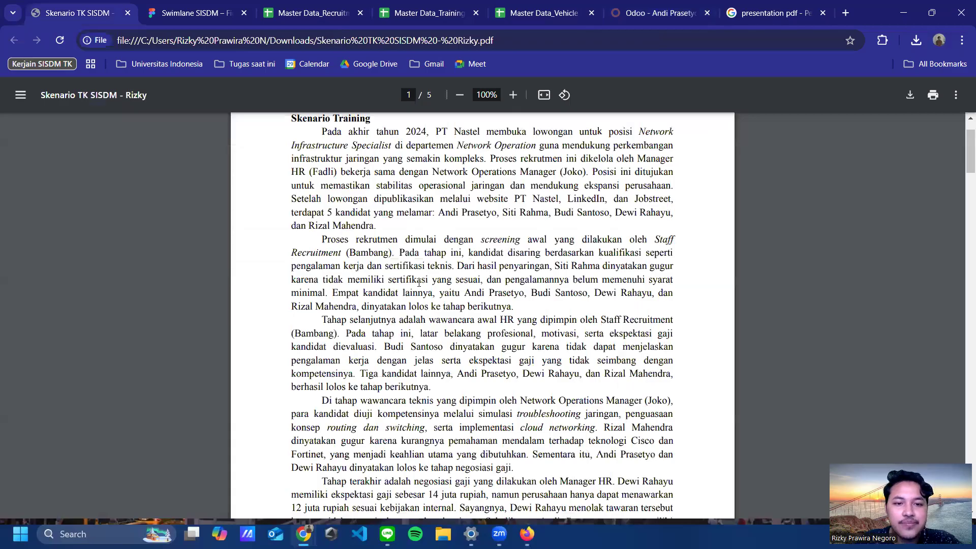
pyautogui.scroll(2, 448, 190)
pyautogui.scroll(-5, 451, 234)
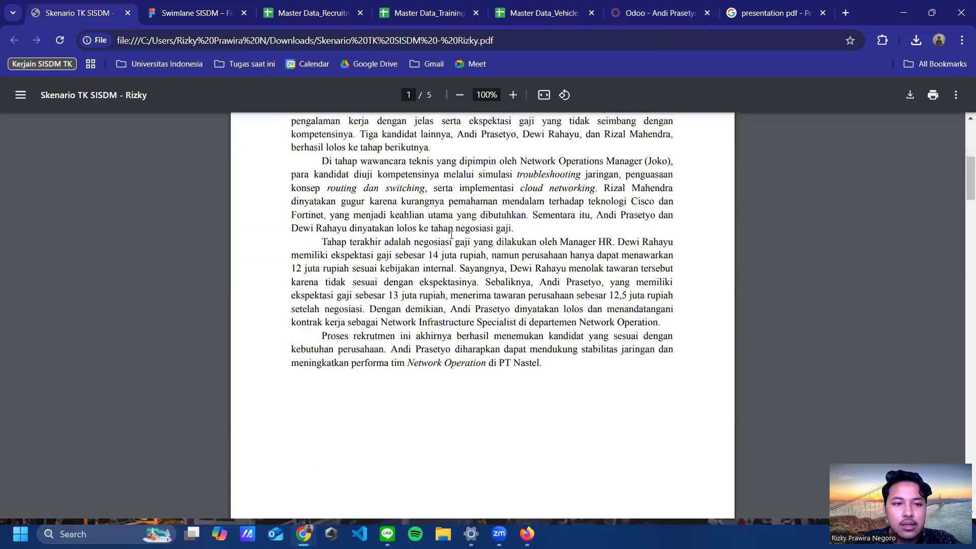
pyautogui.scroll(5, 449, 236)
pyautogui.scroll(-10, 463, 231)
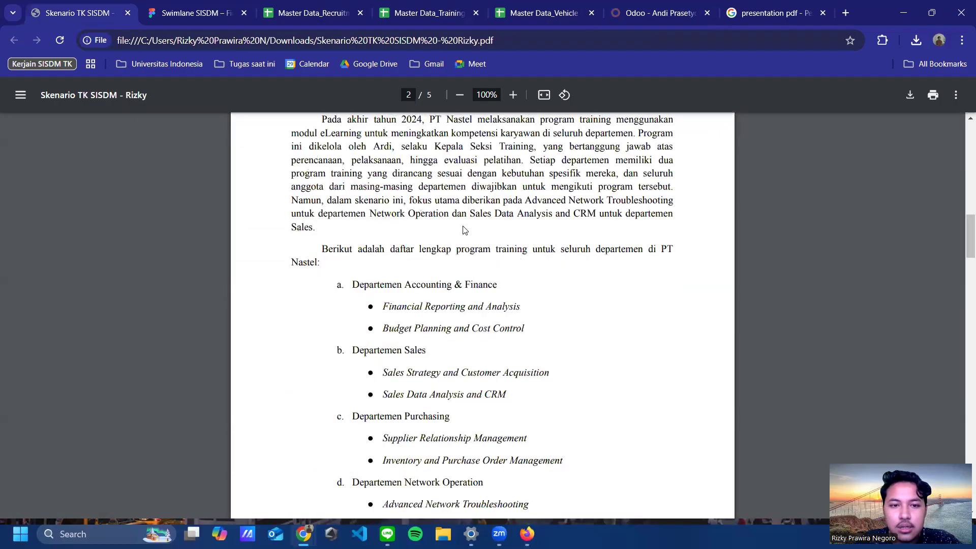
pyautogui.scroll(5, 461, 234)
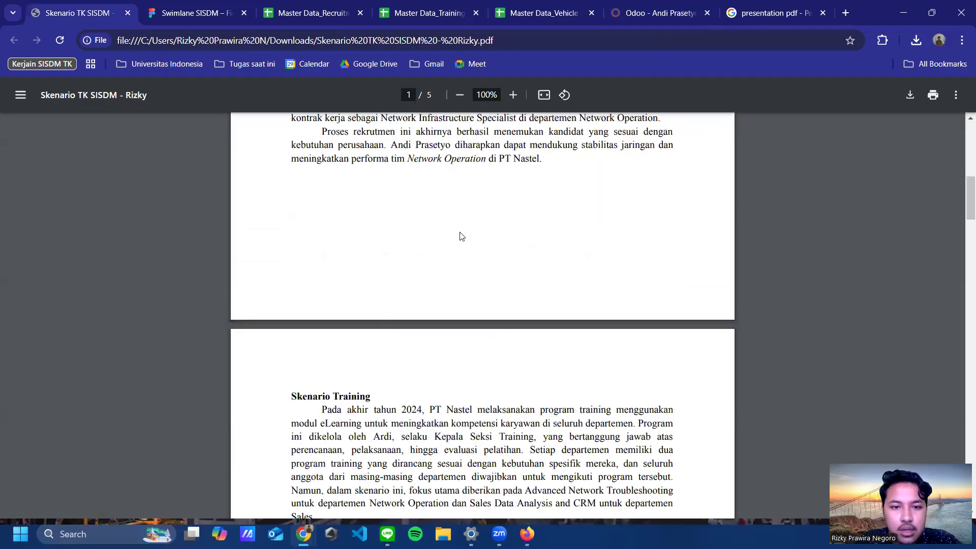
pyautogui.scroll(-4, 462, 236)
pyautogui.scroll(-4, 546, 226)
pyautogui.scroll(7, 546, 226)
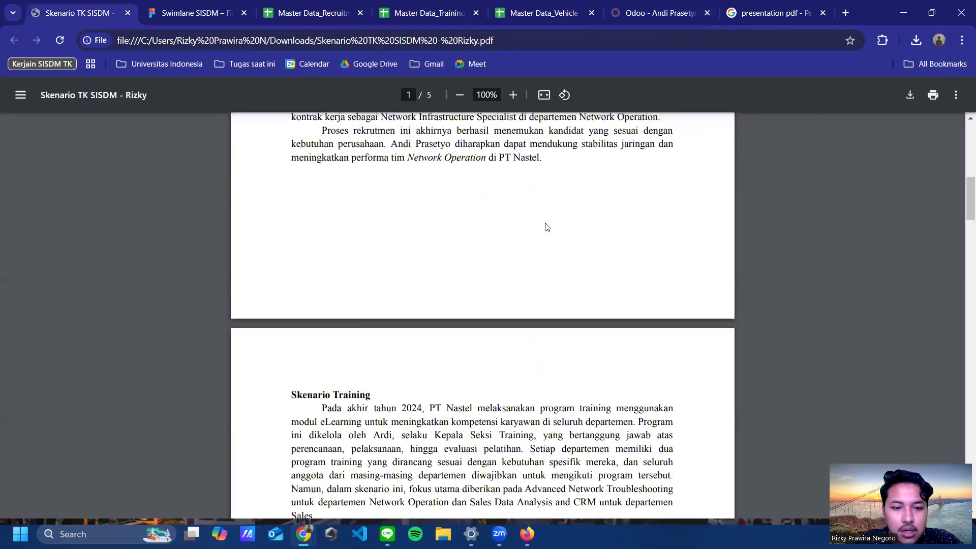
pyautogui.scroll(-5, 410, 194)
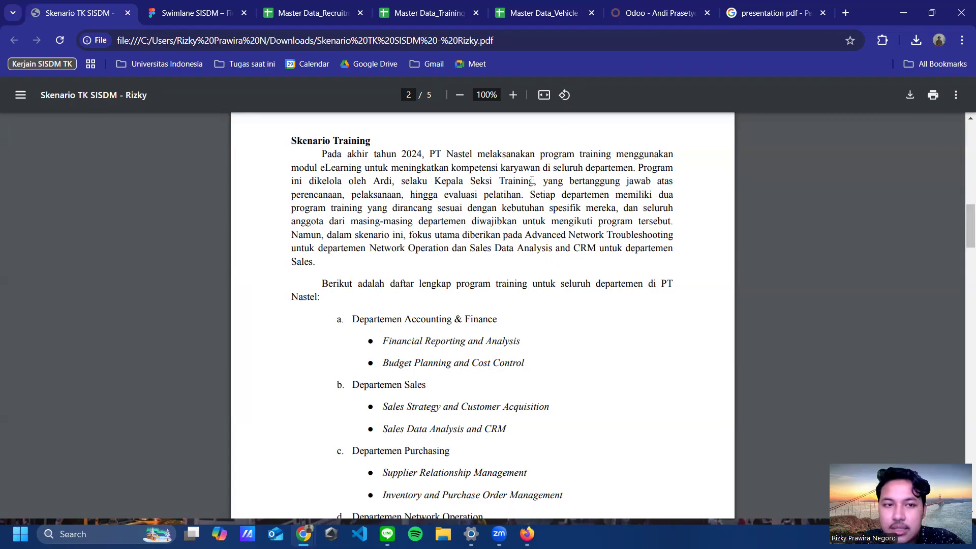
# Step: Open the Swimlane SISDM board and review the start of the Training swimlane
pyautogui.click(195, 16)
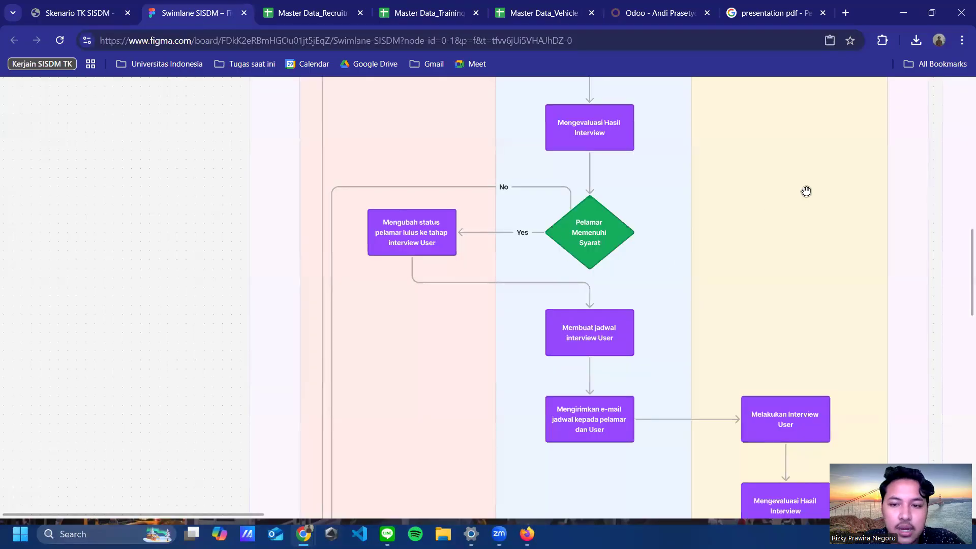
pyautogui.hscroll(8, 806, 189)
pyautogui.scroll(10, 493, 243)
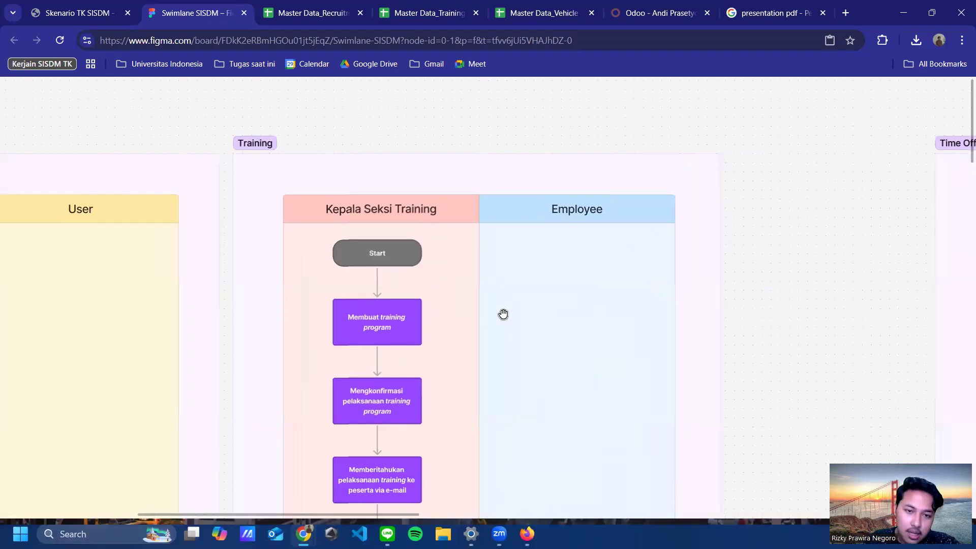
pyautogui.scroll(-2, 508, 316)
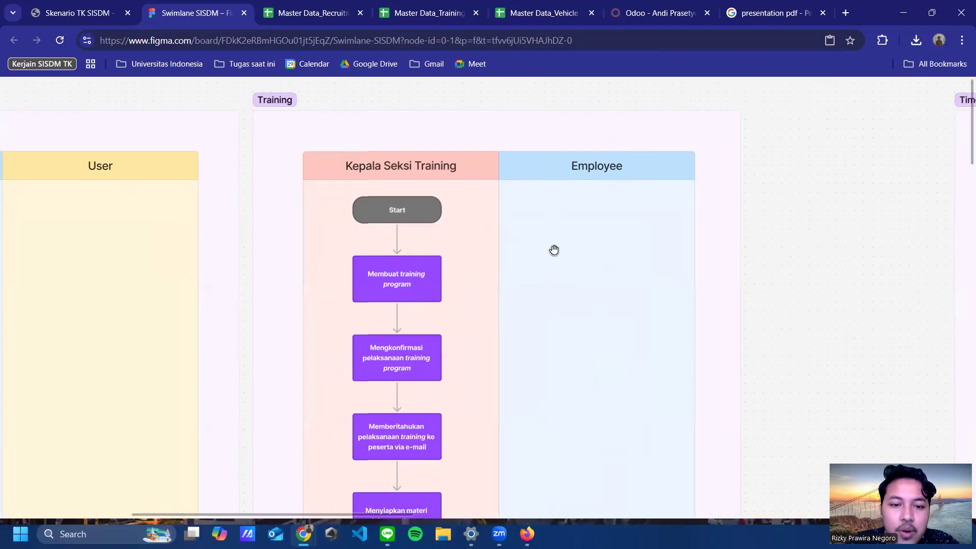
pyautogui.scroll(-1, 536, 279)
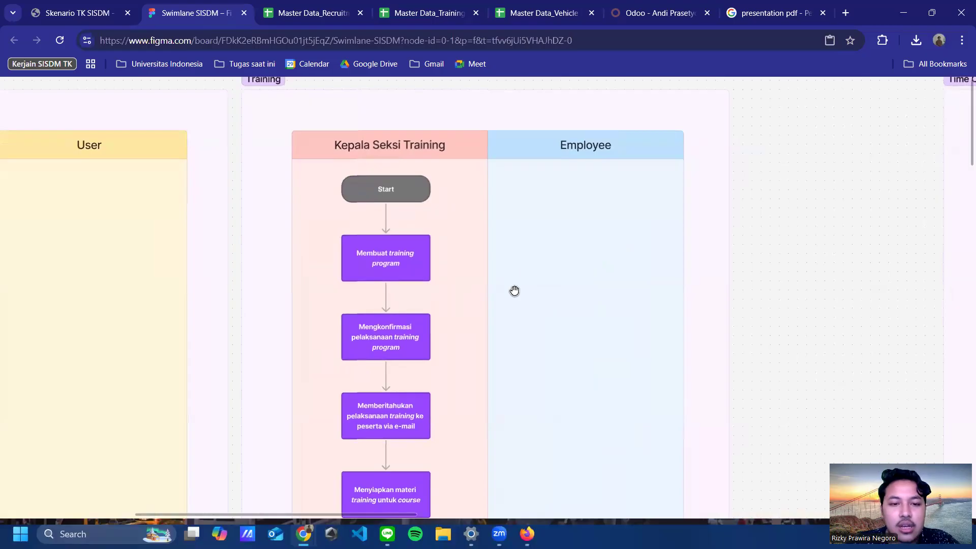
pyautogui.scroll(-1, 505, 288)
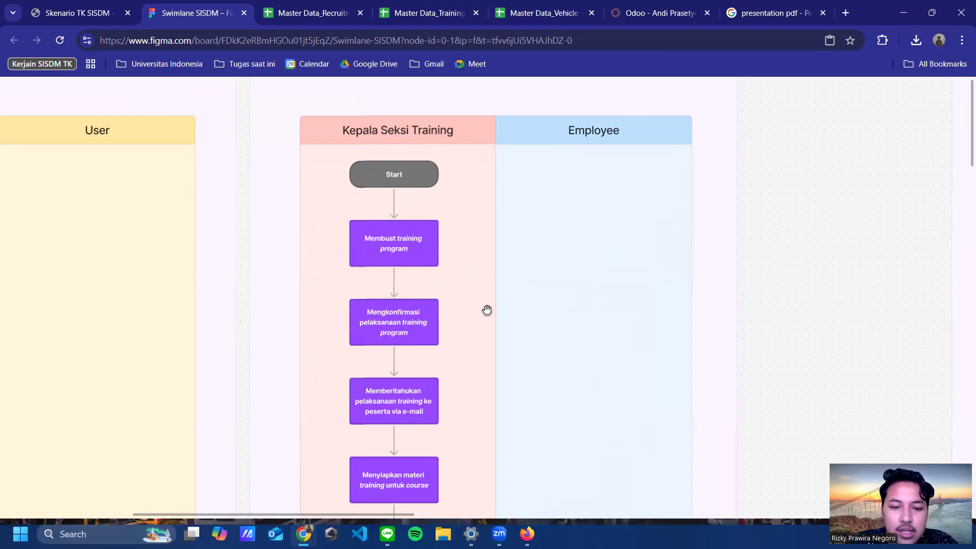
# Step: Pan down the Kepala Seksi Training and Employee lanes to the eLearning and certification steps
pyautogui.moveTo(499, 337); pyautogui.dragTo(501, 298)
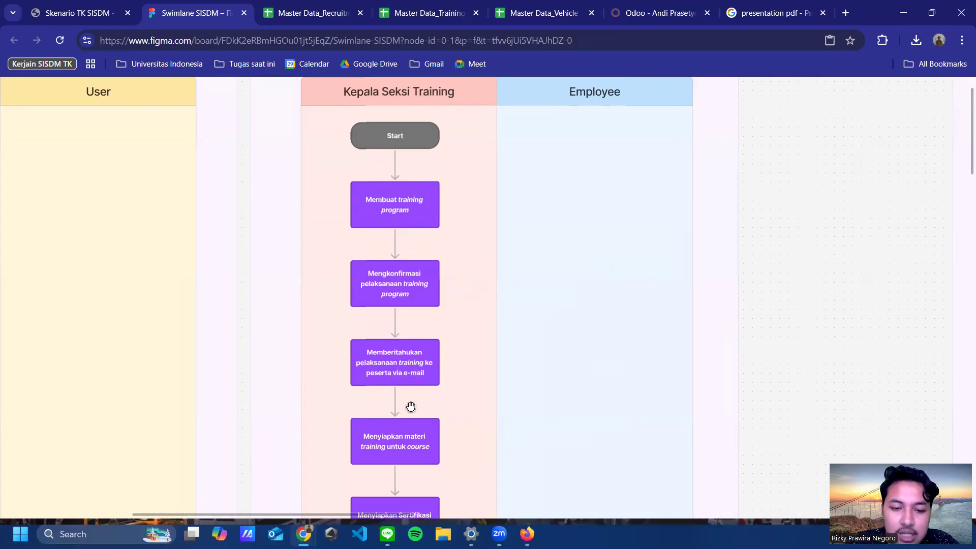
pyautogui.moveTo(409, 407); pyautogui.dragTo(422, 344)
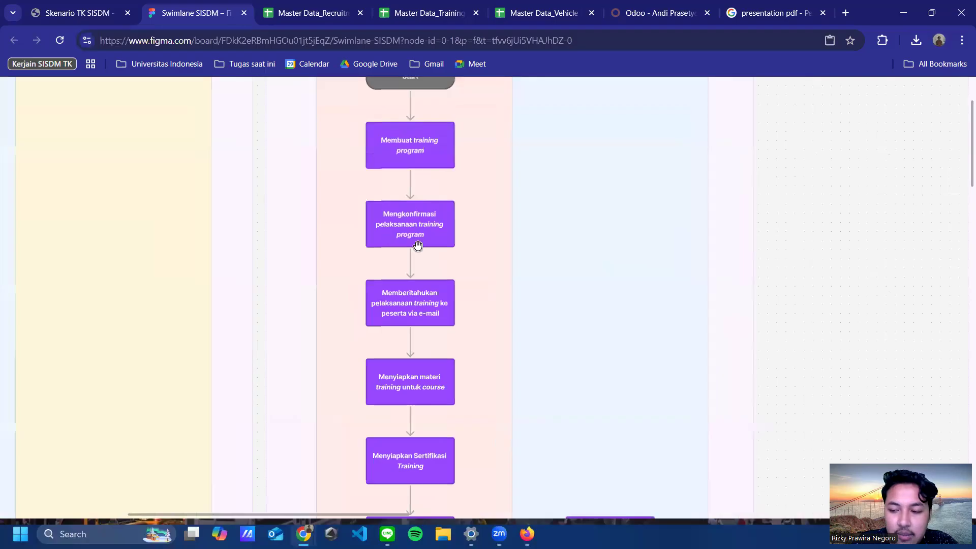
pyautogui.moveTo(466, 320); pyautogui.dragTo(458, 284)
pyautogui.scroll(-1, 458, 284)
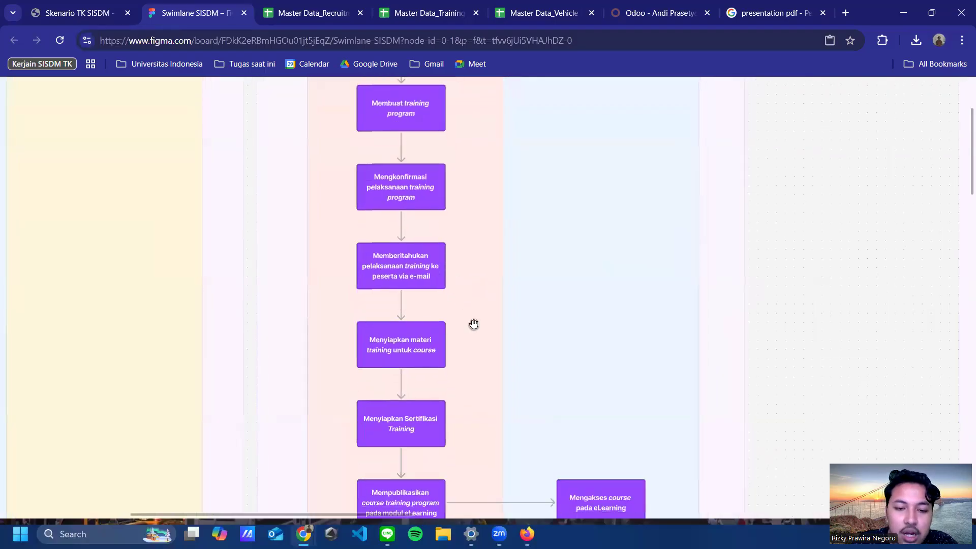
pyautogui.scroll(-4, 460, 277)
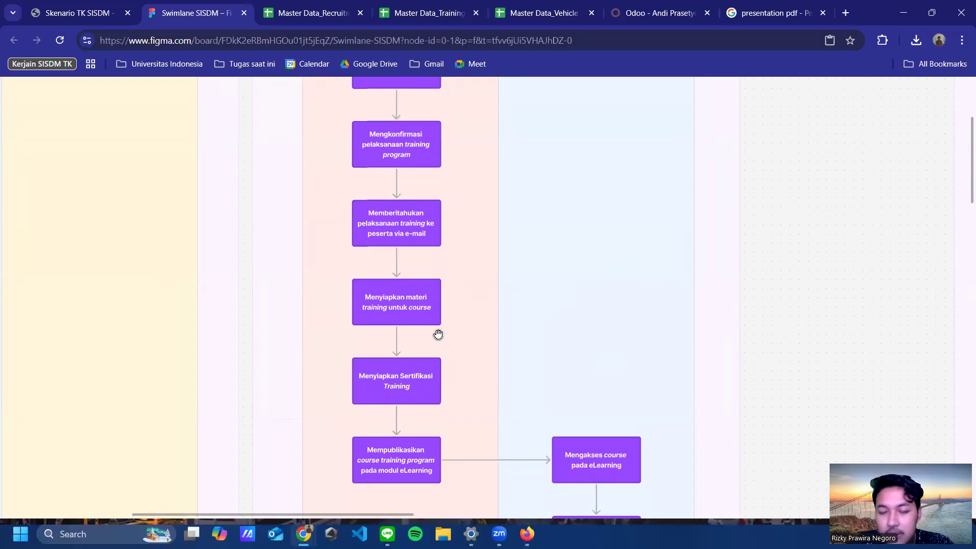
pyautogui.scroll(-3, 454, 351)
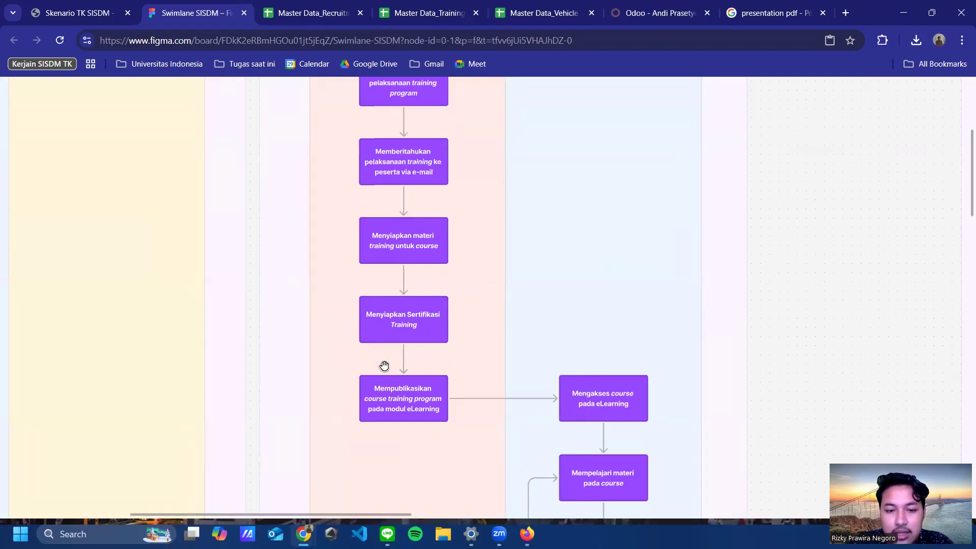
pyautogui.moveTo(372, 280); pyautogui.dragTo(357, 178)
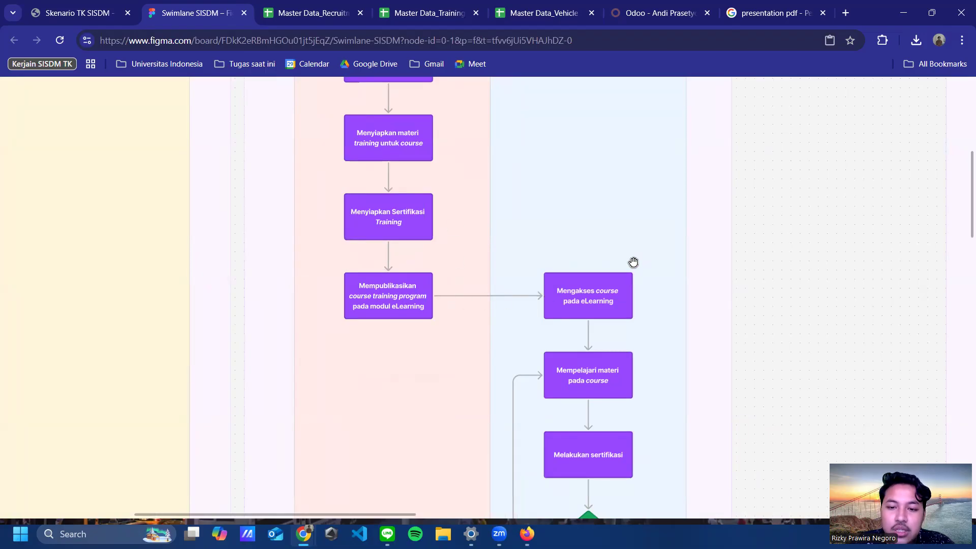
pyautogui.moveTo(614, 200); pyautogui.dragTo(597, 414)
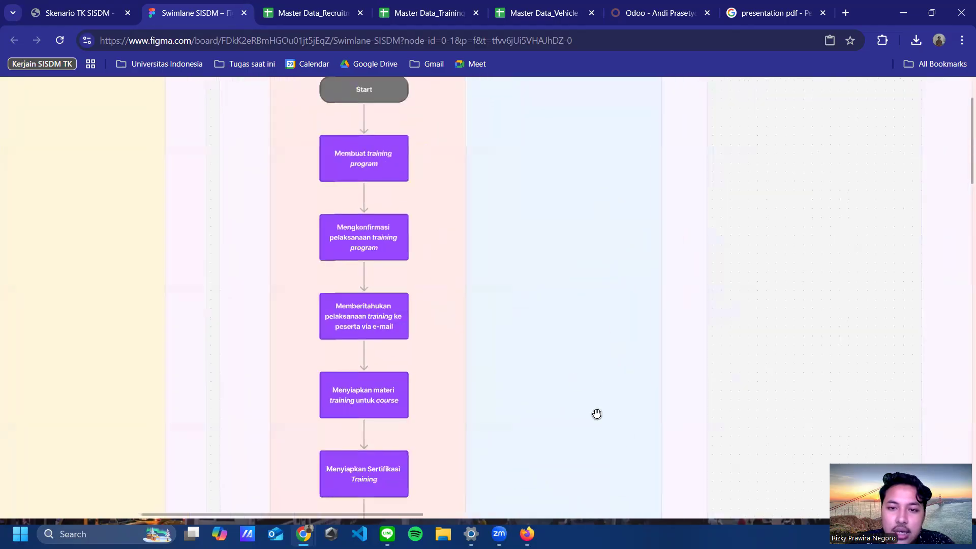
pyautogui.scroll(4, 638, 266)
pyautogui.scroll(-8, 625, 249)
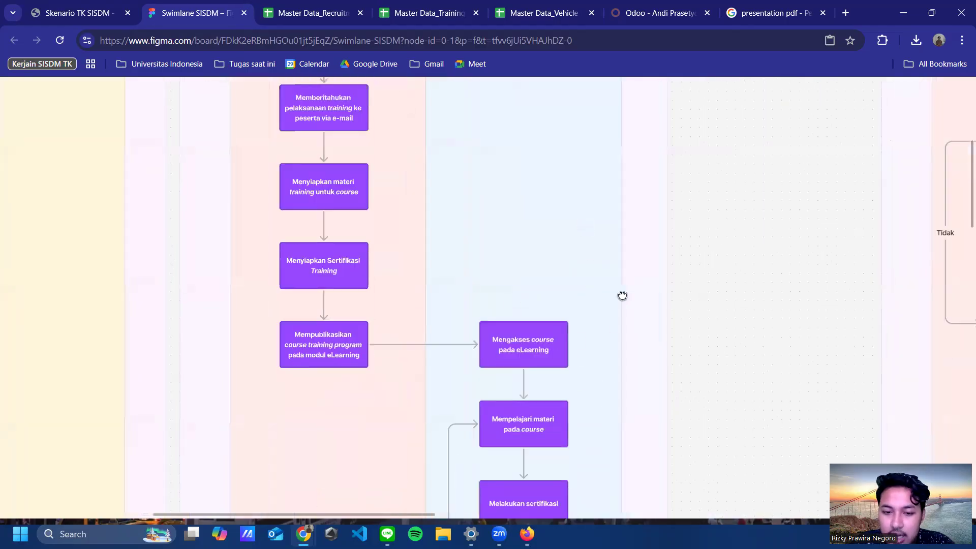
pyautogui.scroll(-1, 623, 295)
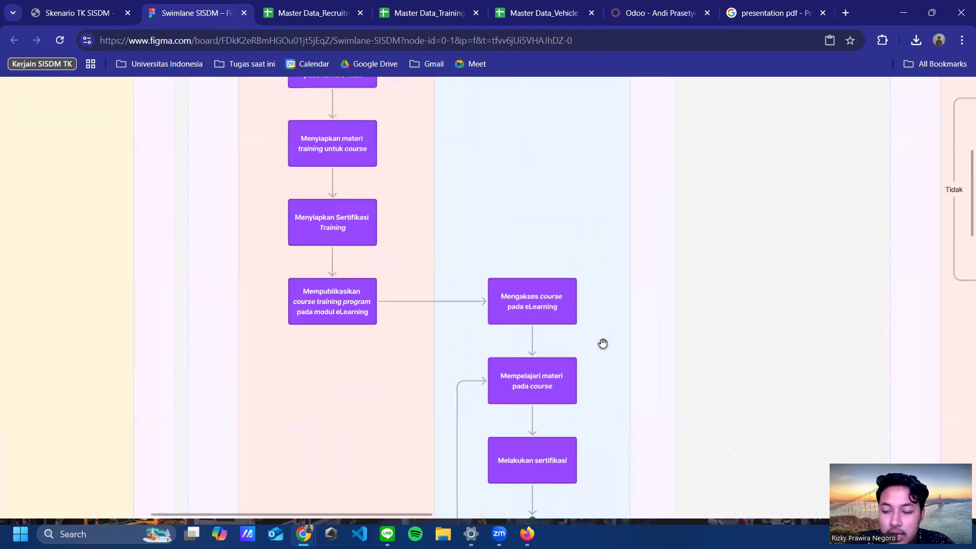
pyautogui.scroll(-2, 606, 321)
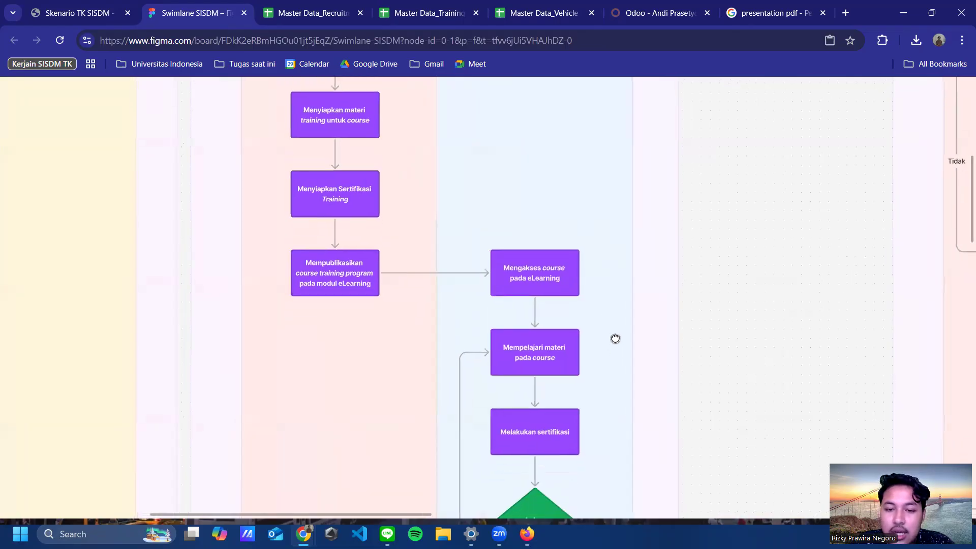
pyautogui.hscroll(-3, 623, 275)
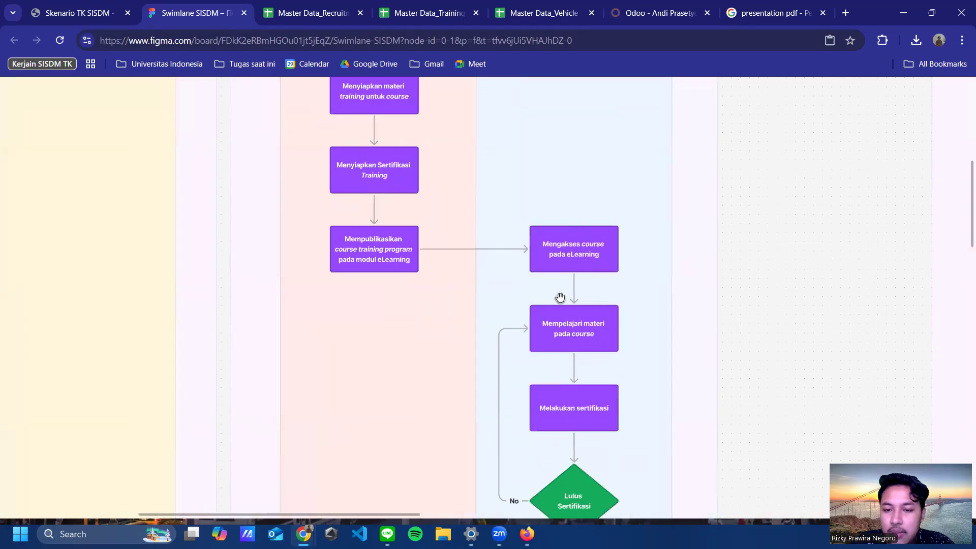
pyautogui.scroll(-1, 582, 335)
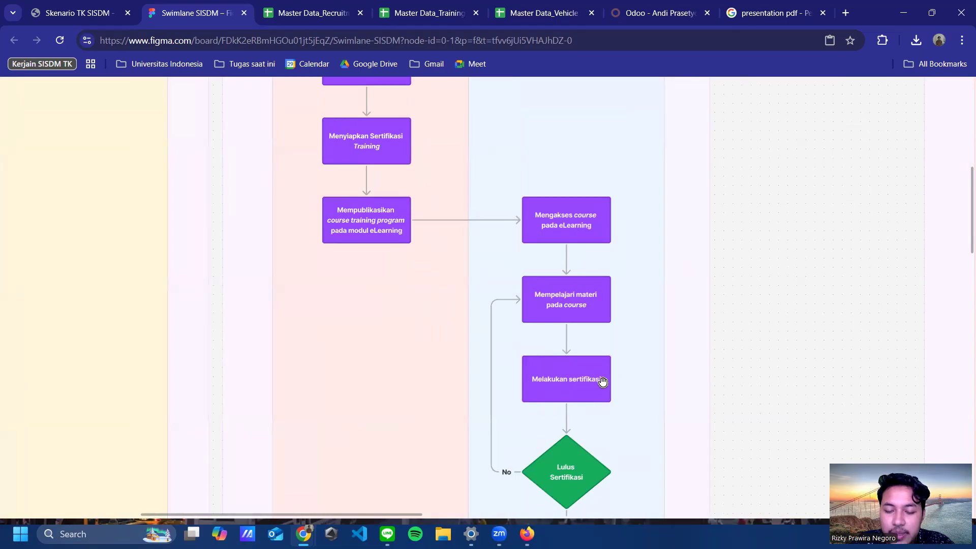
pyautogui.scroll(-1, 612, 371)
pyautogui.scroll(-1, 615, 360)
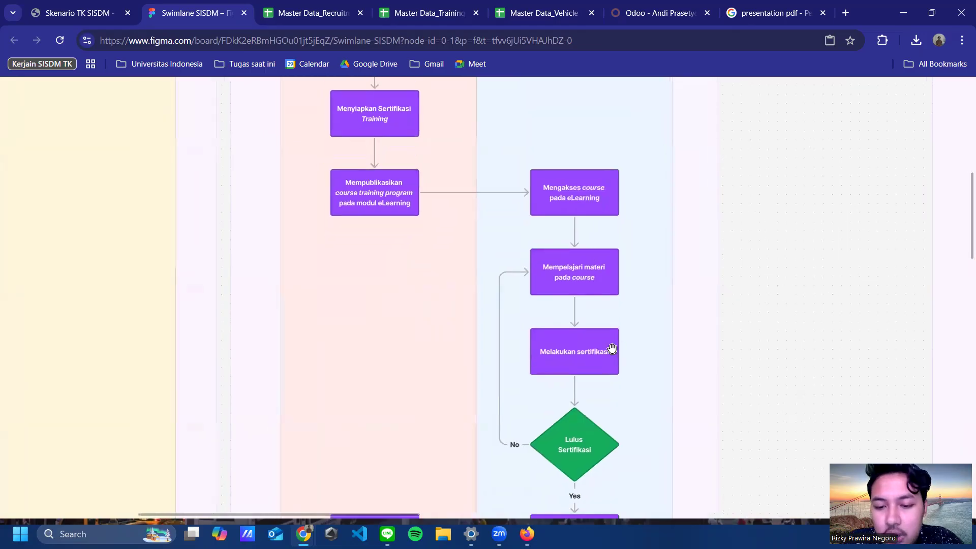
pyautogui.scroll(-1, 588, 373)
pyautogui.scroll(-1, 593, 430)
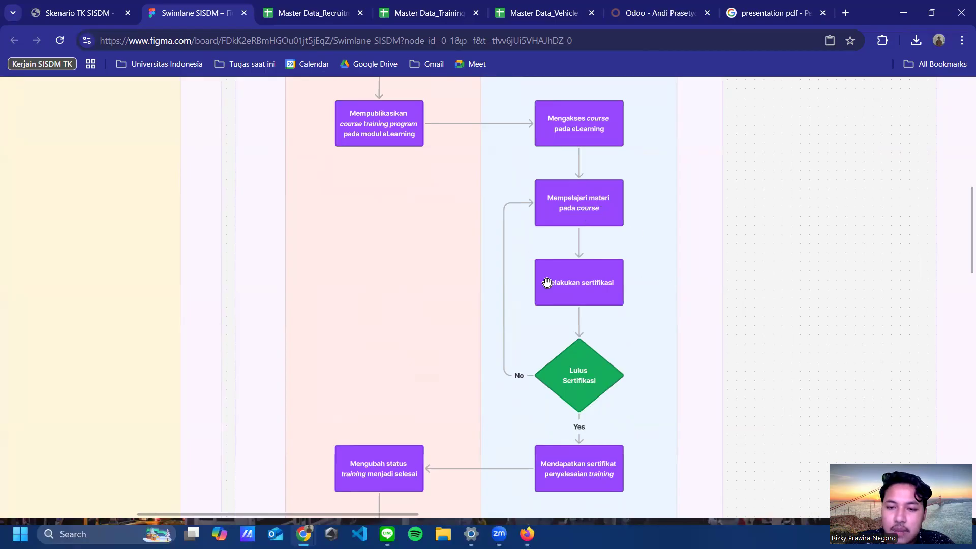
pyautogui.scroll(-5, 585, 378)
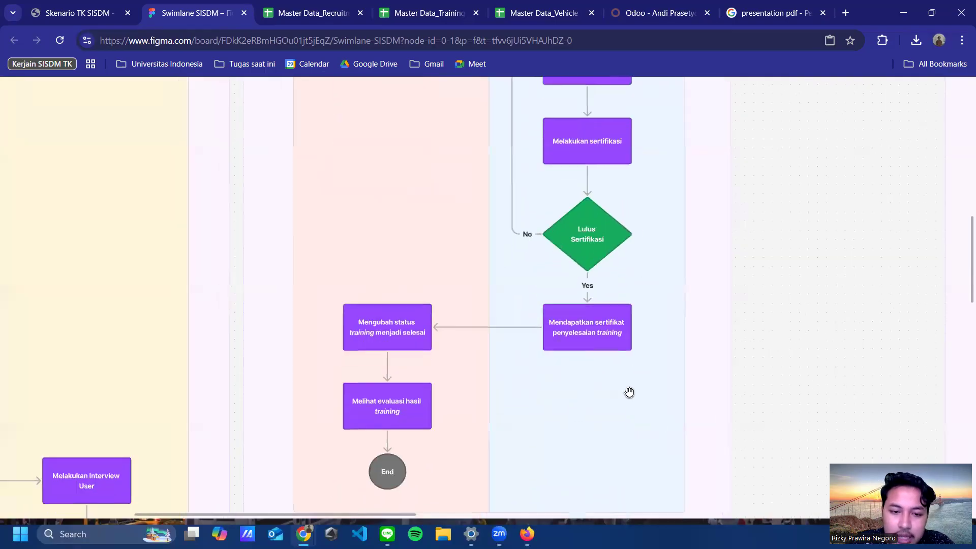
pyautogui.scroll(1, 442, 315)
pyautogui.scroll(1, 442, 315)
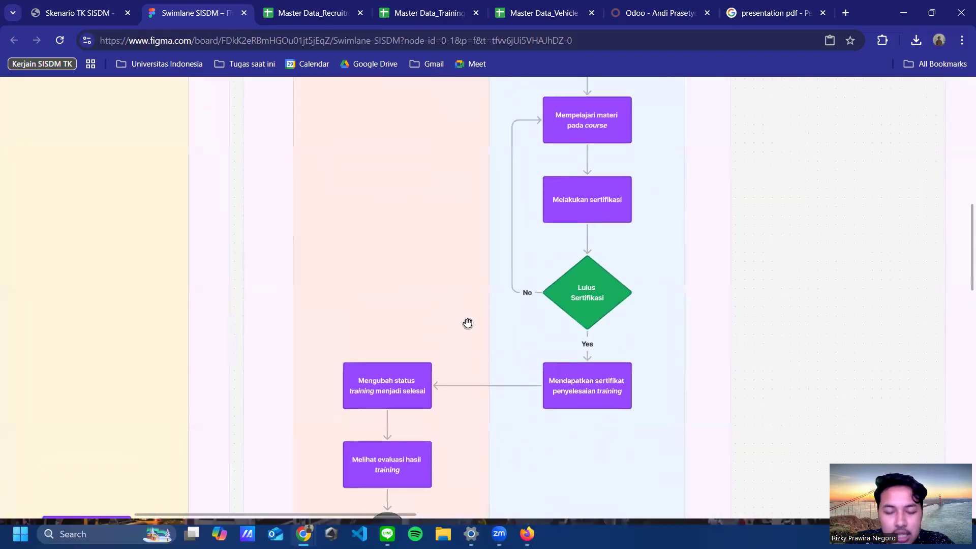
pyautogui.scroll(1, 494, 301)
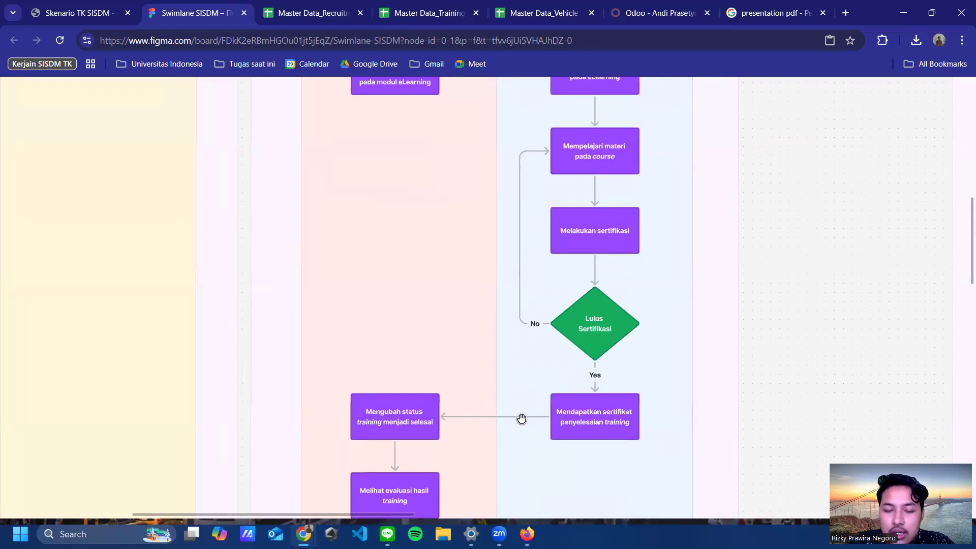
pyautogui.hscroll(-3, 521, 420)
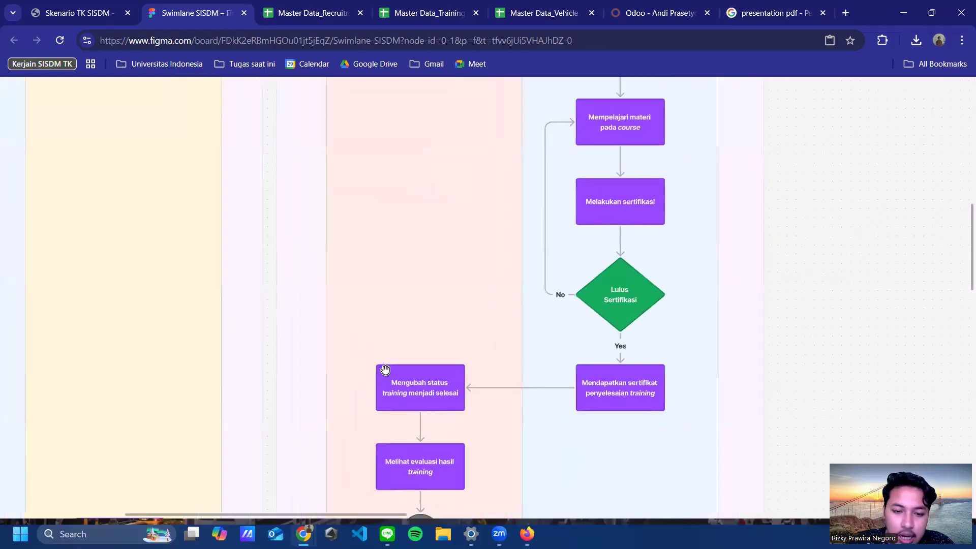
pyautogui.scroll(-3, 392, 351)
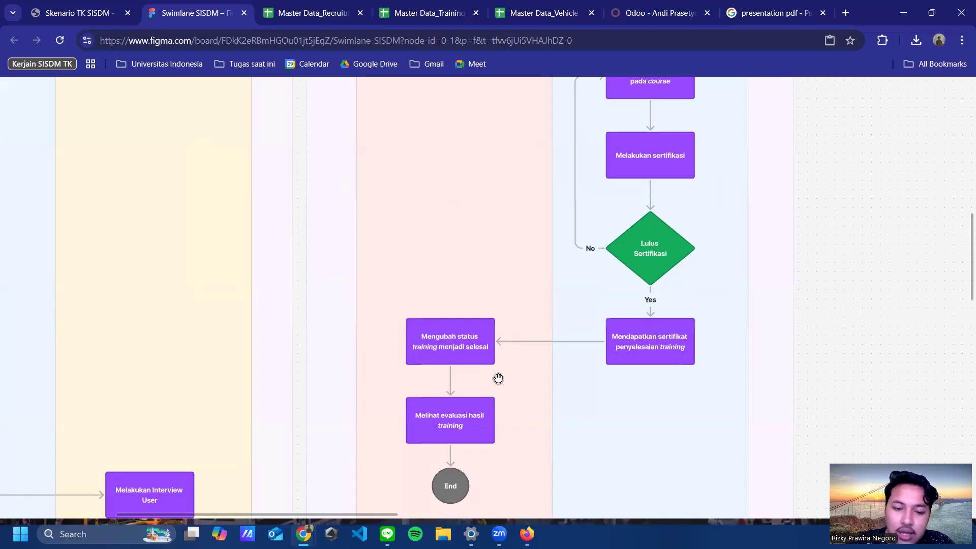
pyautogui.scroll(-2, 497, 437)
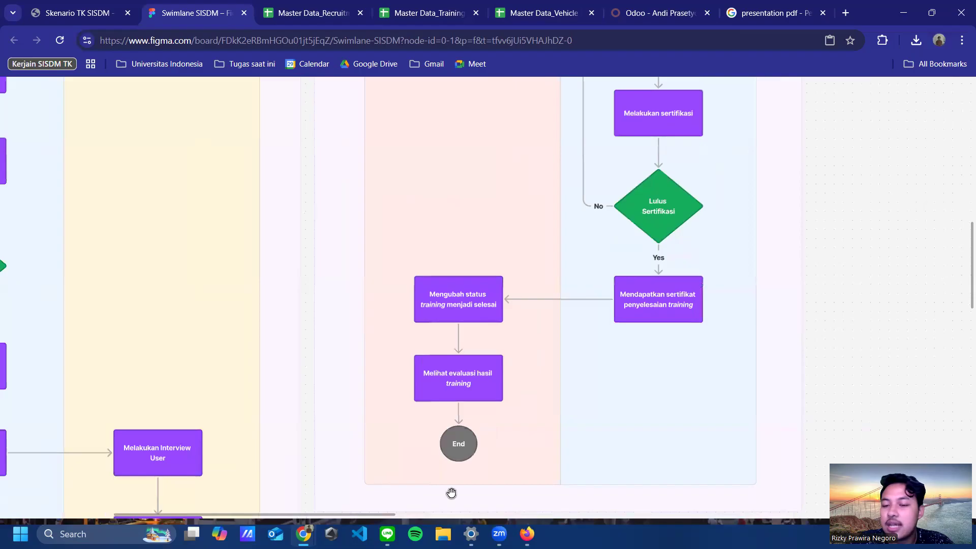
pyautogui.scroll(8, 614, 190)
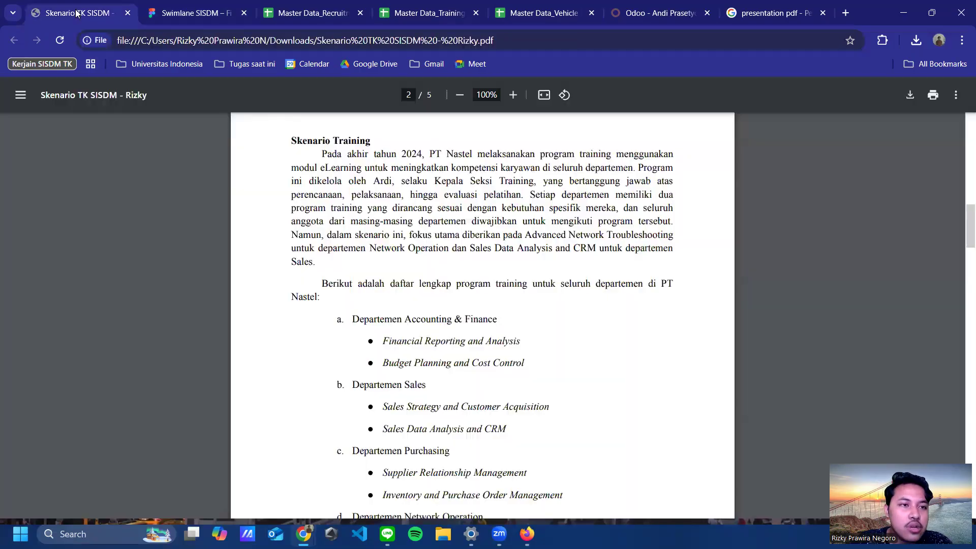
# Step: Return to the scenario PDF and reread the Skenario Training text
pyautogui.click(78, 14)
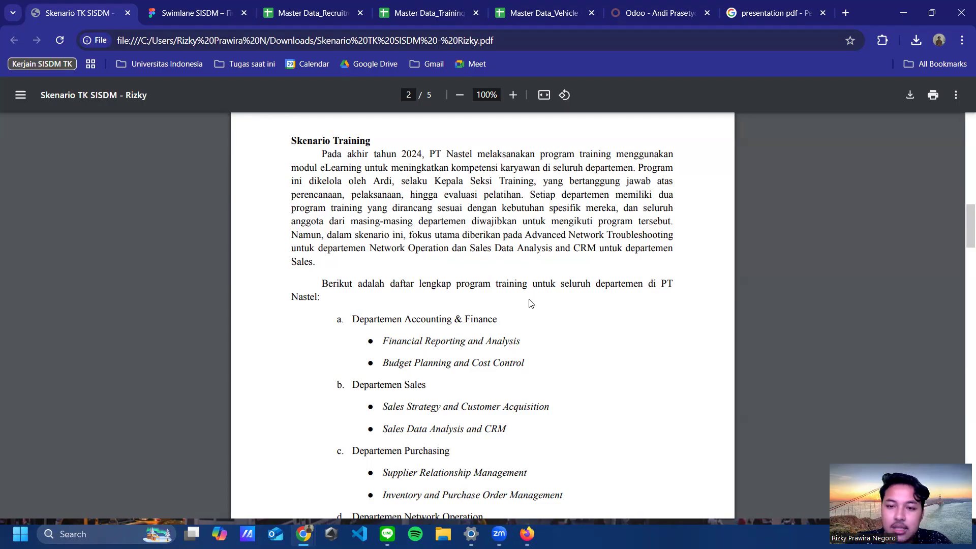
pyautogui.moveTo(528, 298); pyautogui.dragTo(529, 249)
pyautogui.click(563, 321)
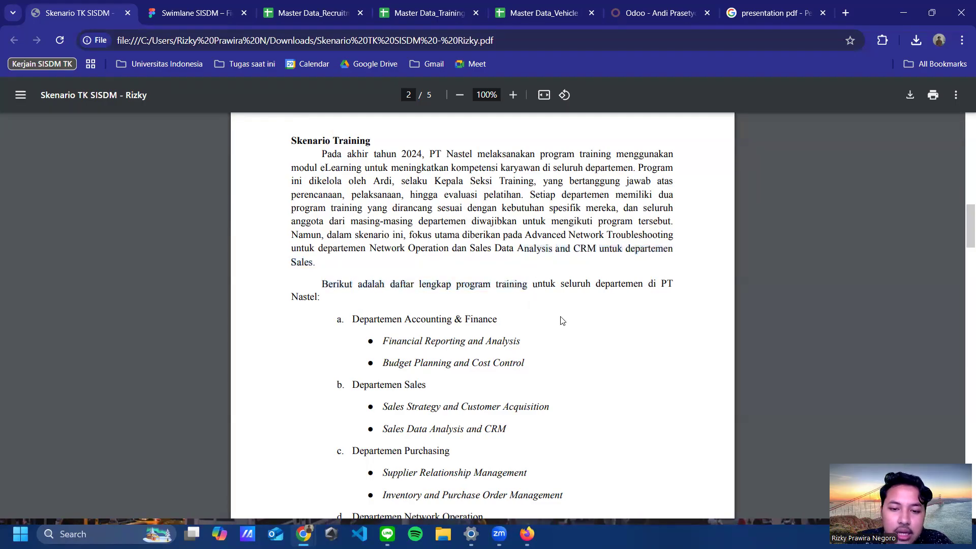
pyautogui.scroll(-3, 552, 301)
pyautogui.scroll(-1, 539, 282)
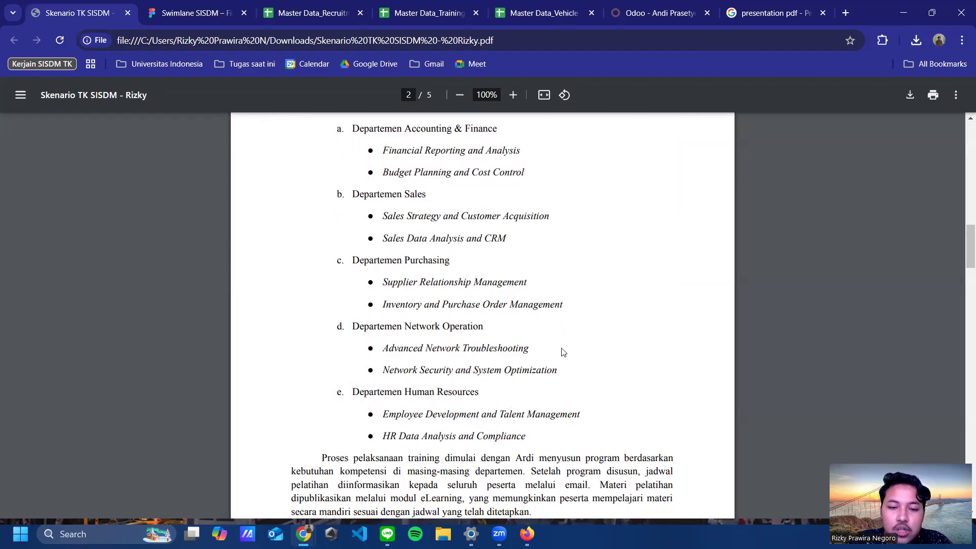
pyautogui.scroll(3, 584, 327)
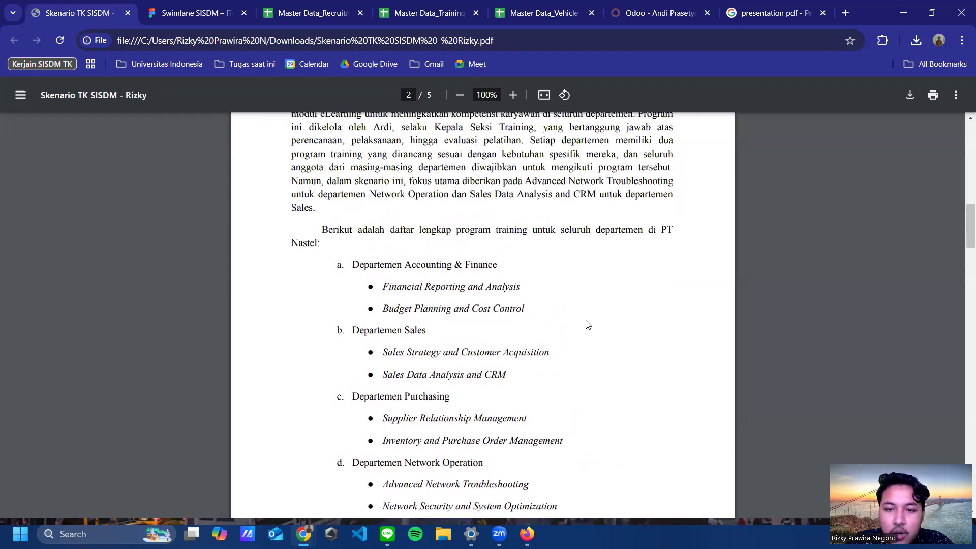
pyautogui.scroll(1, 588, 325)
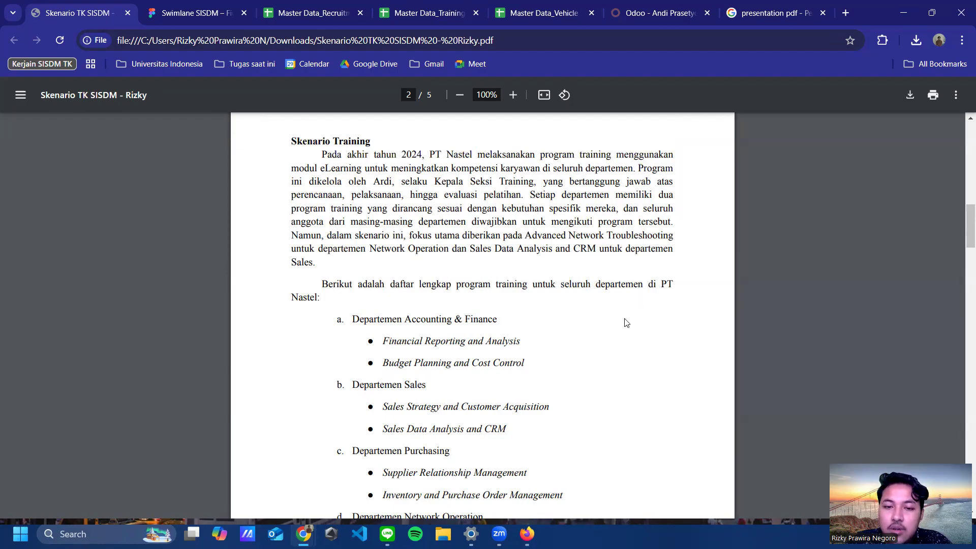
# Step: Go through the department training lists on pages 2–3 and bring up the Master Data_Training spreadsheet
pyautogui.scroll(-2, 628, 324)
pyautogui.scroll(-1, 628, 324)
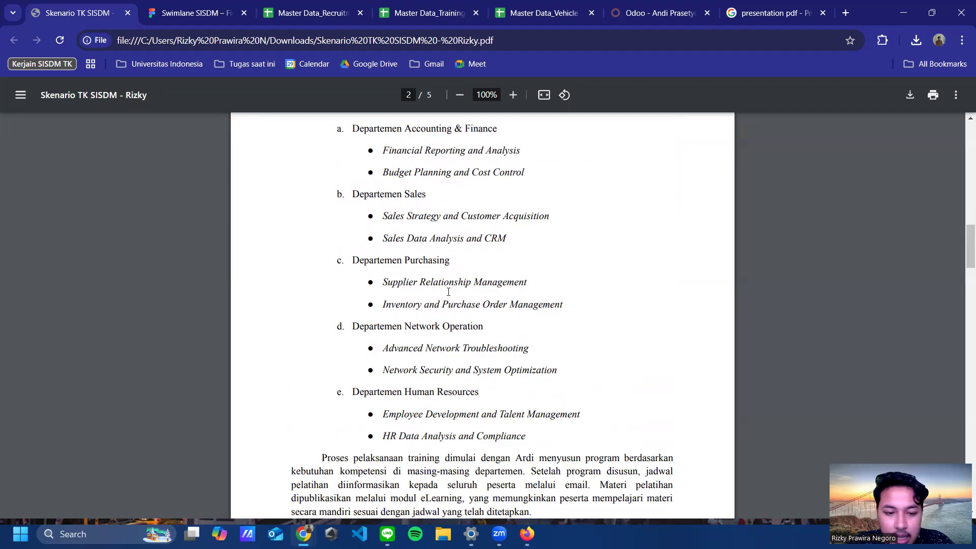
pyautogui.scroll(-2, 448, 292)
pyautogui.scroll(-1, 531, 273)
pyautogui.scroll(-1, 671, 270)
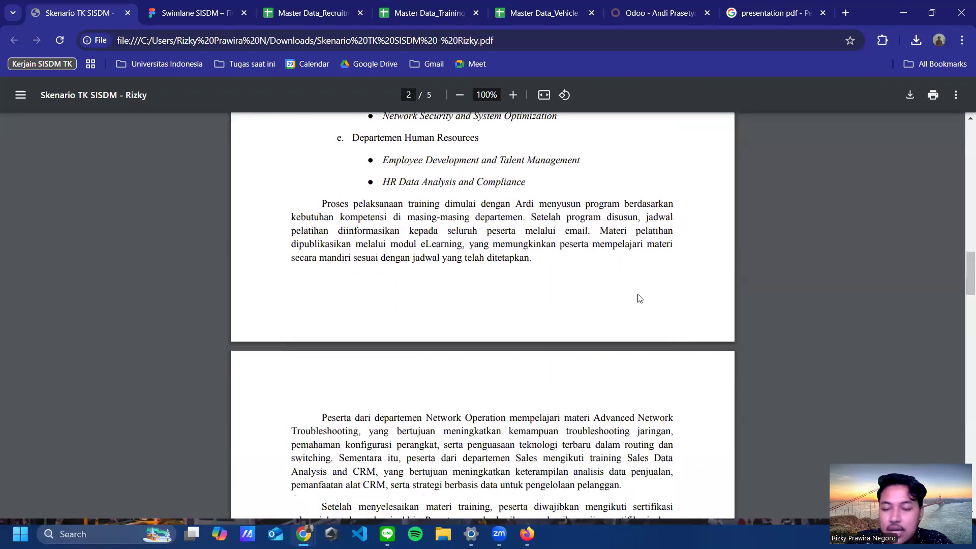
pyautogui.scroll(-4, 571, 309)
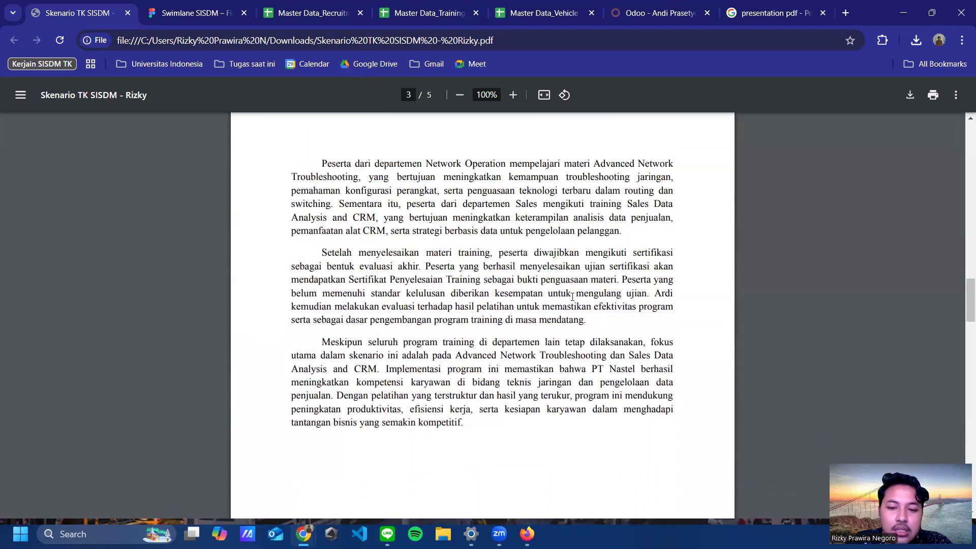
pyautogui.scroll(3, 572, 299)
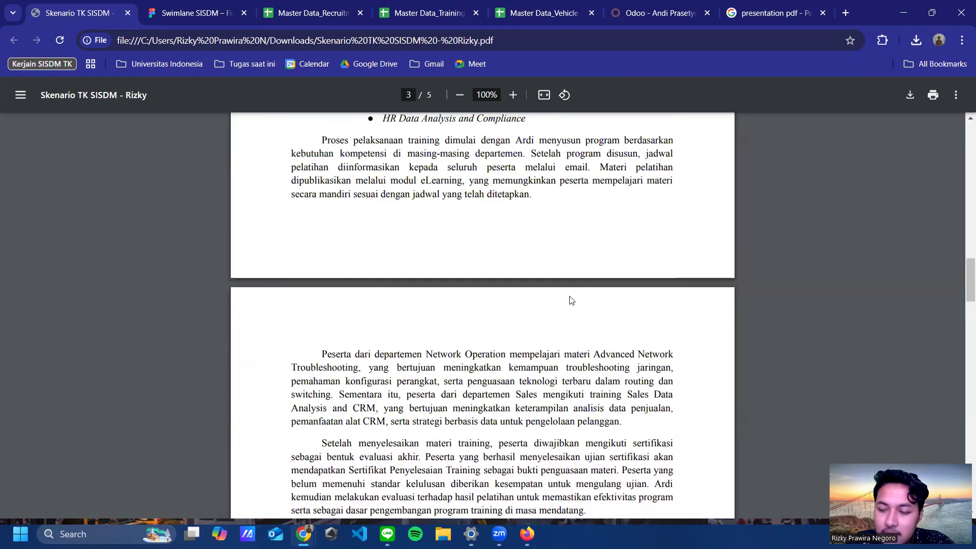
pyautogui.scroll(4, 571, 299)
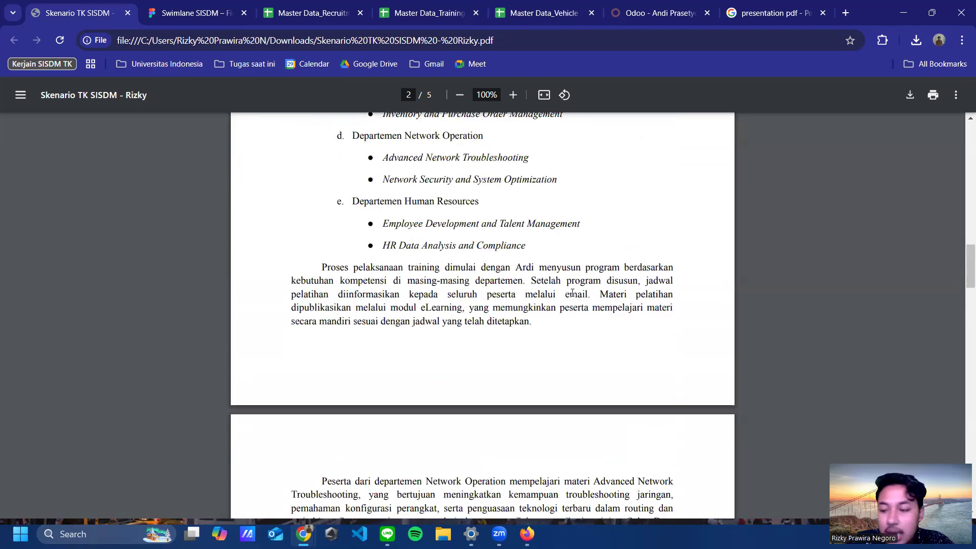
pyautogui.scroll(1, 572, 293)
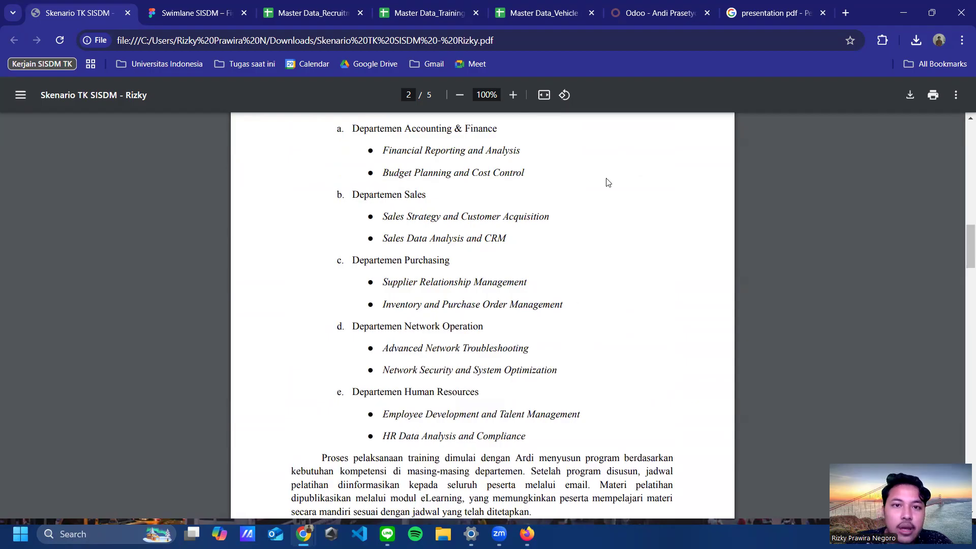
pyautogui.click(409, 13)
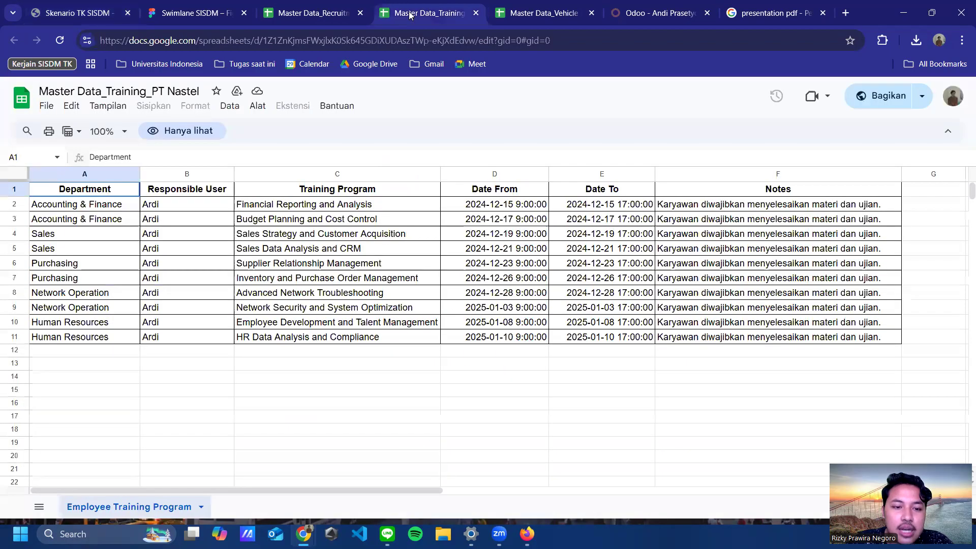
# Step: Point out the Accounting & Finance and Sales department rows in the training sheet
pyautogui.hscroll(10, 251, 482)
pyautogui.hscroll(-9, 285, 478)
pyautogui.hscroll(-1, 378, 194)
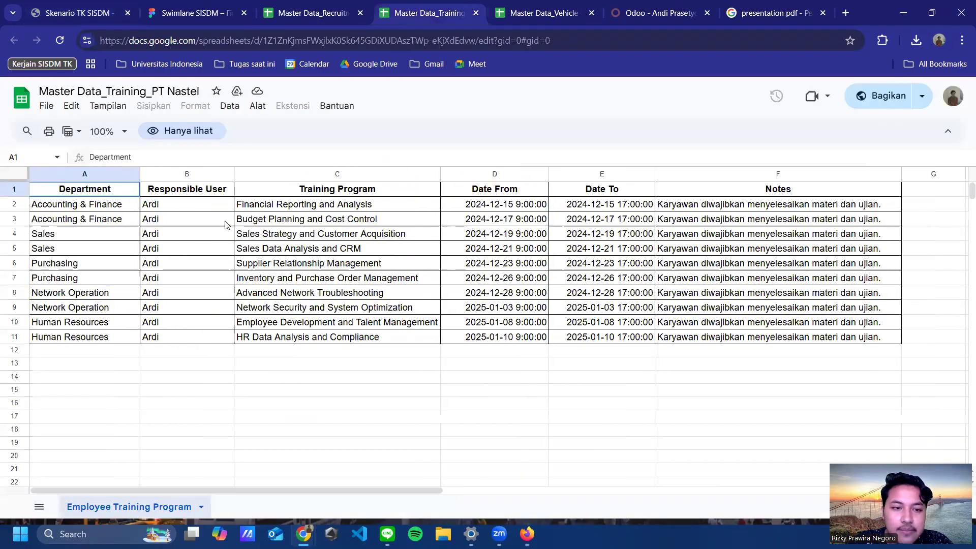
pyautogui.click(109, 207)
pyautogui.click(113, 218)
pyautogui.click(109, 234)
pyautogui.click(110, 249)
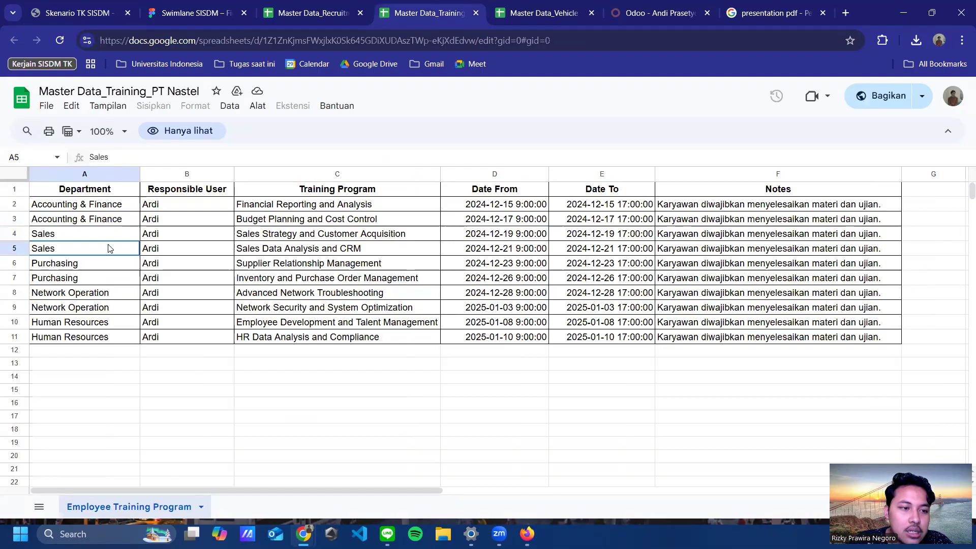
# Step: Highlight the Financial Reporting and Analysis and Budget Planning and Cost Control programs and their responsible users
pyautogui.click(294, 205)
pyautogui.click(289, 219)
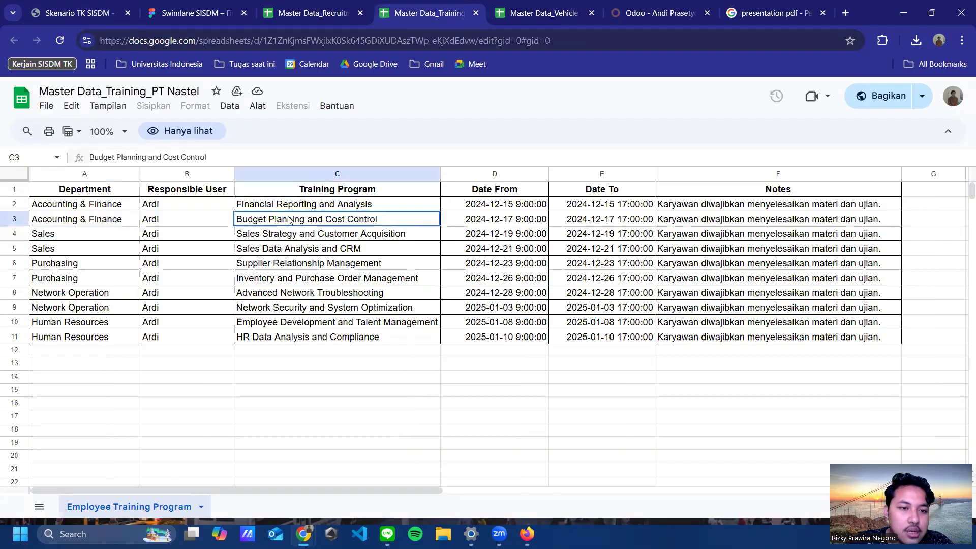
pyautogui.click(198, 206)
pyautogui.click(192, 219)
pyautogui.click(196, 206)
pyautogui.click(191, 220)
pyautogui.click(168, 207)
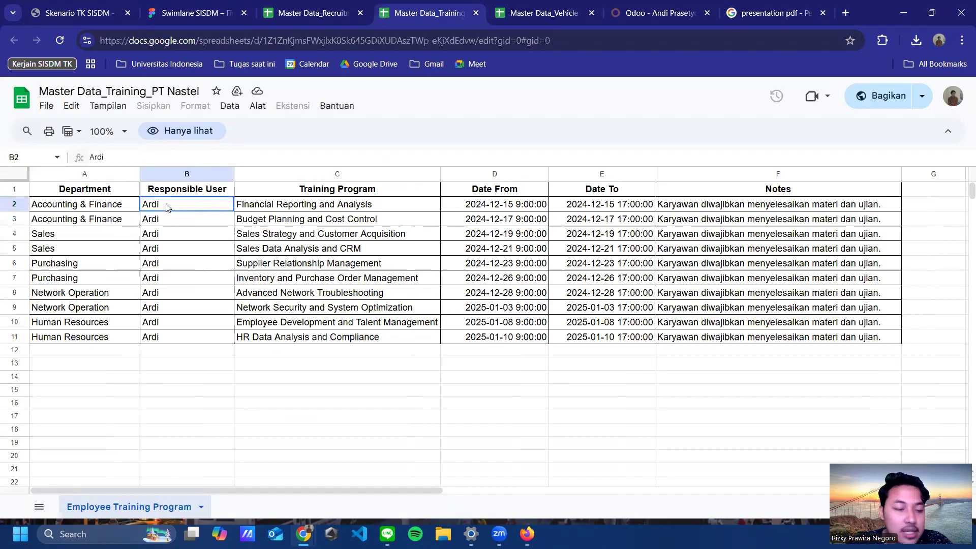
# Step: Compare the first two programs' start and end dates and the first program's note
pyautogui.click(517, 205)
pyautogui.click(579, 190)
pyautogui.click(575, 206)
pyautogui.click(507, 216)
pyautogui.click(501, 205)
pyautogui.click(560, 204)
pyautogui.click(492, 203)
pyautogui.click(686, 204)
pyautogui.click(579, 222)
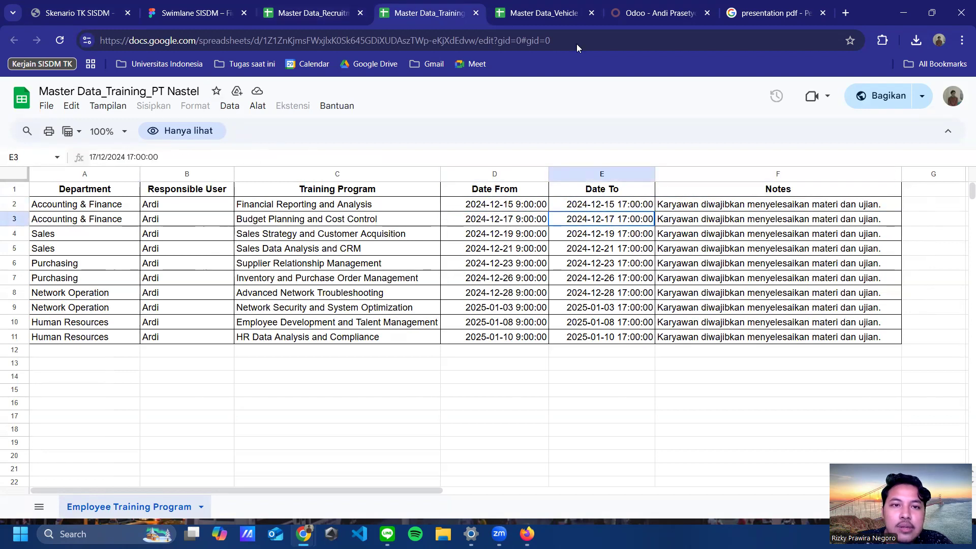
# Step: Glance at the swimlane board, then move on to the Odoo employee record
pyautogui.click(209, 14)
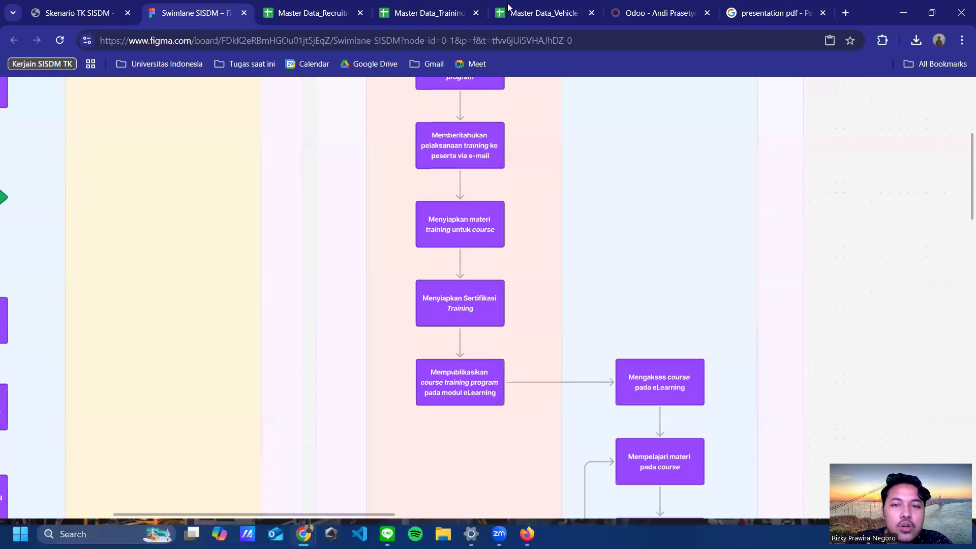
pyautogui.click(431, 16)
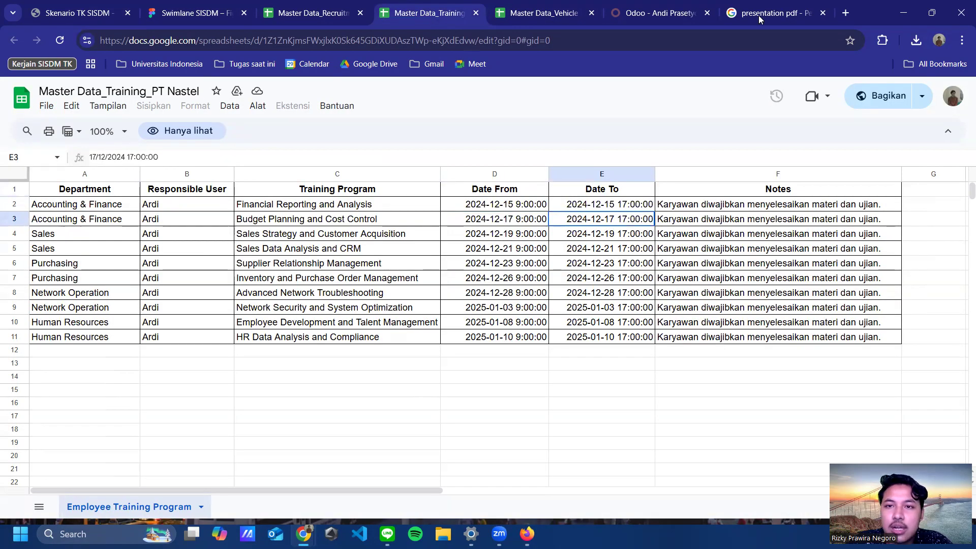
pyautogui.hotkey('ctrl', 'Tab')
pyautogui.hotkey('ctrl', 'Tab')
# Step: Sign out and log in as the training section head with the saved e-mail and password
pyautogui.click(962, 94)
pyautogui.click(915, 205)
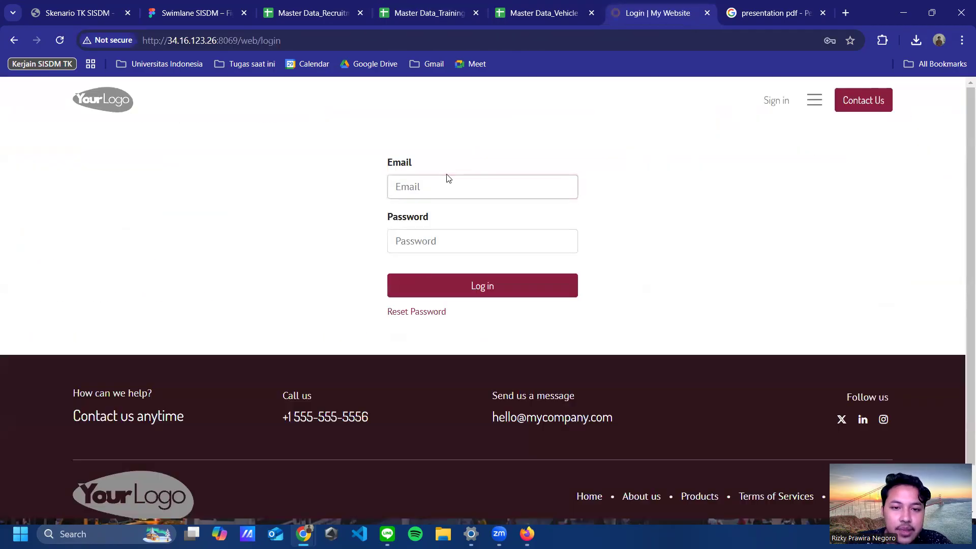
pyautogui.click(449, 186)
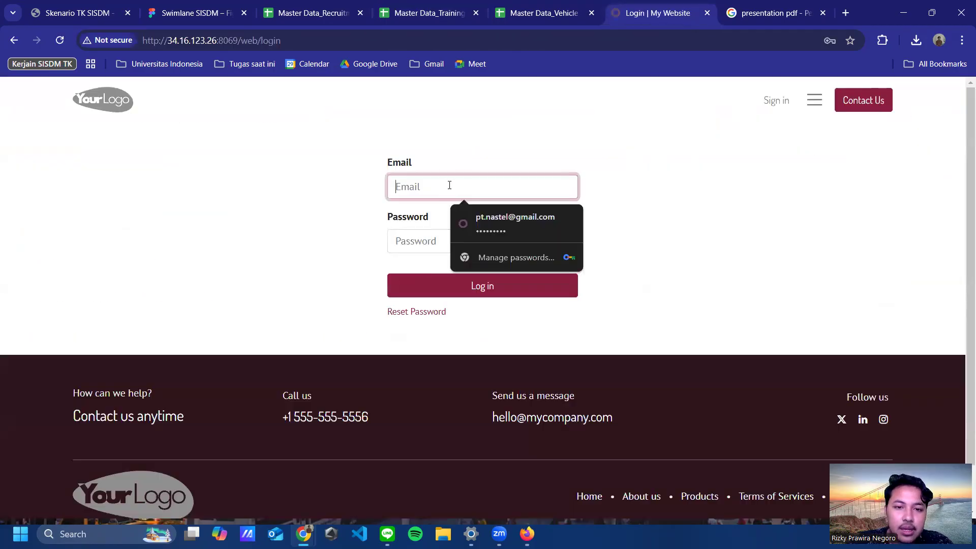
pyautogui.write('ardi')
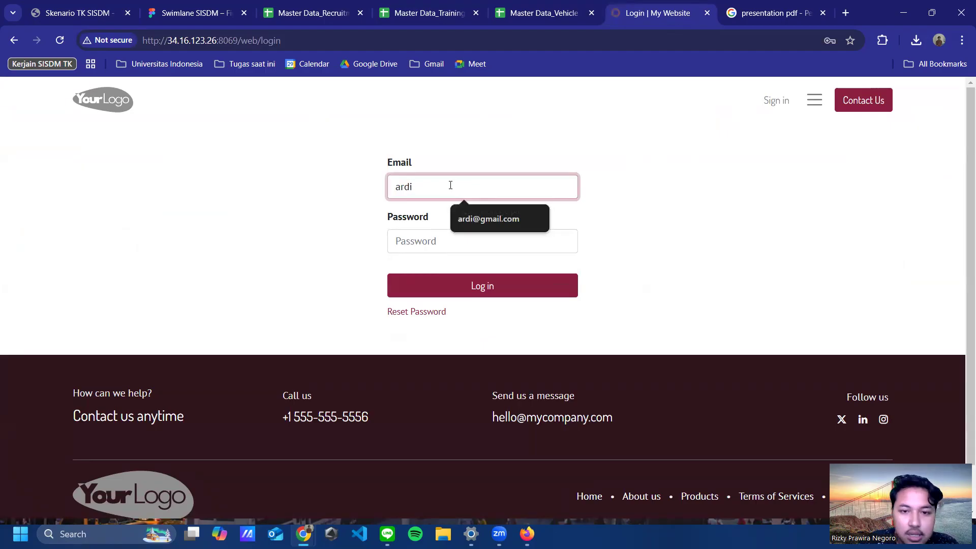
pyautogui.click(473, 218)
pyautogui.click(467, 242)
pyautogui.write('1')
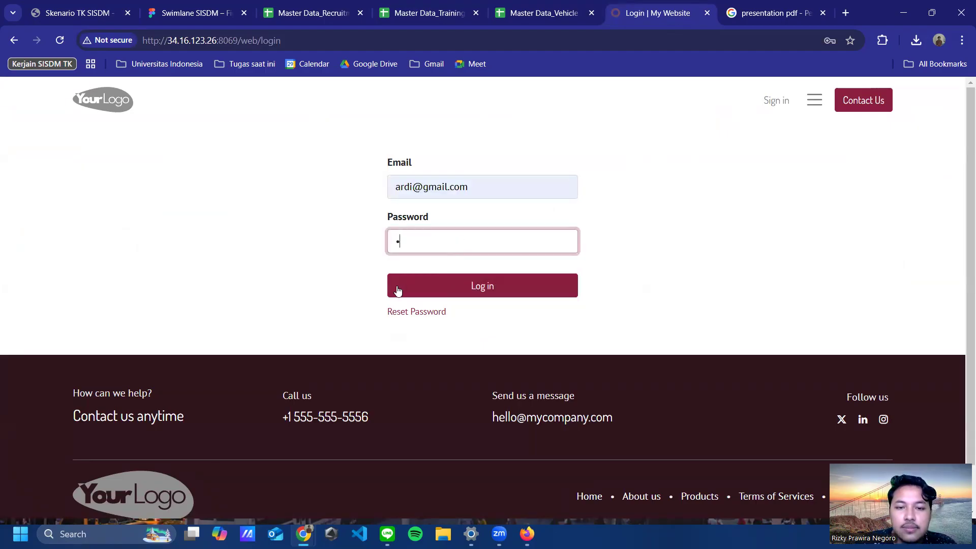
pyautogui.click(399, 287)
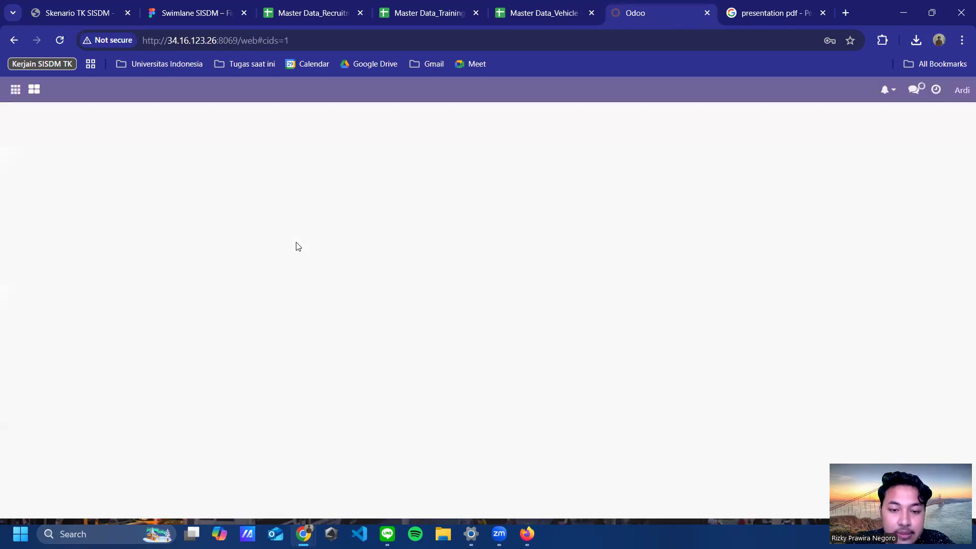
pyautogui.click(37, 90)
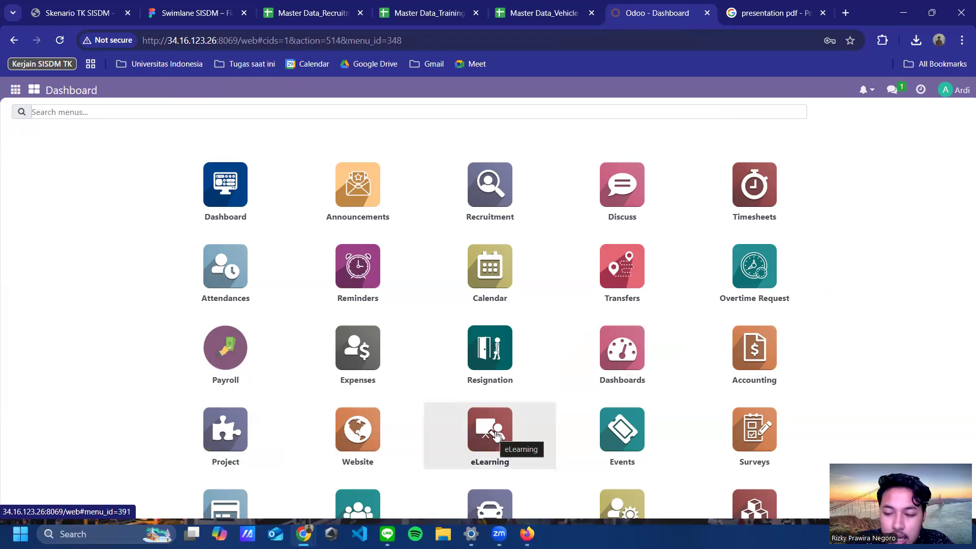
pyautogui.click(358, 504)
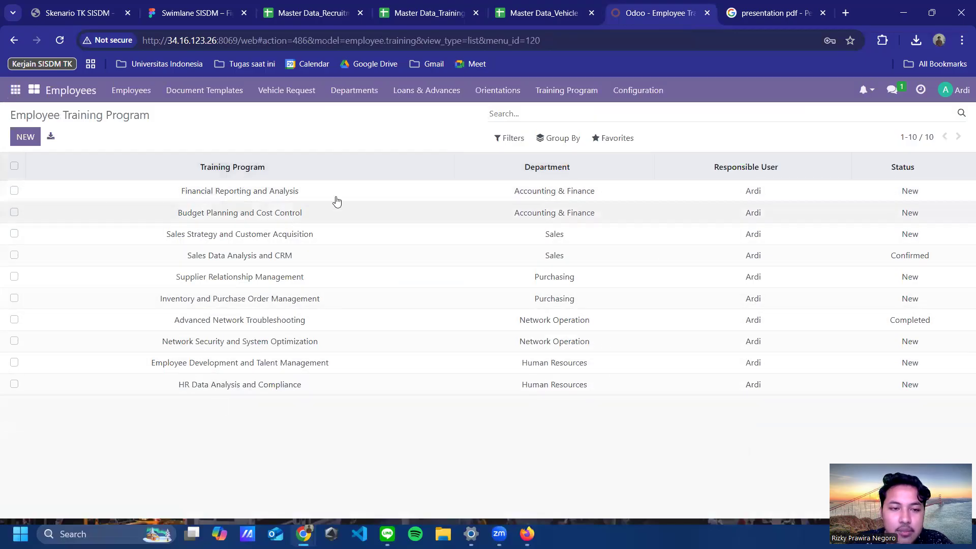
pyautogui.click(432, 16)
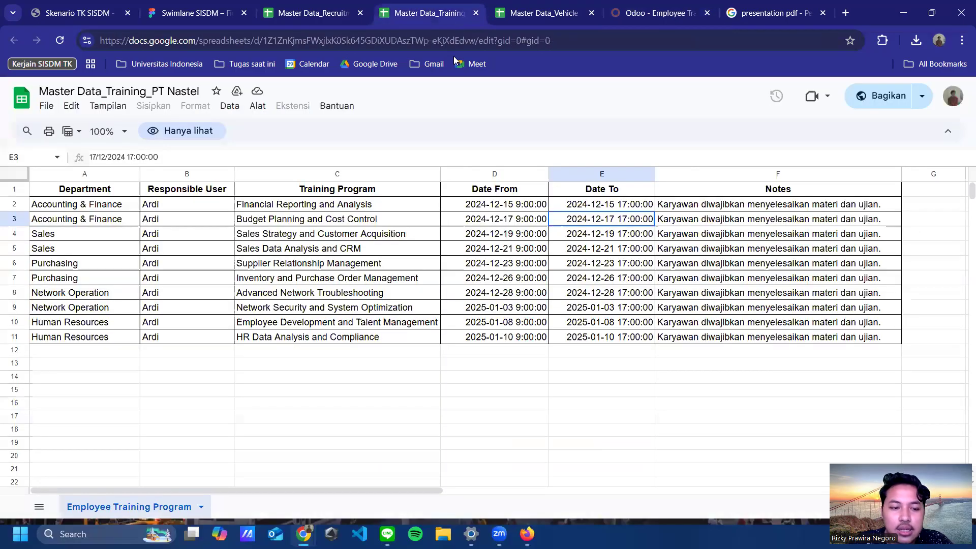
pyautogui.click(639, 15)
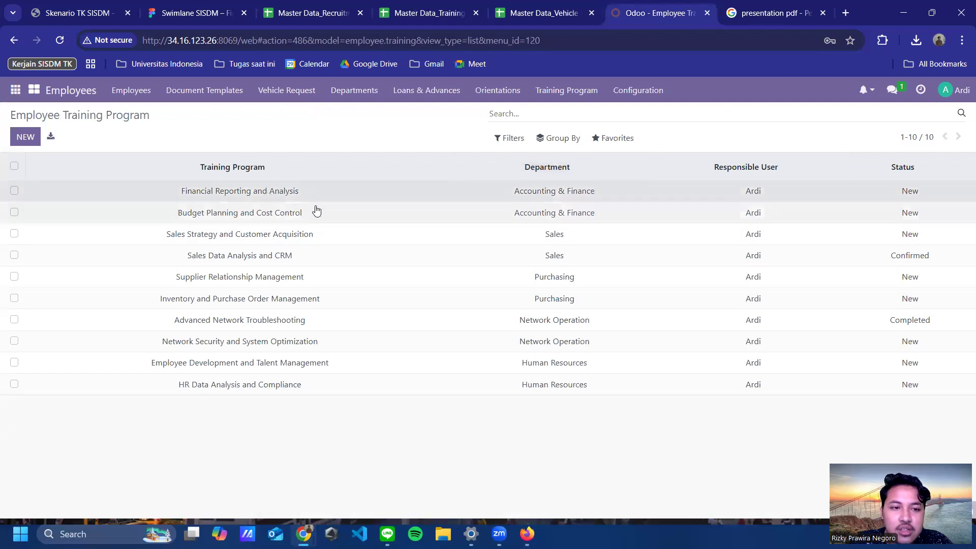
pyautogui.click(219, 192)
pyautogui.scroll(-3, 346, 331)
pyautogui.scroll(3, 333, 282)
pyautogui.scroll(-3, 333, 277)
pyautogui.scroll(3, 341, 260)
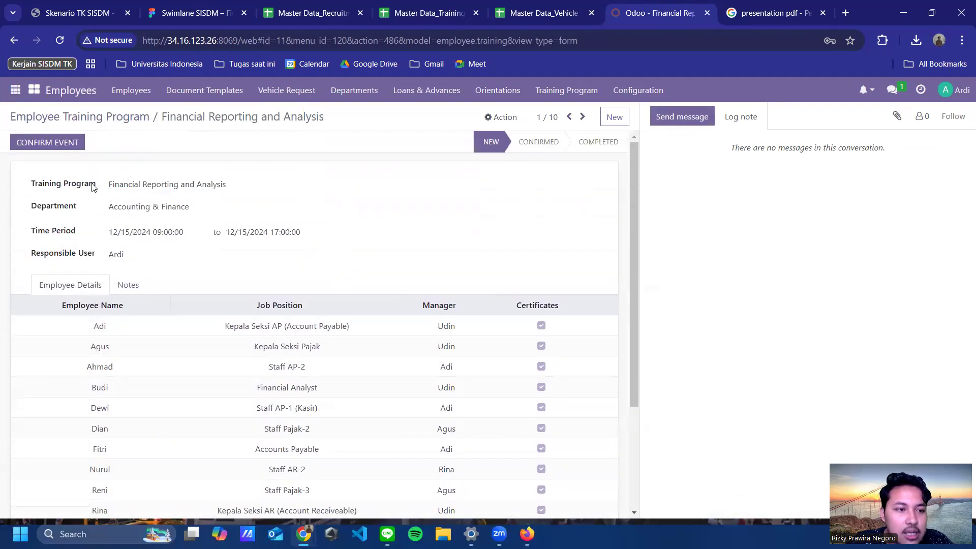
pyautogui.moveTo(110, 183); pyautogui.dragTo(280, 181)
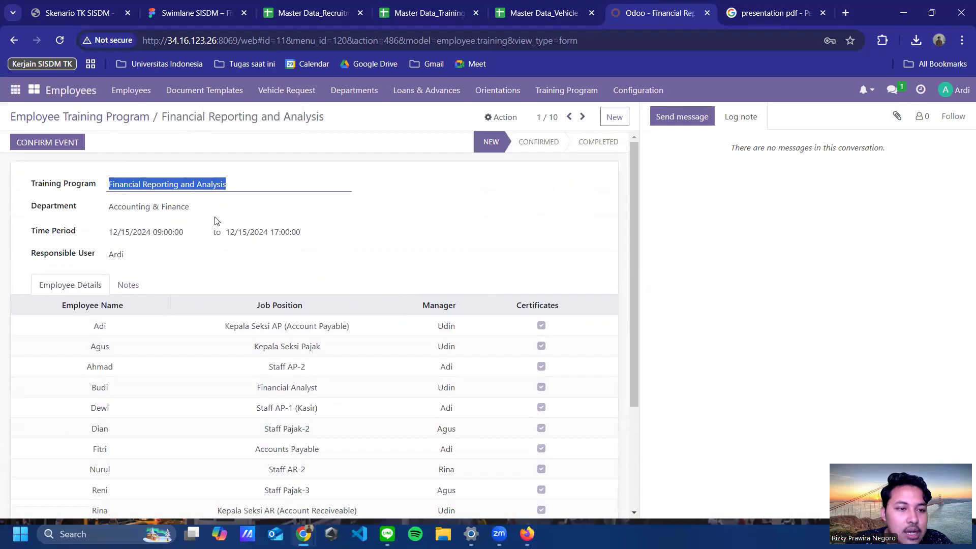
pyautogui.click(477, 212)
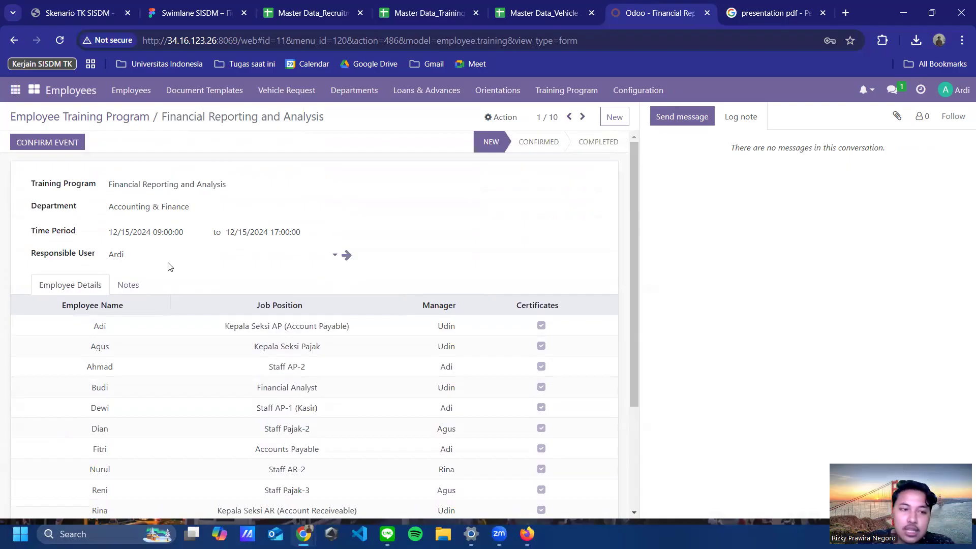
pyautogui.scroll(-1, 160, 277)
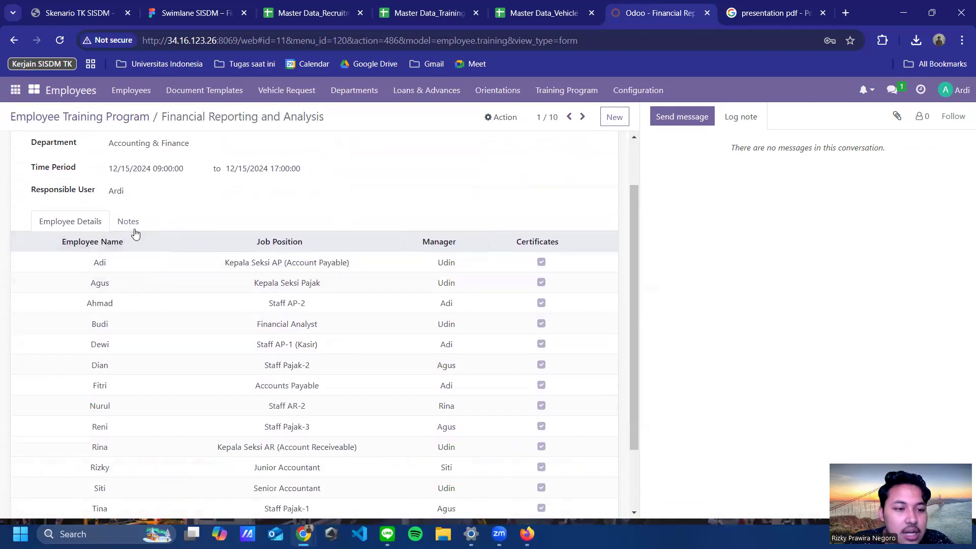
pyautogui.scroll(-2, 277, 218)
pyautogui.scroll(3, 355, 239)
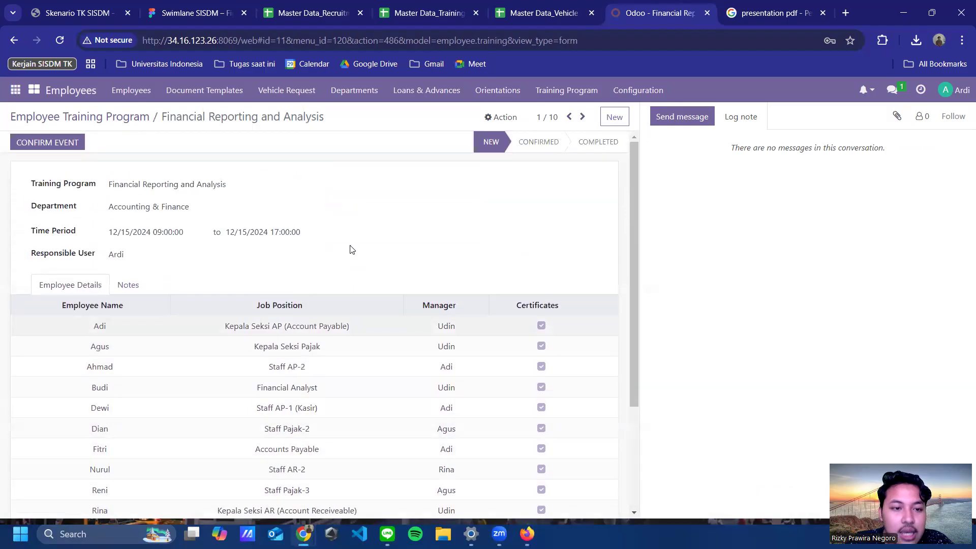
pyautogui.scroll(-3, 294, 360)
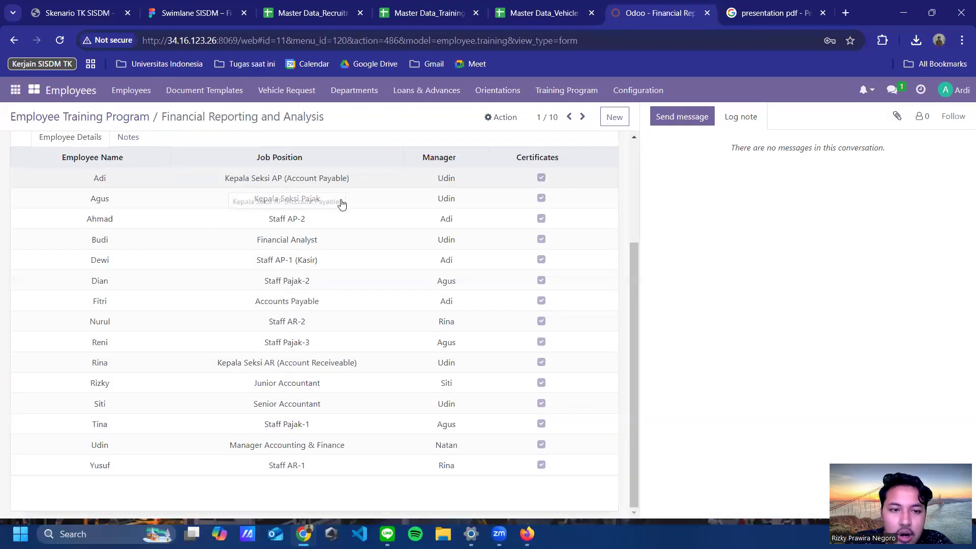
pyautogui.scroll(3, 359, 290)
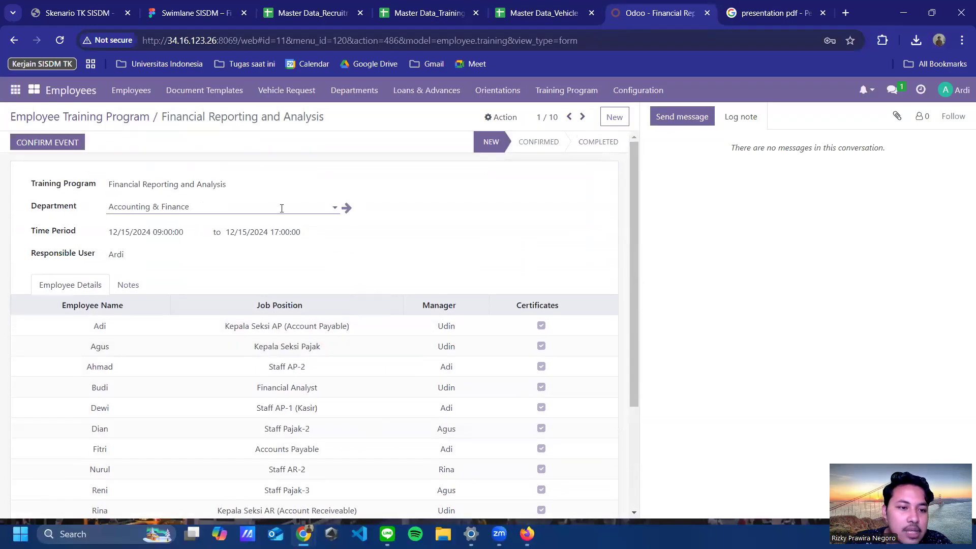
pyautogui.scroll(-3, 295, 310)
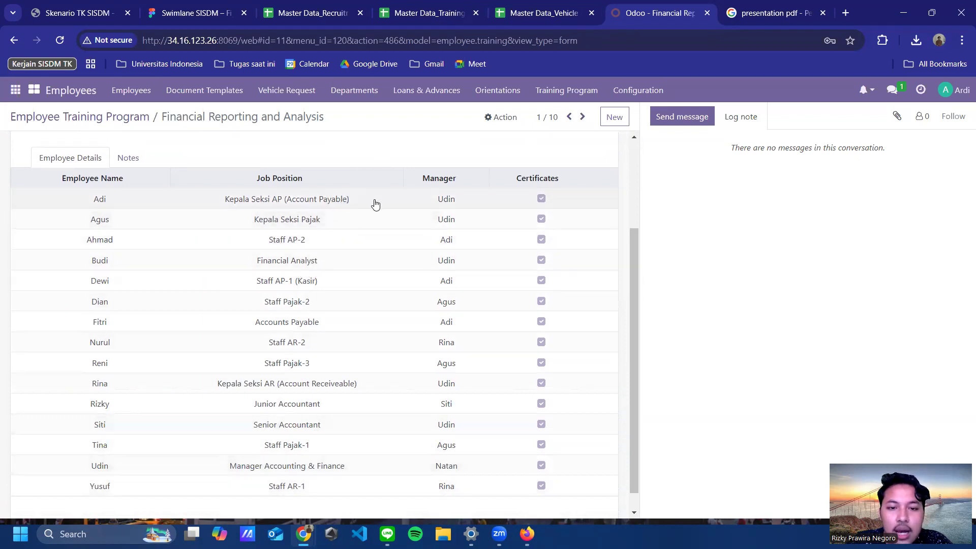
pyautogui.scroll(3, 375, 204)
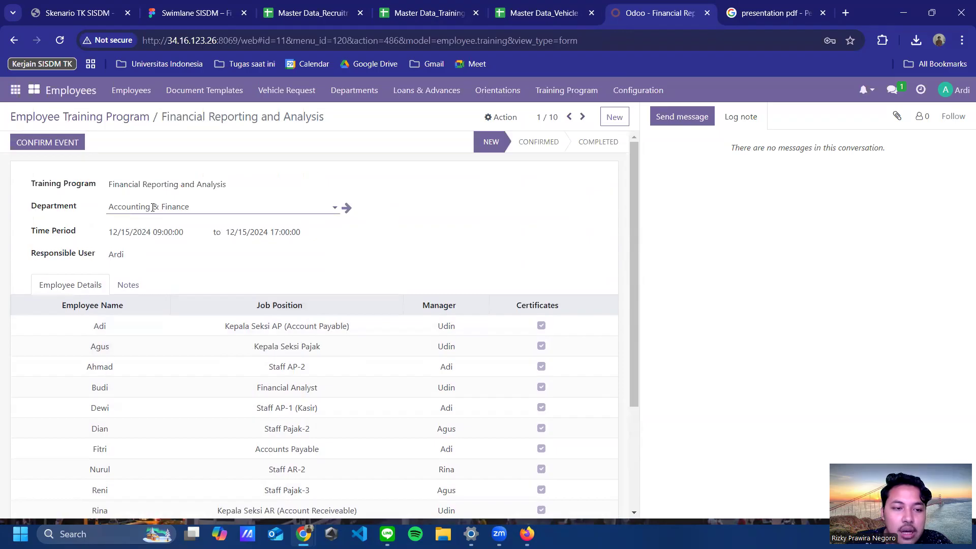
pyautogui.scroll(-3, 344, 207)
pyautogui.moveTo(387, 533)
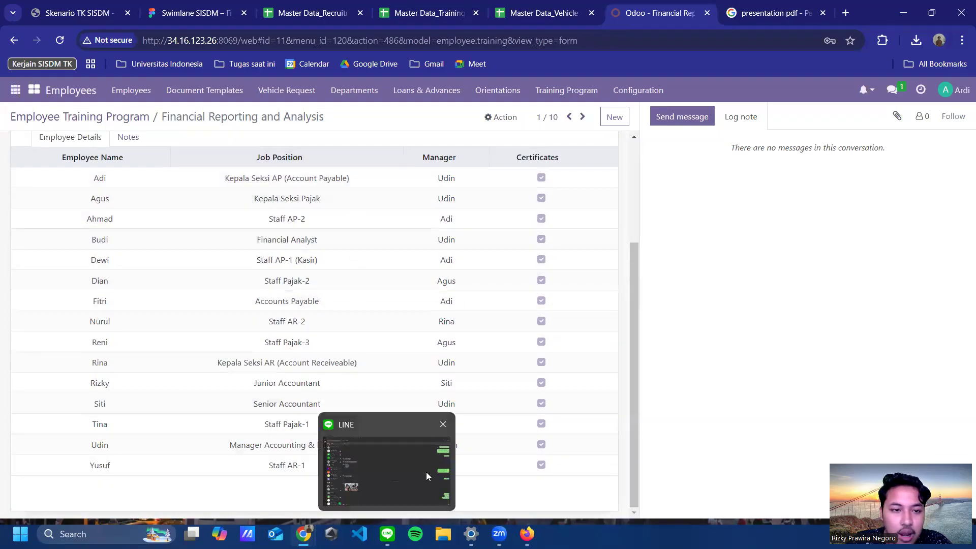
pyautogui.scroll(3, 401, 220)
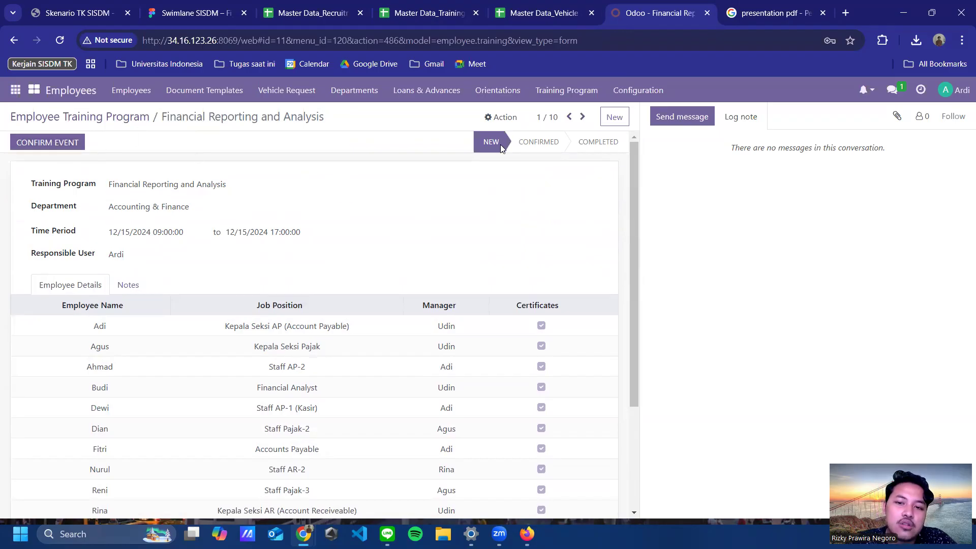
pyautogui.click(103, 118)
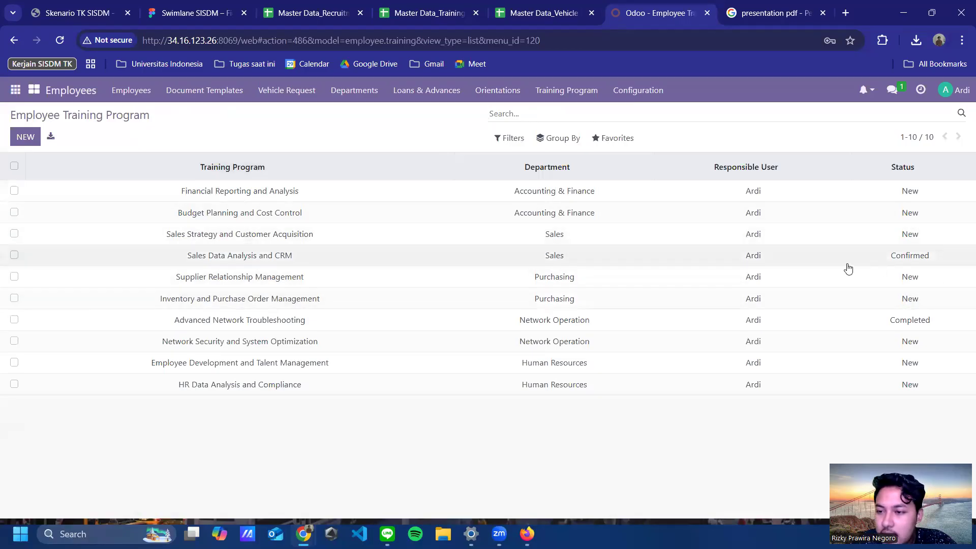
# Step: Open the Sales Data Analysis and CRM training and preview its email composer without sending
pyautogui.click(331, 258)
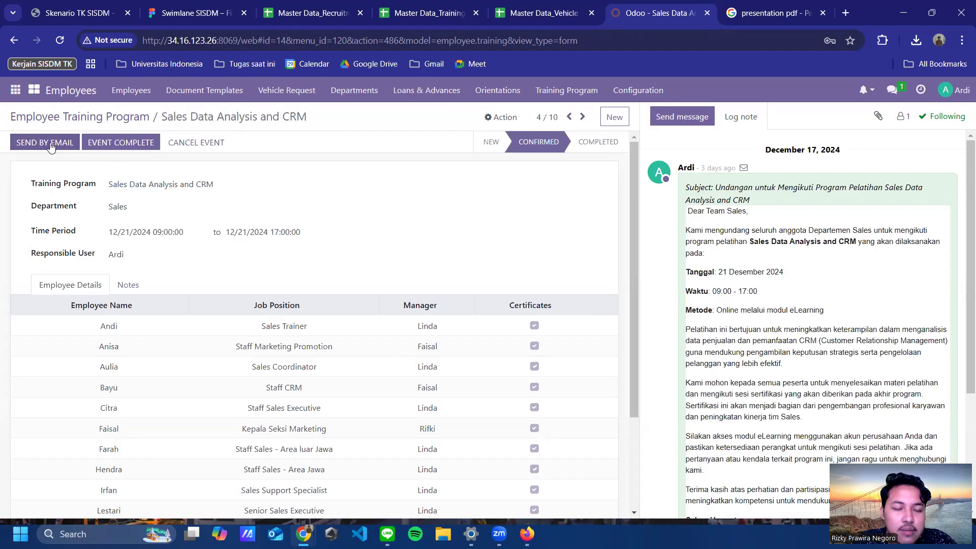
pyautogui.scroll(-3, 807, 235)
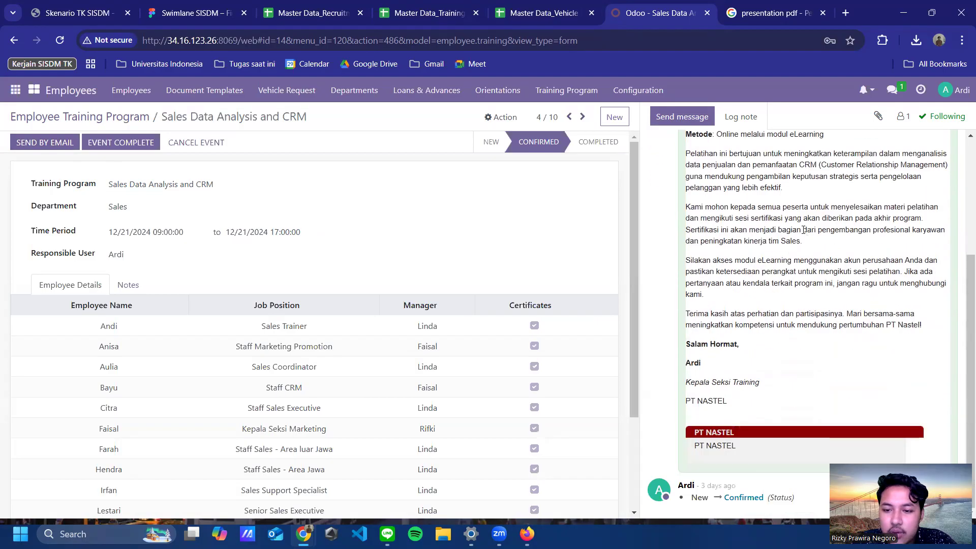
pyautogui.scroll(3, 803, 230)
pyautogui.click(45, 142)
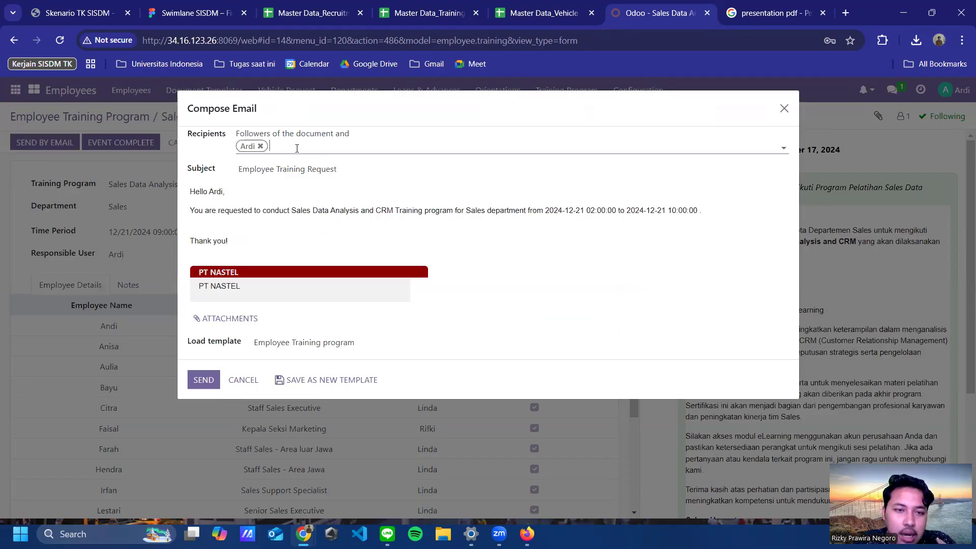
pyautogui.click(784, 109)
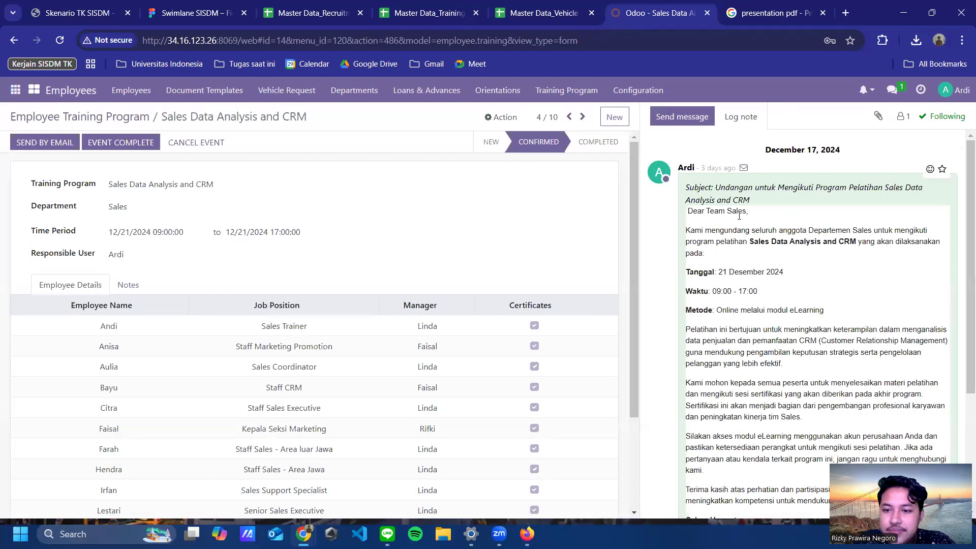
# Step: Read the invitation email to the Sales team logged in the record's chatter
pyautogui.scroll(-1, 752, 239)
pyautogui.scroll(1, 757, 205)
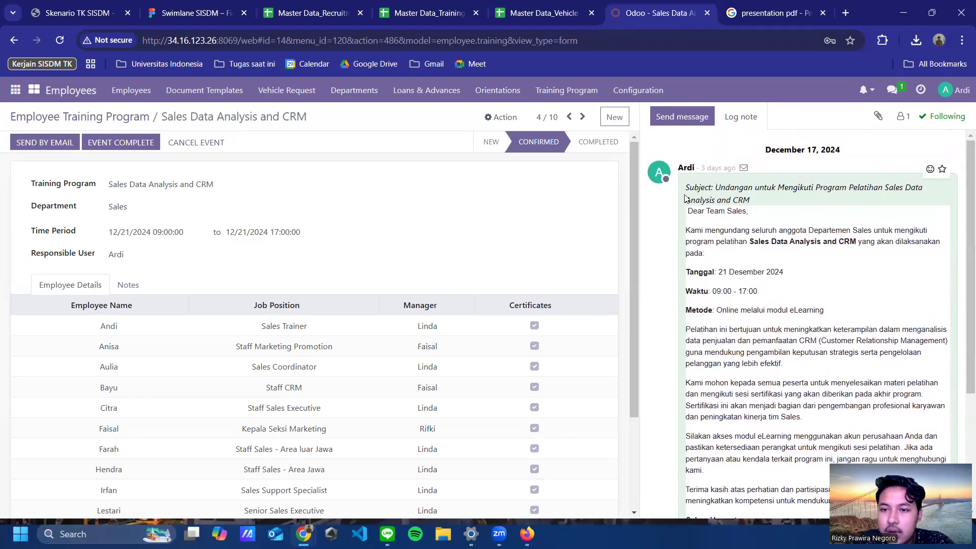
pyautogui.tripleClick(748, 201)
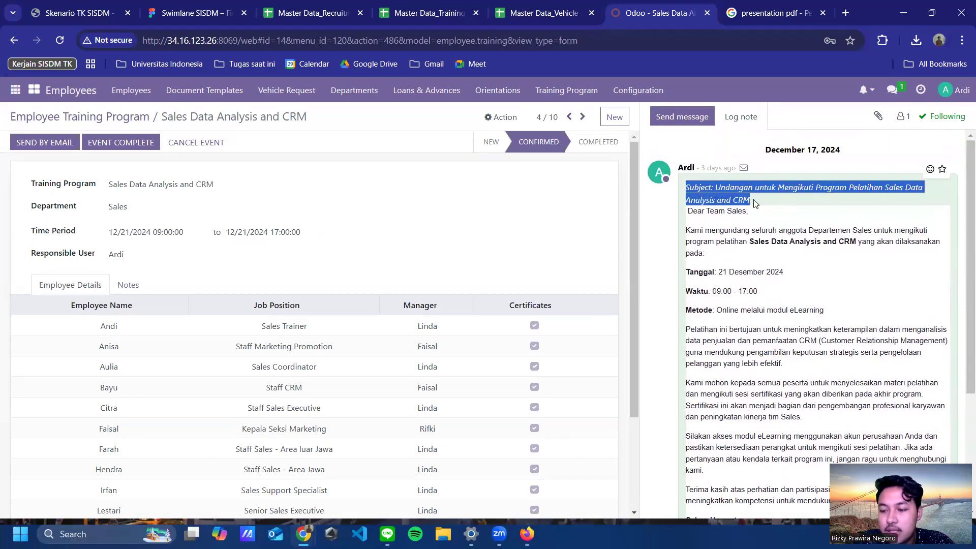
pyautogui.scroll(-3, 743, 310)
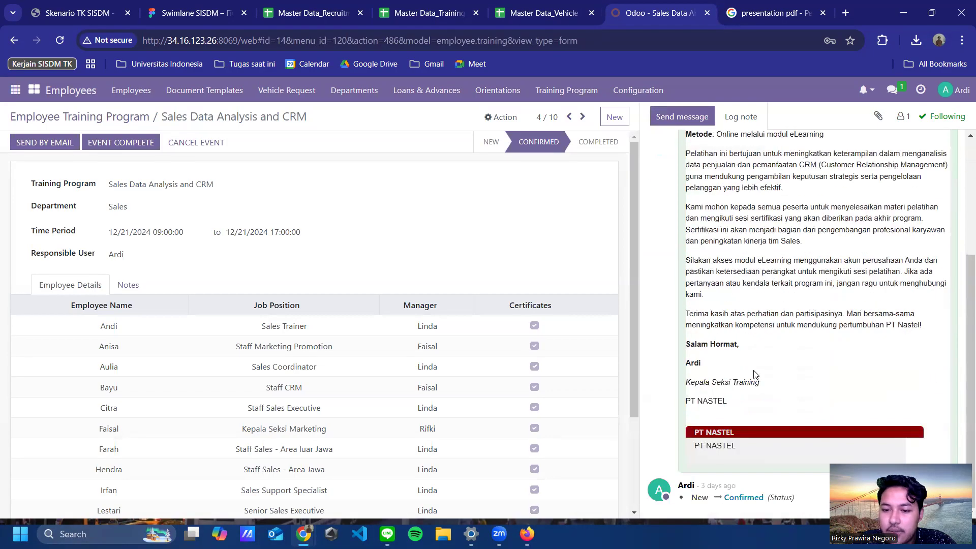
pyautogui.scroll(3, 769, 335)
pyautogui.scroll(-3, 769, 265)
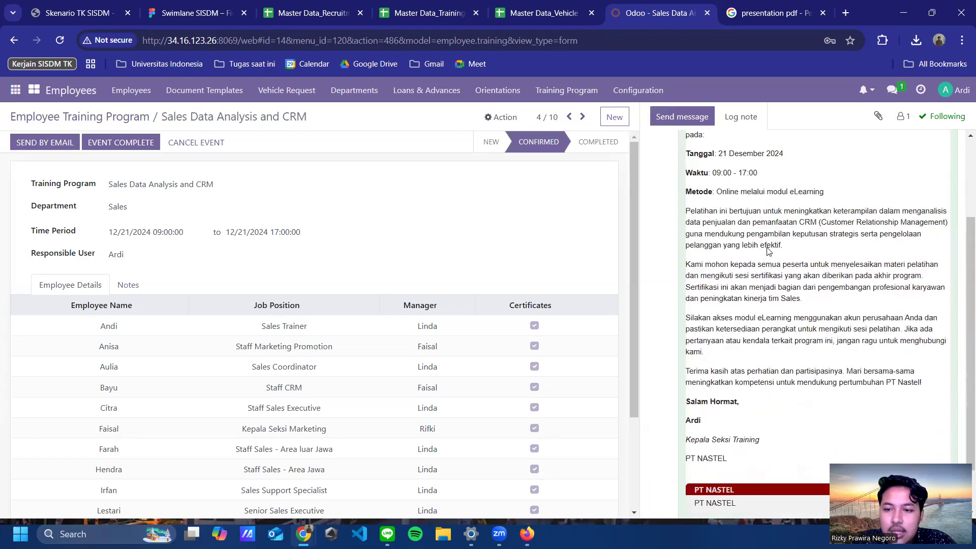
pyautogui.scroll(3, 770, 234)
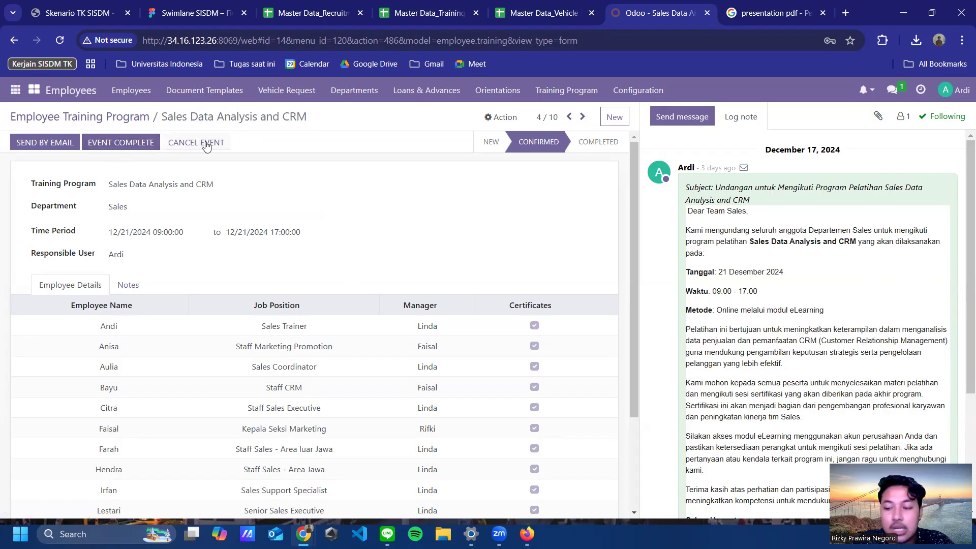
# Step: Review the completed Advanced Network Troubleshooting training record, then return to the apps menu
pyautogui.click(96, 120)
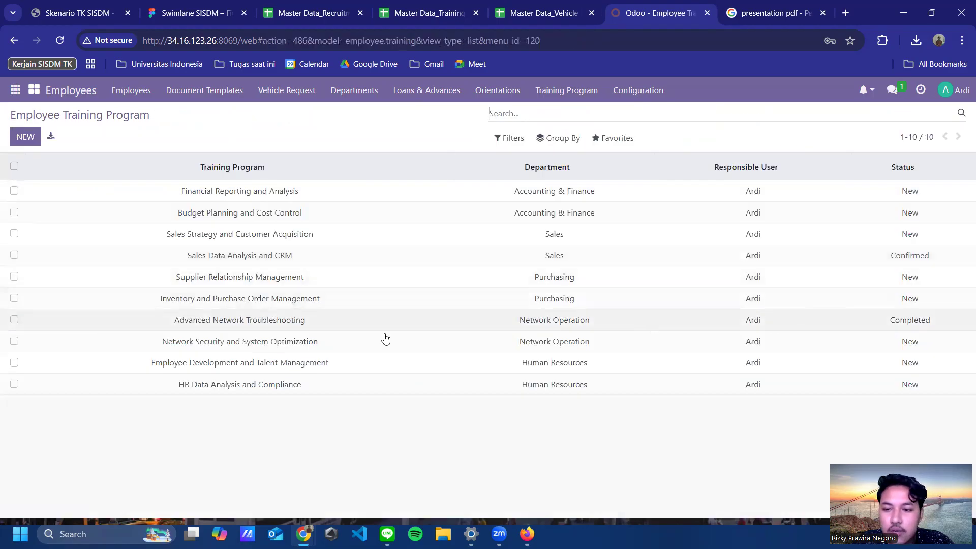
pyautogui.click(335, 328)
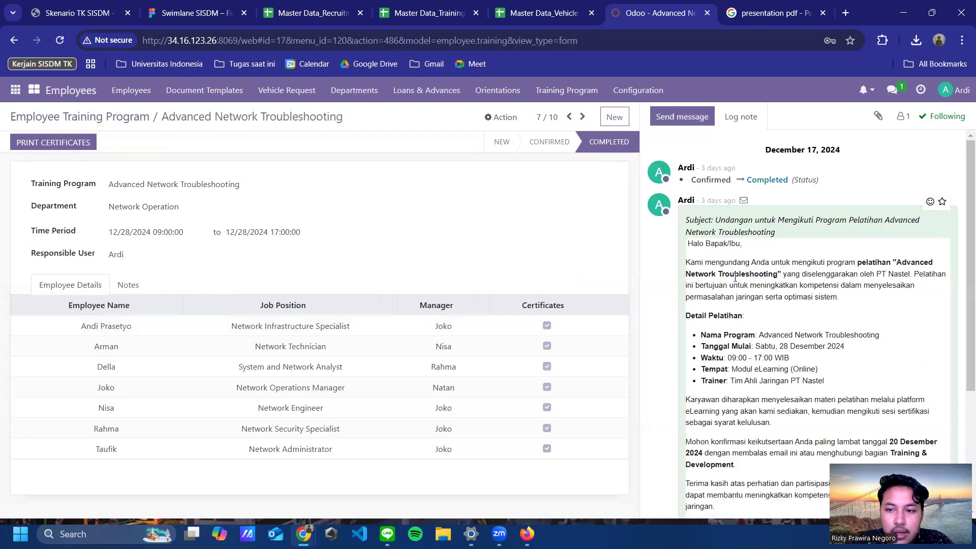
pyautogui.scroll(-3, 735, 283)
pyautogui.scroll(3, 737, 283)
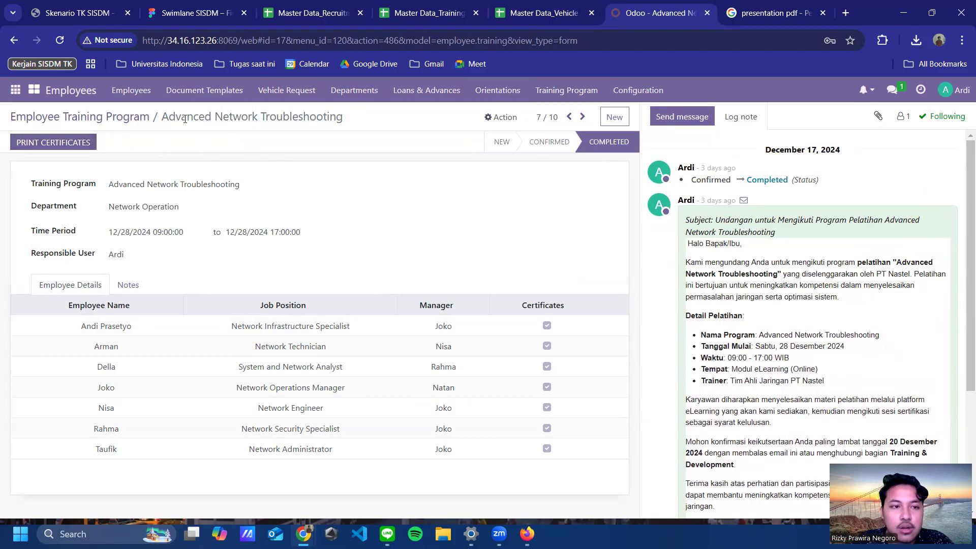
pyautogui.click(37, 90)
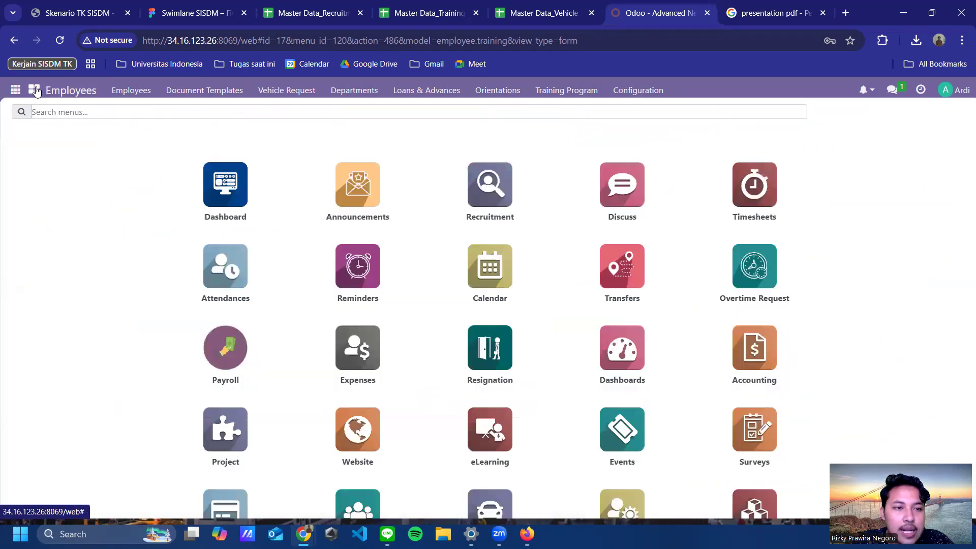
# Step: Open eLearning and start a new course from All Courses
pyautogui.click(490, 417)
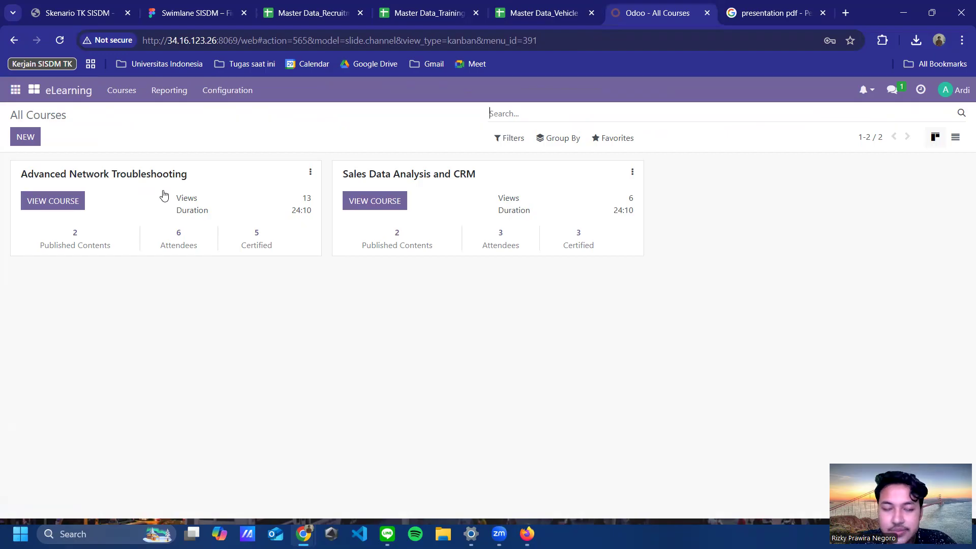
pyautogui.click(22, 140)
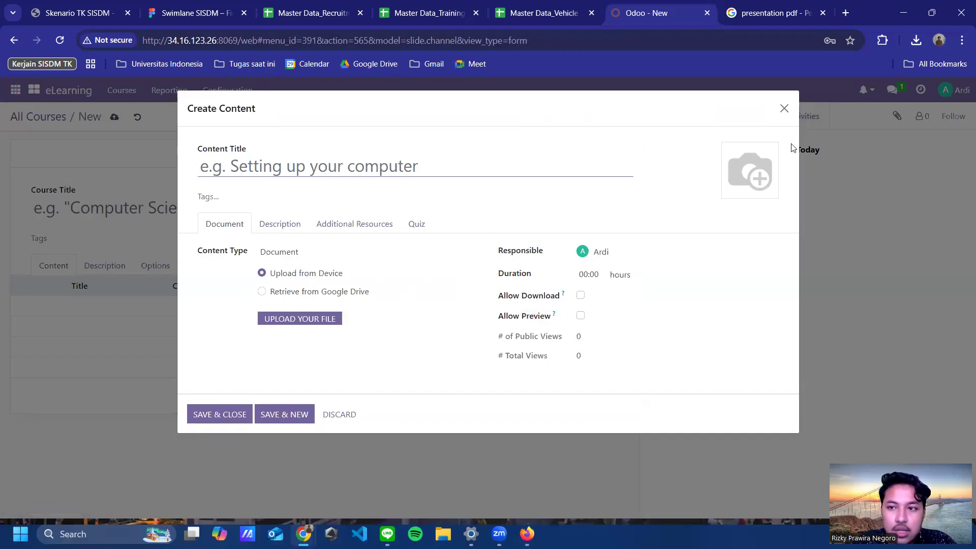
# Step: Dismiss the content dialog and check the certification list without adding one
pyautogui.click(785, 109)
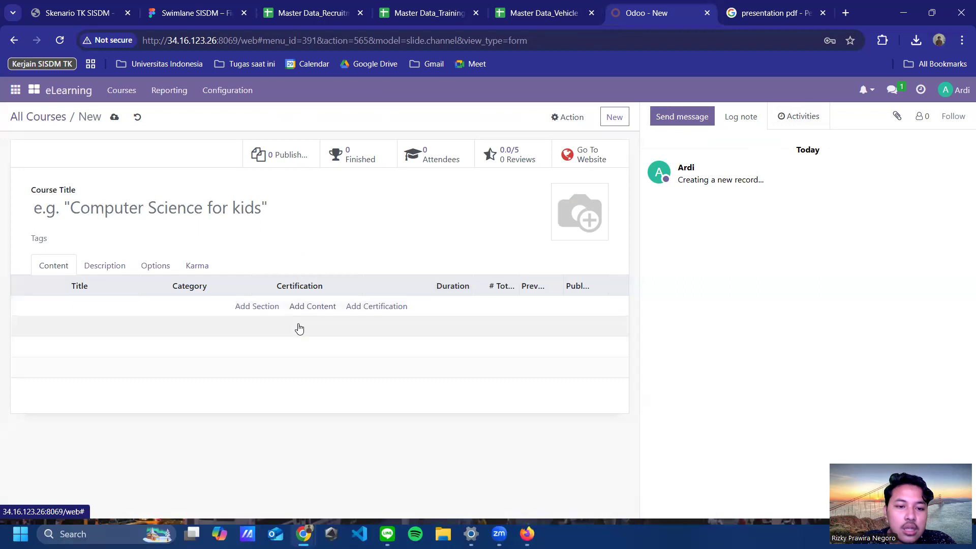
pyautogui.click(381, 308)
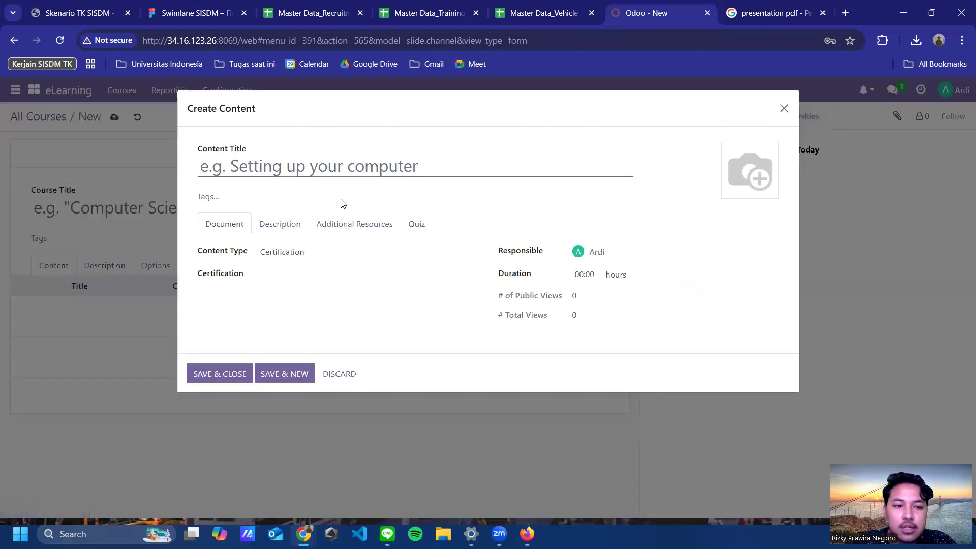
pyautogui.click(307, 273)
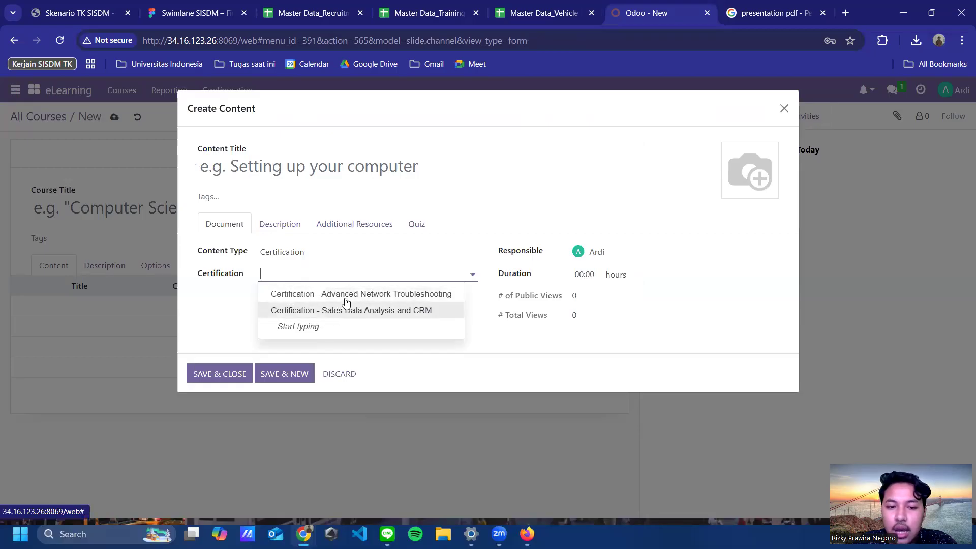
pyautogui.click(784, 108)
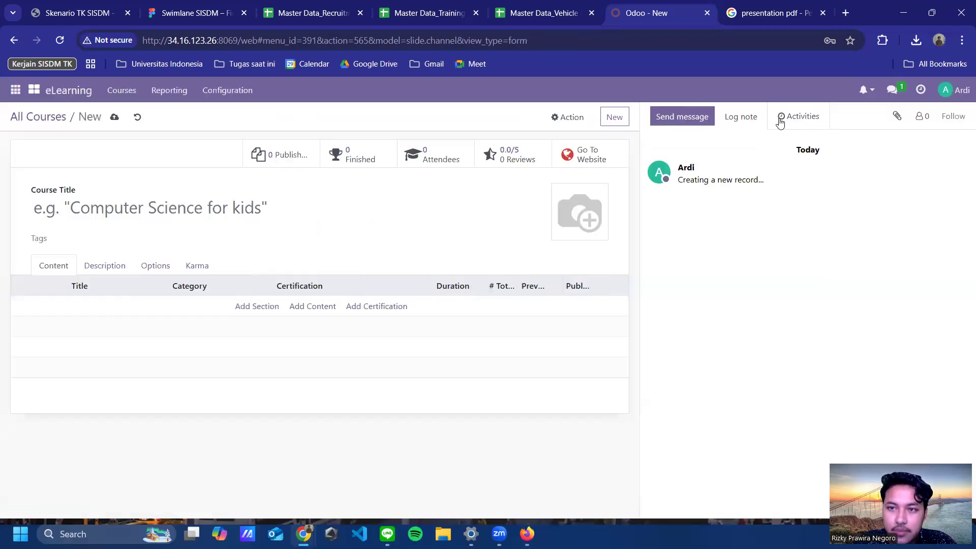
# Step: Try a new certification's question and answer form, discard it, and return to Certifications
pyautogui.click(121, 90)
pyautogui.click(148, 160)
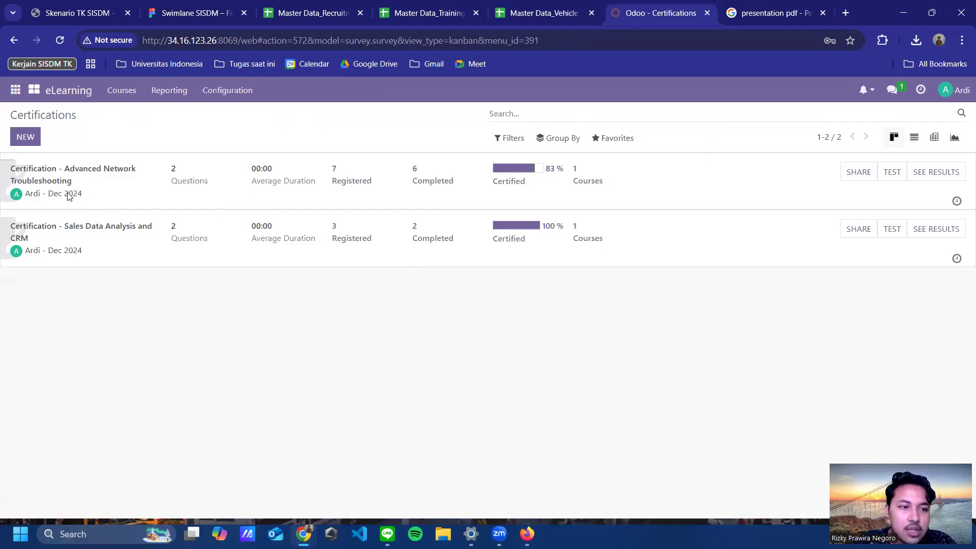
pyautogui.click(28, 136)
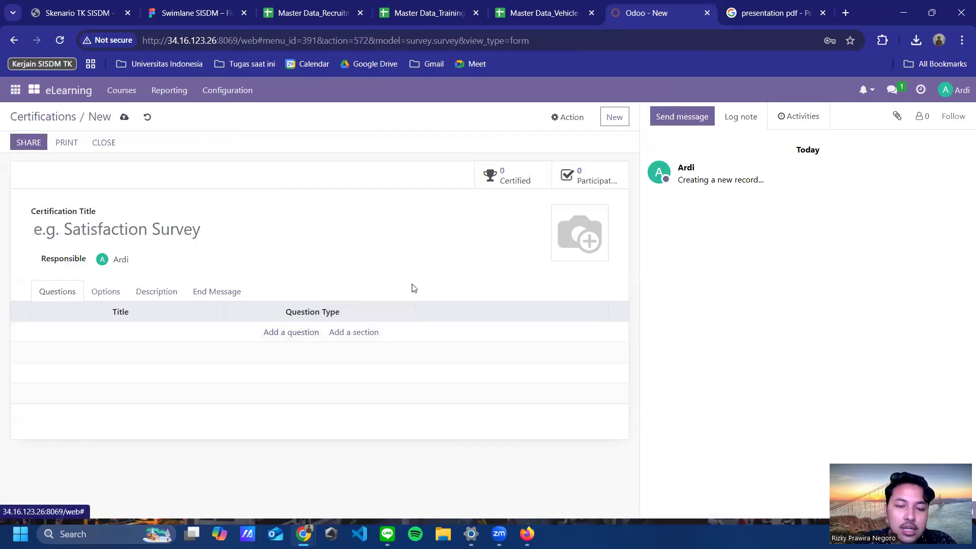
pyautogui.click(300, 332)
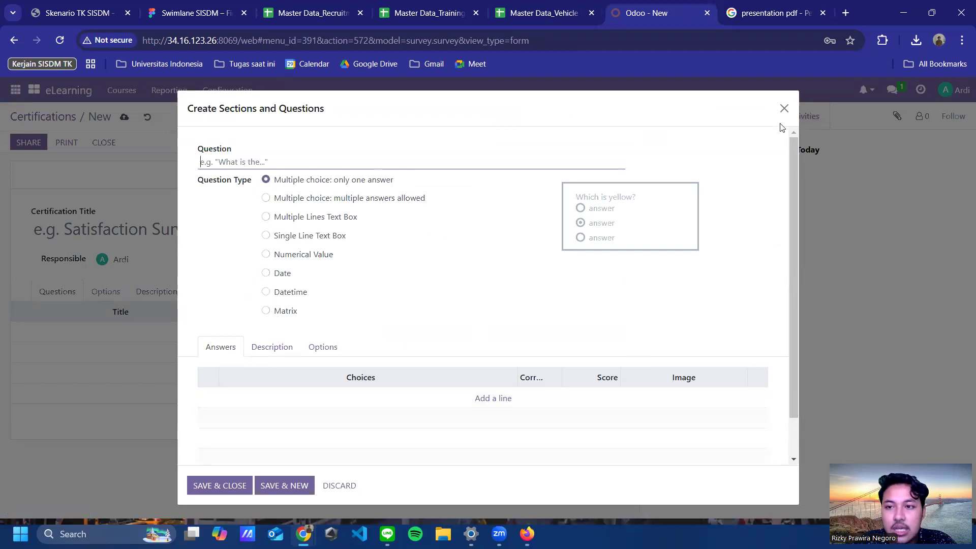
pyautogui.click(492, 402)
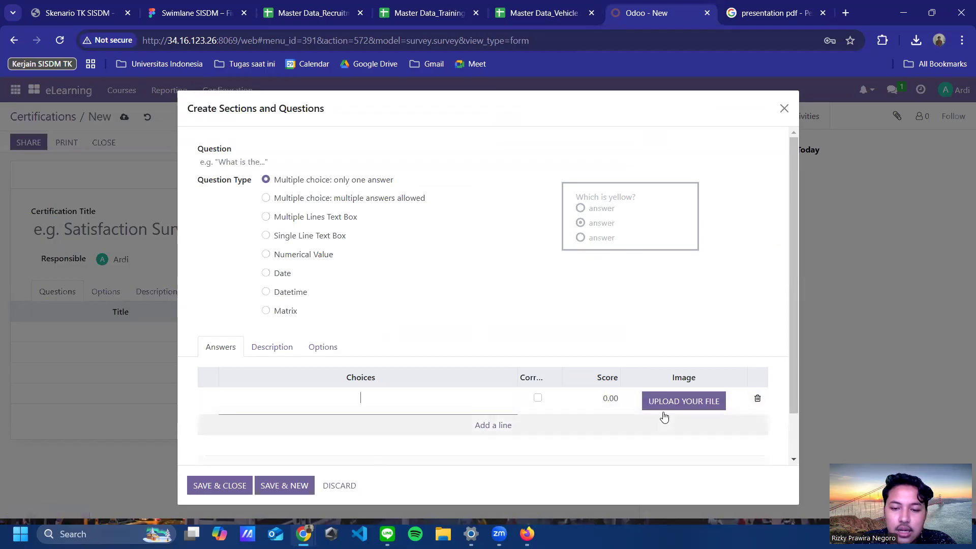
pyautogui.click(784, 108)
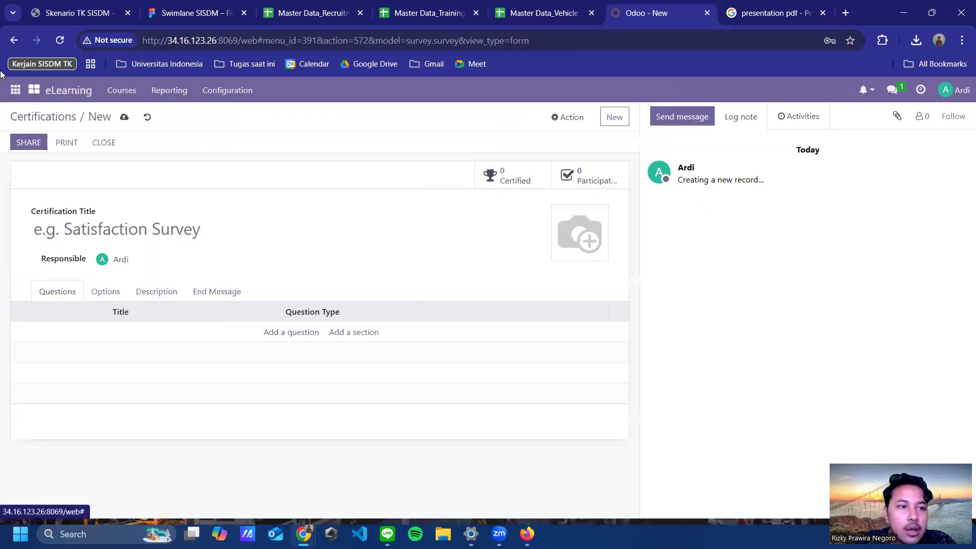
pyautogui.click(59, 118)
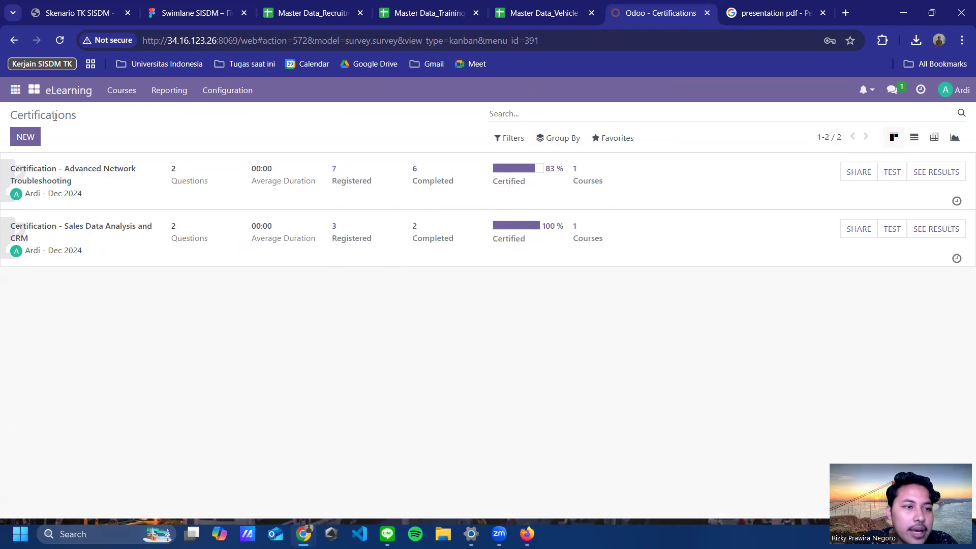
# Step: From the Courses overview, view the Advanced Network Troubleshooting slide content, then return to All Courses
pyautogui.click(122, 93)
pyautogui.click(138, 117)
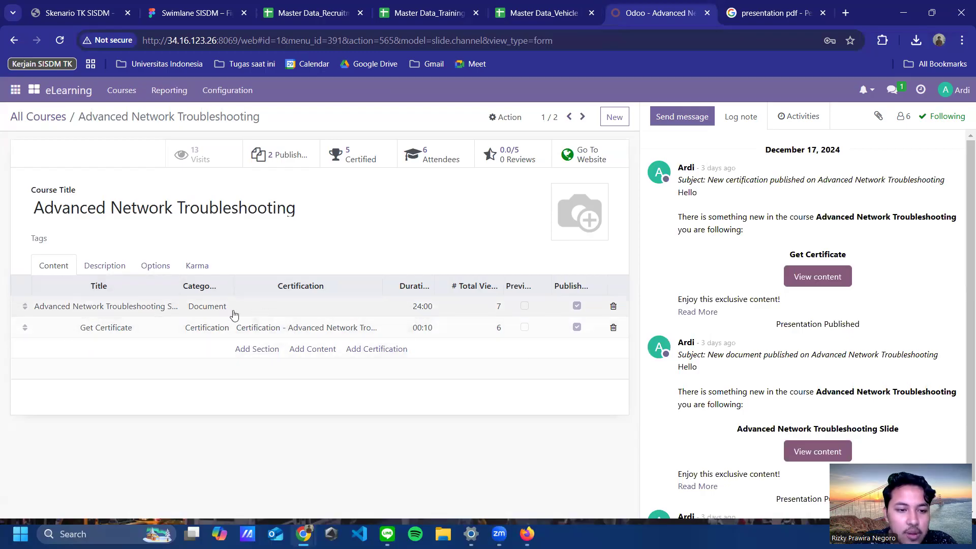
pyautogui.click(255, 311)
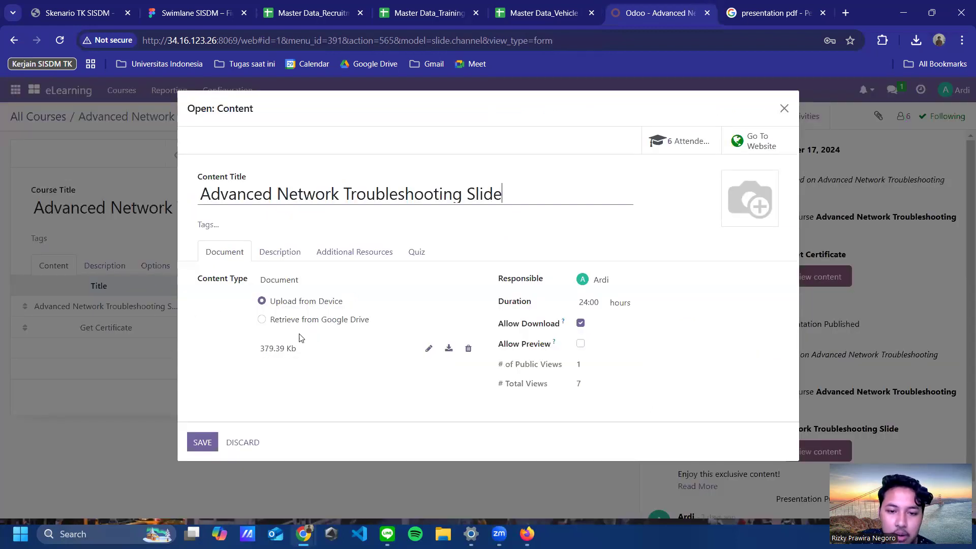
pyautogui.click(783, 109)
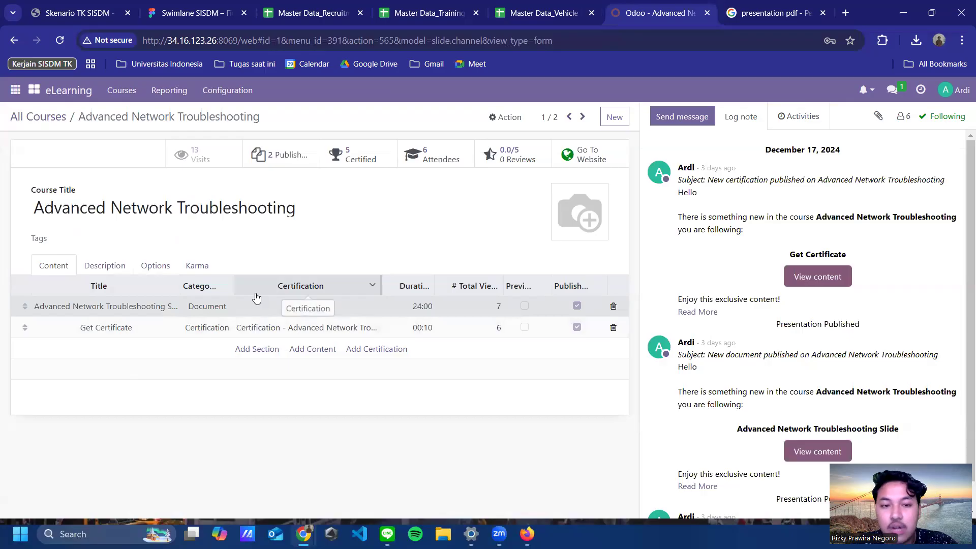
pyautogui.click(121, 90)
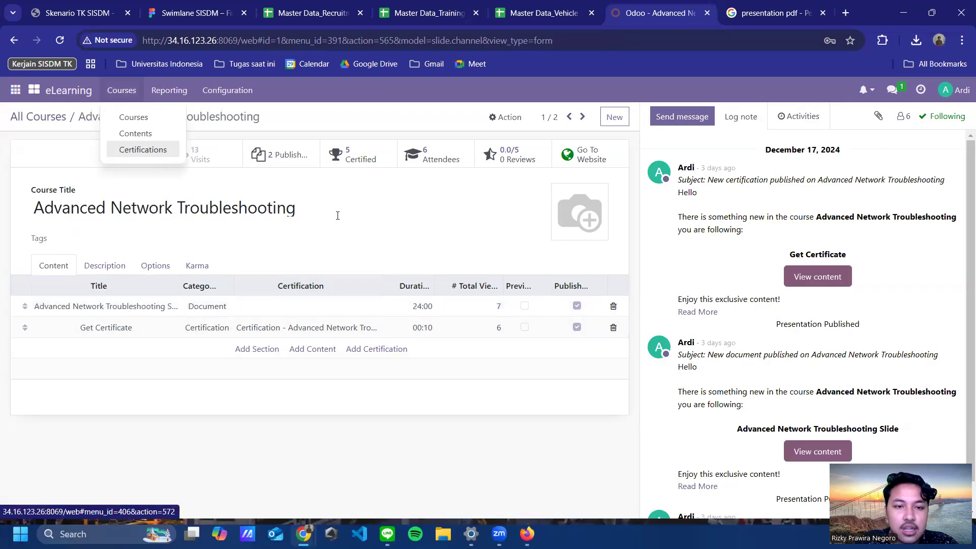
pyautogui.click(487, 233)
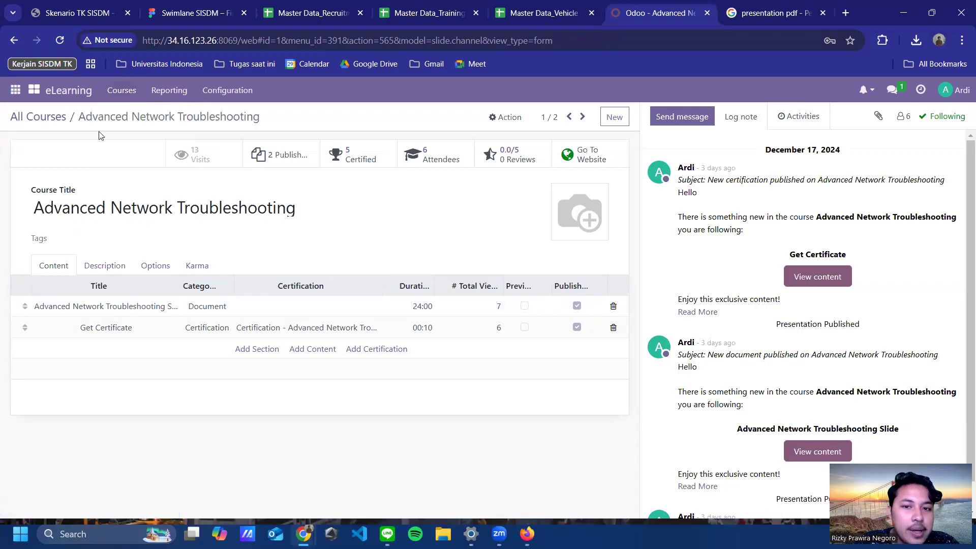
pyautogui.click(55, 117)
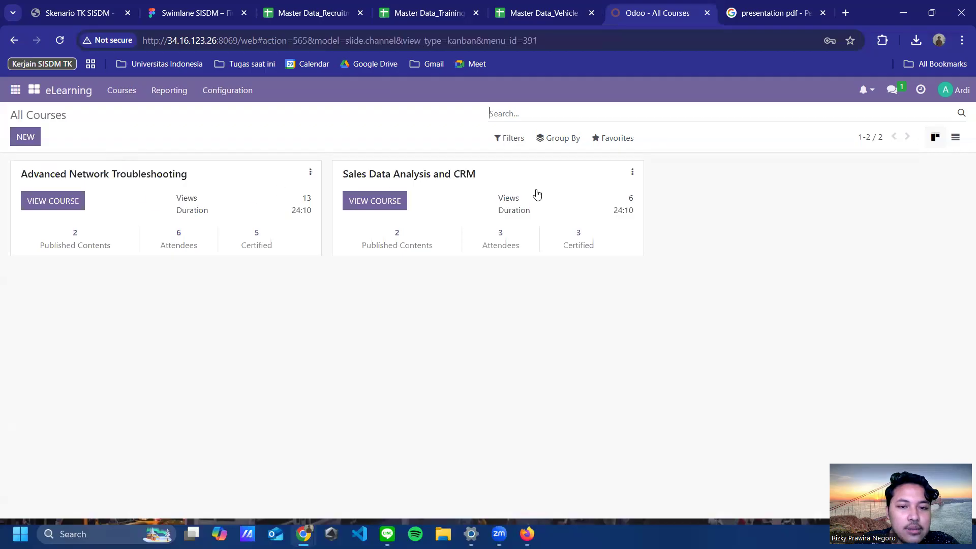
pyautogui.click(540, 235)
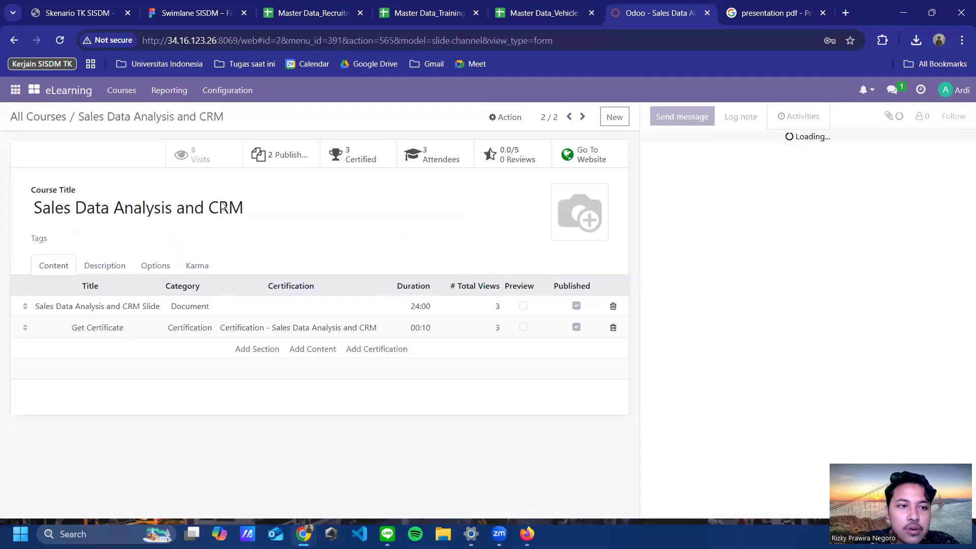
pyautogui.click(53, 120)
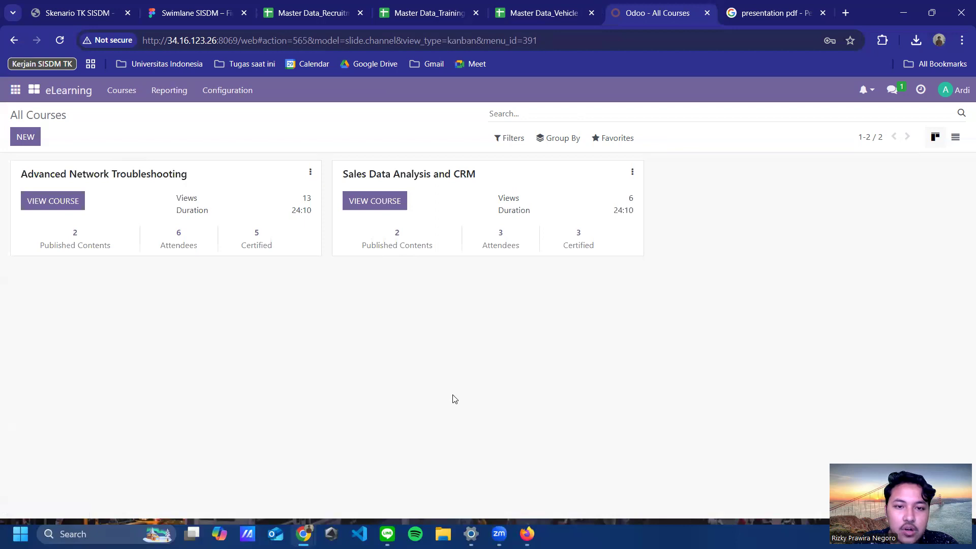
pyautogui.click(417, 175)
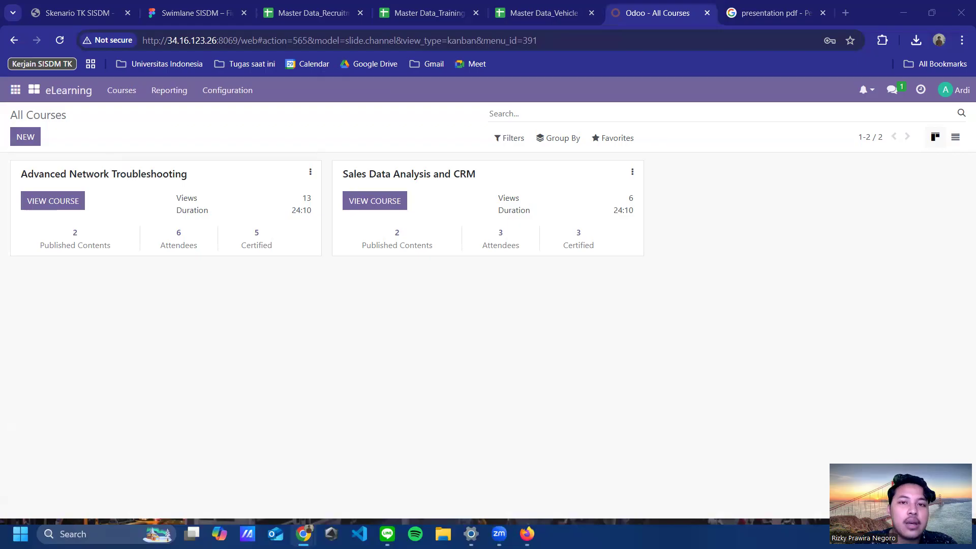
# Step: In the other browser, log out of the current Odoo account
pyautogui.hotkey('alt', 'Tab')
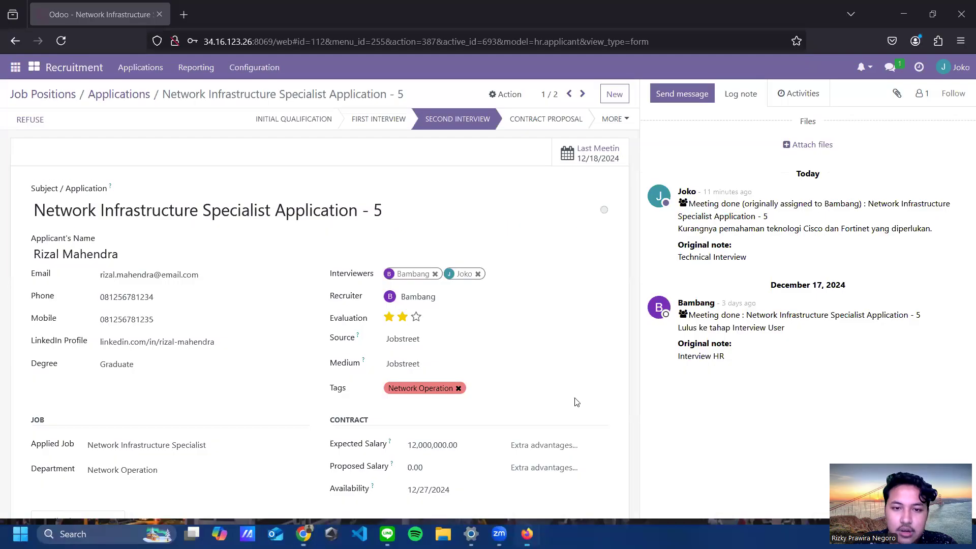
pyautogui.click(952, 70)
pyautogui.click(910, 185)
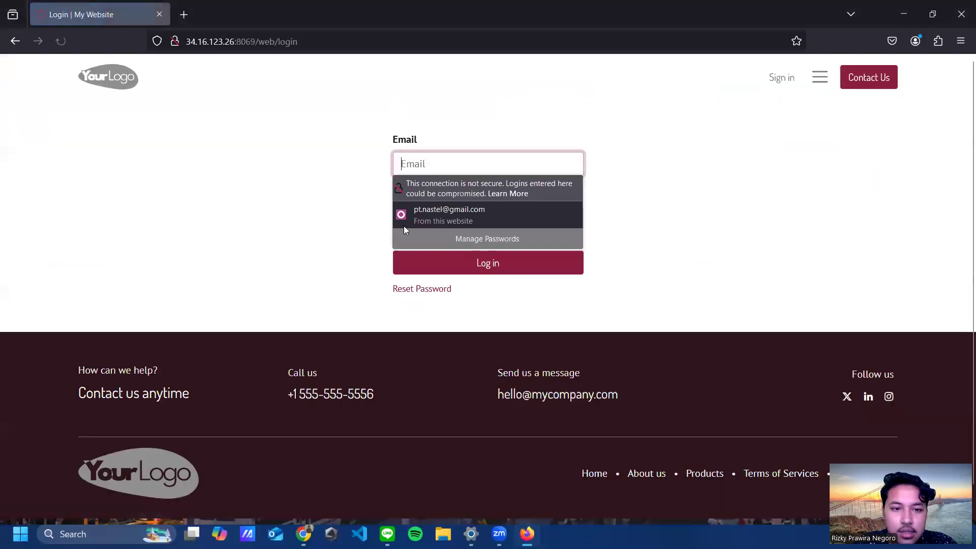
# Step: Sign in with the employee's e-mail address and password
pyautogui.click(487, 155)
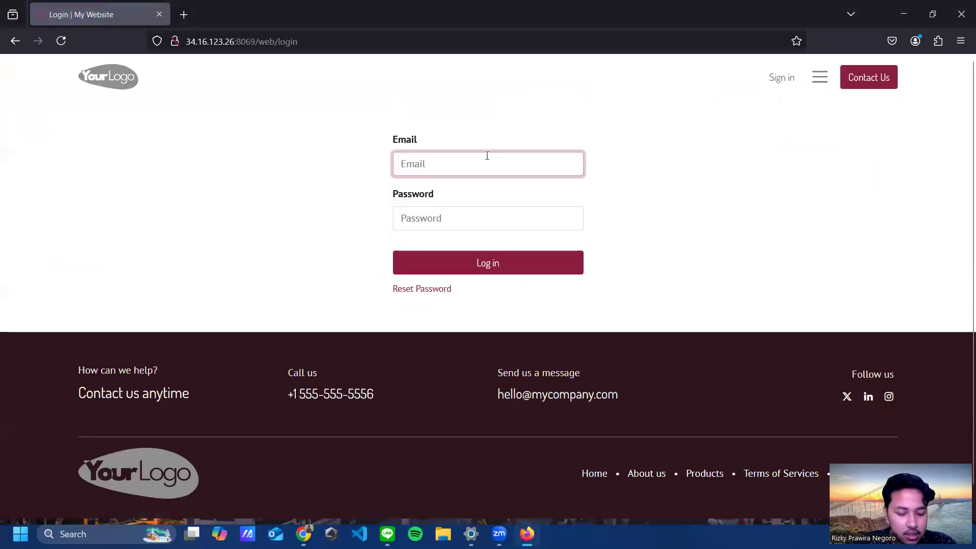
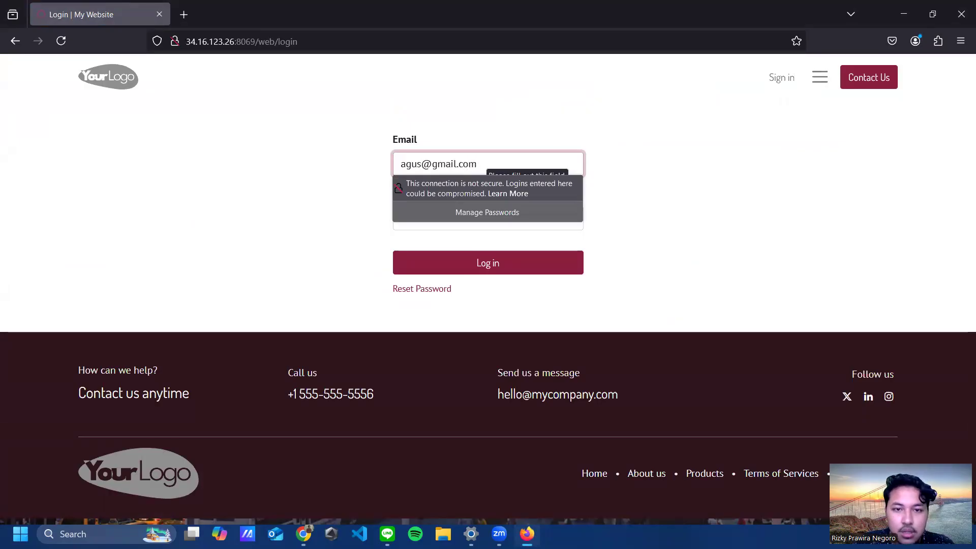
pyautogui.press('Tab')
pyautogui.write('1')
pyautogui.press('Return')
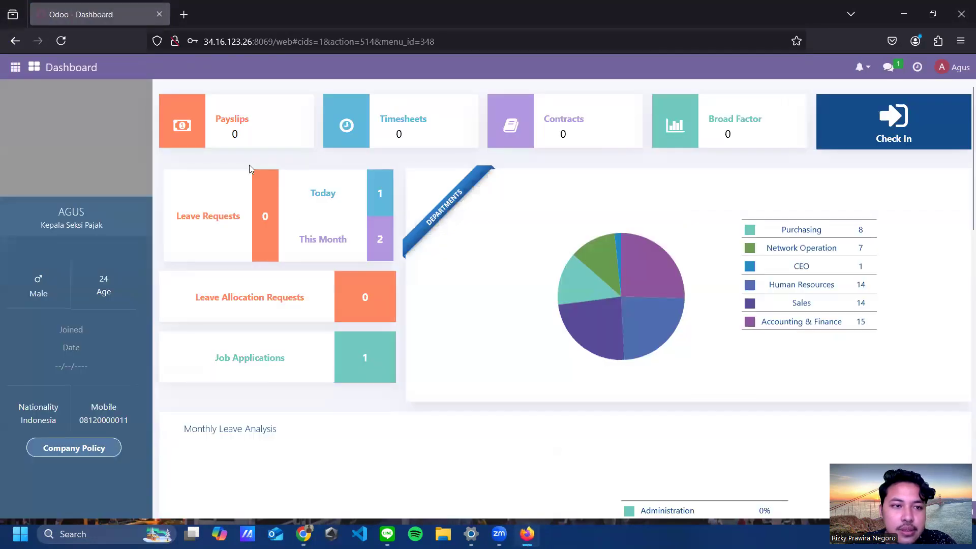
# Step: Open the eLearning app and view the Sales Data Analysis and CRM course page
pyautogui.click(34, 67)
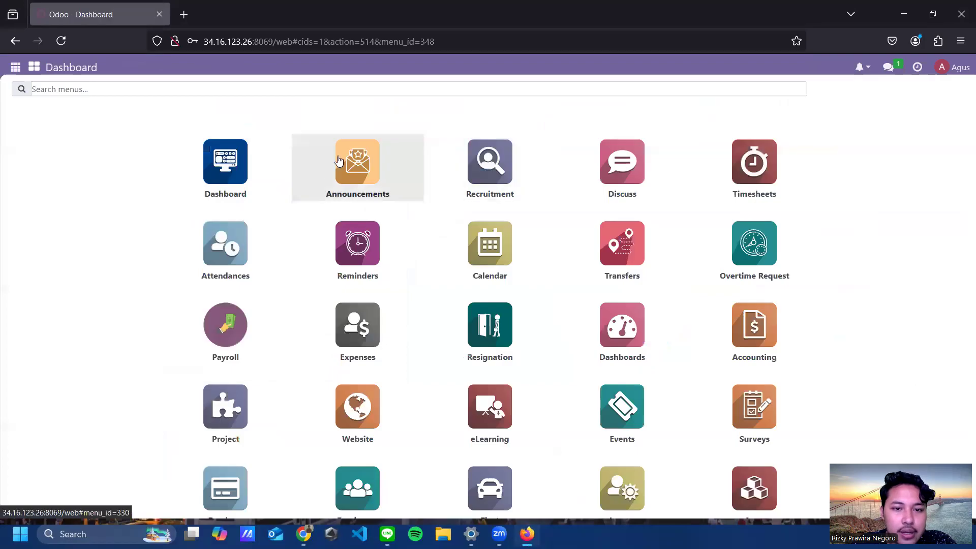
pyautogui.click(510, 410)
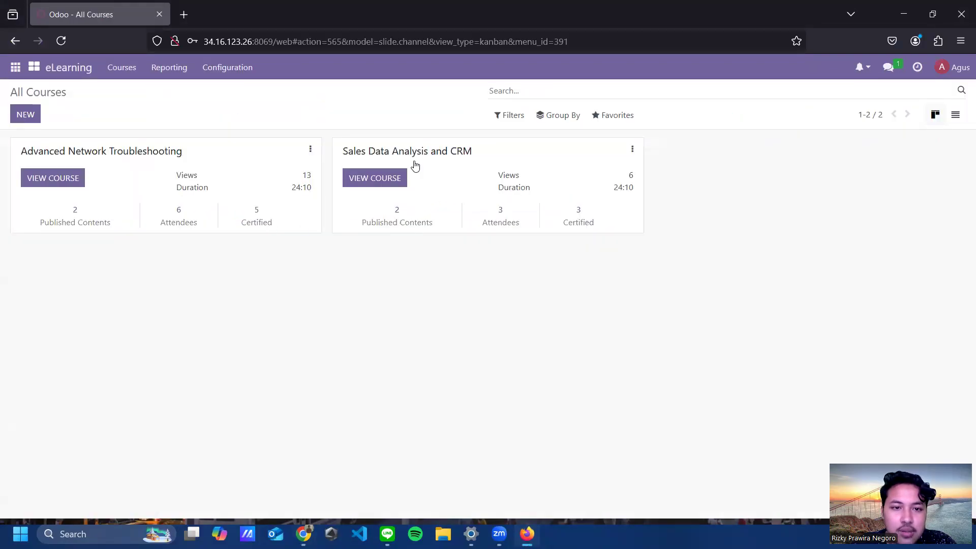
pyautogui.click(371, 179)
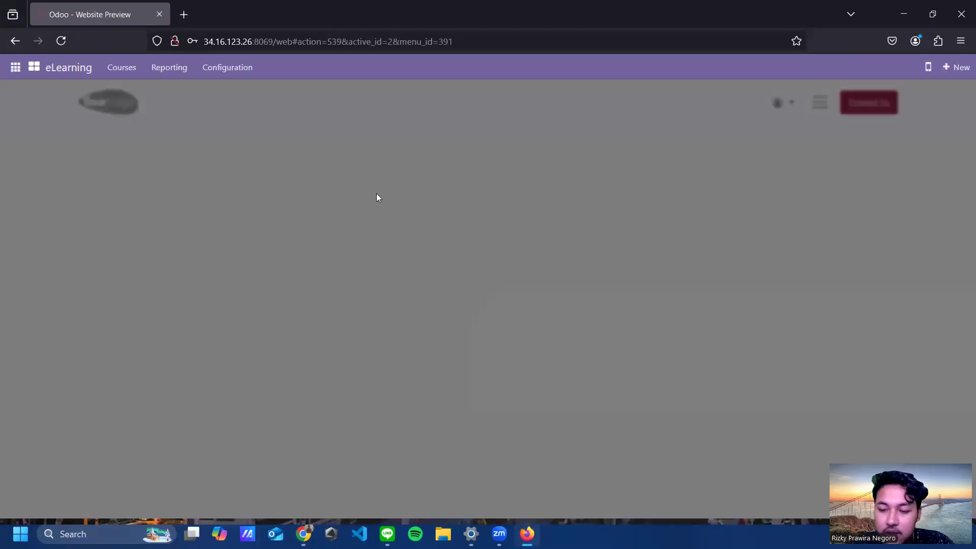
pyautogui.scroll(-3, 566, 244)
pyautogui.scroll(3, 555, 159)
pyautogui.scroll(-3, 538, 334)
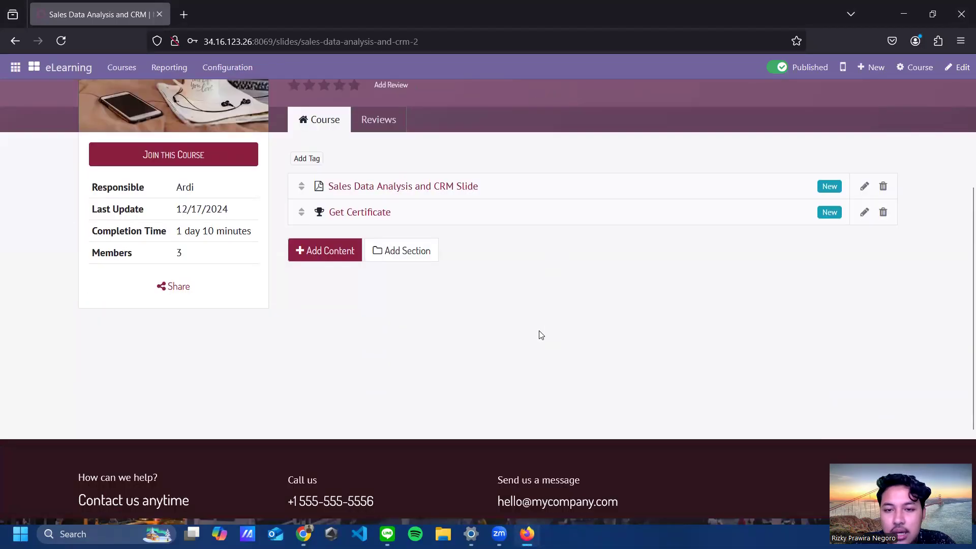
pyautogui.scroll(3, 539, 334)
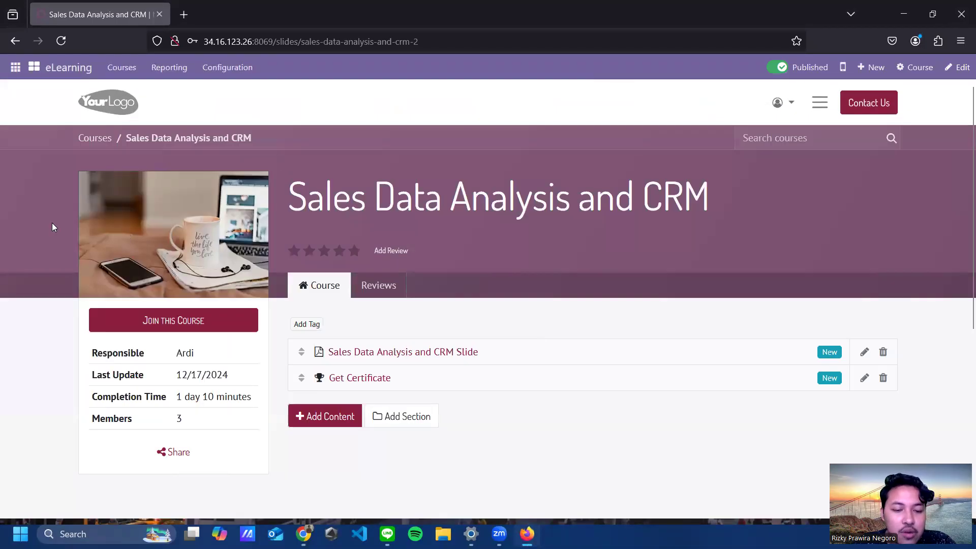
# Step: Join the Sales Data Analysis and CRM course and page through its Slide lesson
pyautogui.click(163, 328)
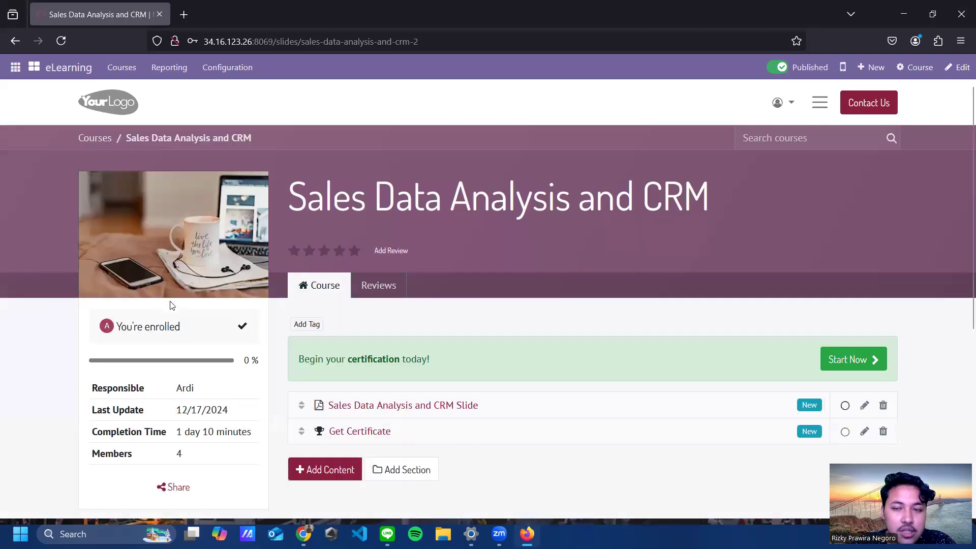
pyautogui.scroll(-3, 605, 267)
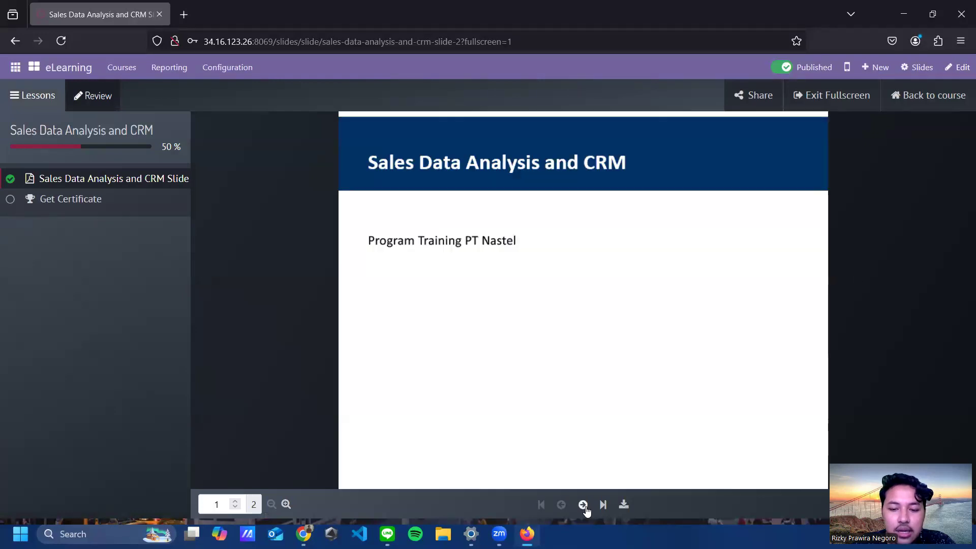
pyautogui.click(583, 504)
pyautogui.click(561, 505)
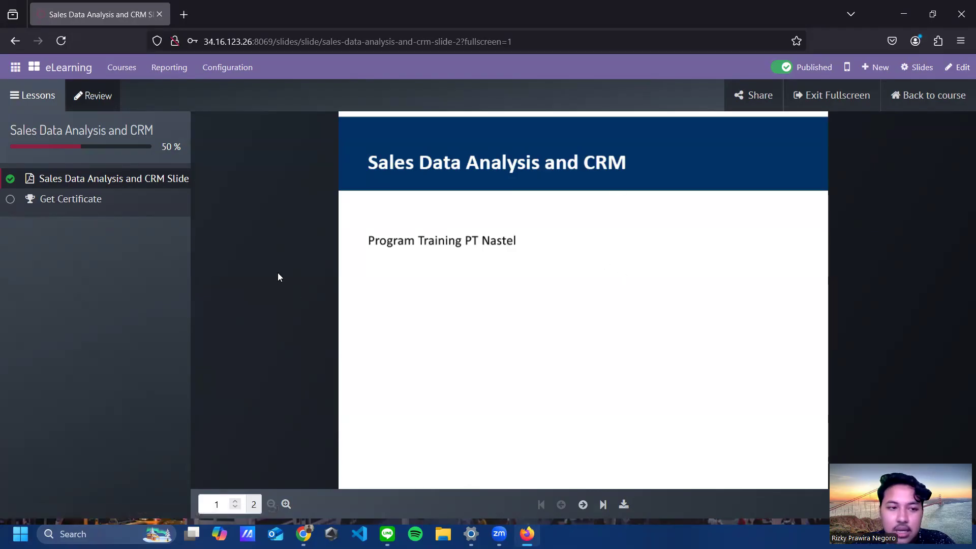
# Step: Begin the Get Certificate test and submit answers D 'Menambah biaya' and C 'Menghapus stok'
pyautogui.click(79, 200)
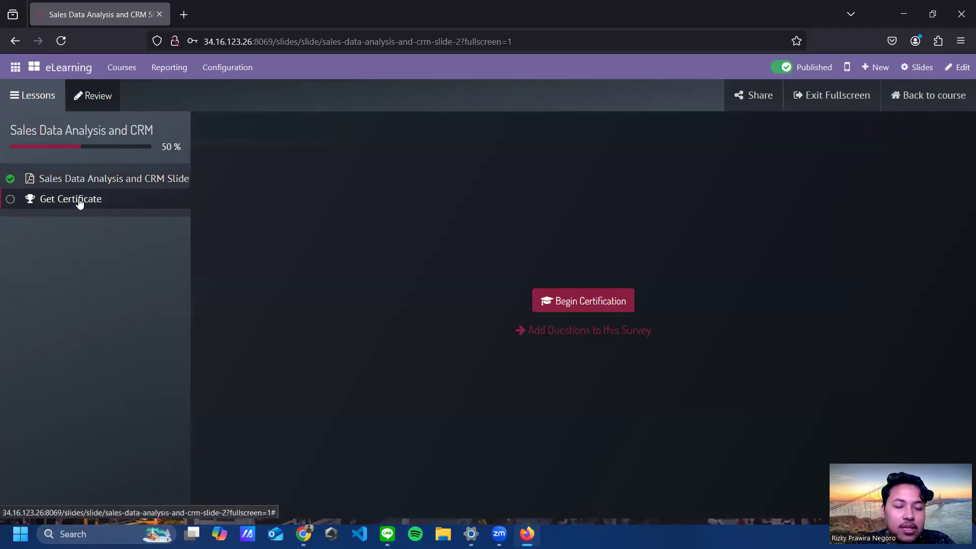
pyautogui.click(563, 304)
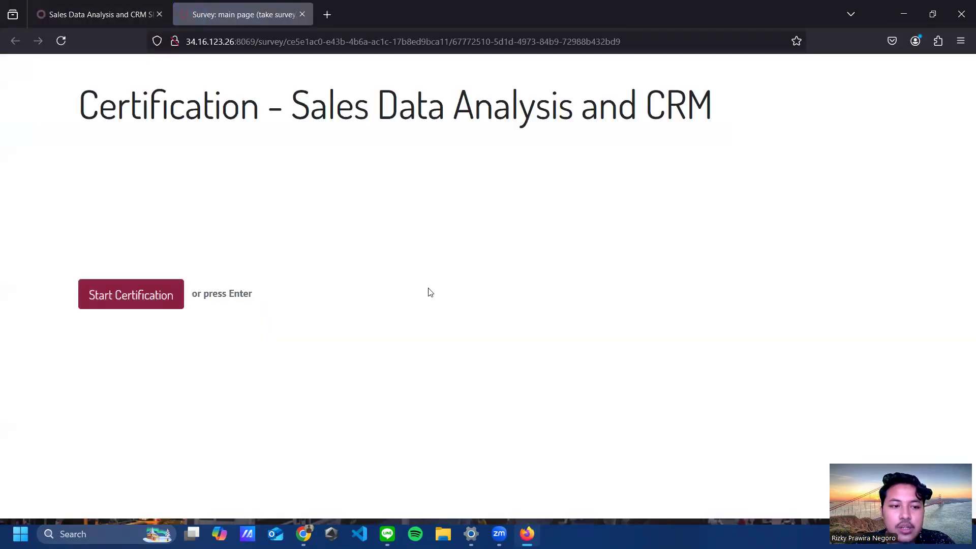
pyautogui.click(135, 301)
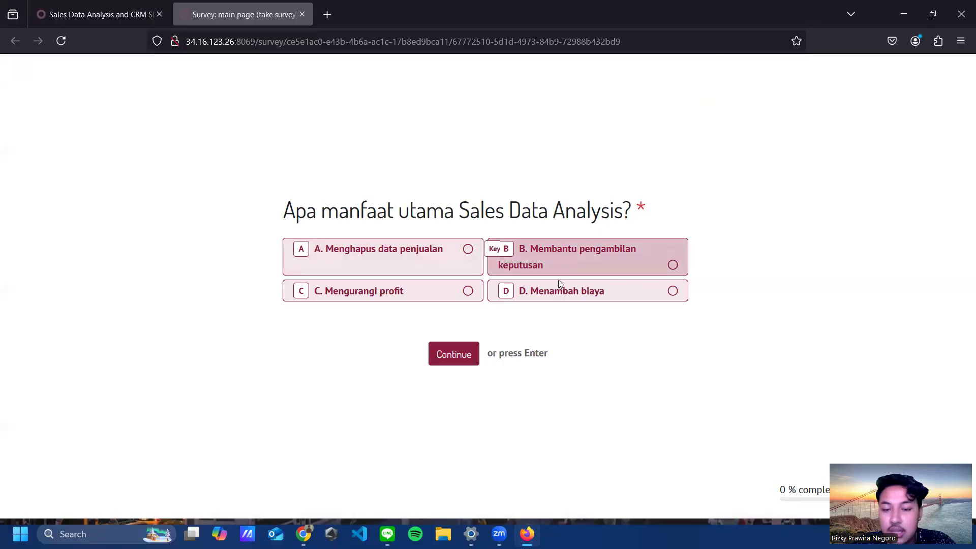
pyautogui.click(555, 295)
pyautogui.click(458, 351)
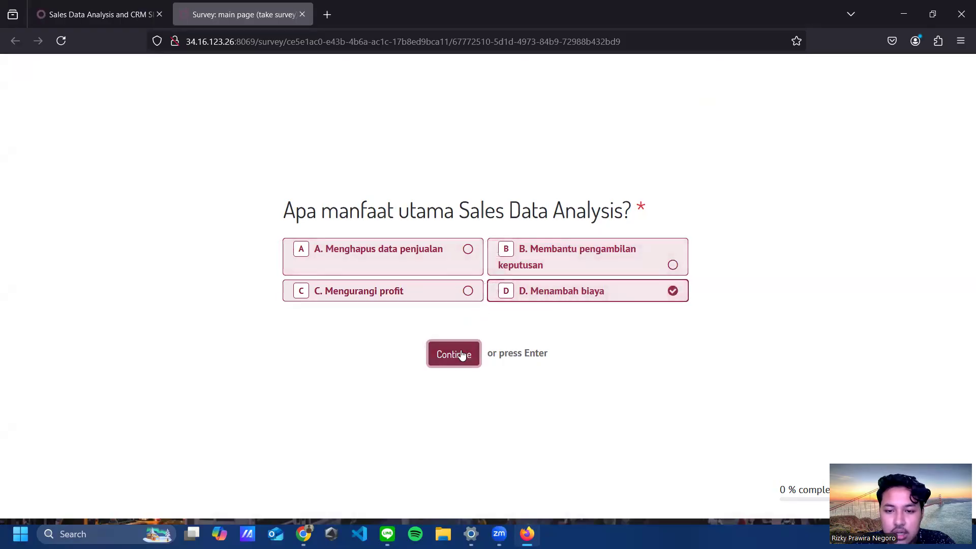
pyautogui.click(451, 296)
pyautogui.click(457, 355)
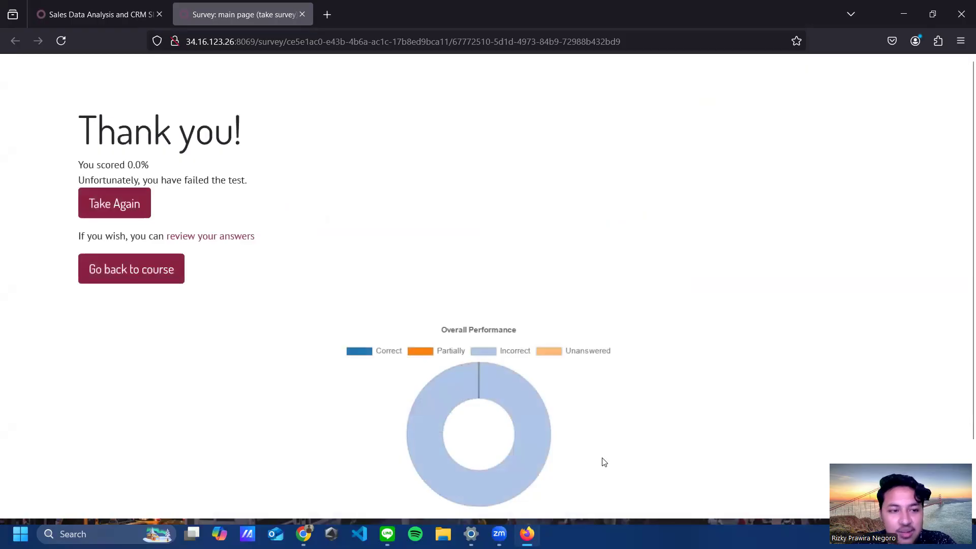
# Step: Retake the certification answering B on both questions, then download the certificate
pyautogui.click(130, 208)
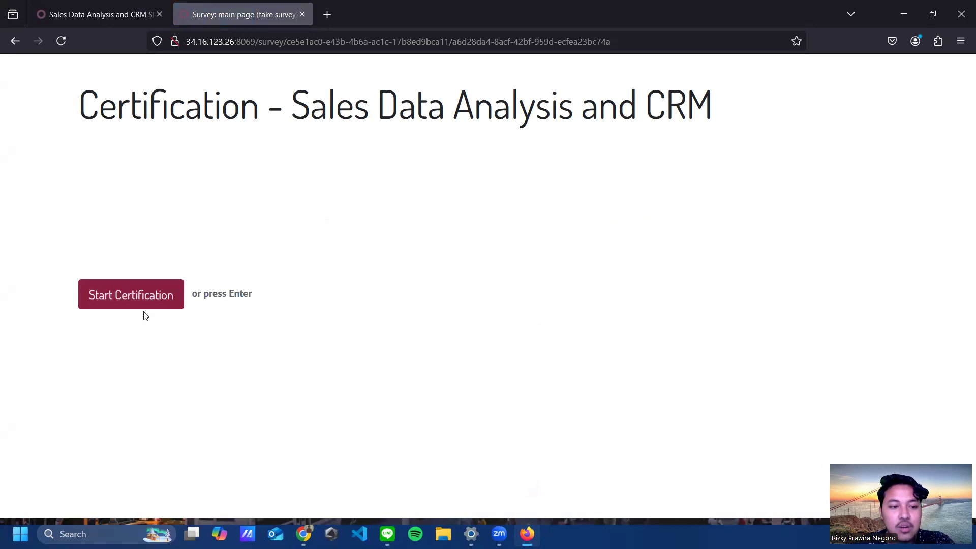
pyautogui.click(122, 298)
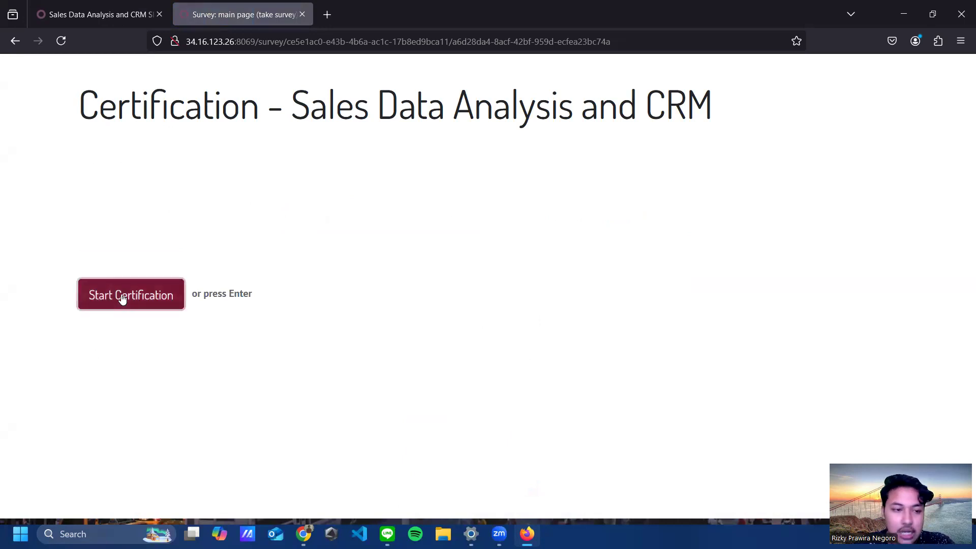
pyautogui.click(549, 257)
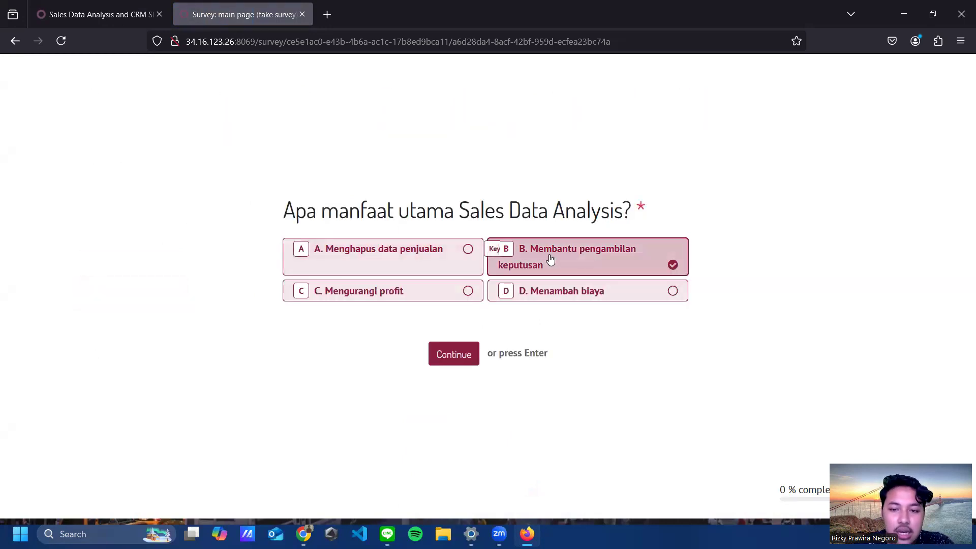
pyautogui.click(454, 353)
pyautogui.click(564, 258)
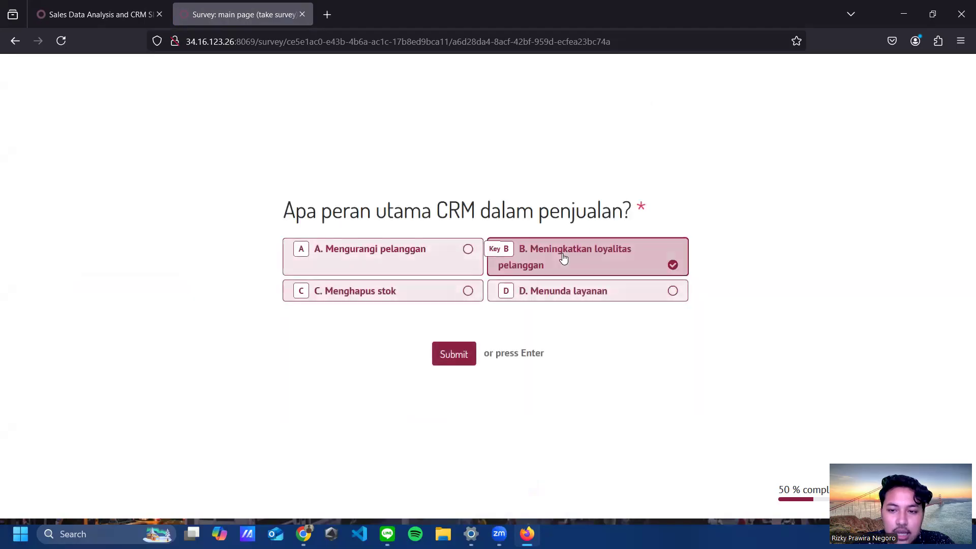
pyautogui.click(454, 354)
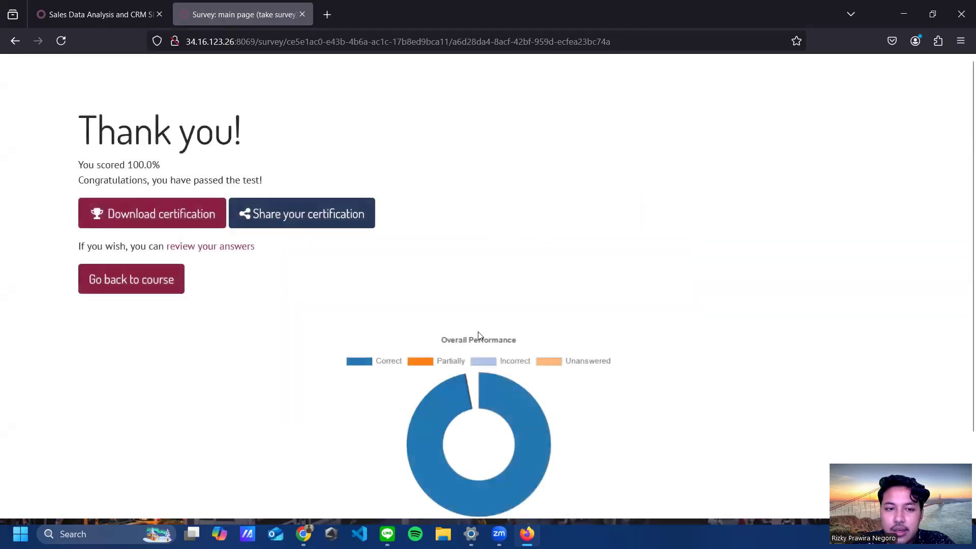
pyautogui.click(135, 213)
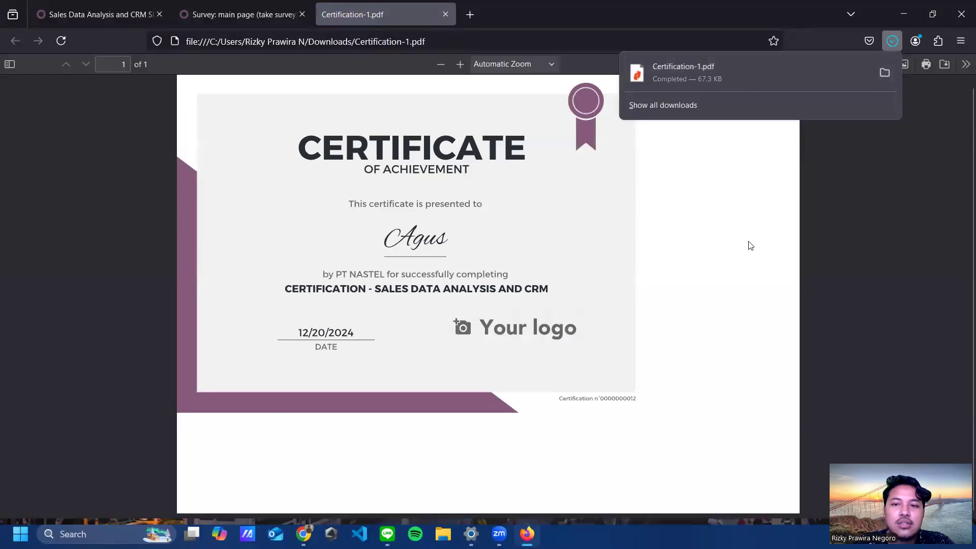
# Step: Return to the eLearning course list, view the HR Dashboard, then bring the other browser forward
pyautogui.click(751, 245)
pyautogui.click(124, 18)
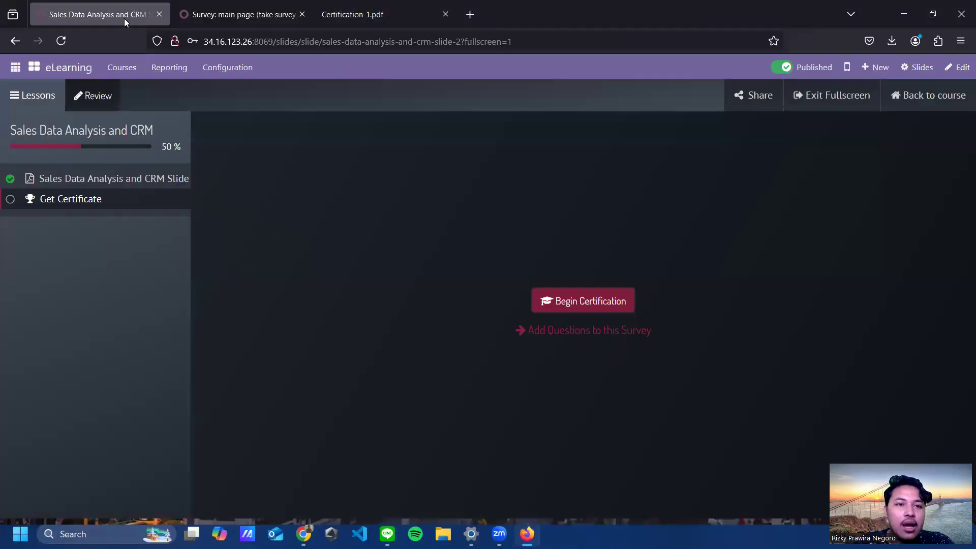
pyautogui.click(55, 73)
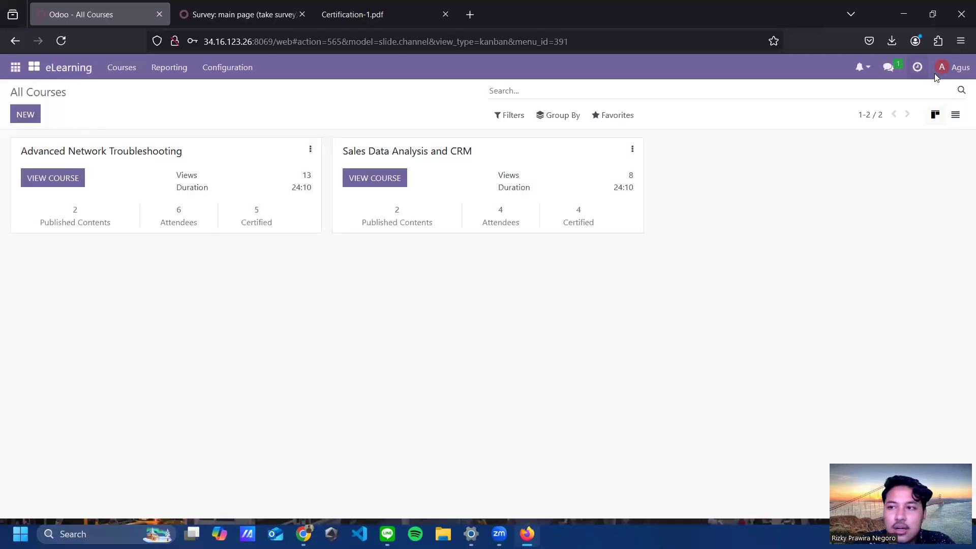
pyautogui.click(34, 66)
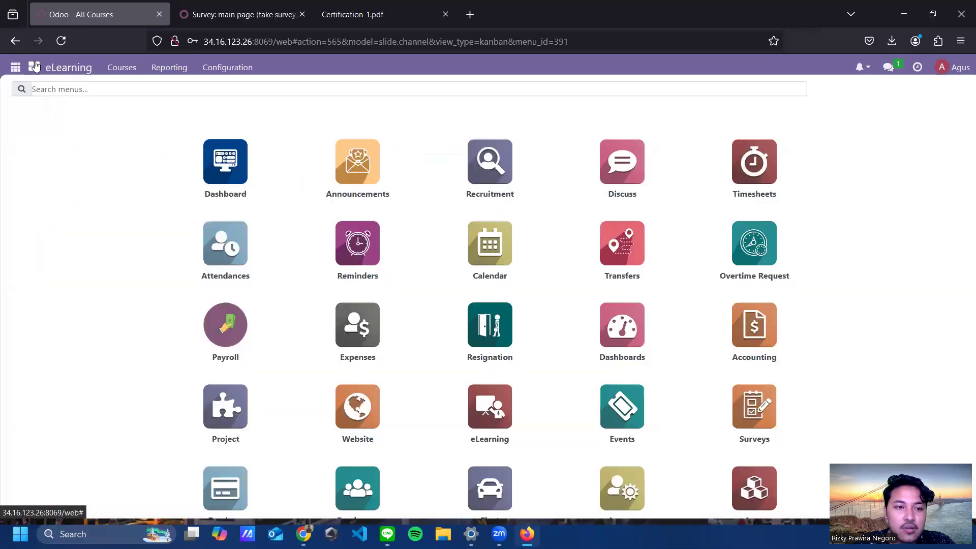
pyautogui.click(211, 173)
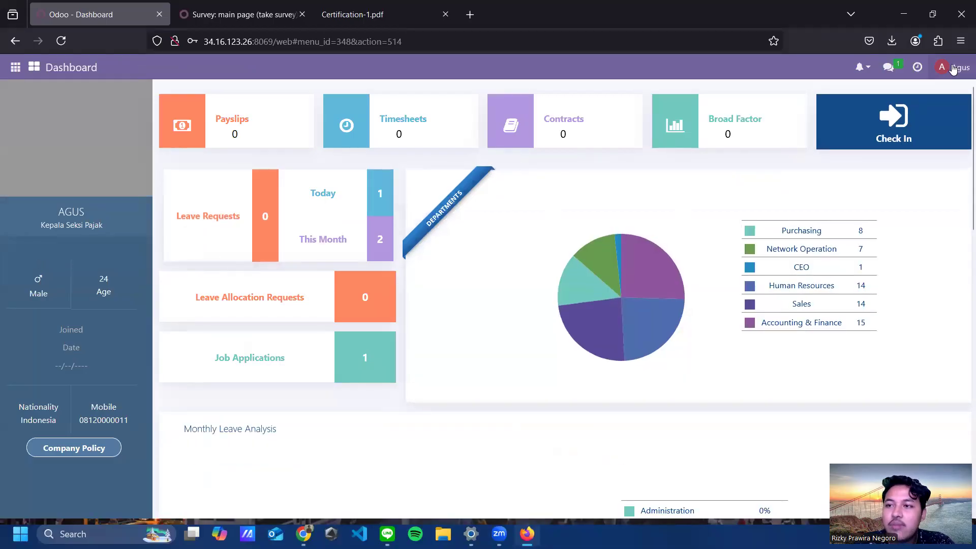
pyautogui.click(903, 14)
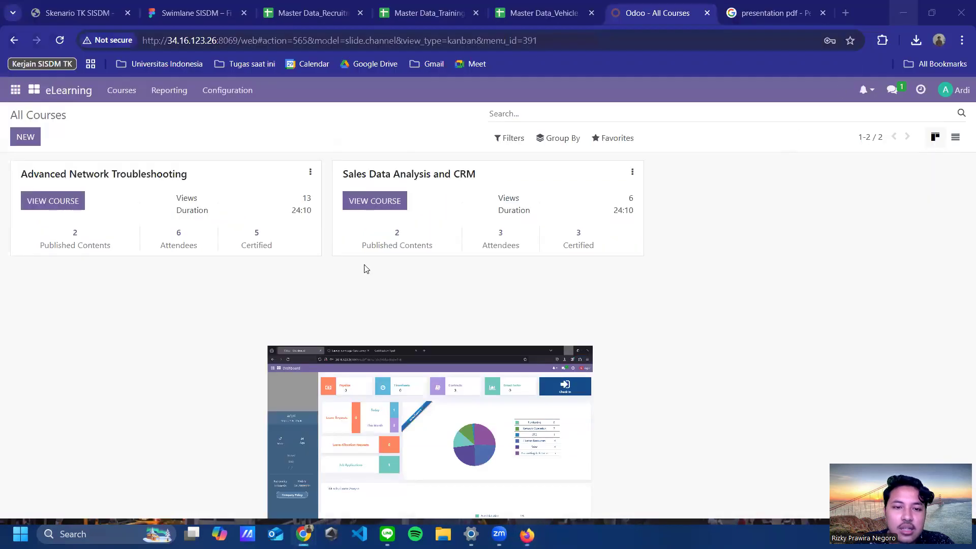
# Step: Refresh the course list and inspect the Get Certificate content's quiz, resources and description tabs
pyautogui.click(60, 40)
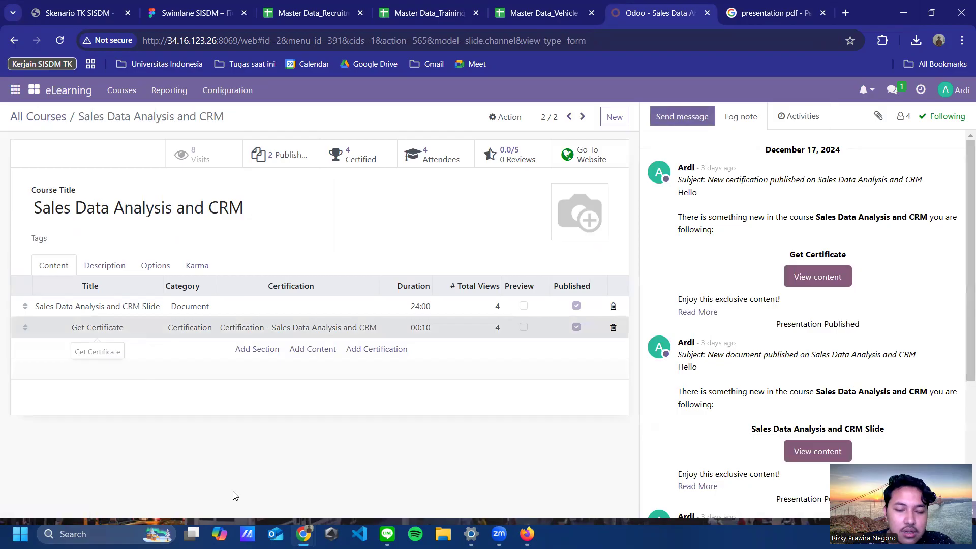
pyautogui.click(295, 327)
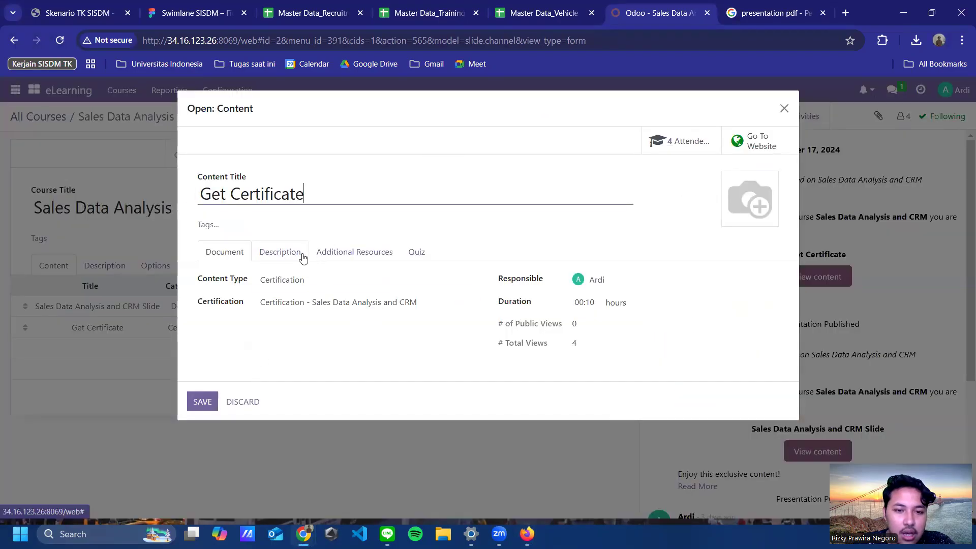
pyautogui.click(415, 255)
pyautogui.click(356, 254)
pyautogui.click(270, 260)
pyautogui.click(218, 254)
pyautogui.click(783, 108)
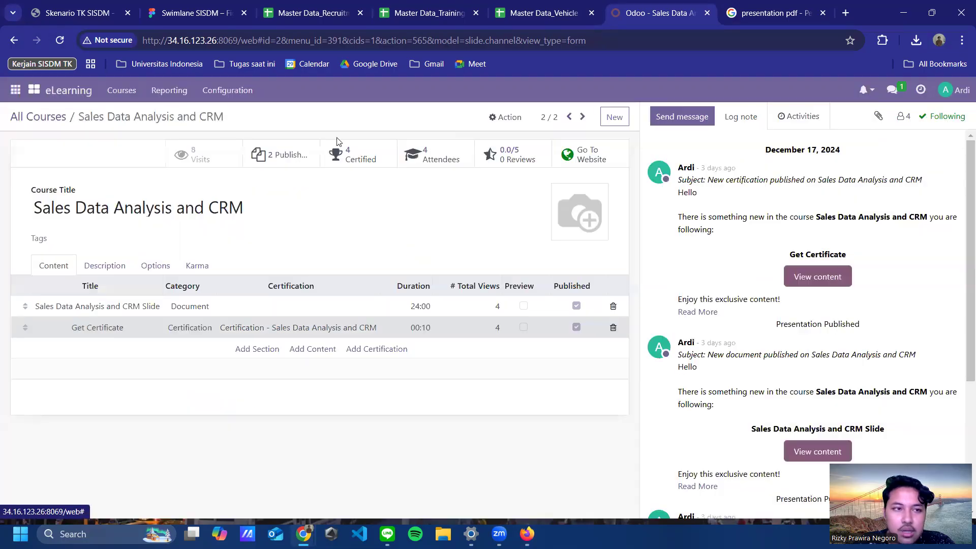
# Step: Review the Sales Data Analysis and CRM certification's options and questions
pyautogui.click(116, 90)
pyautogui.click(321, 231)
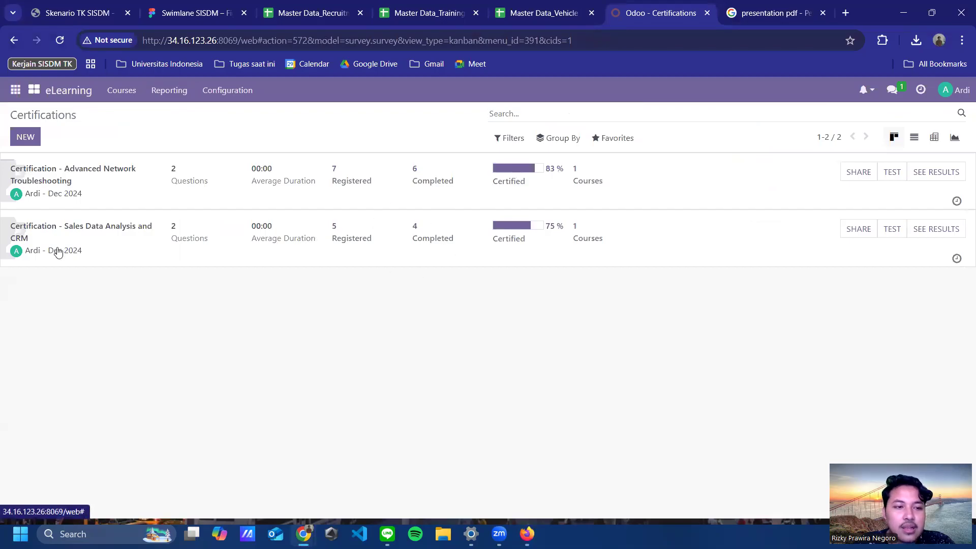
pyautogui.click(65, 228)
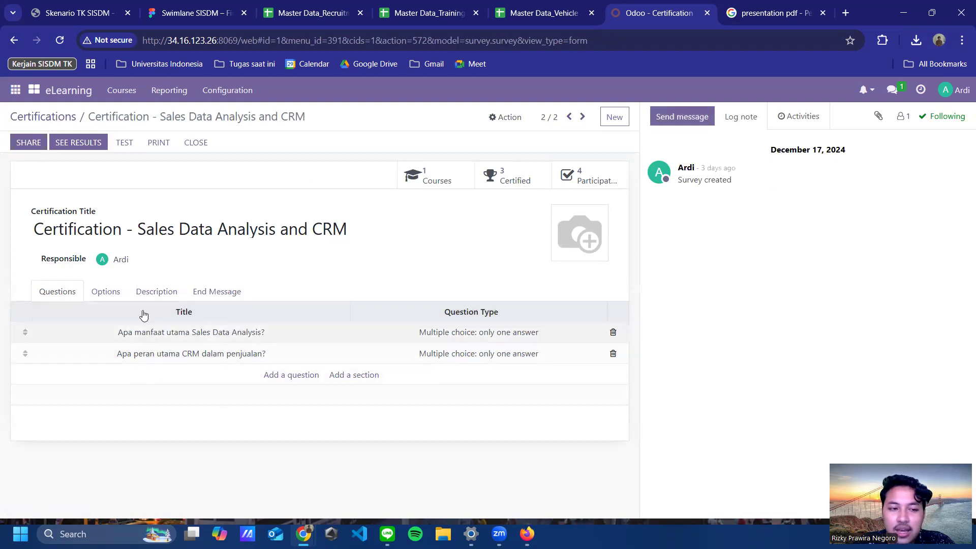
pyautogui.click(105, 290)
pyautogui.click(71, 292)
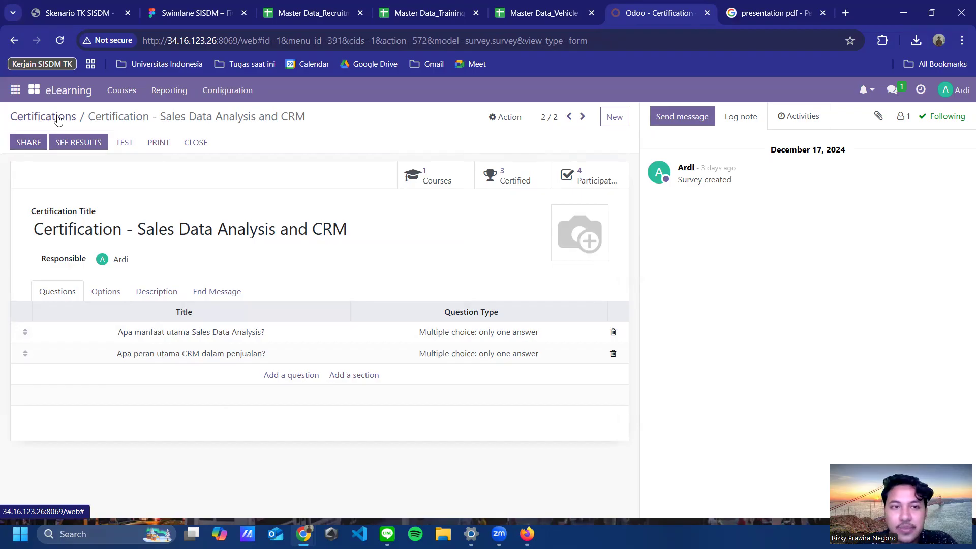
# Step: Check the employee's passed certification results in the other window, then return to the certifications list
pyautogui.click(527, 534)
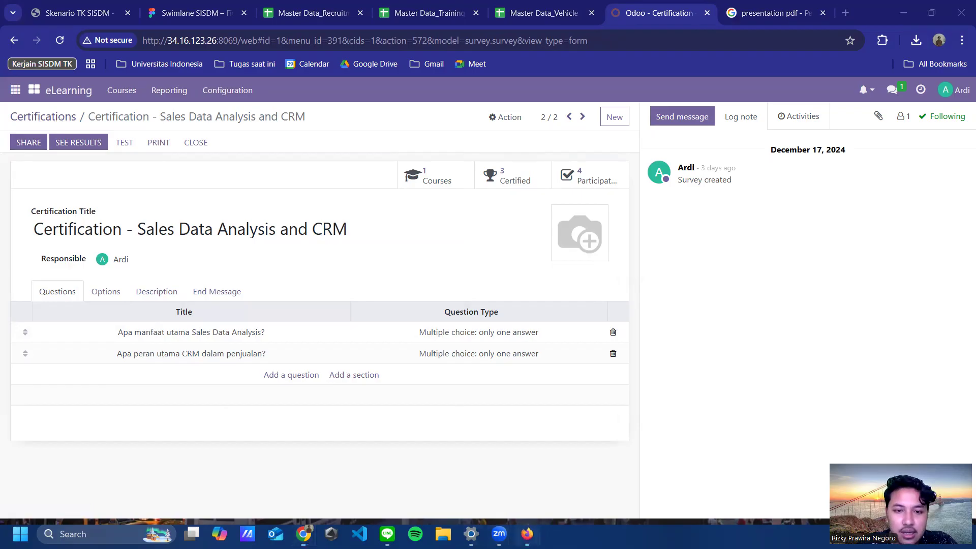
pyautogui.click(220, 20)
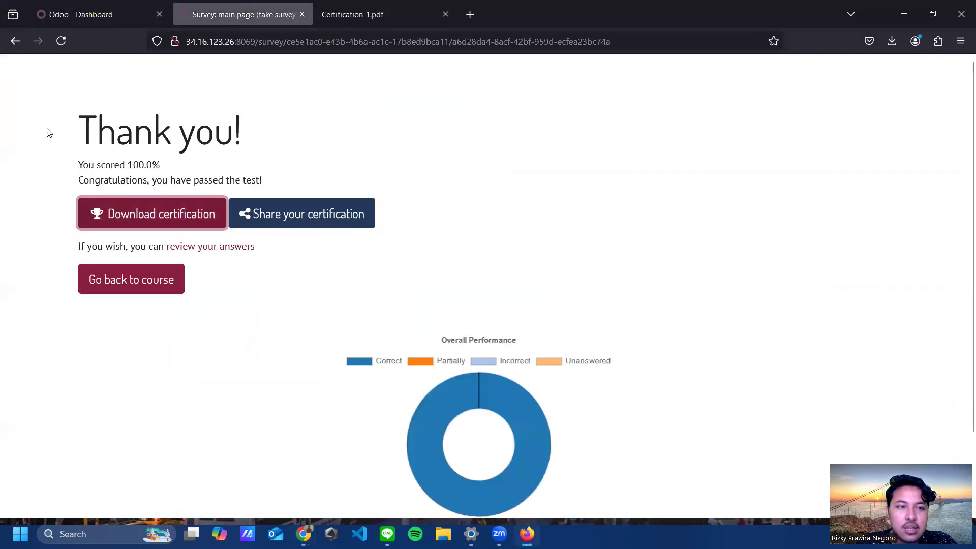
pyautogui.click(904, 14)
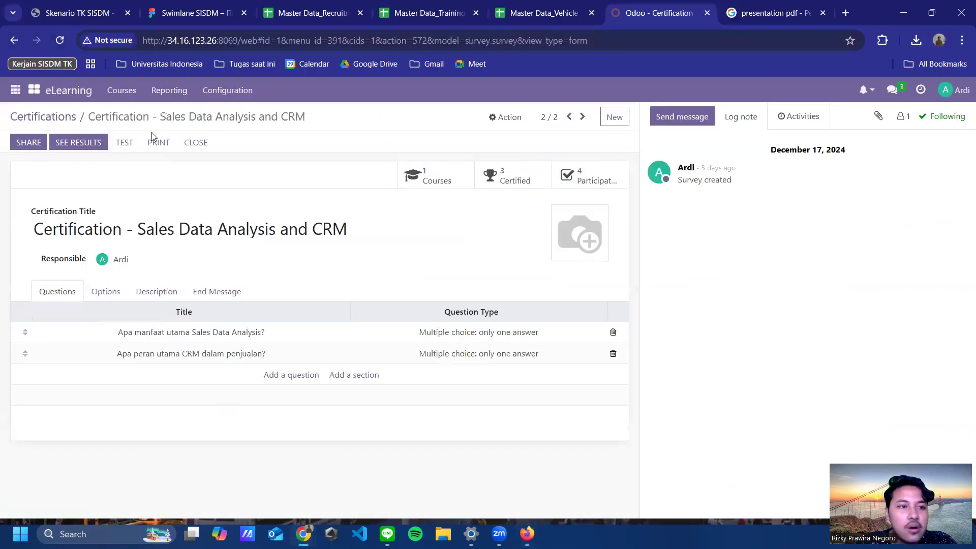
pyautogui.click(50, 117)
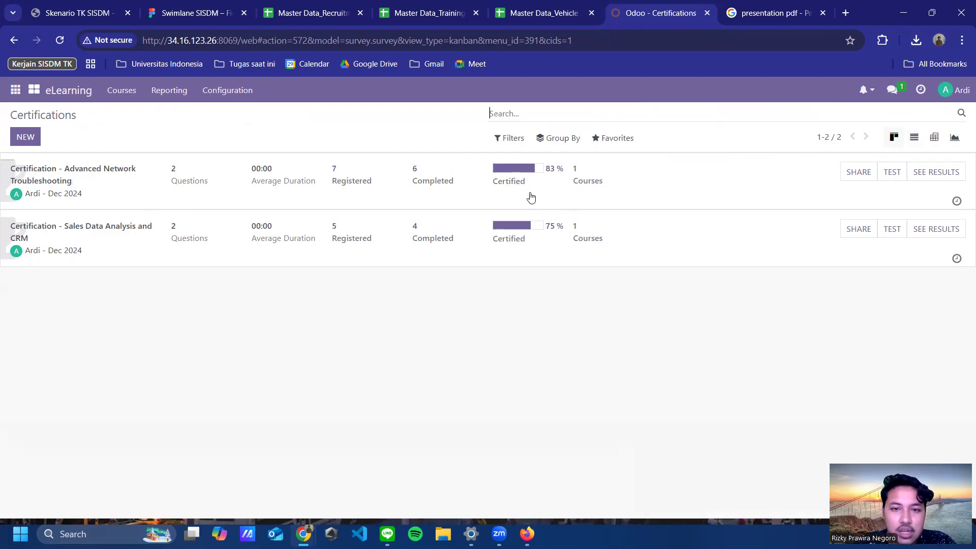
# Step: Open the eLearning Courses report under Reporting
pyautogui.click(175, 91)
pyautogui.click(187, 118)
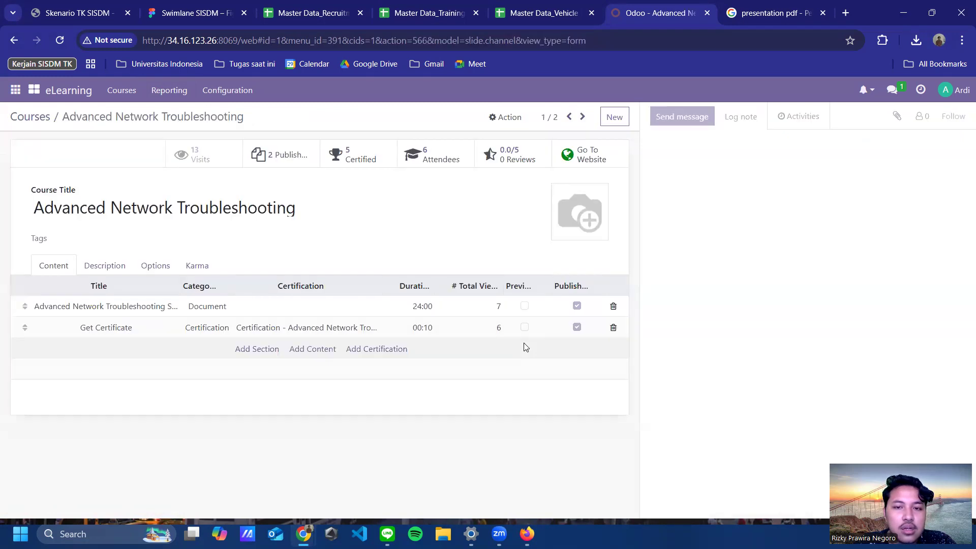
pyautogui.click(169, 90)
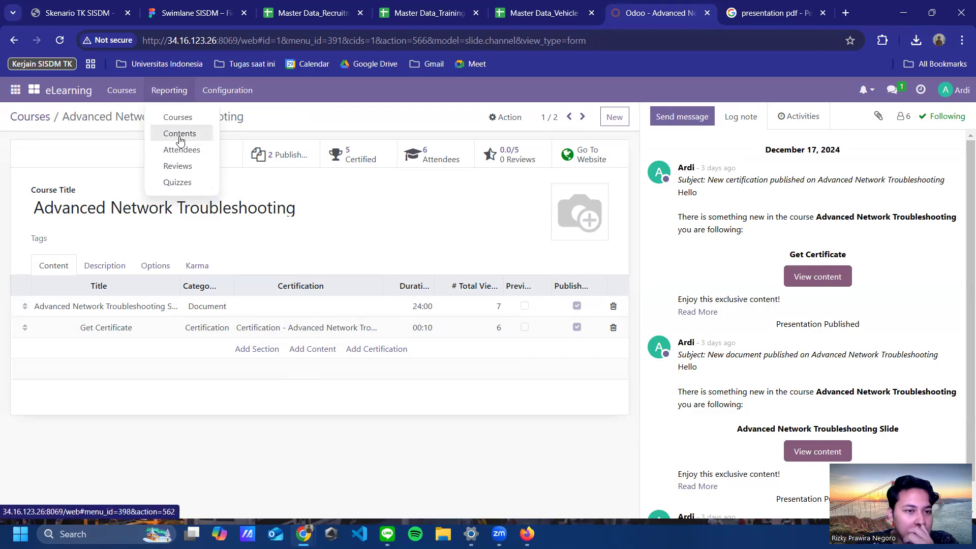
# Step: Open the eLearning Quizzes report, then the Attendees report
pyautogui.click(178, 187)
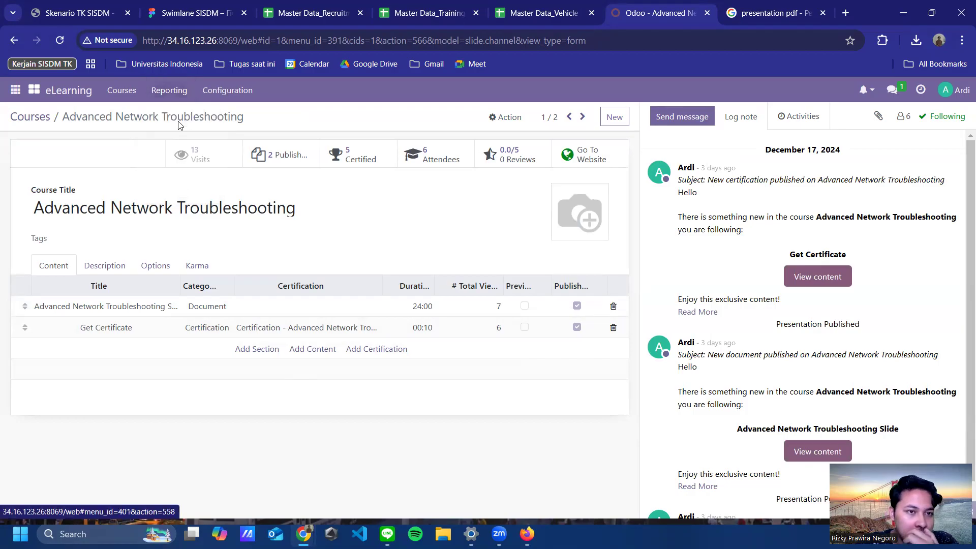
pyautogui.click(172, 93)
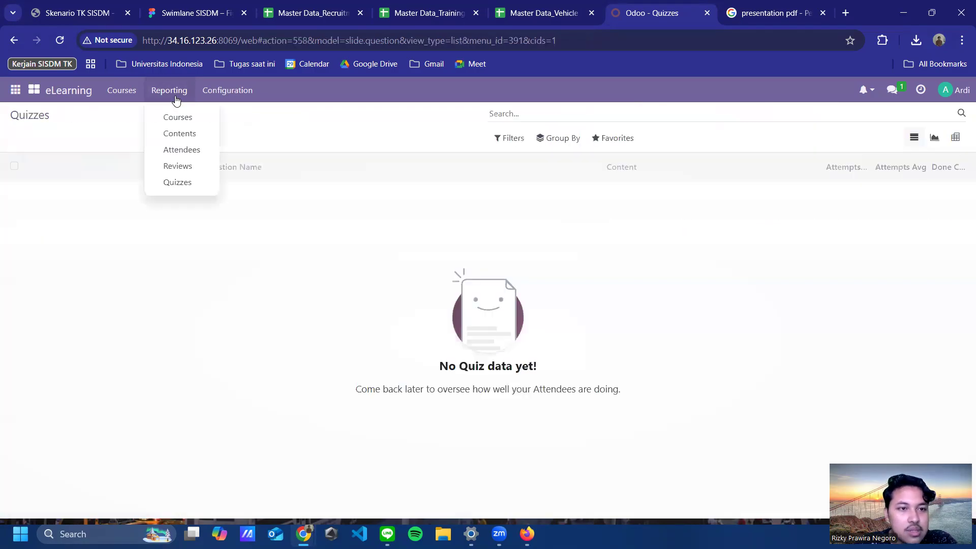
pyautogui.click(186, 152)
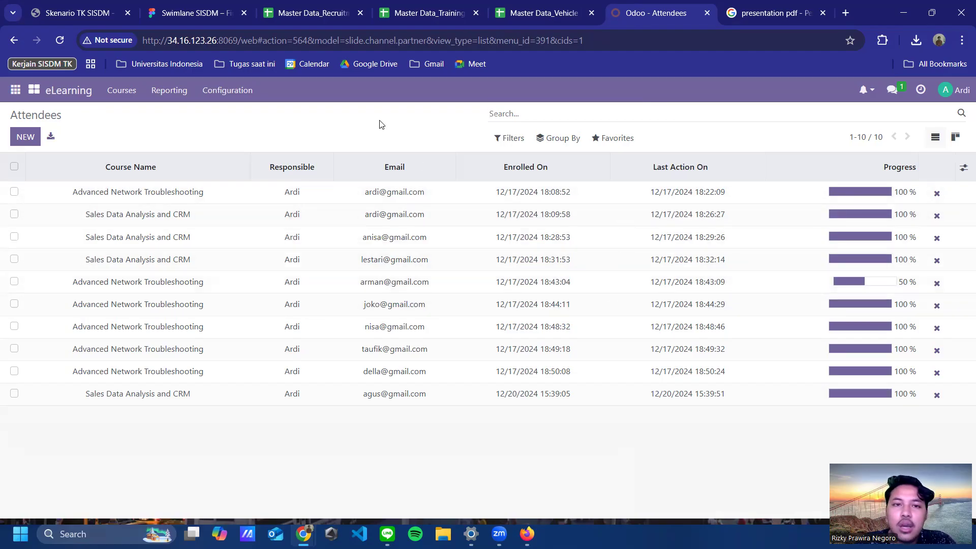
# Step: Switch to the Skenario TK SISDM PDF and scroll to page 4, Skenario Company Policy
pyautogui.click(80, 13)
pyautogui.scroll(-4, 529, 376)
pyautogui.scroll(-18, 512, 376)
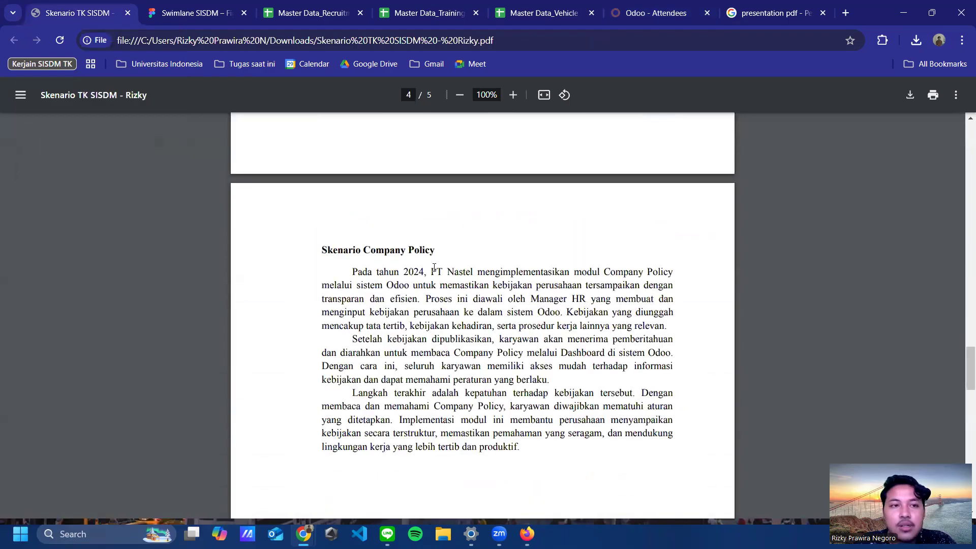
# Step: Pan the Swimlane SISDM board to the Company Policy swimlane with Manager HR and Employee lanes
pyautogui.click(199, 15)
pyautogui.scroll(5, 706, 153)
pyautogui.hscroll(4, 595, 296)
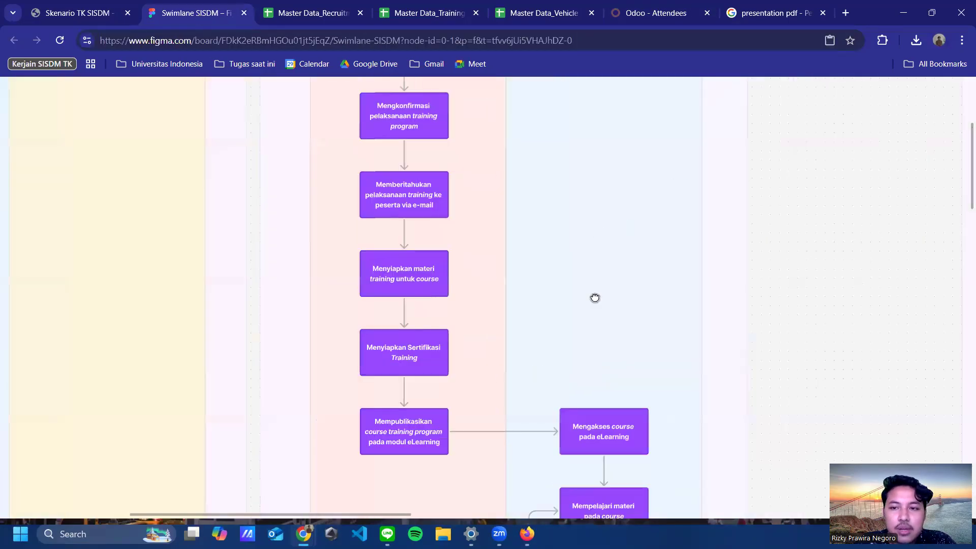
pyautogui.scroll(2, 820, 180)
pyautogui.hscroll(20, 821, 180)
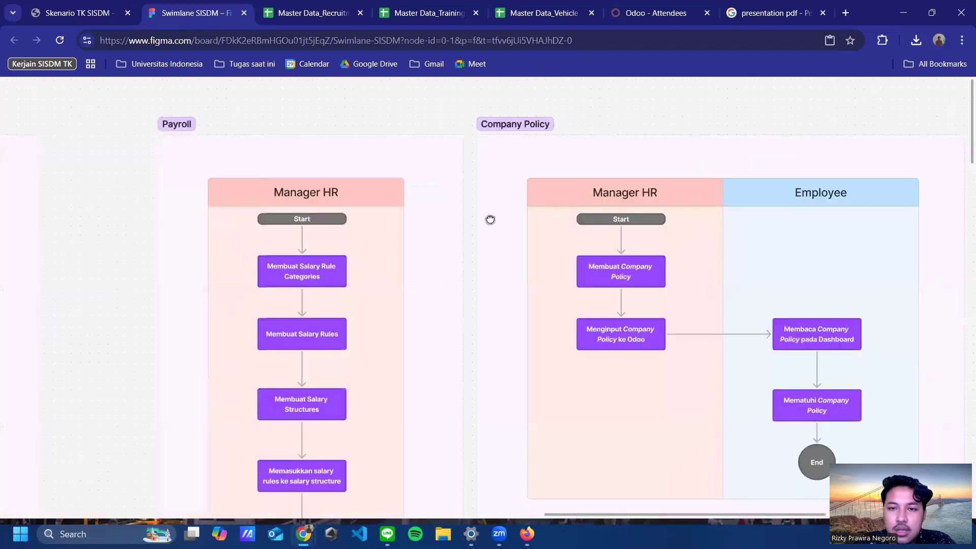
pyautogui.hscroll(3, 415, 203)
pyautogui.scroll(-2, 415, 203)
pyautogui.hscroll(-4, 443, 225)
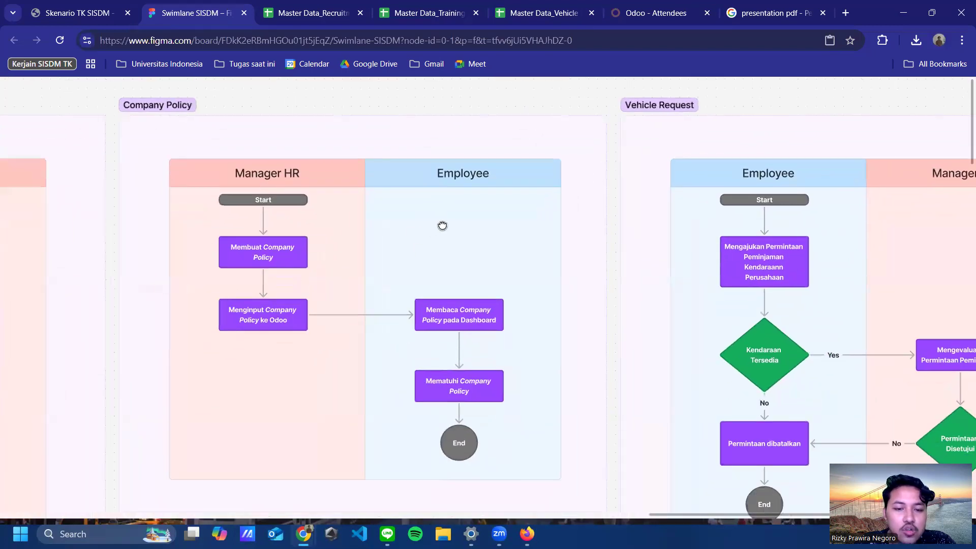
pyautogui.hscroll(-2, 485, 223)
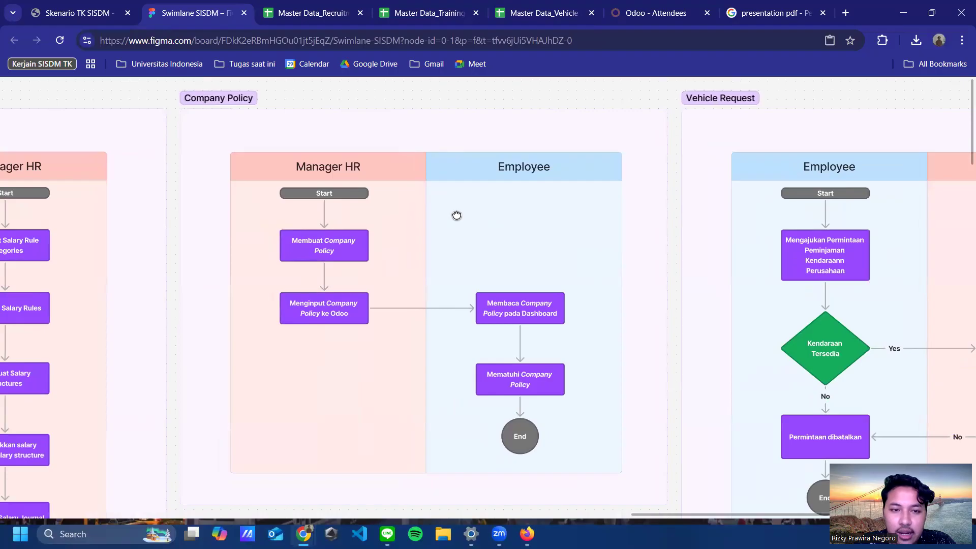
pyautogui.scroll(-1, 453, 208)
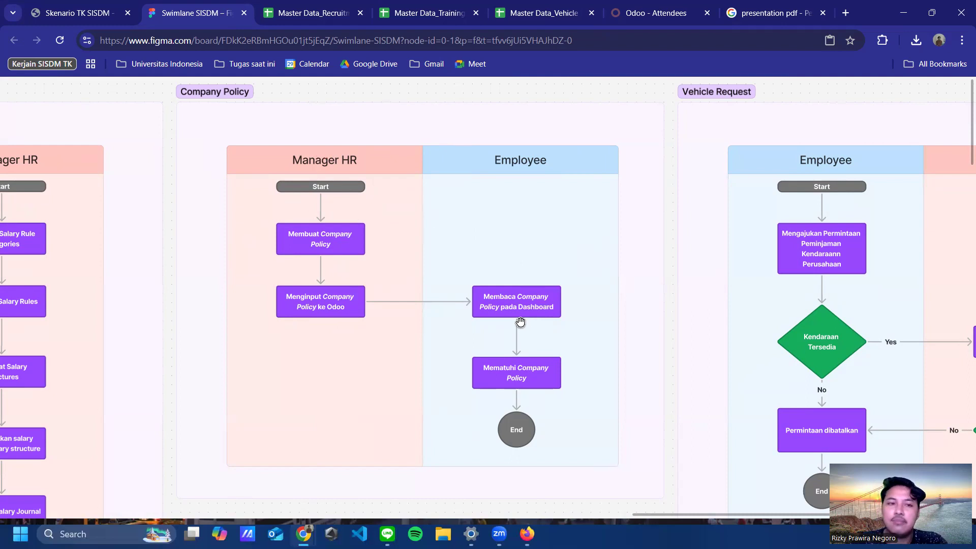
# Step: Look through the scenario PDF, vehicle request and training spreadsheets, then return to the swimlane board
pyautogui.click(90, 19)
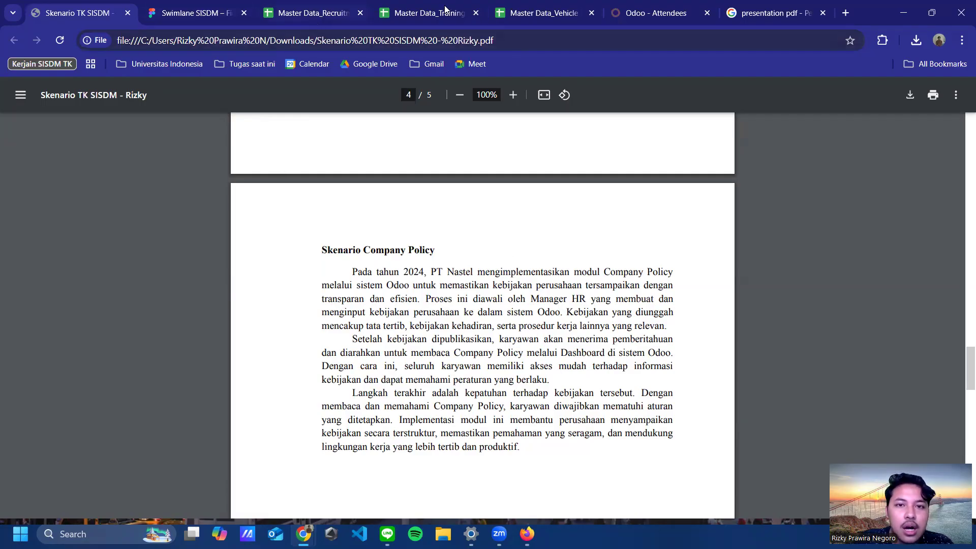
pyautogui.click(521, 16)
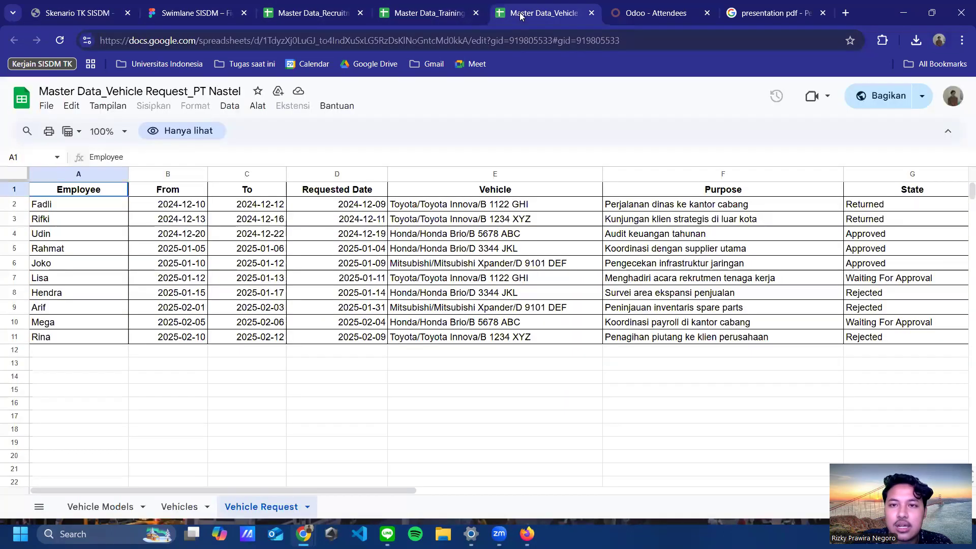
pyautogui.click(425, 16)
pyautogui.click(193, 21)
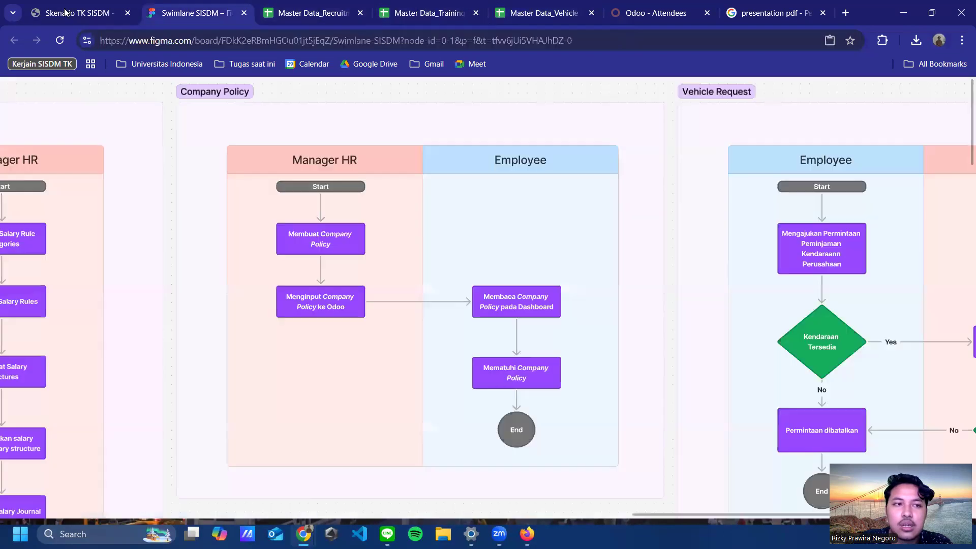
pyautogui.hotkey('ctrl', 'shift', 'Tab')
# Step: On the Odoo attendees page, log out of the employee's account
pyautogui.click(674, 15)
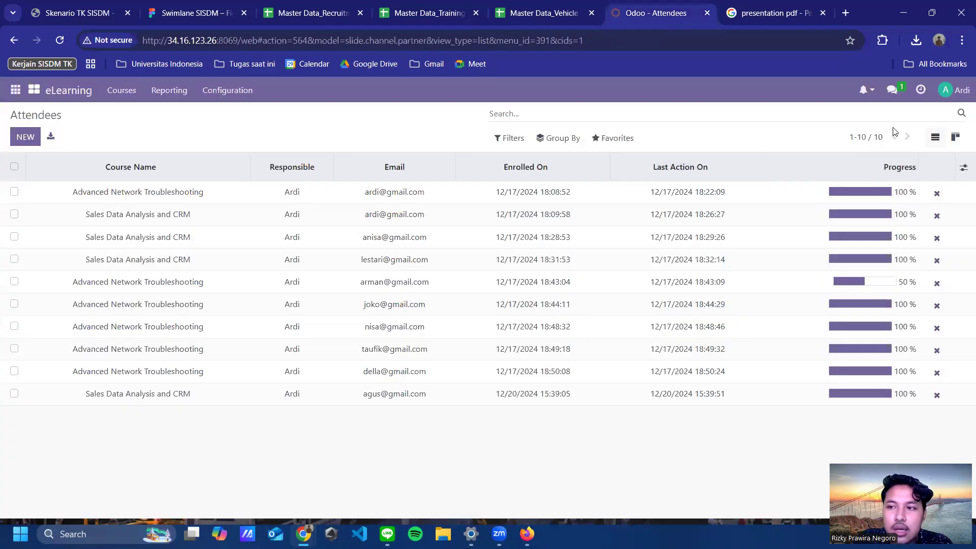
pyautogui.click(952, 94)
pyautogui.click(905, 207)
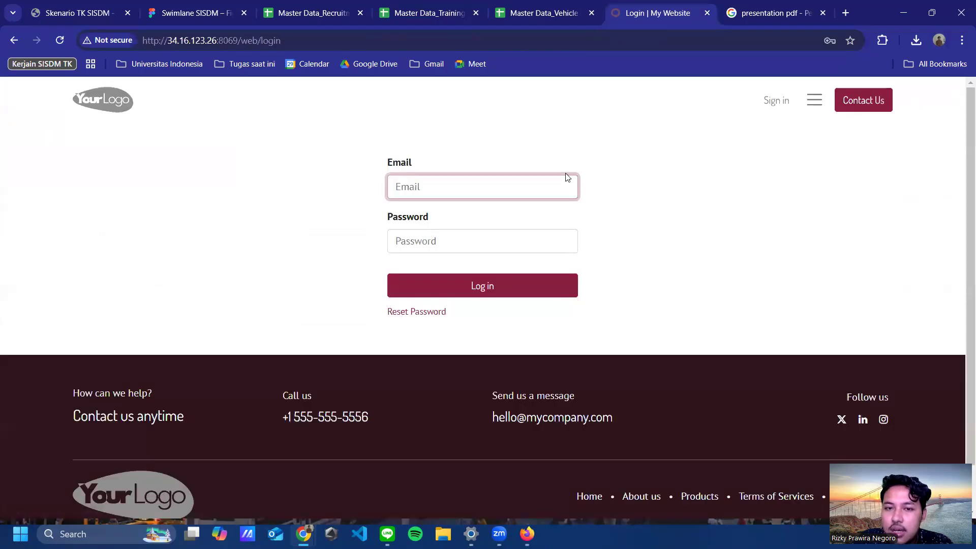
# Step: Sign in with the HR manager's e-mail address and password
pyautogui.click(508, 192)
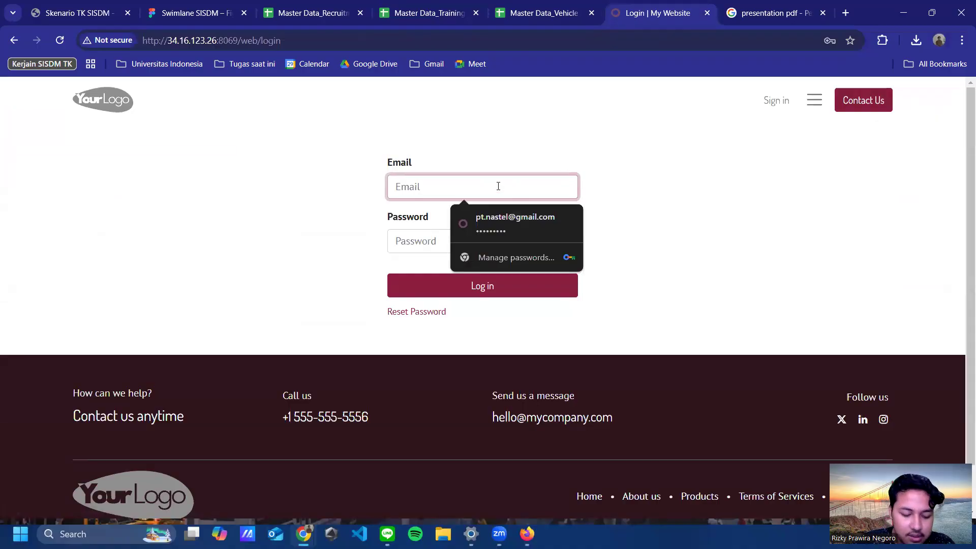
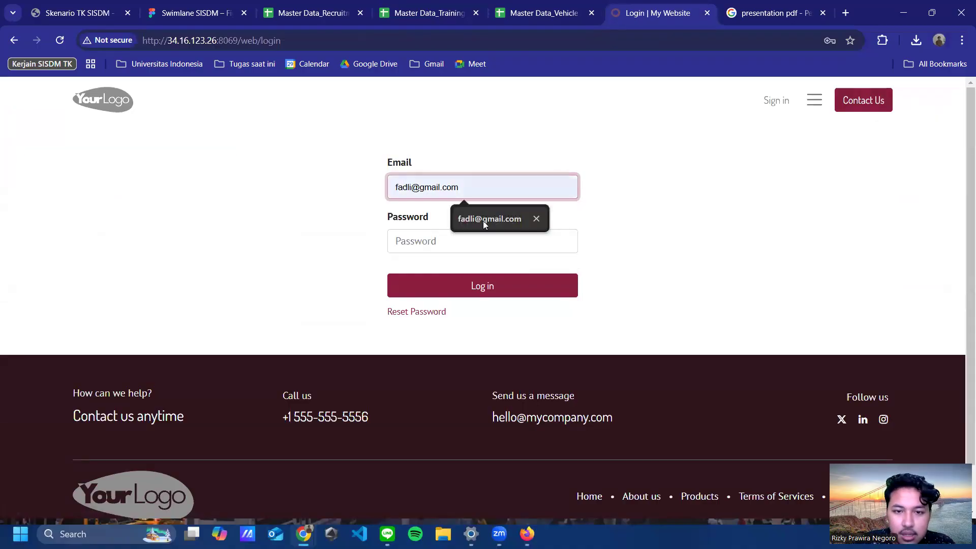
pyautogui.click(483, 220)
pyautogui.click(483, 241)
pyautogui.write('1')
pyautogui.click(426, 284)
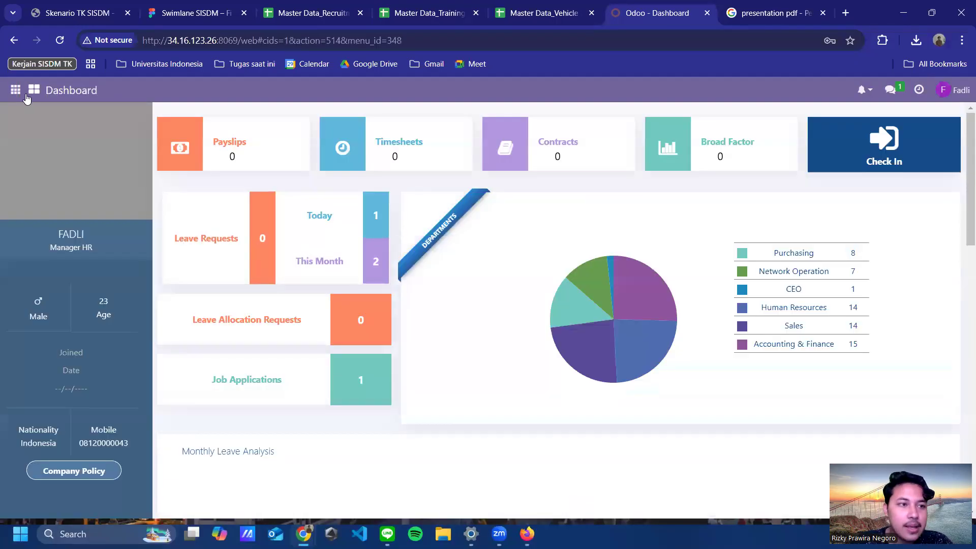
# Step: Go from the apps menu to Settings and scroll to the Companies section showing PT NASTEL
pyautogui.click(34, 93)
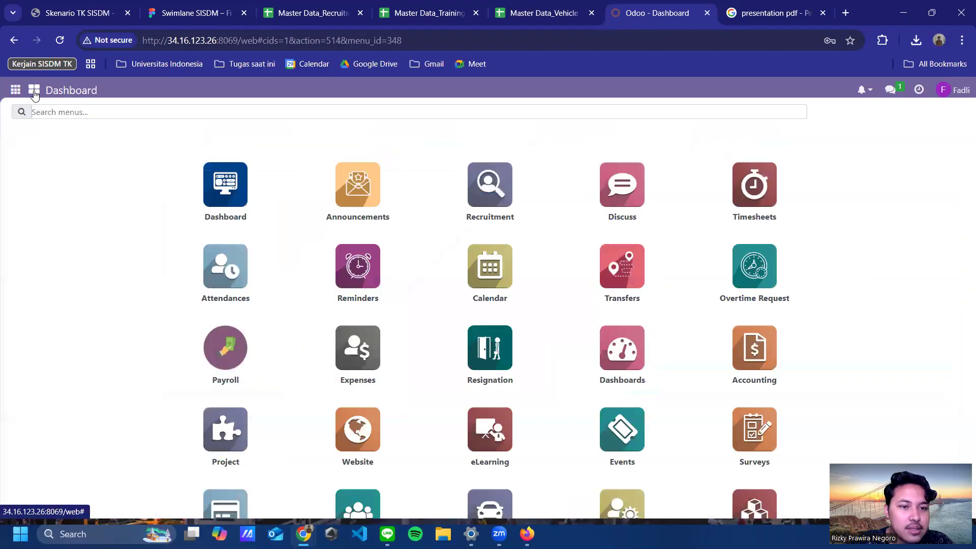
pyautogui.click(34, 93)
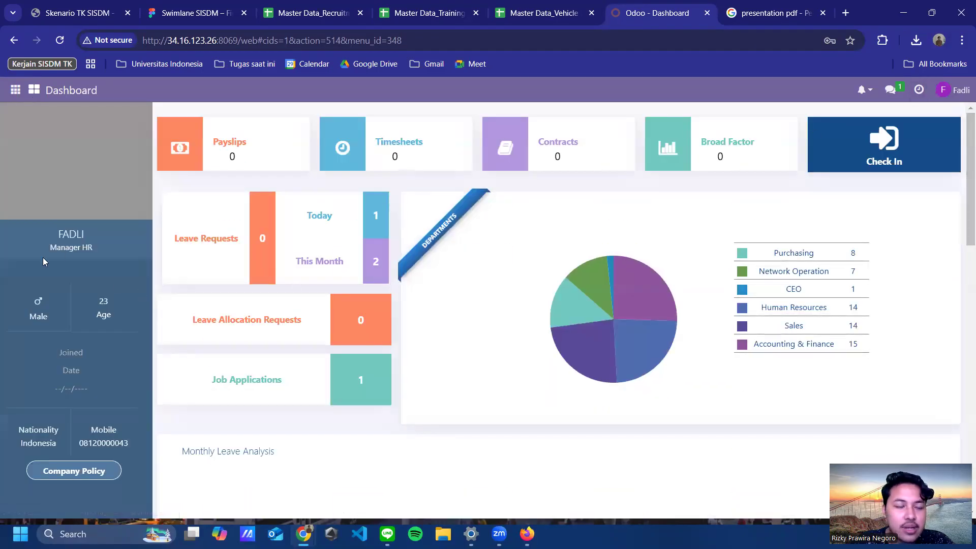
pyautogui.click(15, 90)
pyautogui.scroll(-3, 92, 316)
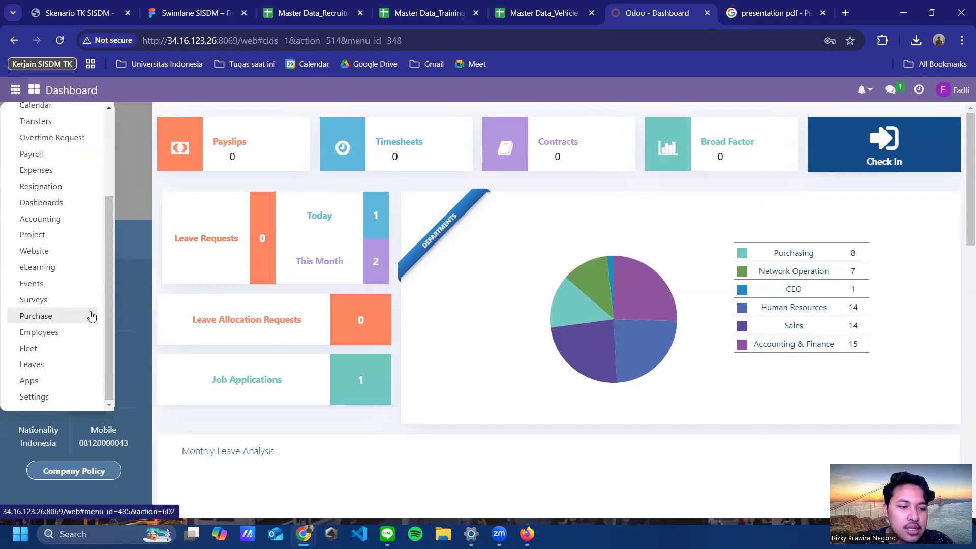
pyautogui.scroll(3, 91, 316)
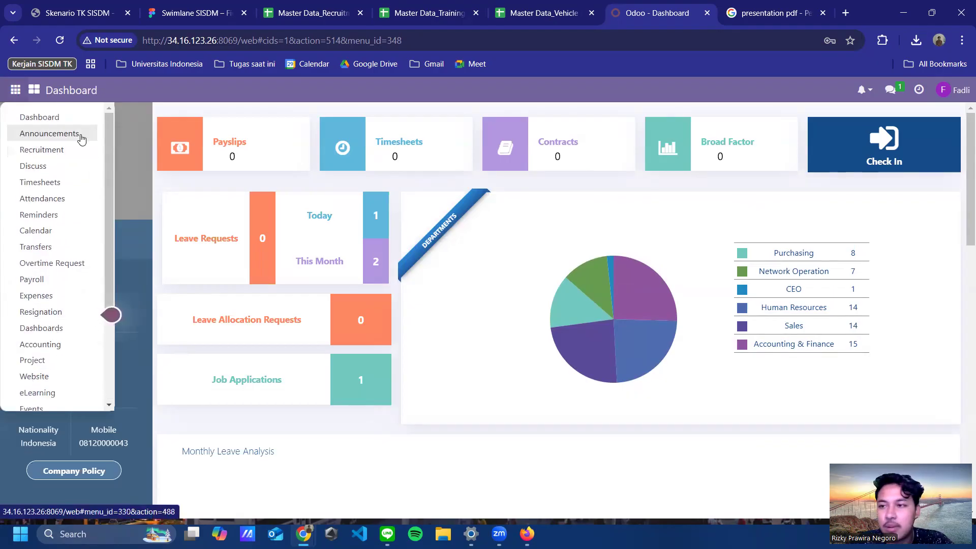
pyautogui.scroll(-3, 92, 279)
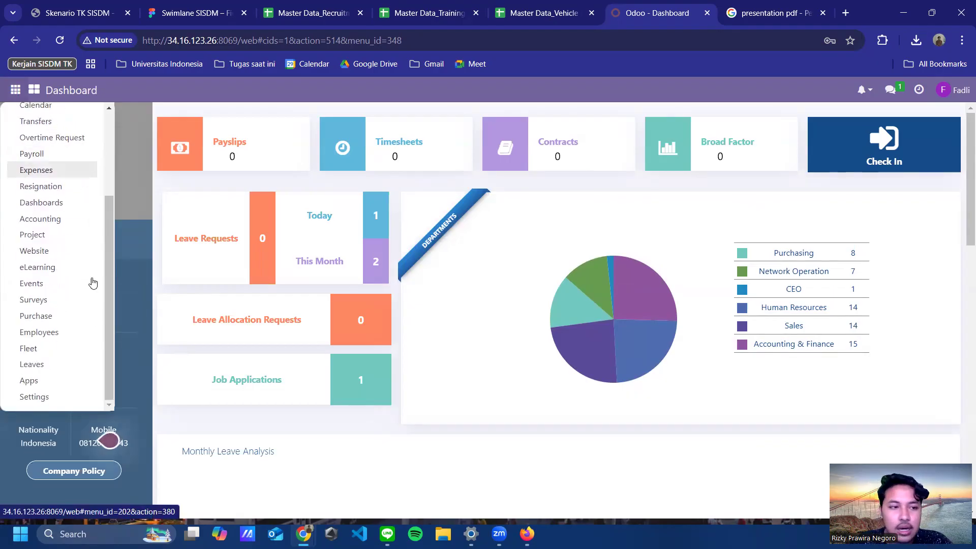
pyautogui.click(45, 399)
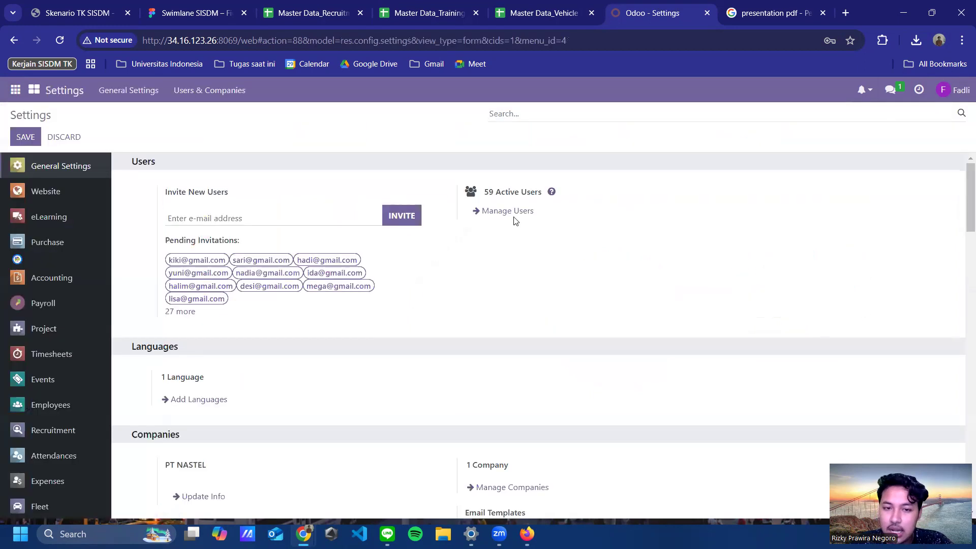
pyautogui.scroll(-3, 311, 374)
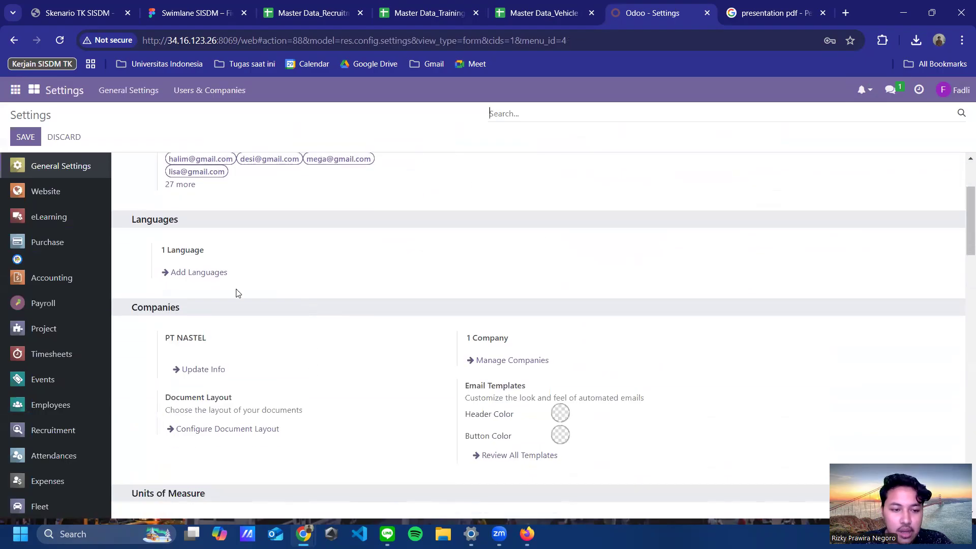
# Step: Open the PT NASTEL company form and review section 1 of its Company Policy tab
pyautogui.click(197, 370)
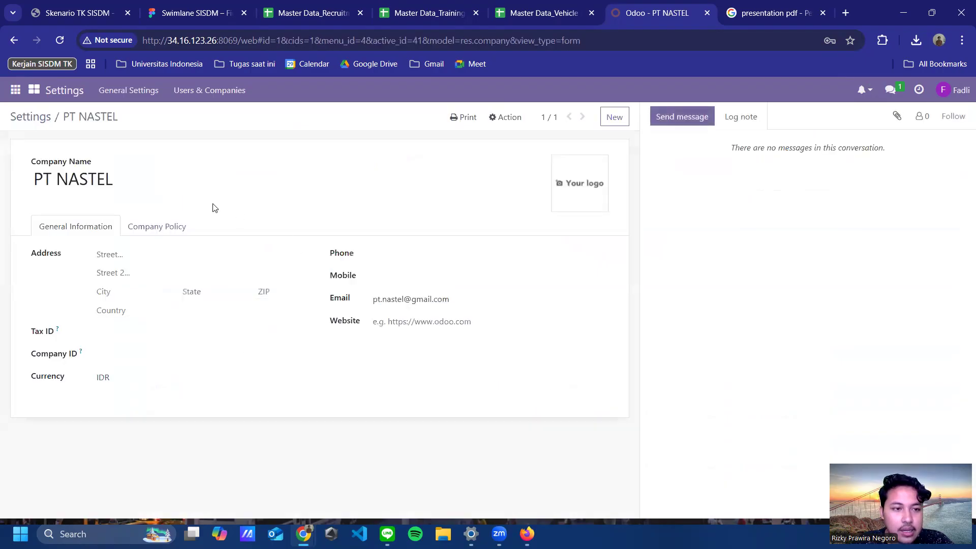
pyautogui.click(149, 230)
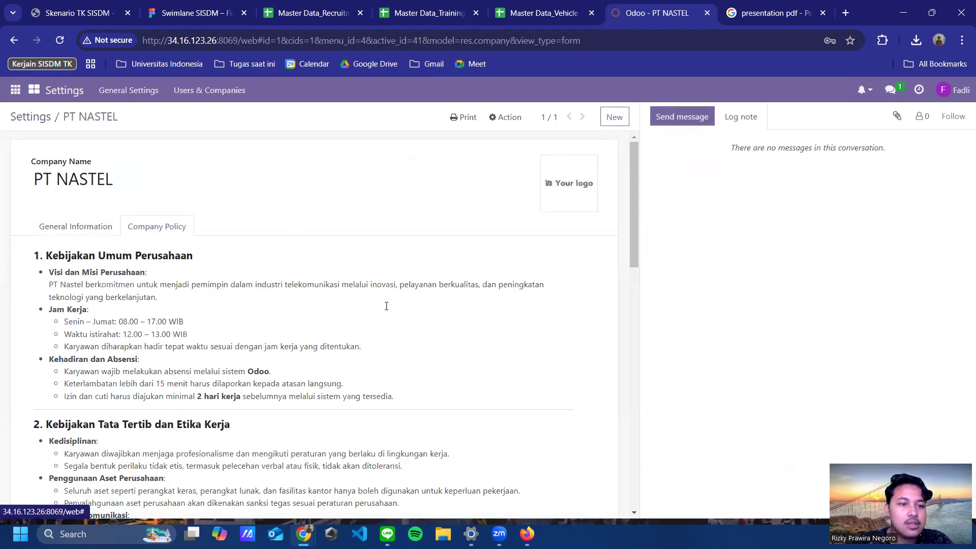
pyautogui.scroll(-2, 228, 181)
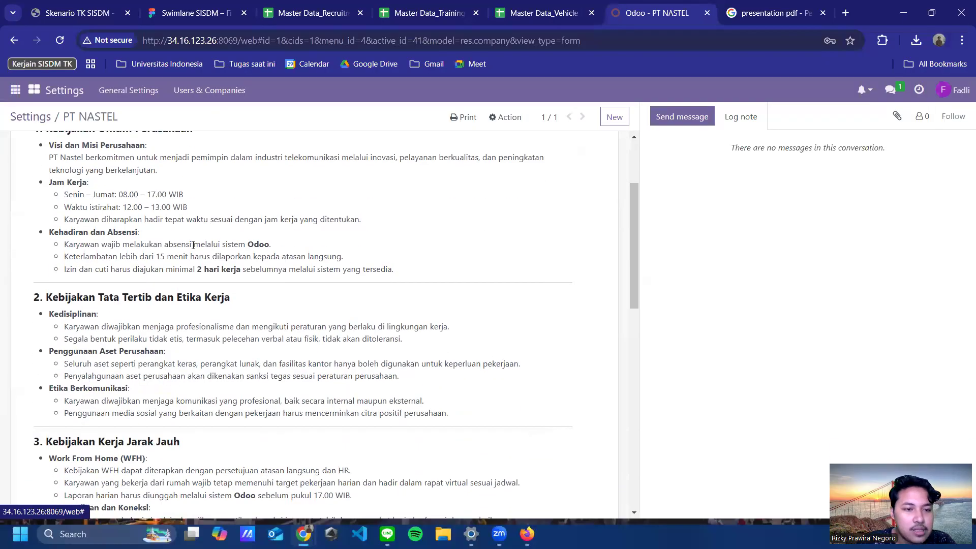
pyautogui.scroll(2, 193, 245)
pyautogui.moveTo(47, 253); pyautogui.dragTo(453, 403)
pyautogui.click(325, 317)
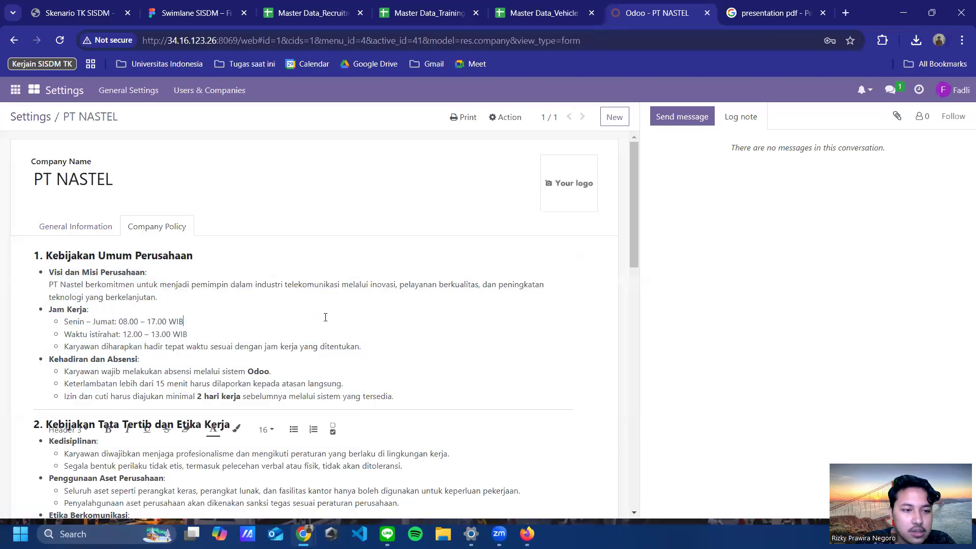
# Step: Scroll through the remaining policy sections, then return to the overview of all apps
pyautogui.scroll(-12, 148, 311)
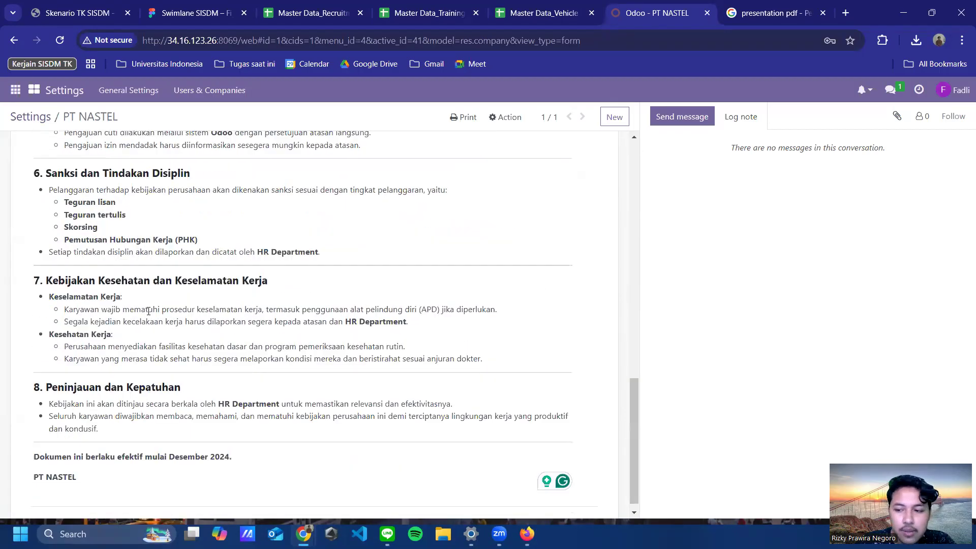
pyautogui.scroll(-1, 149, 311)
pyautogui.scroll(14, 223, 347)
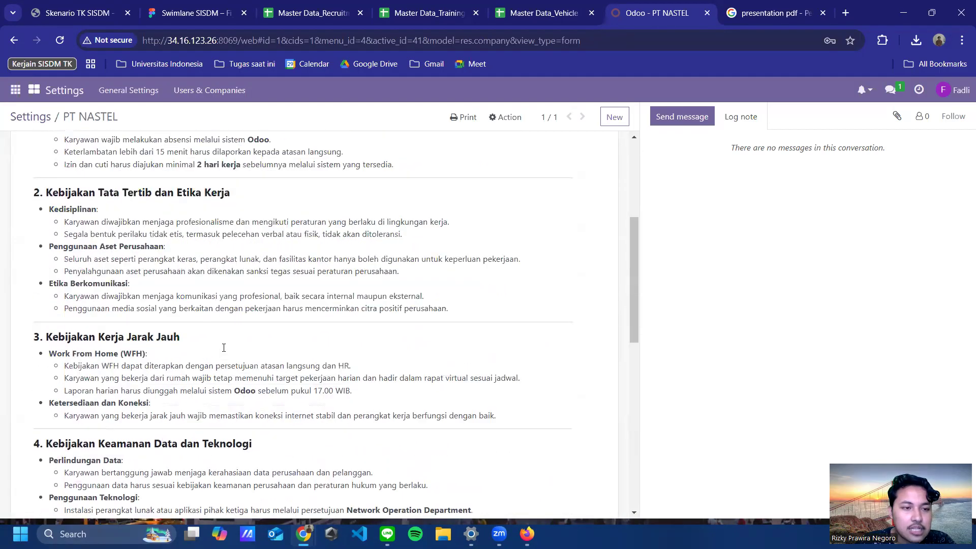
pyautogui.scroll(1, 183, 253)
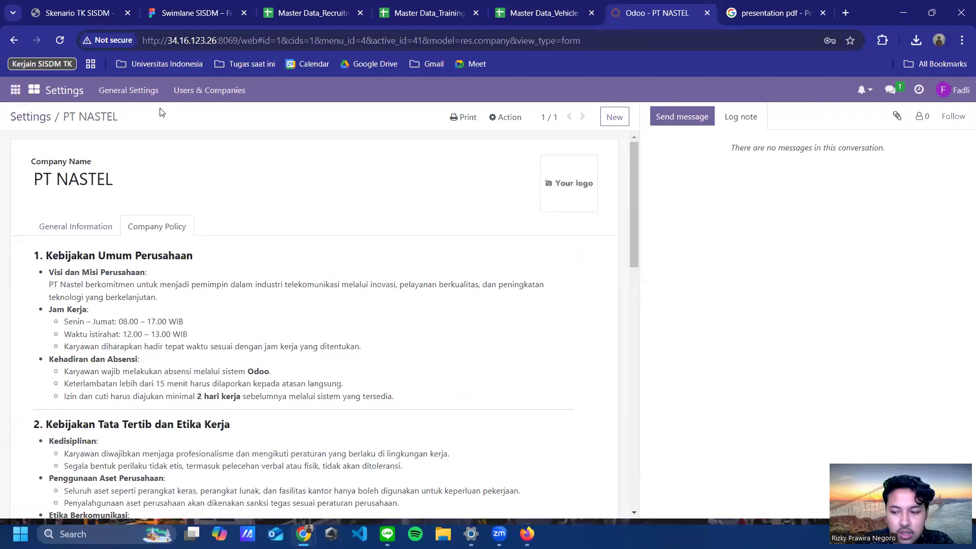
pyautogui.scroll(-5, 251, 358)
pyautogui.scroll(5, 356, 331)
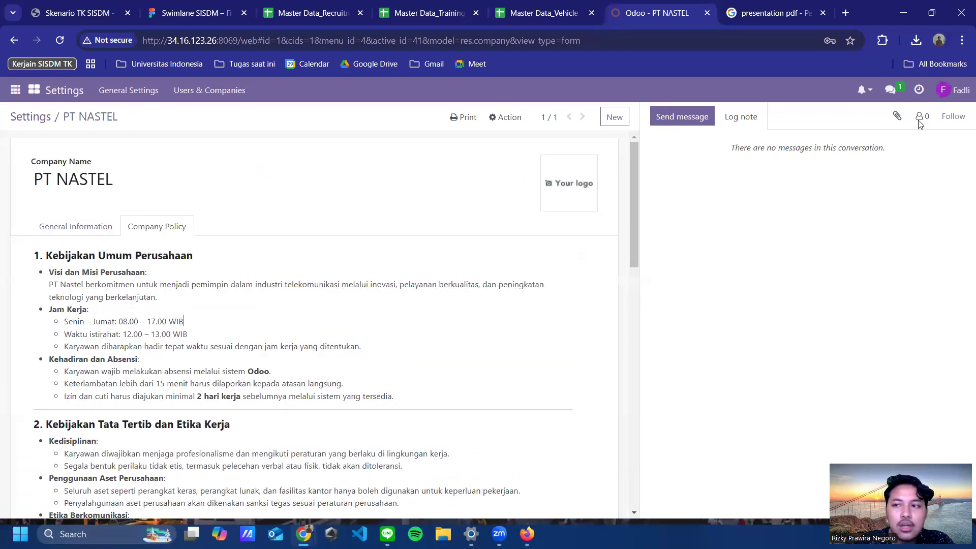
pyautogui.click(33, 94)
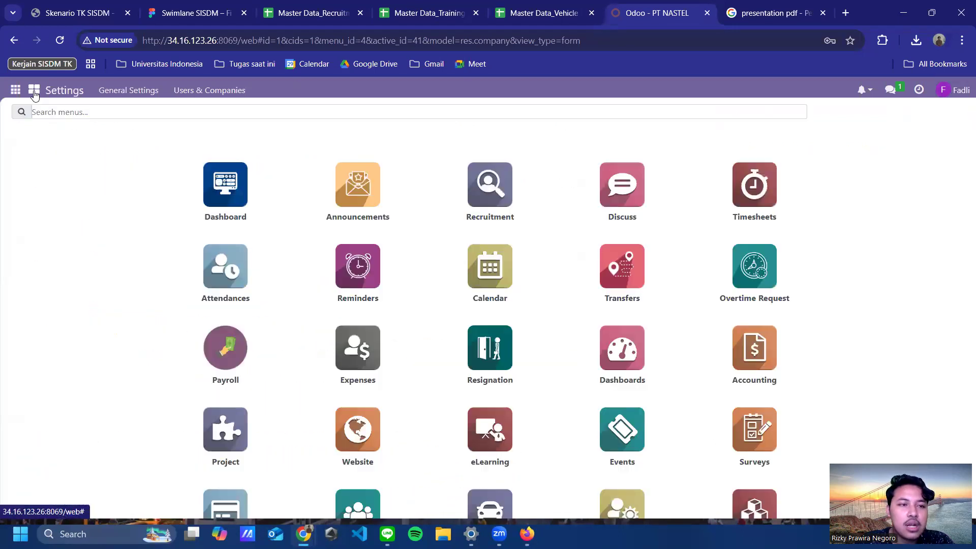
# Step: From the HR dashboard, open the Company Policy popup and scroll through the published policy
pyautogui.click(217, 198)
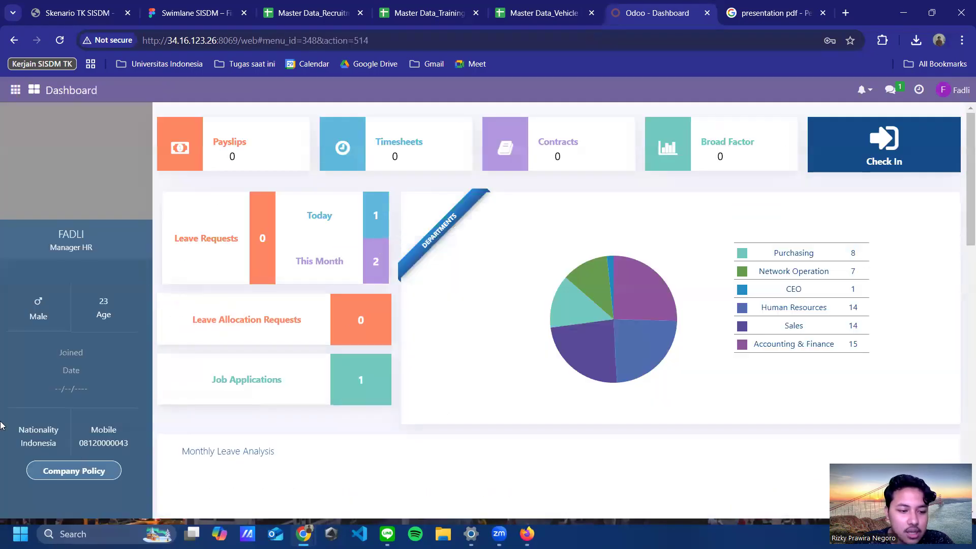
pyautogui.click(70, 473)
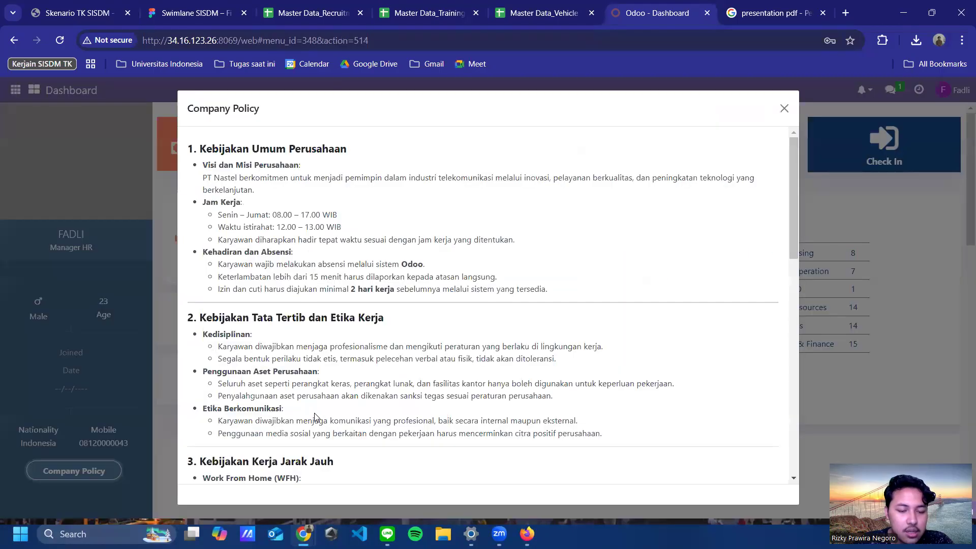
pyautogui.scroll(-15, 409, 305)
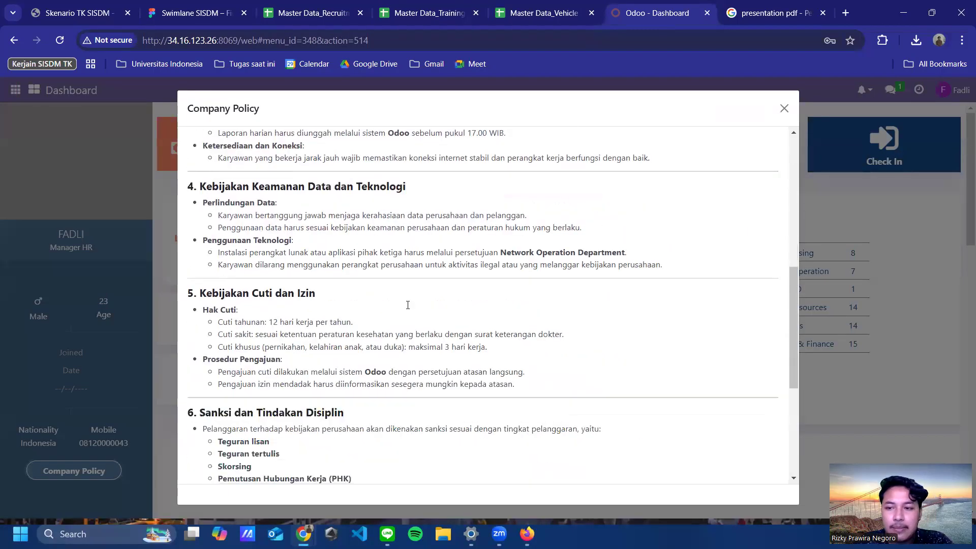
pyautogui.scroll(10, 409, 310)
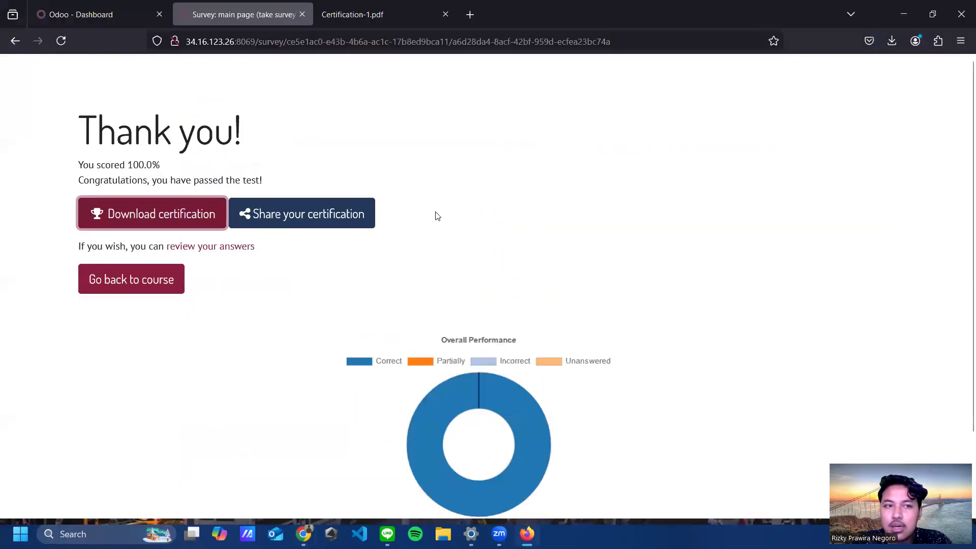
# Step: On the second employee's Odoo dashboard, read through the Company Policy popup and close it
pyautogui.click(127, 14)
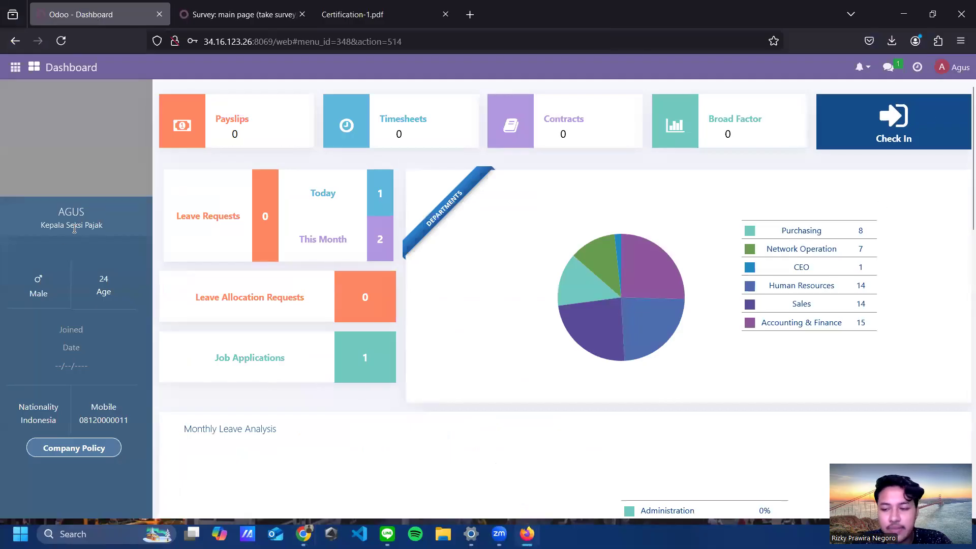
pyautogui.click(15, 67)
pyautogui.scroll(-3, 69, 346)
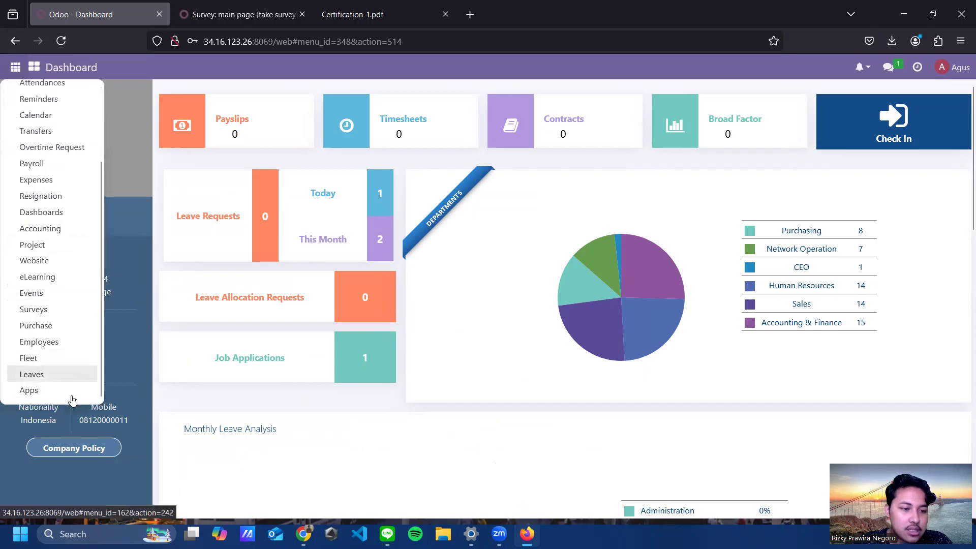
pyautogui.click(129, 140)
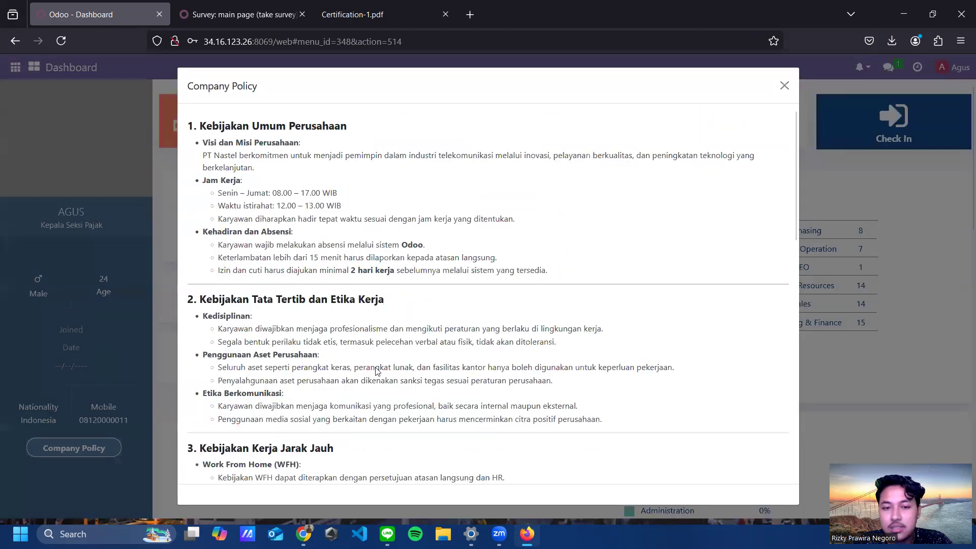
pyautogui.scroll(-12, 412, 263)
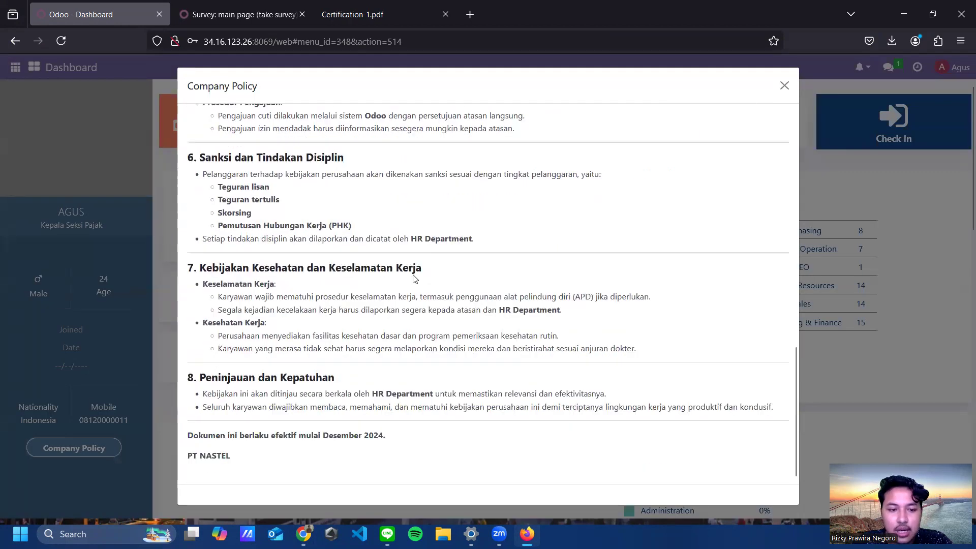
pyautogui.scroll(10, 414, 277)
pyautogui.scroll(1, 414, 274)
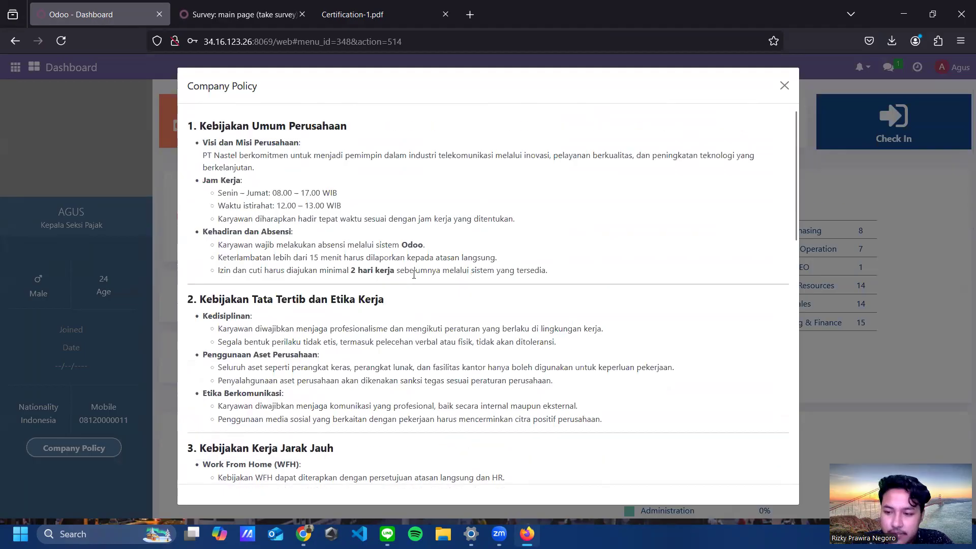
pyautogui.scroll(-20, 491, 248)
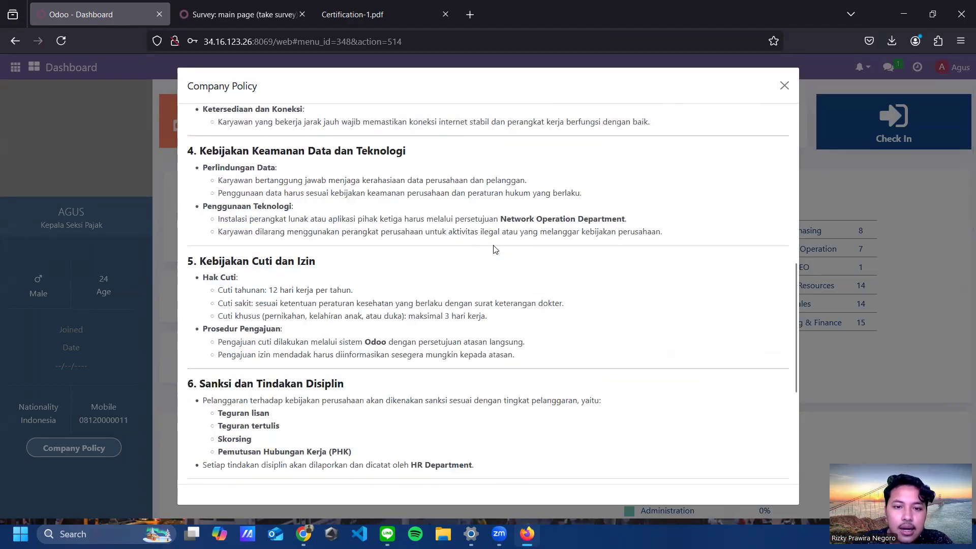
pyautogui.scroll(9, 521, 291)
pyautogui.scroll(10, 521, 293)
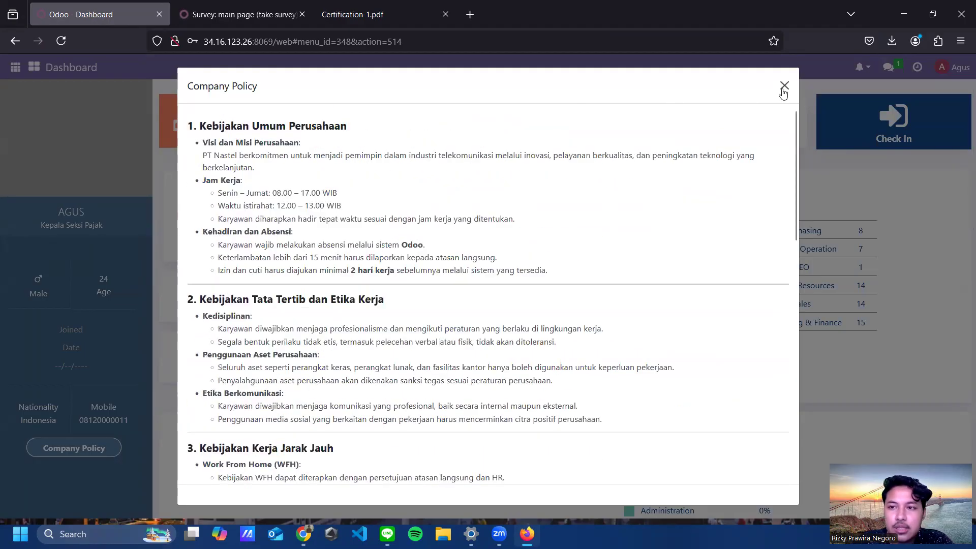
pyautogui.click(783, 86)
# Step: Close Chrome's remaining Company Policy popup and bring up the Swimlane SISDM board in Figma
pyautogui.click(903, 11)
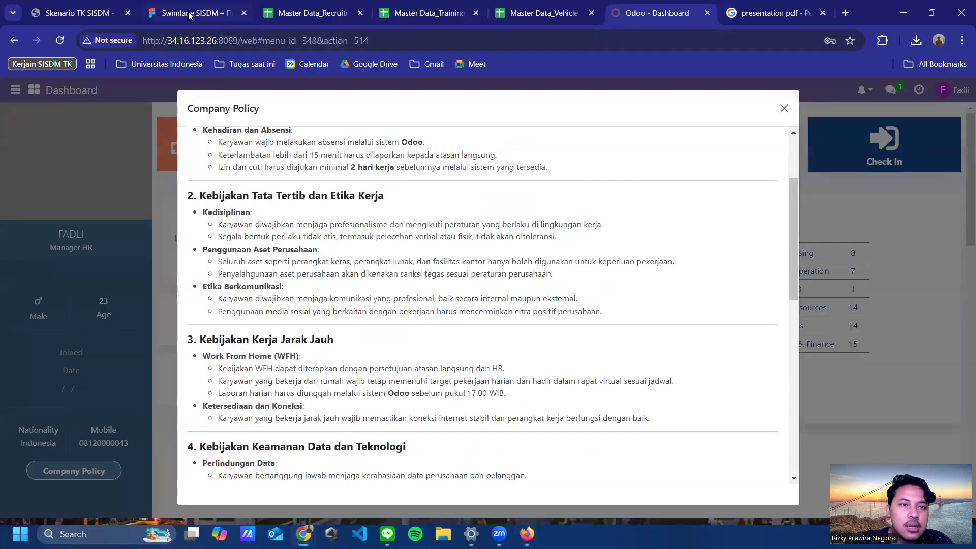
pyautogui.click(785, 109)
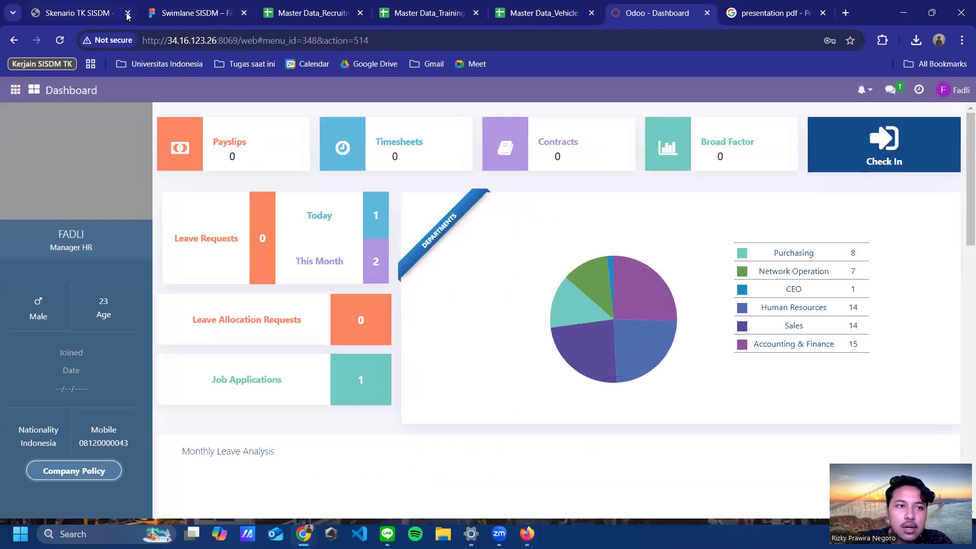
pyautogui.click(177, 14)
pyautogui.hscroll(10, 640, 211)
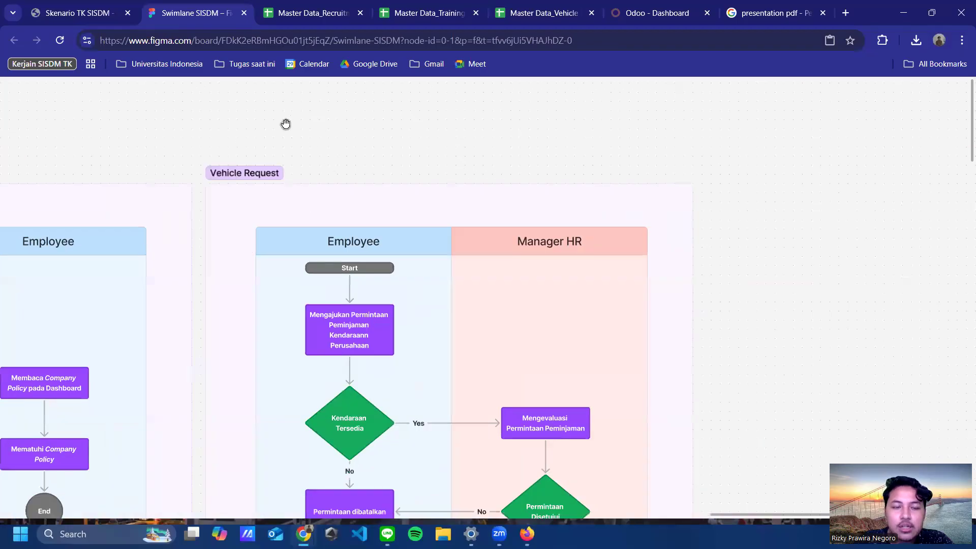
pyautogui.scroll(-1, 543, 224)
pyautogui.hscroll(1, 543, 224)
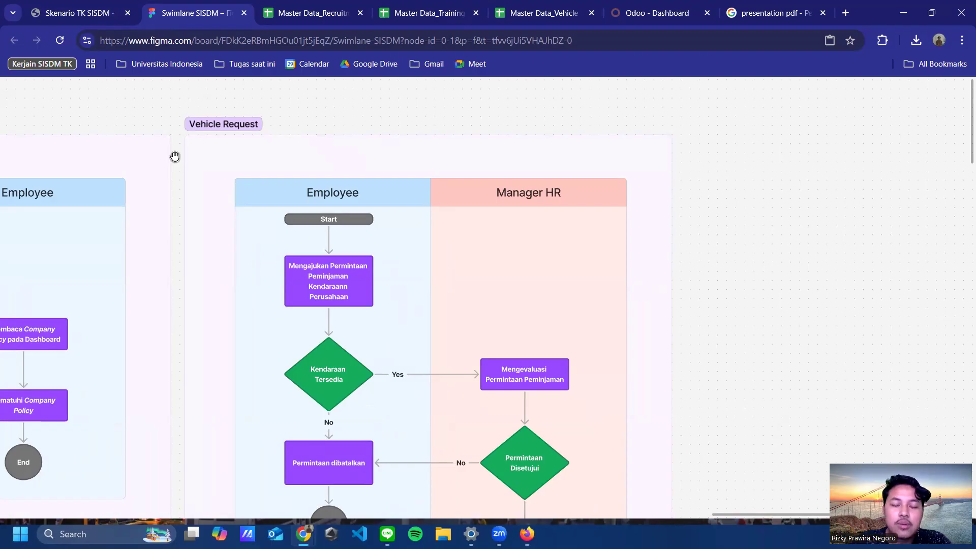
pyautogui.moveTo(175, 157); pyautogui.dragTo(226, 154)
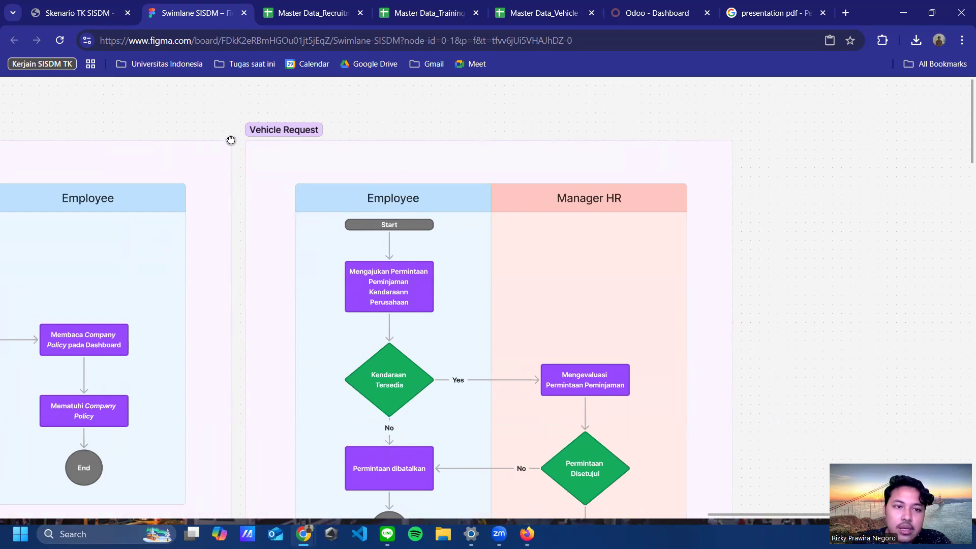
pyautogui.moveTo(231, 140); pyautogui.dragTo(218, 144)
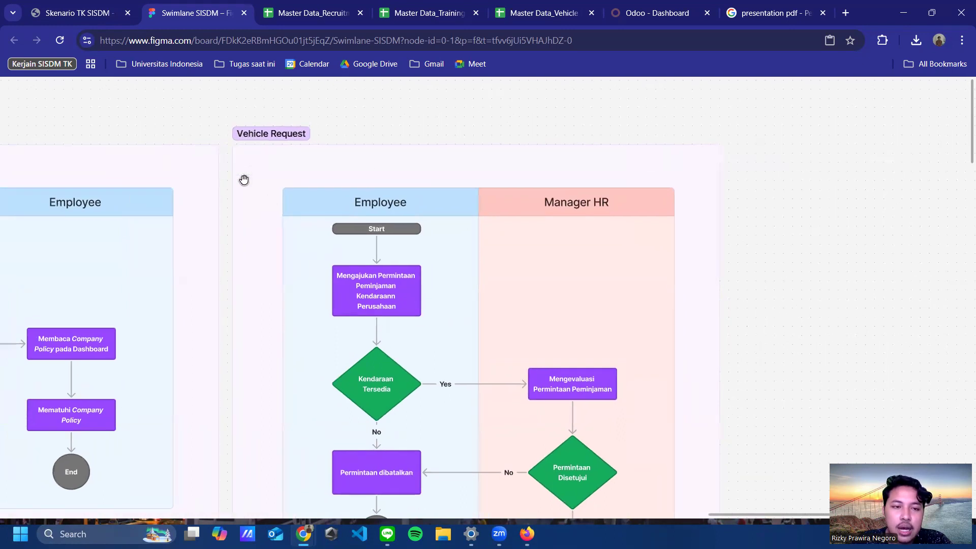
pyautogui.moveTo(421, 169); pyautogui.dragTo(407, 167)
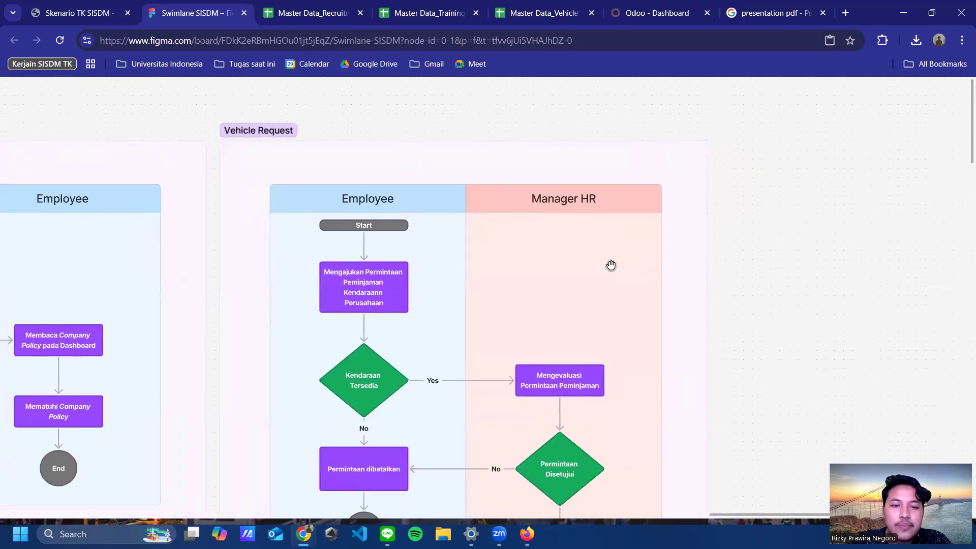
pyautogui.moveTo(611, 266); pyautogui.dragTo(650, 262)
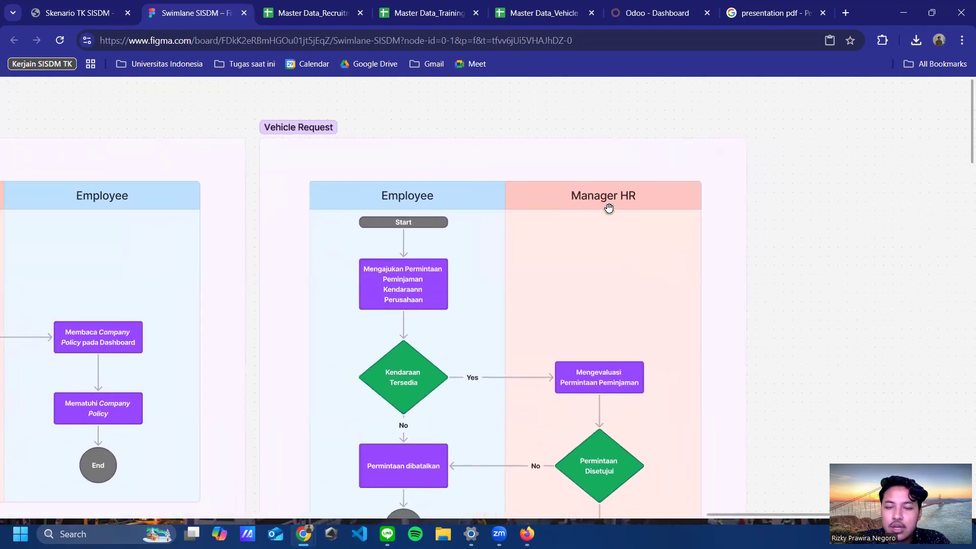
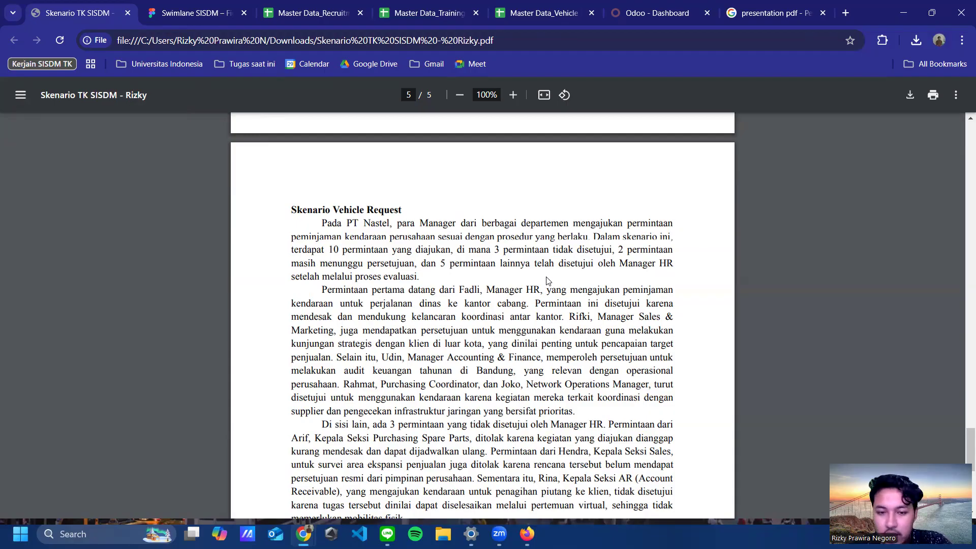
# Step: Scroll down to the closing paragraph of the Vehicle Request scenario on PDF page 5
pyautogui.scroll(-7, 545, 224)
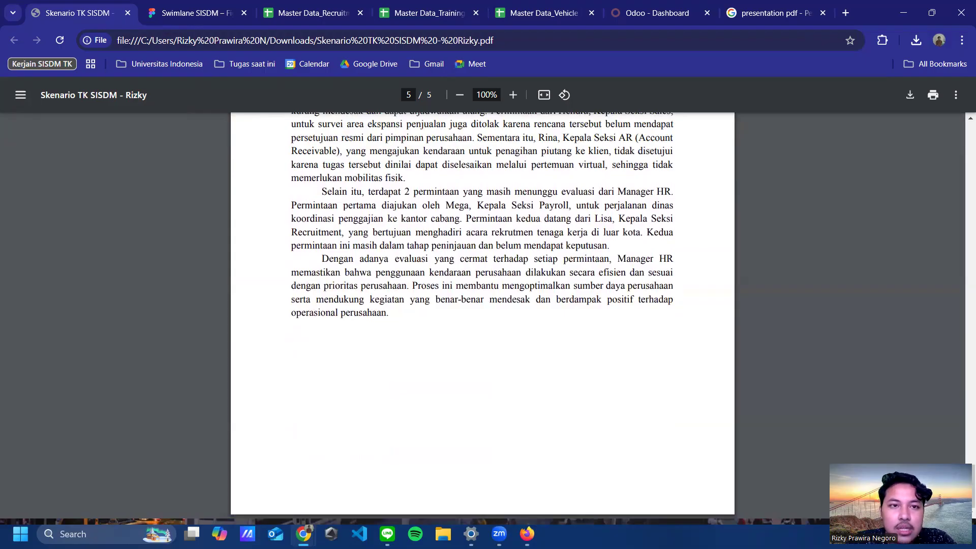
# Step: In the vehicle master data workbook, go through each requester's row on the Vehicle Request sheet
pyautogui.click(529, 15)
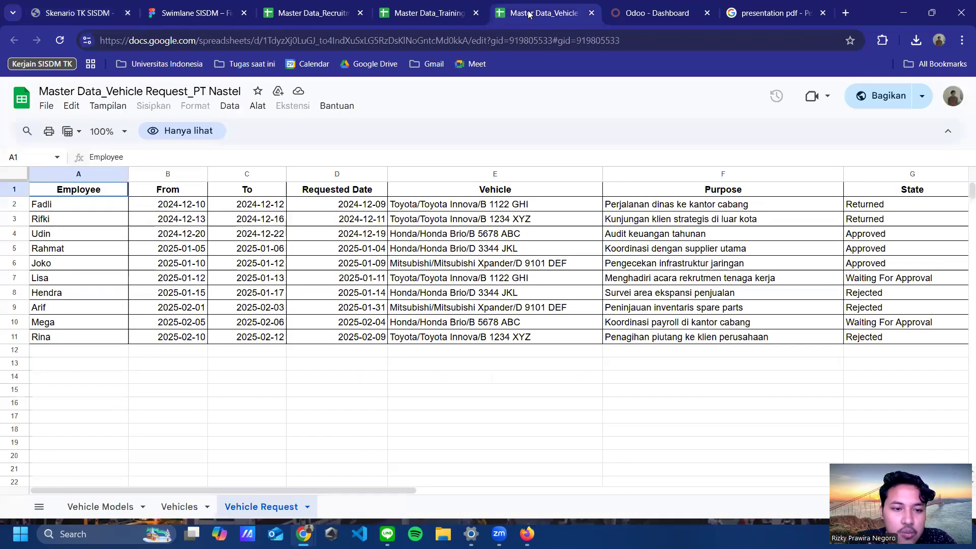
pyautogui.moveTo(203, 491); pyautogui.dragTo(168, 483)
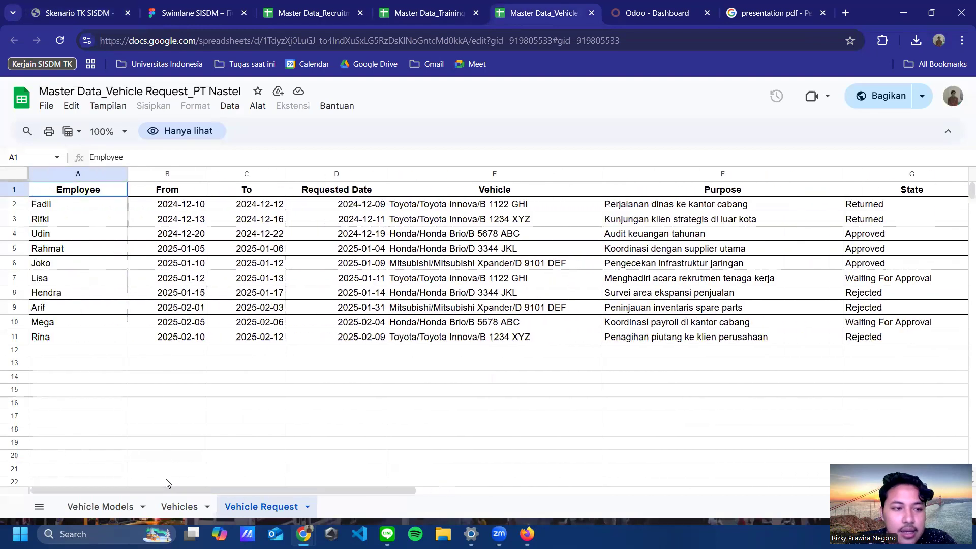
pyautogui.click(75, 207)
pyautogui.click(72, 232)
pyautogui.click(72, 278)
pyautogui.moveTo(72, 292); pyautogui.dragTo(73, 312)
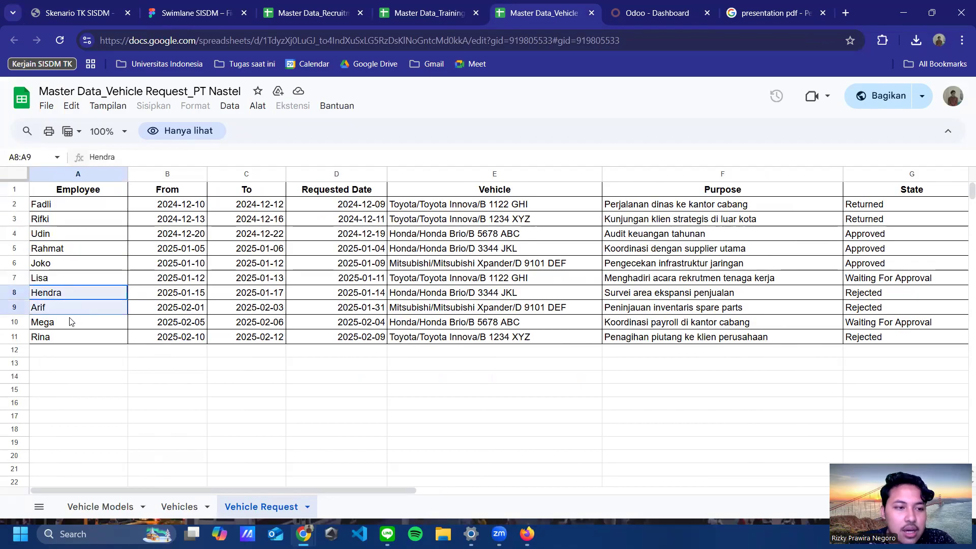
pyautogui.click(80, 263)
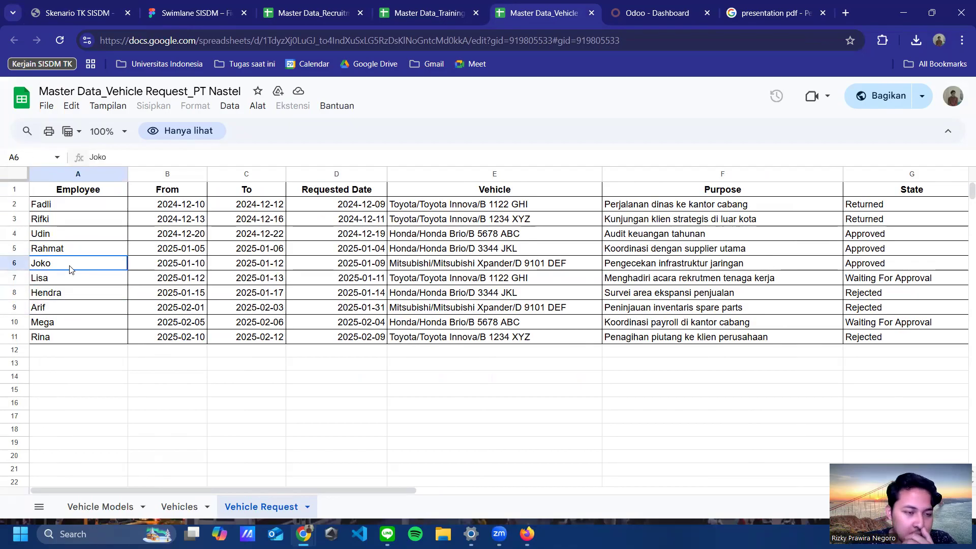
pyautogui.click(85, 205)
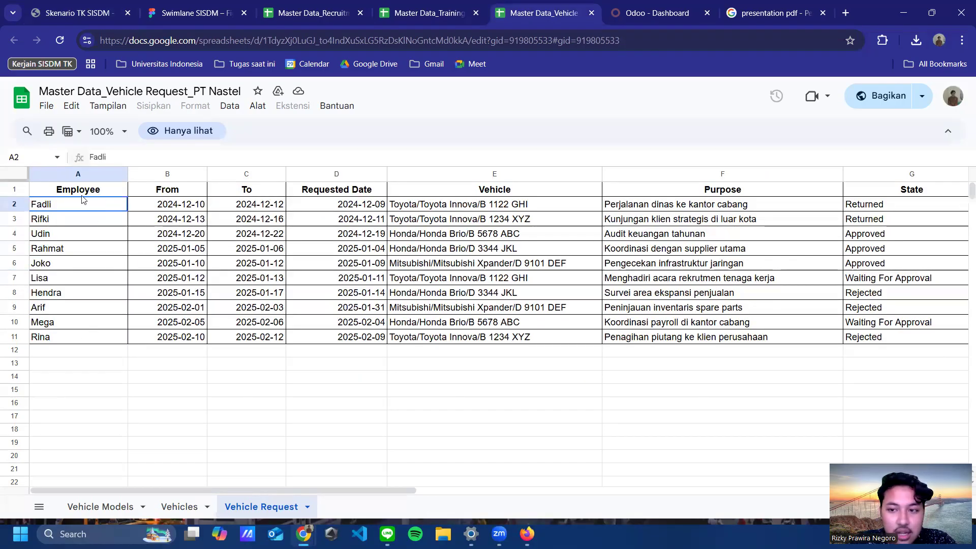
pyautogui.hscroll(2, 324, 488)
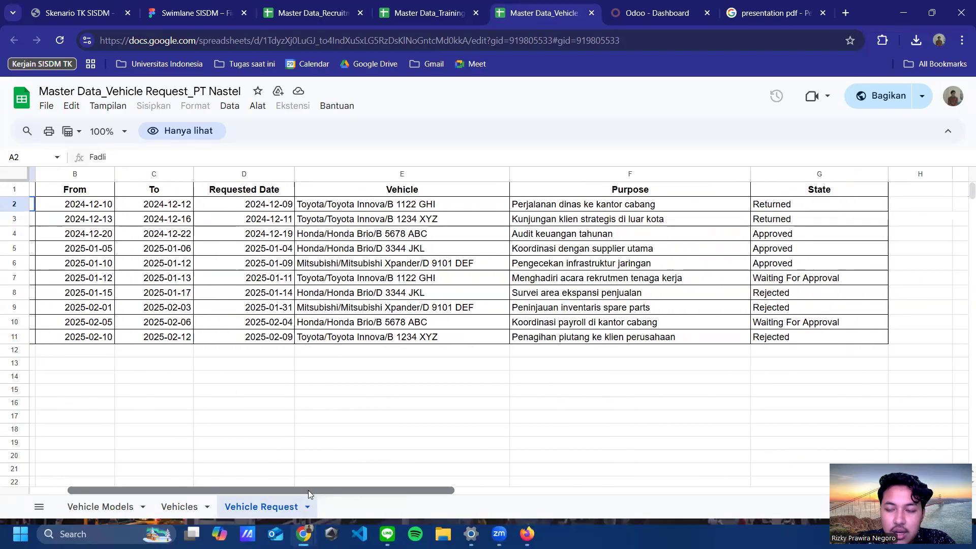
pyautogui.hscroll(-2, 308, 490)
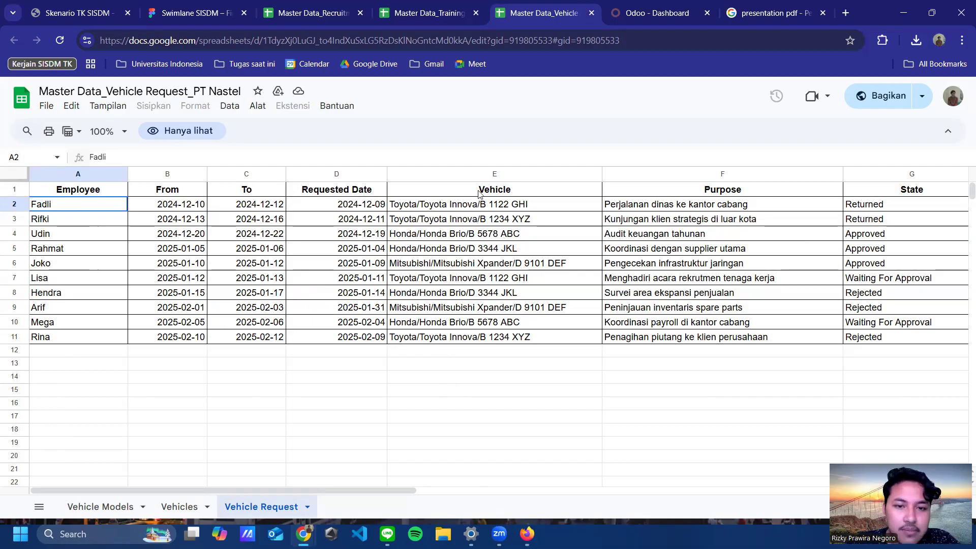
# Step: Review the Purpose and State columns, noting the Returned, Approved and Waiting For Approval states
pyautogui.moveTo(691, 206); pyautogui.dragTo(686, 338)
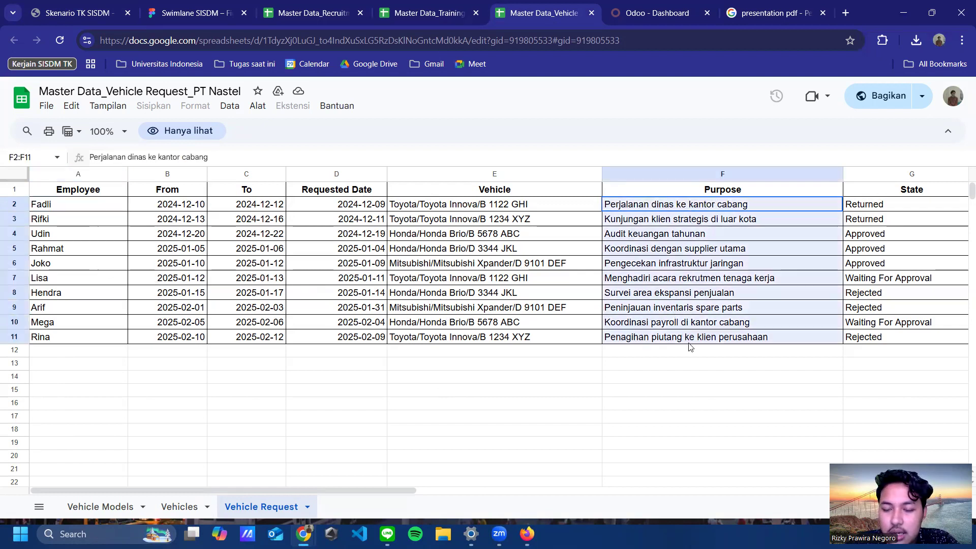
pyautogui.click(667, 206)
pyautogui.click(678, 216)
pyautogui.click(687, 196)
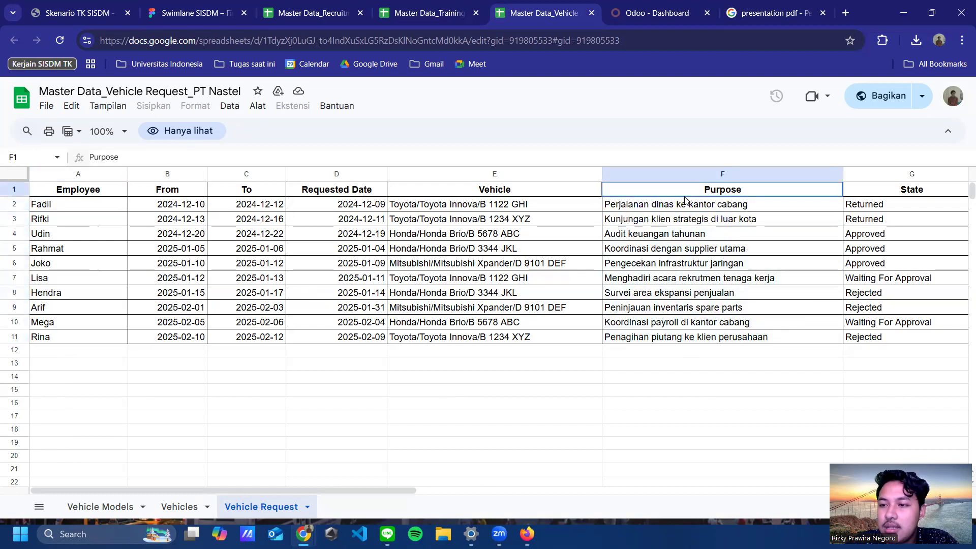
pyautogui.click(861, 208)
pyautogui.click(893, 193)
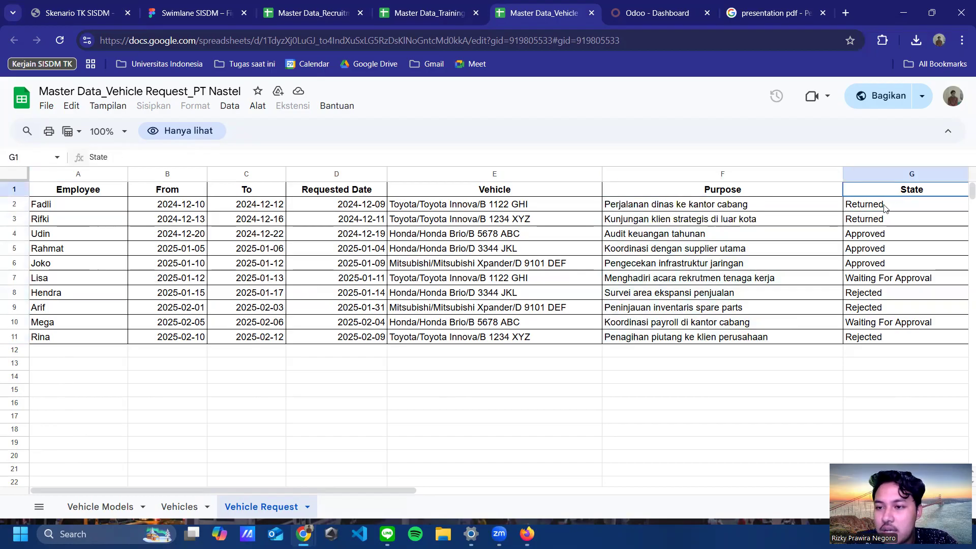
pyautogui.click(884, 207)
pyautogui.click(884, 235)
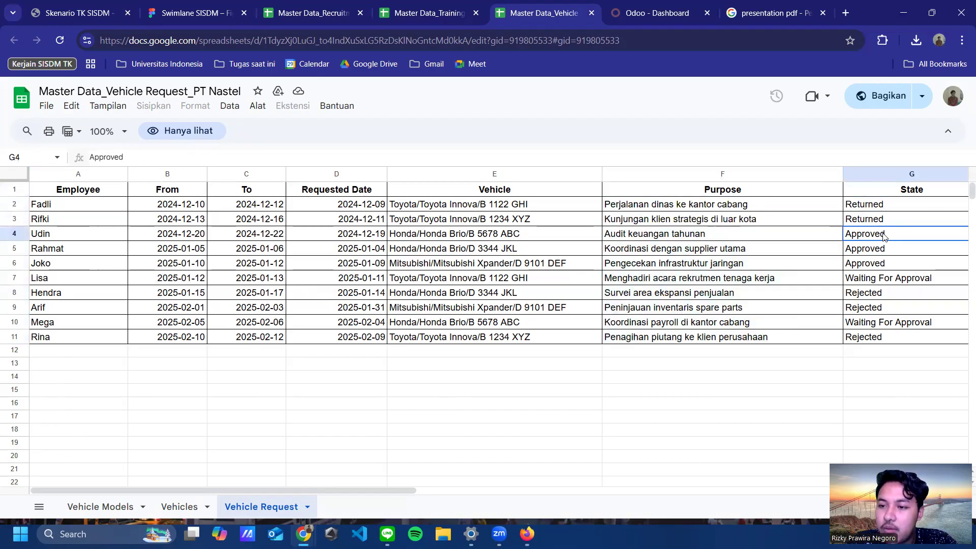
pyautogui.click(883, 282)
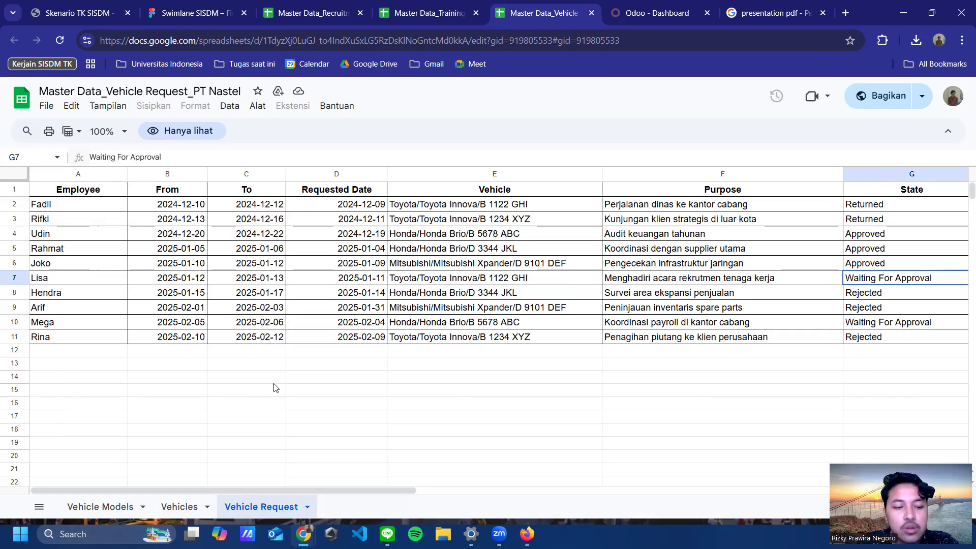
# Step: Look over the Vehicle Models and Vehicles sheets, then return to the Odoo dashboard
pyautogui.click(109, 505)
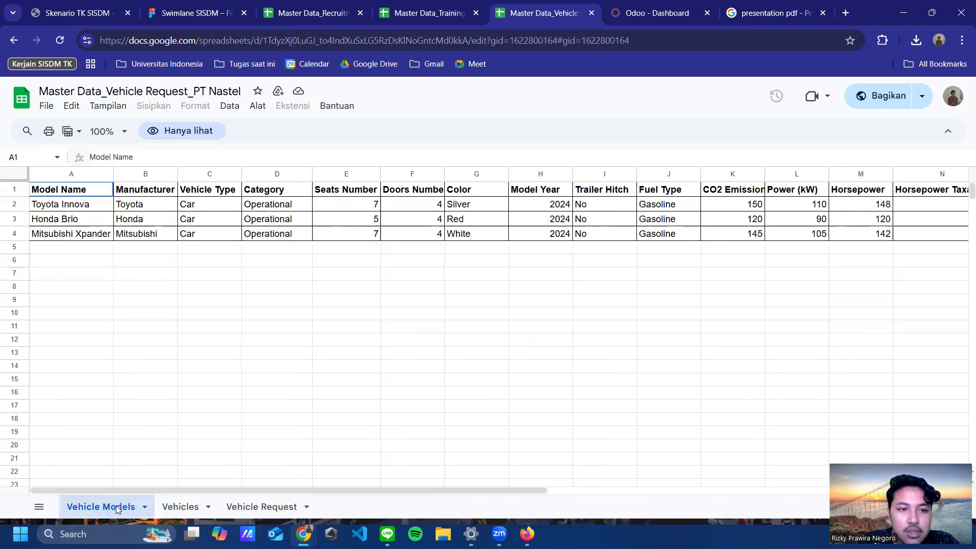
pyautogui.click(180, 507)
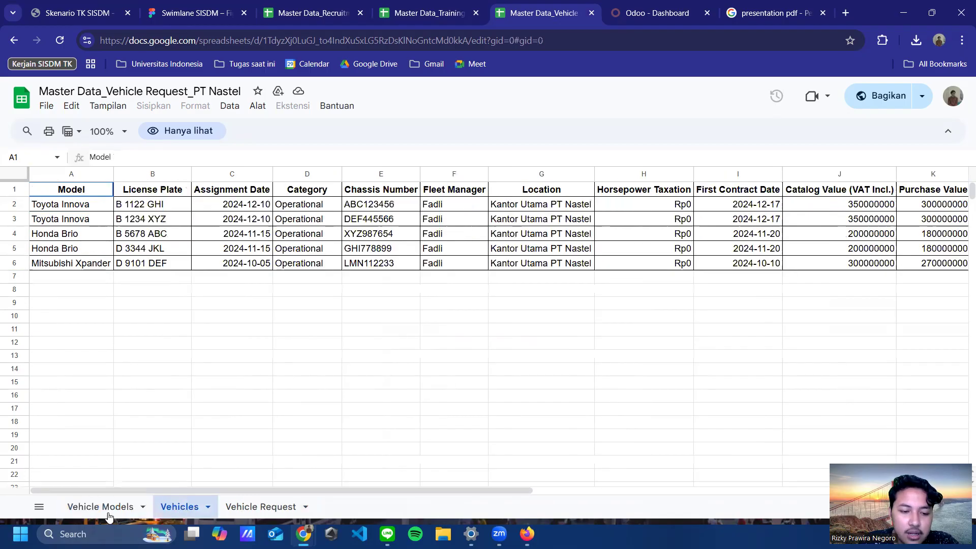
pyautogui.click(108, 515)
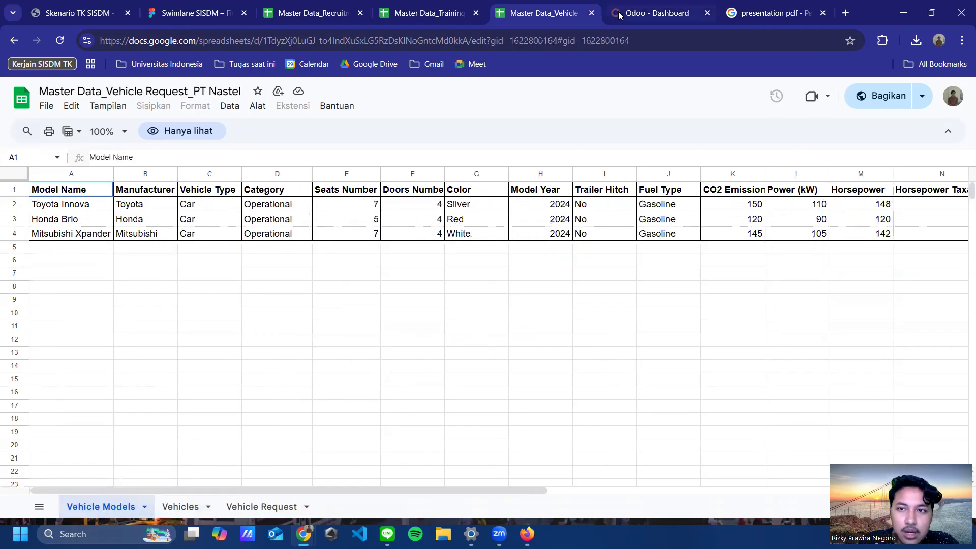
pyautogui.click(619, 16)
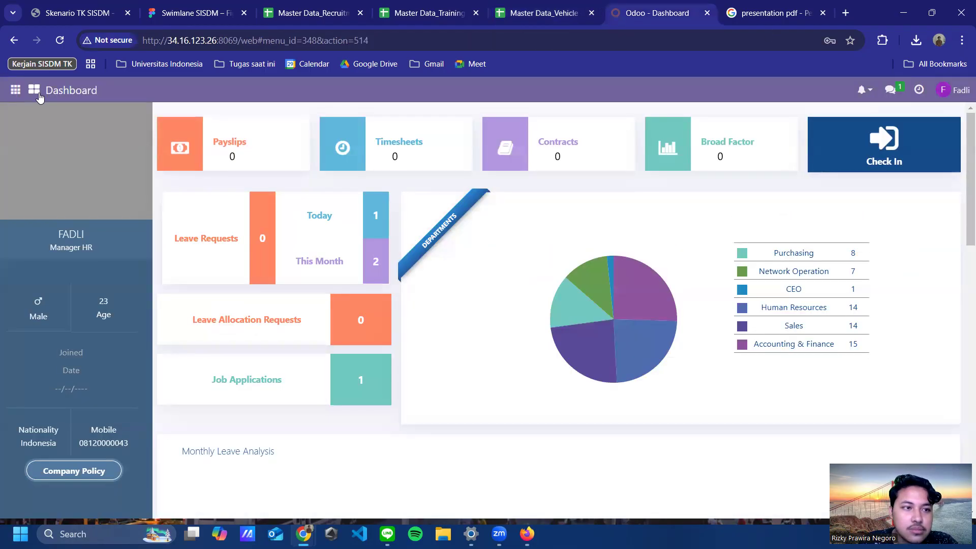
# Step: Open the vehicle models list under Fleet > Configuration > Models
pyautogui.click(34, 90)
pyautogui.scroll(-1, 601, 305)
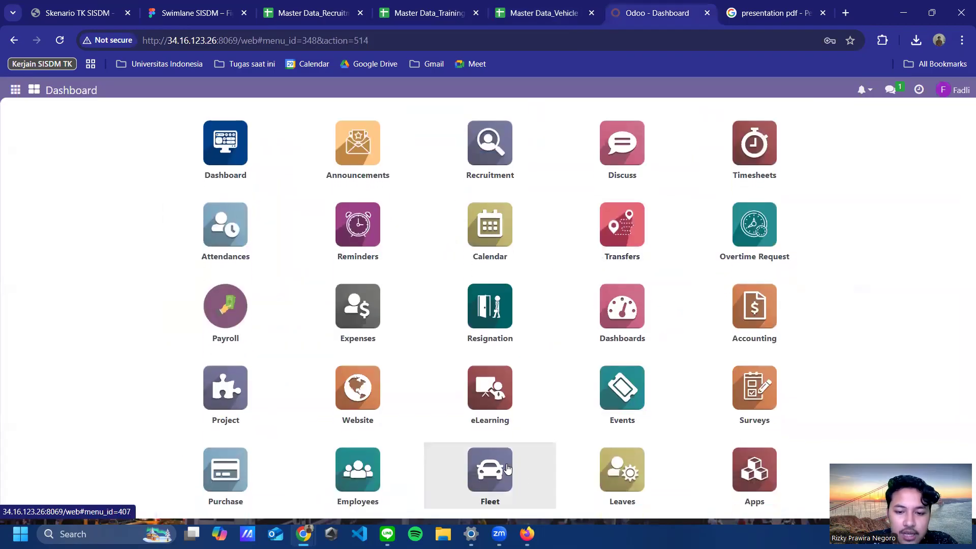
pyautogui.click(507, 468)
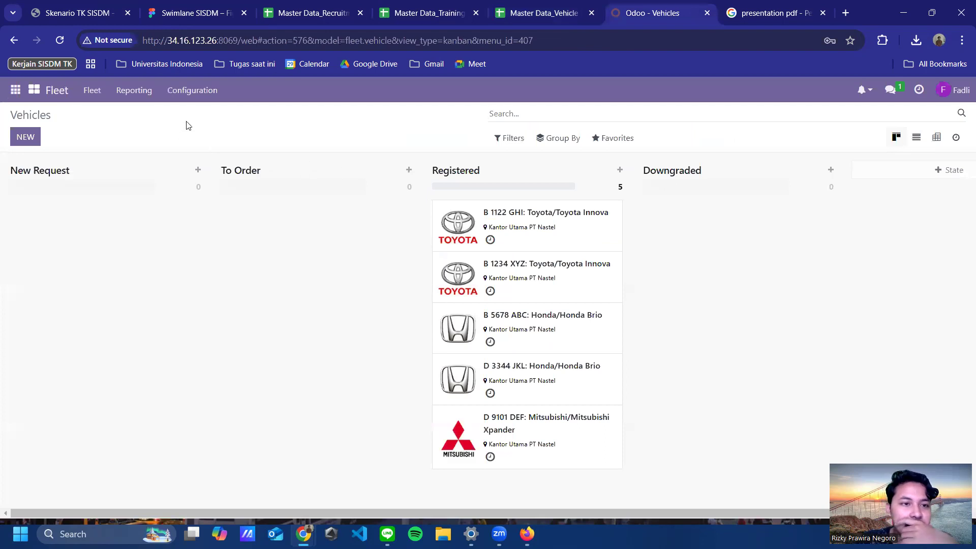
pyautogui.click(193, 91)
pyautogui.click(210, 167)
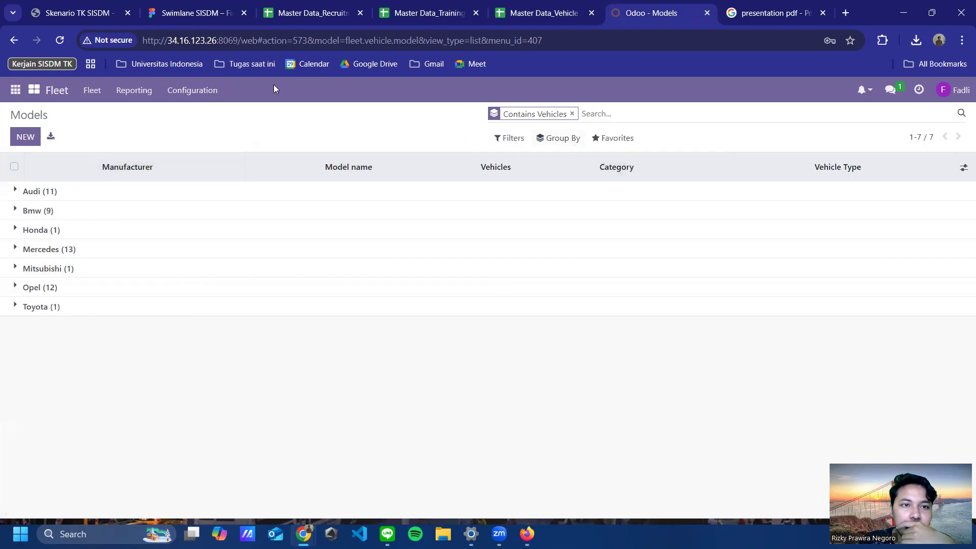
# Step: Expand the Honda, Mitsubishi and Toyota model groups, then go back to the master data sheet
pyautogui.click(17, 230)
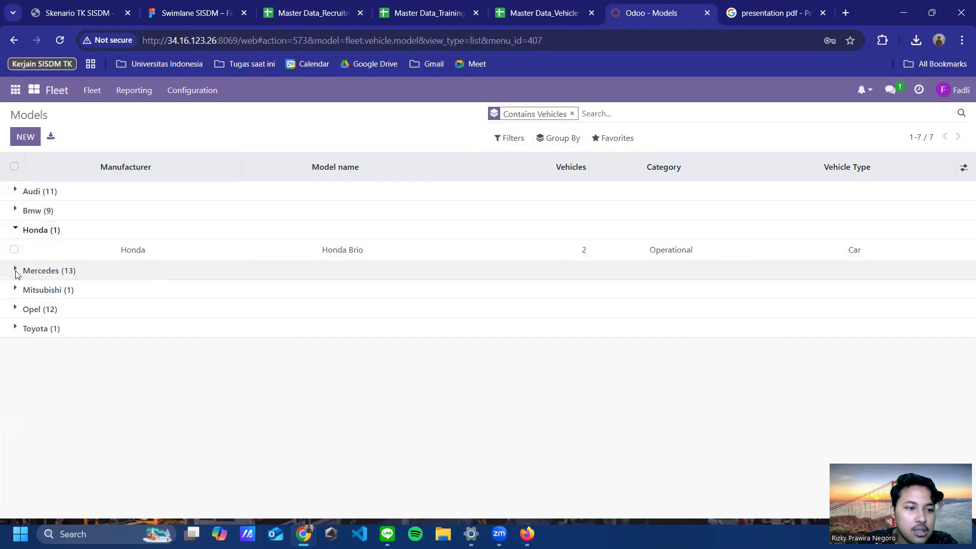
pyautogui.click(16, 290)
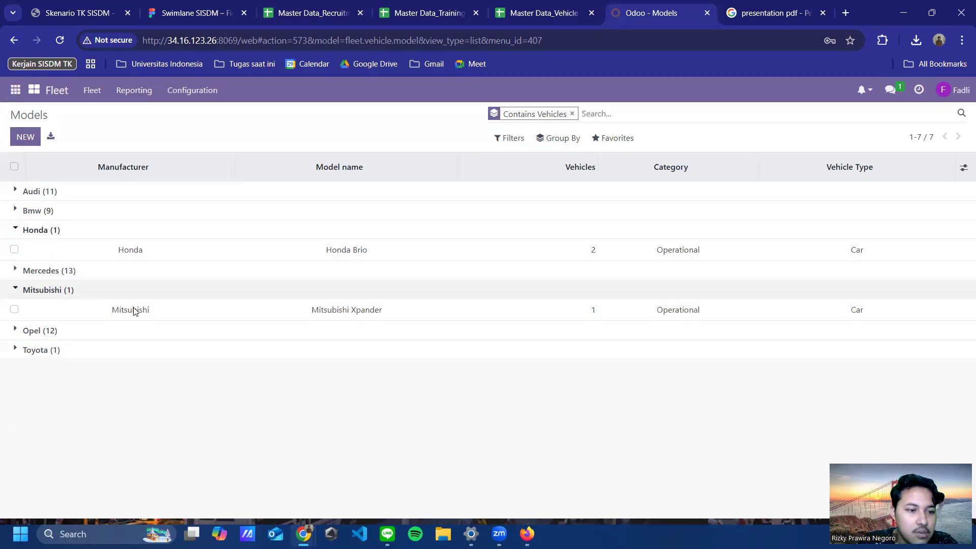
pyautogui.click(18, 349)
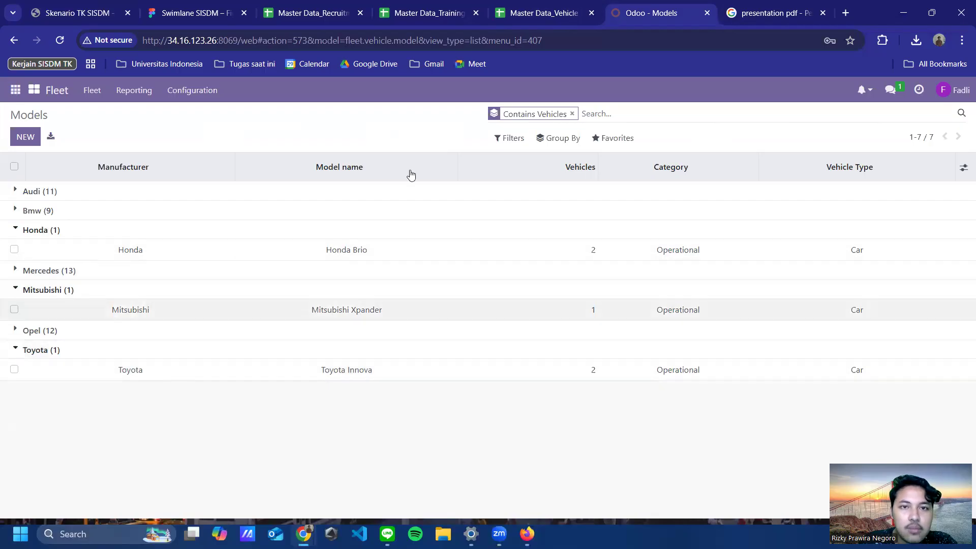
pyautogui.click(530, 10)
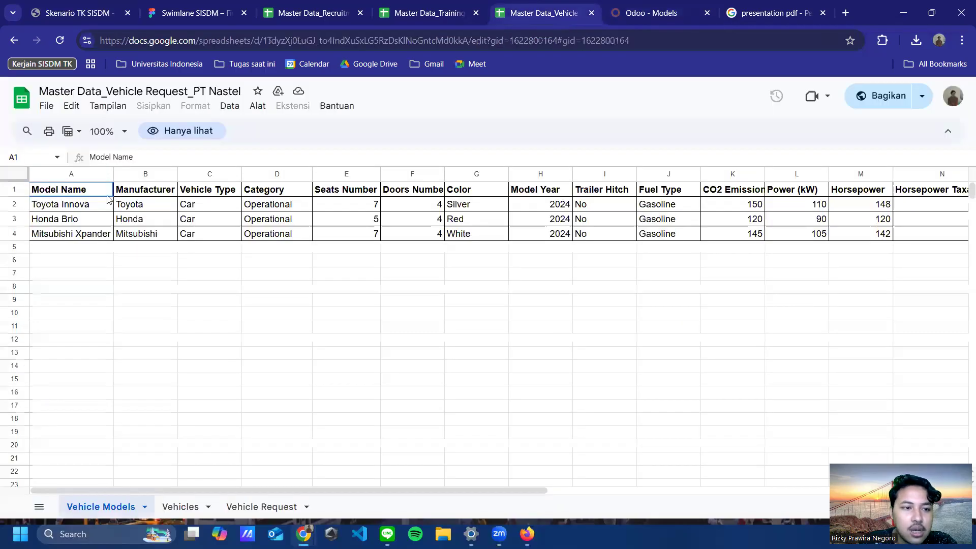
# Step: Open Odoo's Fleet vehicles board showing the five registered vehicles
pyautogui.click(624, 17)
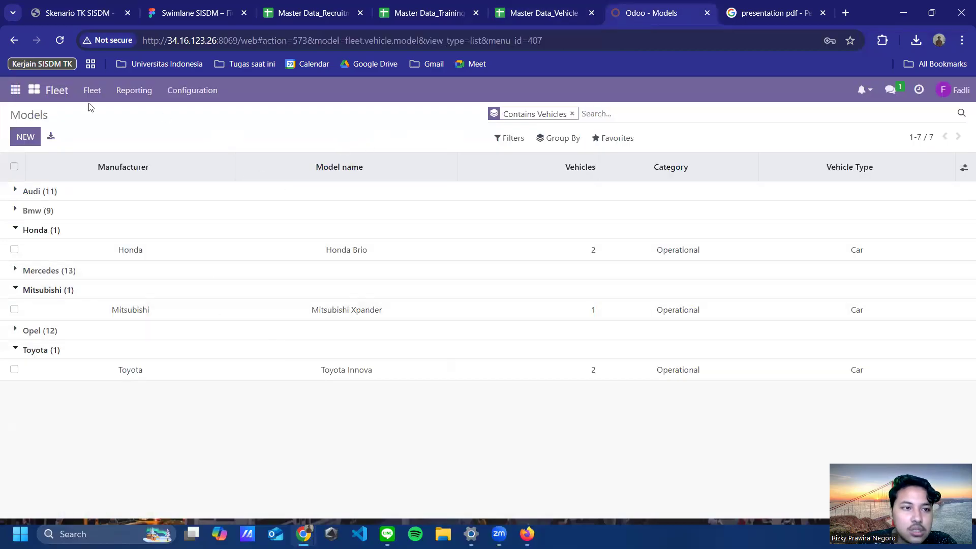
pyautogui.click(104, 96)
pyautogui.click(109, 118)
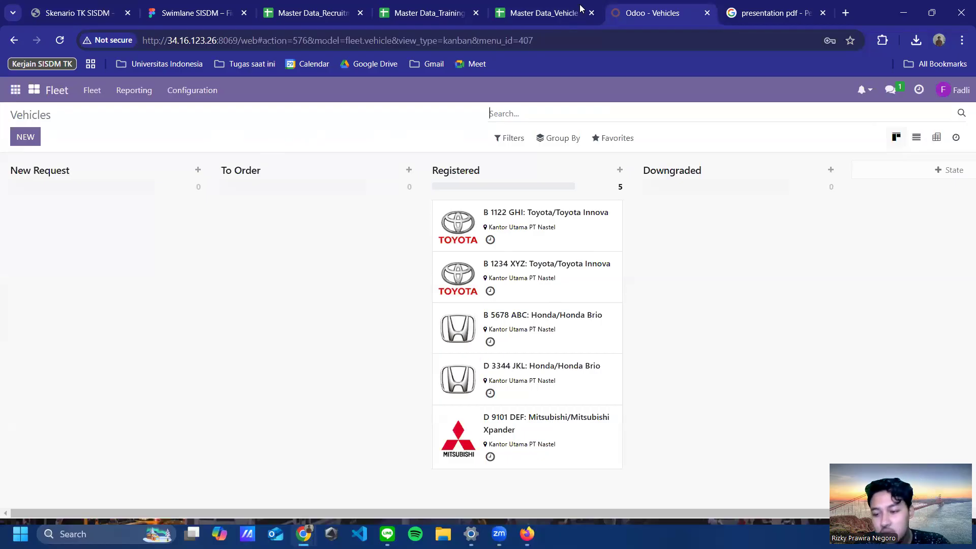
# Step: Compare the board against the Vehicles sheet in Google Sheets, then return to Odoo
pyautogui.click(556, 14)
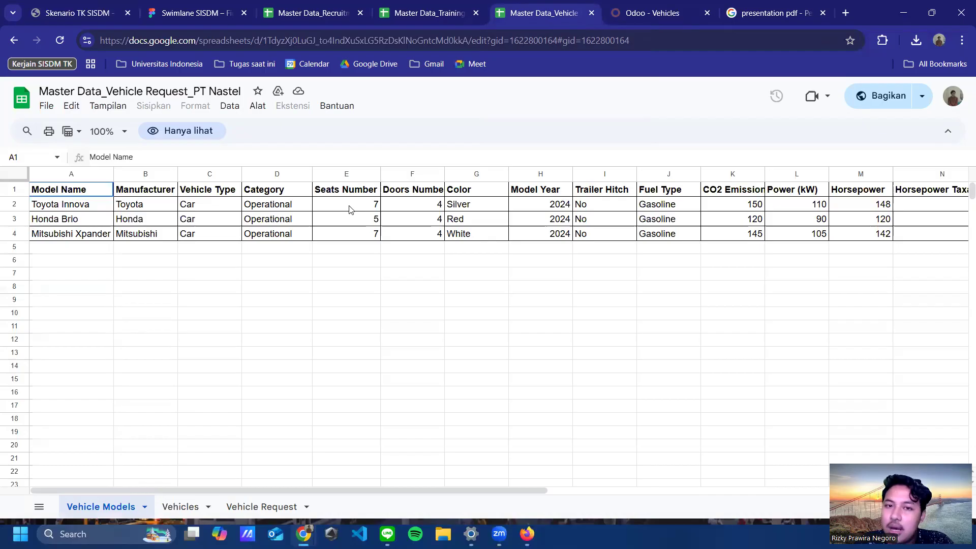
pyautogui.click(181, 507)
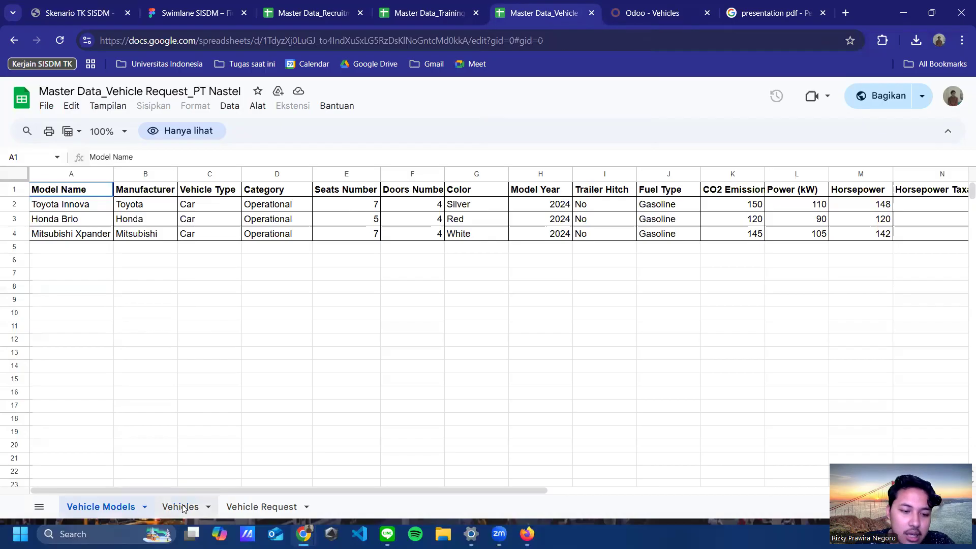
pyautogui.click(636, 8)
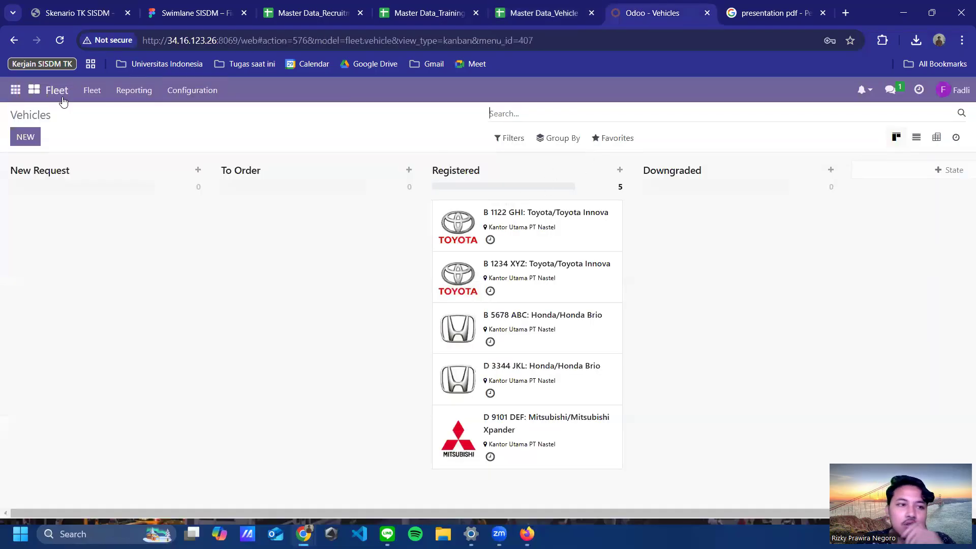
pyautogui.click(32, 90)
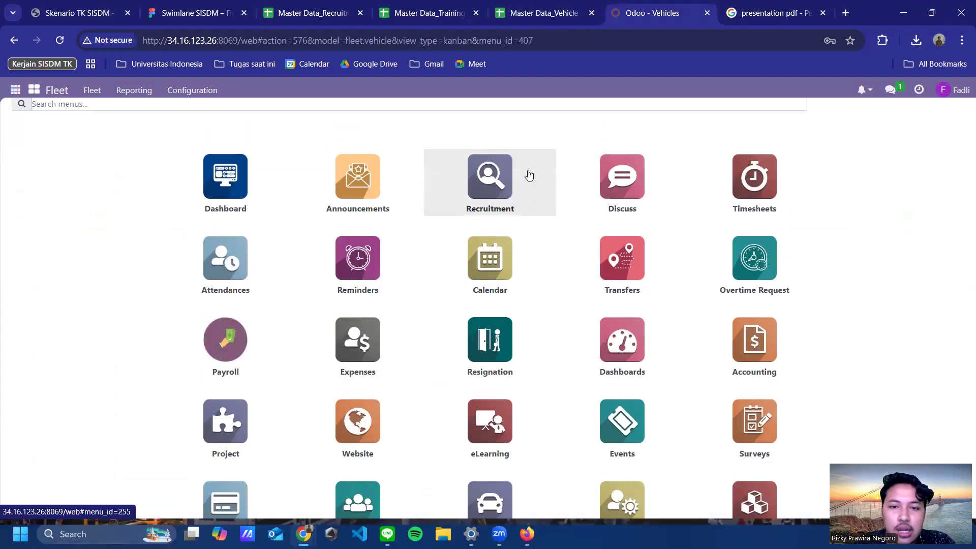
# Step: Open Employees > Vehicle Request to list requests VR0013–VR0022, then switch to the master data sheet
pyautogui.scroll(-1, 519, 224)
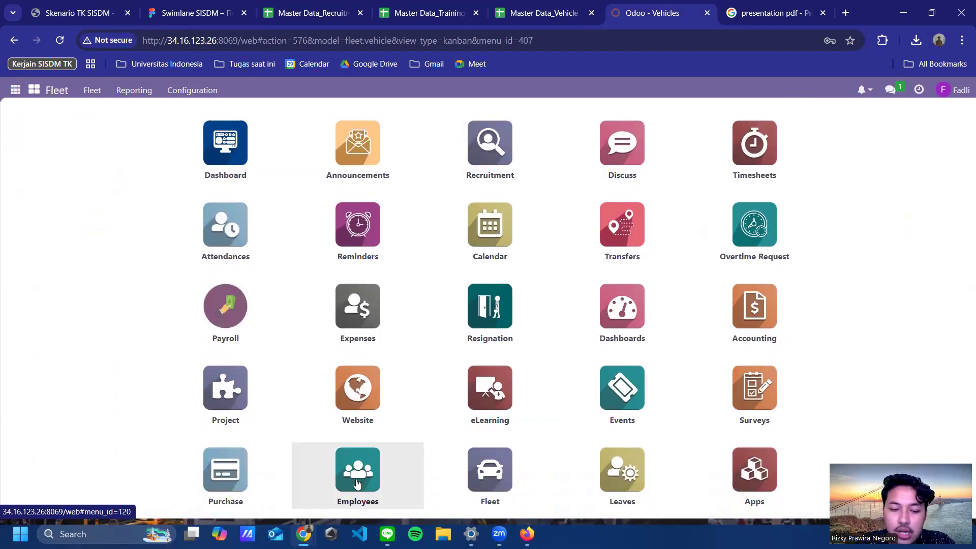
pyautogui.click(357, 480)
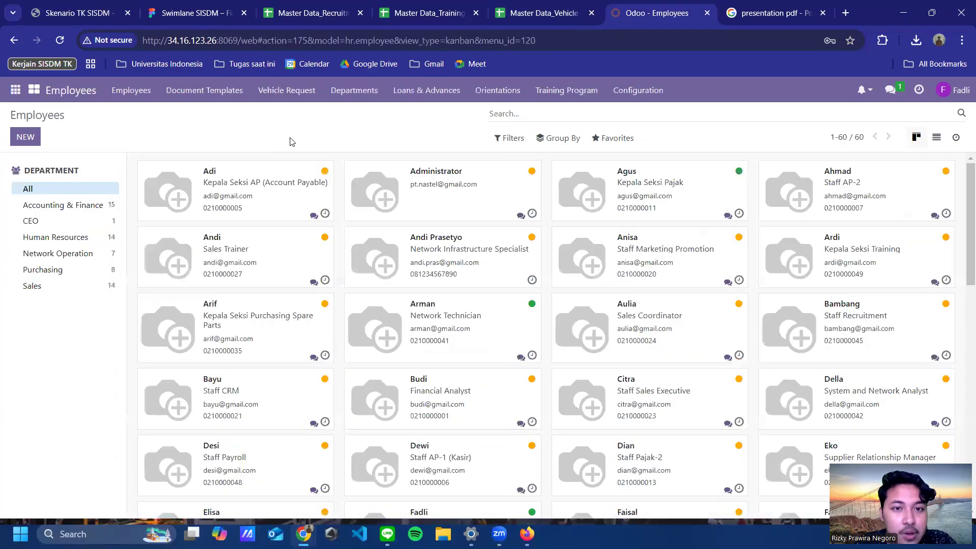
pyautogui.click(287, 95)
pyautogui.click(298, 117)
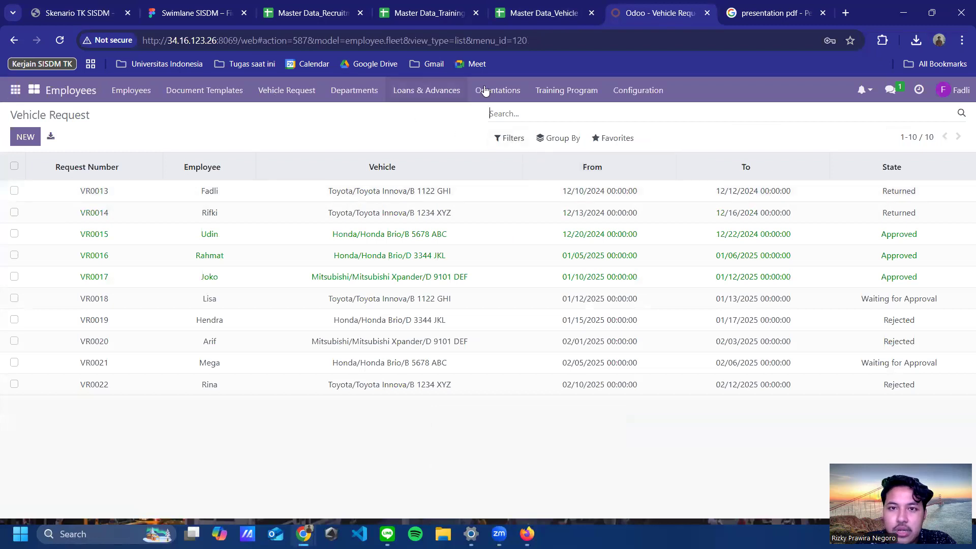
pyautogui.click(534, 14)
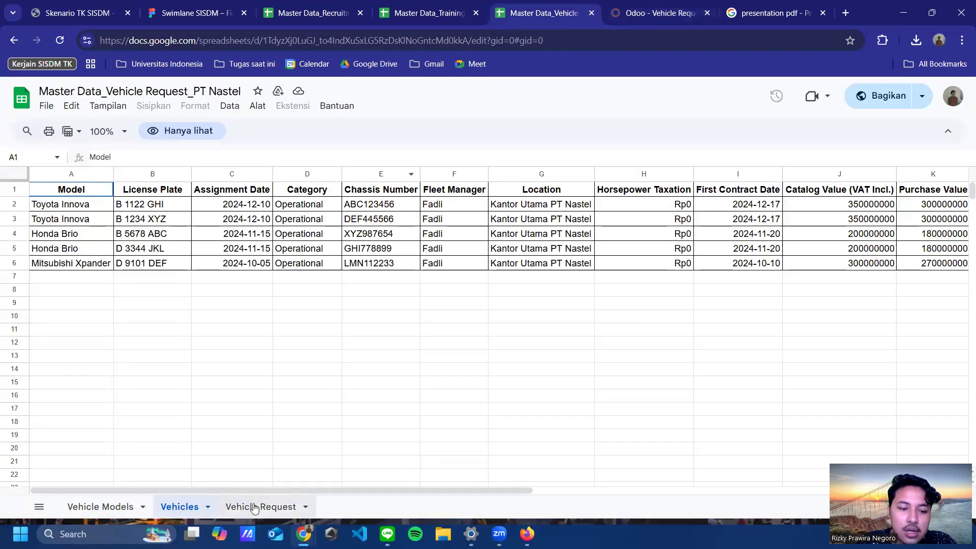
# Step: Scroll the Vehicle Request sheet to its State column and compare it with Odoo's request list
pyautogui.click(257, 504)
pyautogui.moveTo(298, 491); pyautogui.dragTo(542, 491)
pyautogui.hscroll(3, 111, 475)
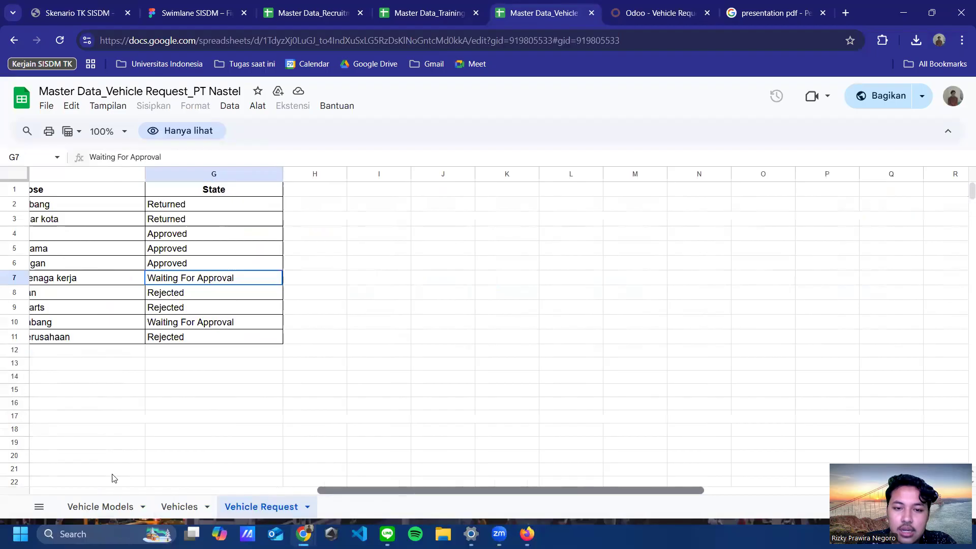
pyautogui.hscroll(-10, 108, 477)
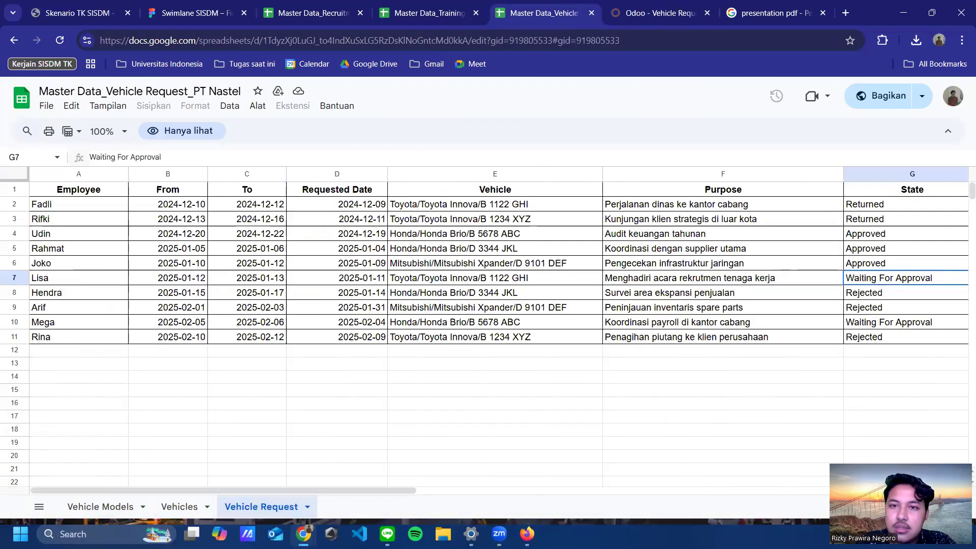
pyautogui.click(621, 15)
pyautogui.click(537, 12)
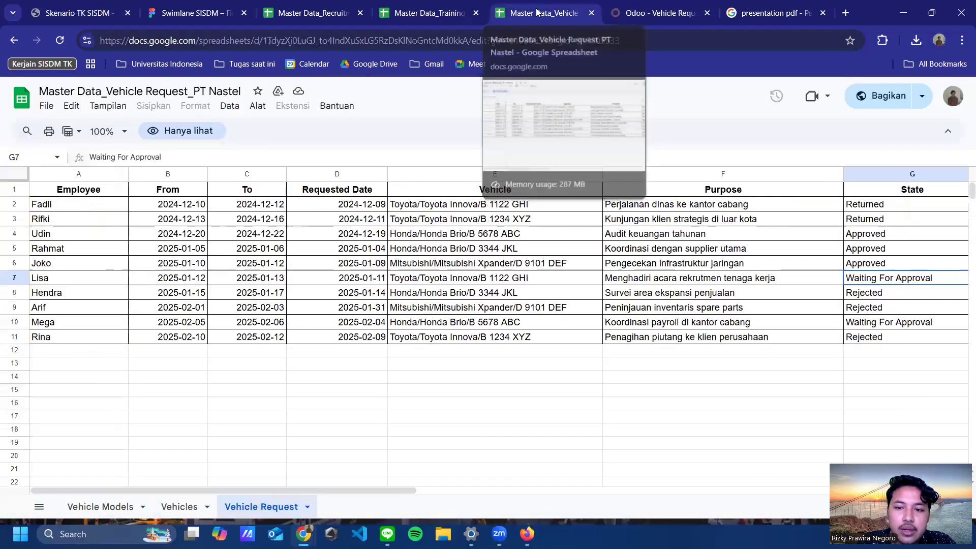
pyautogui.hotkey('ctrl', 'Tab')
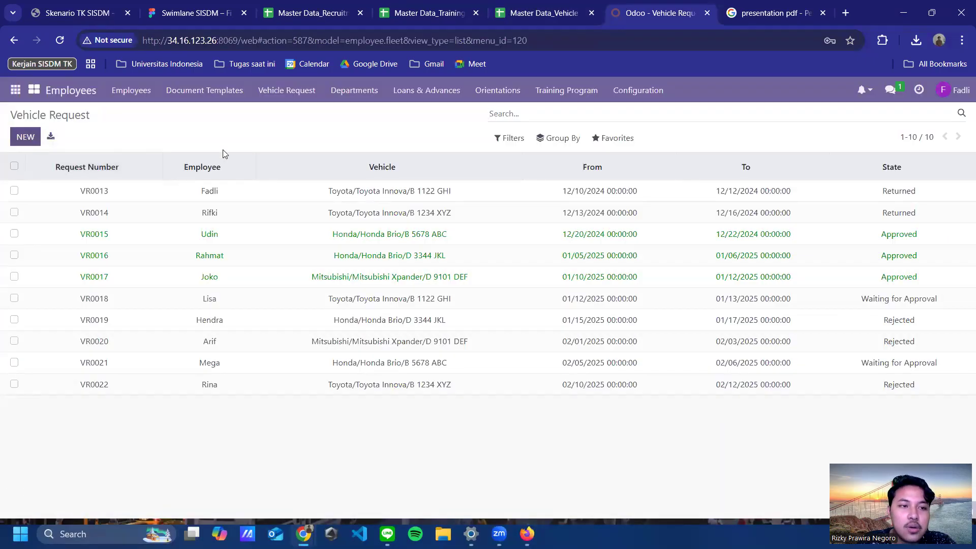
pyautogui.click(144, 206)
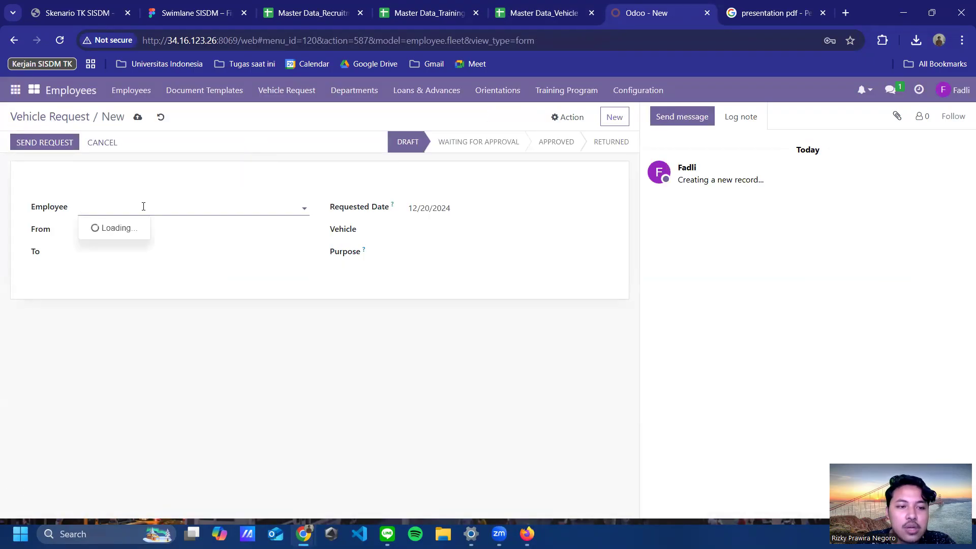
pyautogui.click(121, 278)
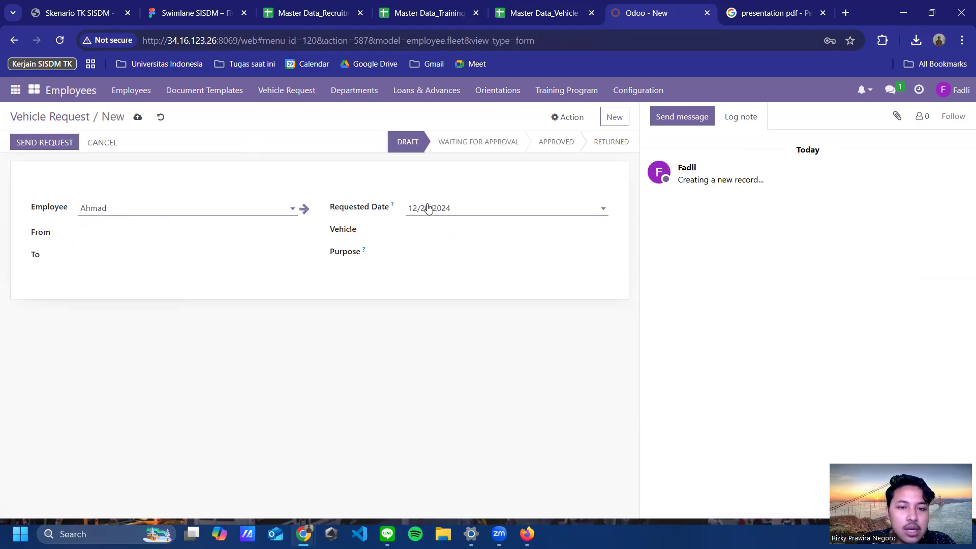
pyautogui.click(471, 211)
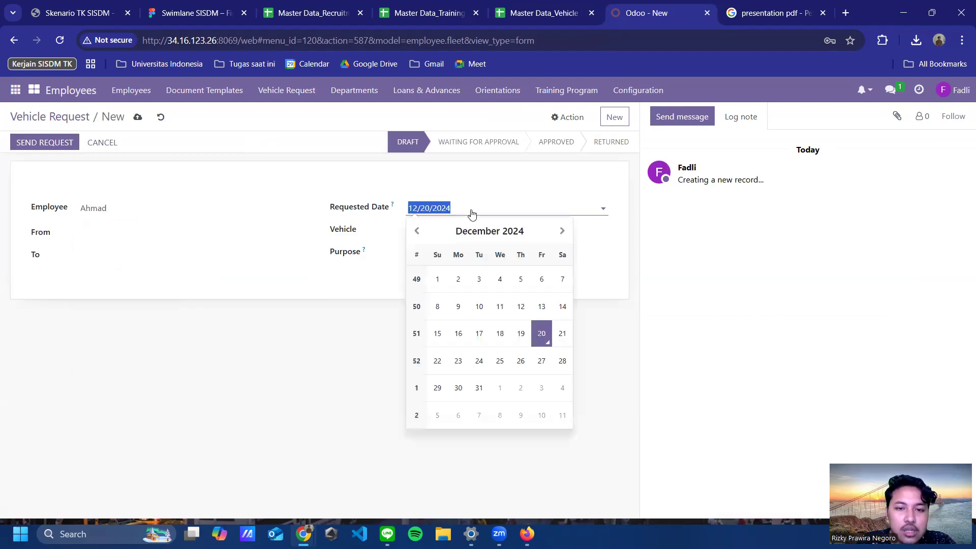
pyautogui.click(215, 292)
pyautogui.click(135, 235)
pyautogui.click(437, 228)
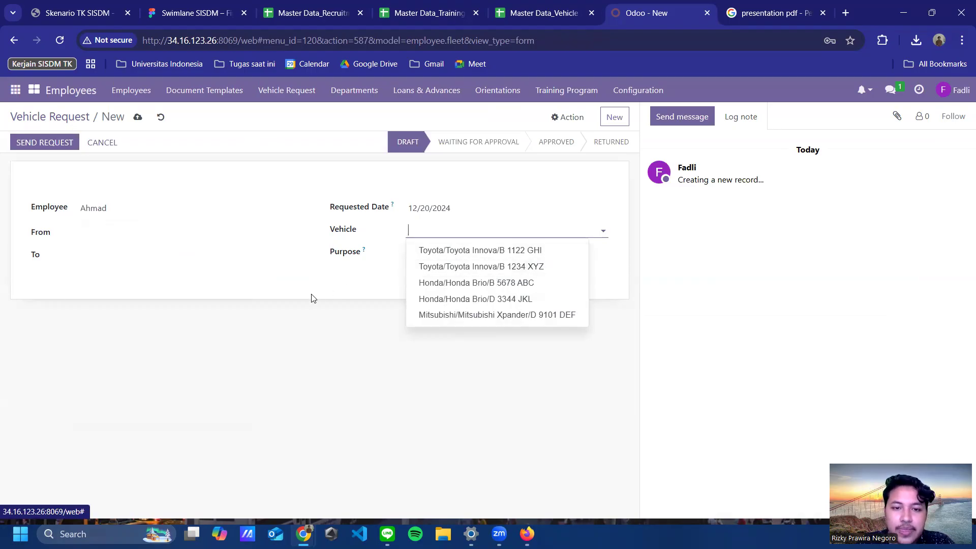
pyautogui.click(490, 248)
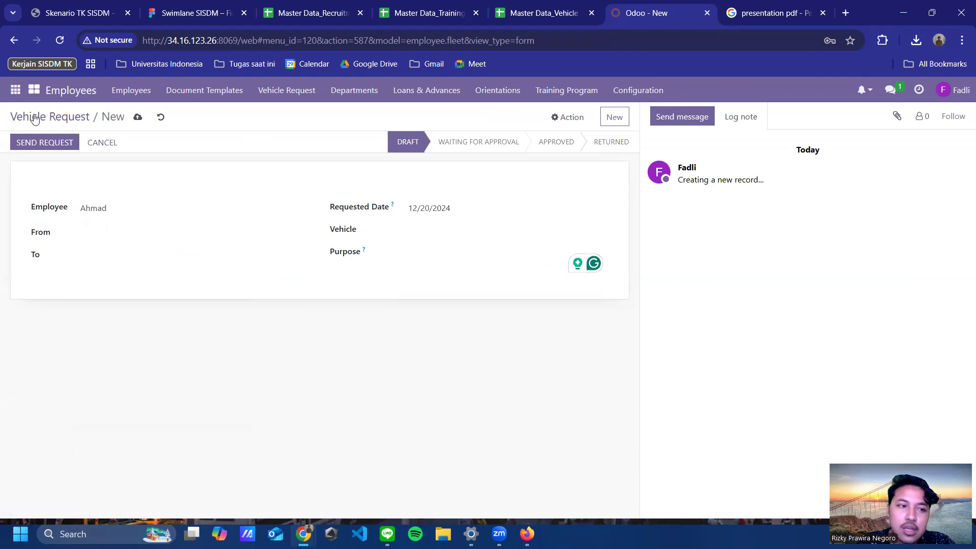
pyautogui.click(46, 138)
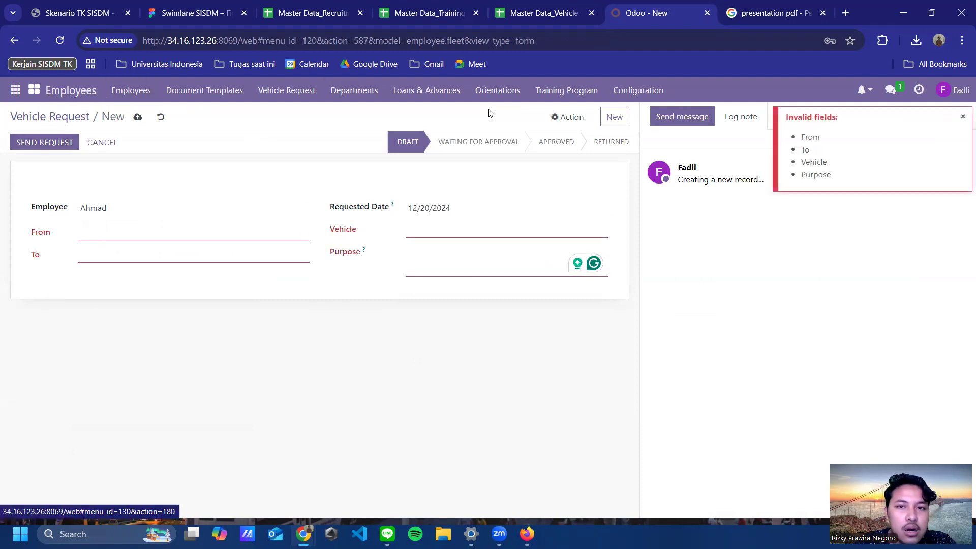
pyautogui.click(14, 41)
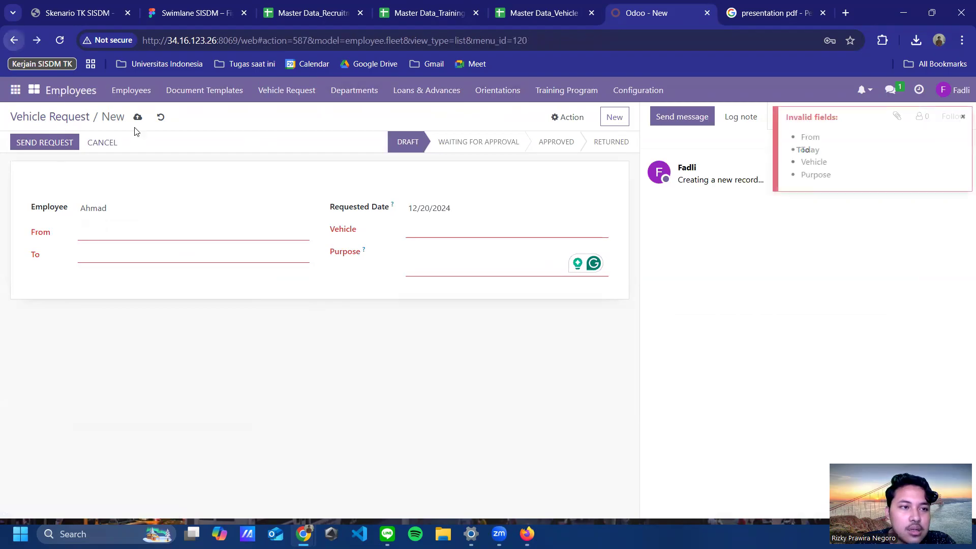
pyautogui.click(161, 117)
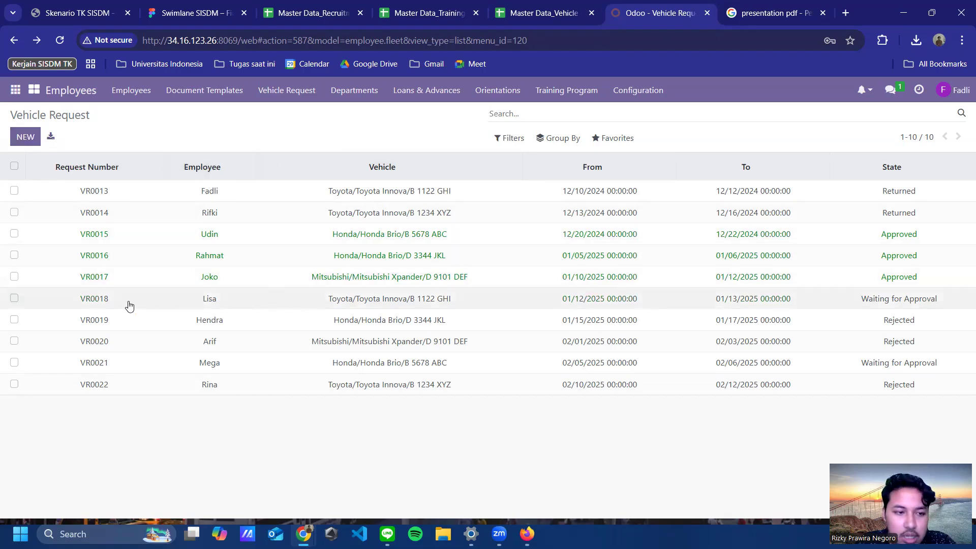
pyautogui.click(129, 305)
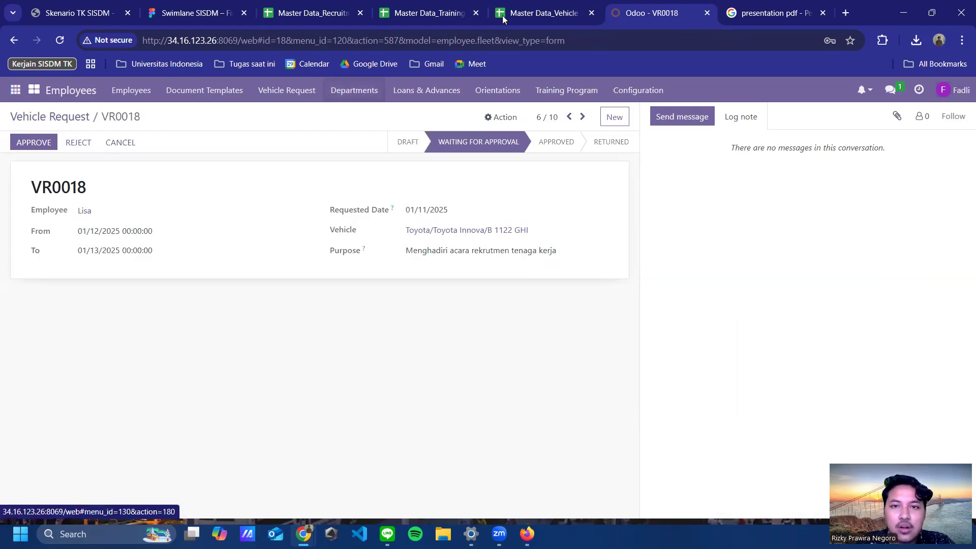
pyautogui.click(208, 13)
pyautogui.scroll(3, 562, 206)
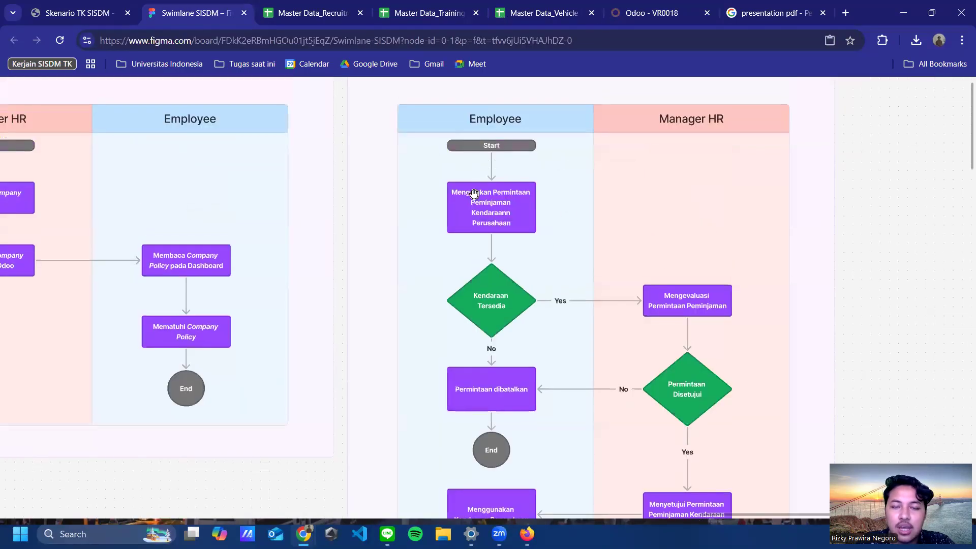
pyautogui.click(641, 12)
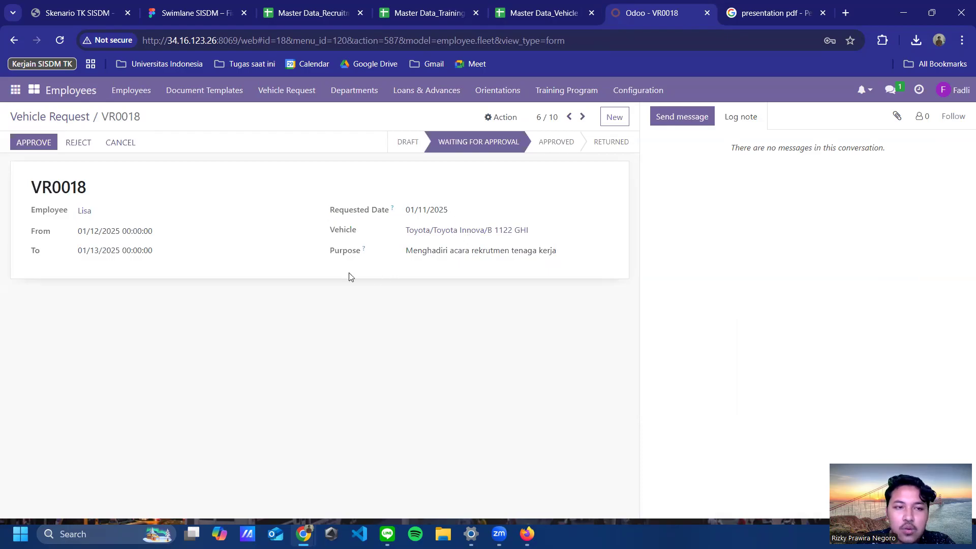
pyautogui.click(55, 117)
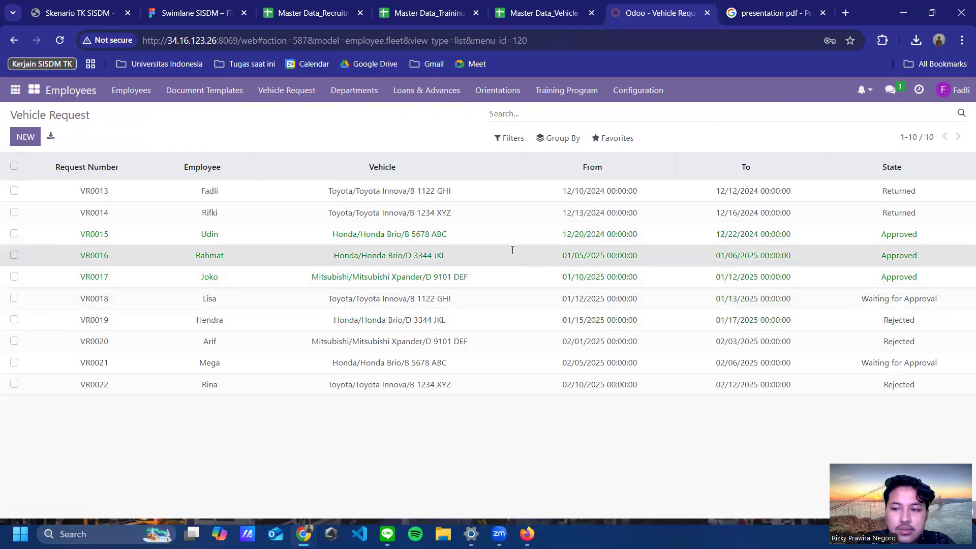
pyautogui.click(495, 255)
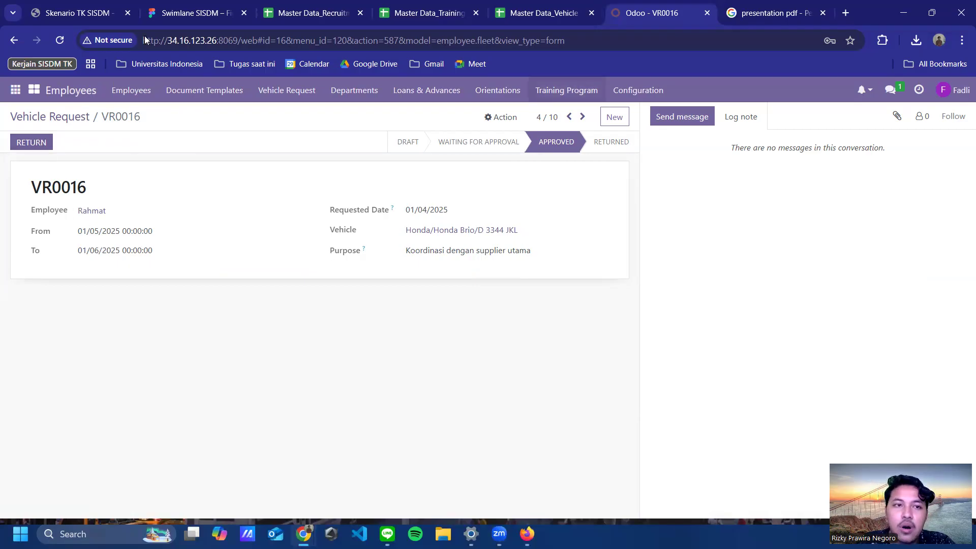
pyautogui.hotkey('ctrl', 'shift', 'Tab')
pyautogui.click(175, 19)
pyautogui.scroll(-4, 640, 321)
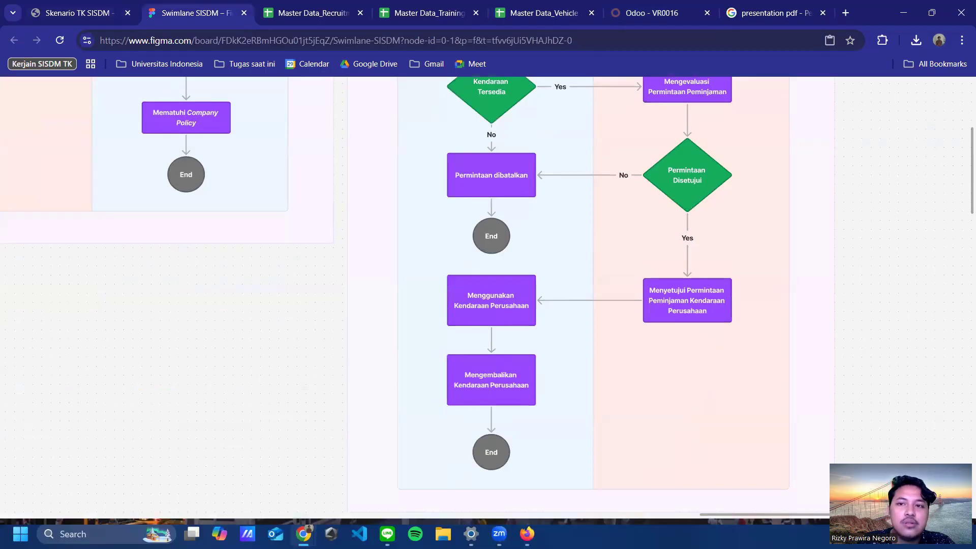
pyautogui.hotkey('ctrl', '6')
pyautogui.click(14, 40)
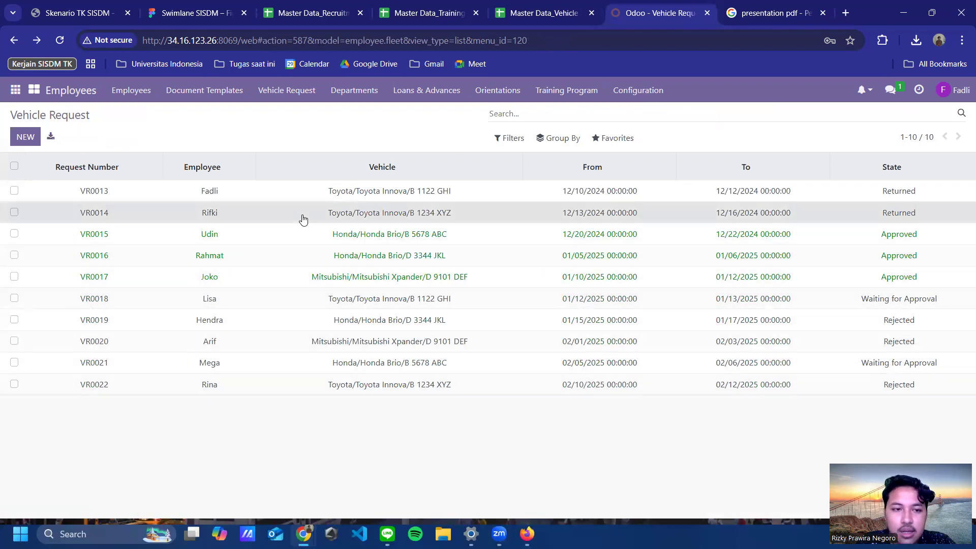
# Step: Check requests VR0014 and VR0018, then open rejected request VR0020 for the Mitsubishi Xpander
pyautogui.click(232, 213)
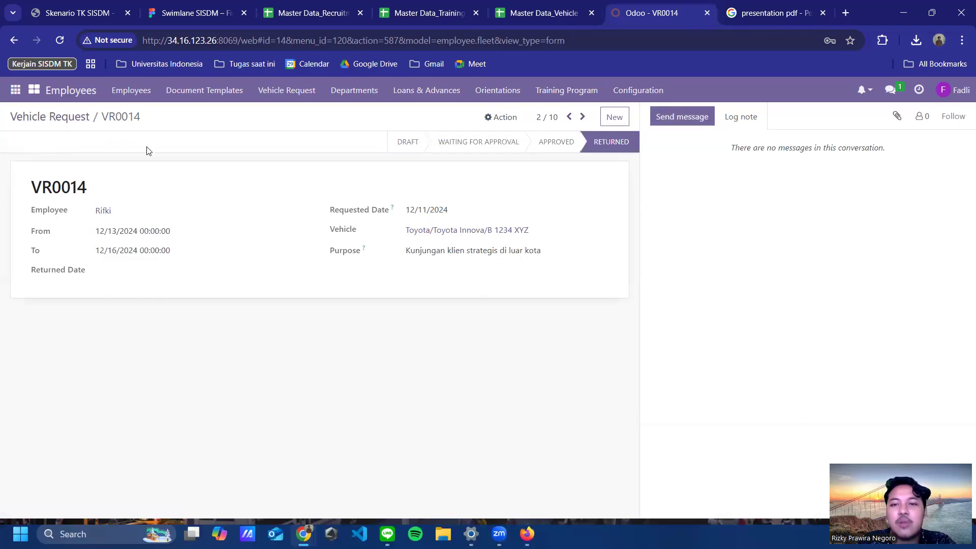
pyautogui.click(57, 126)
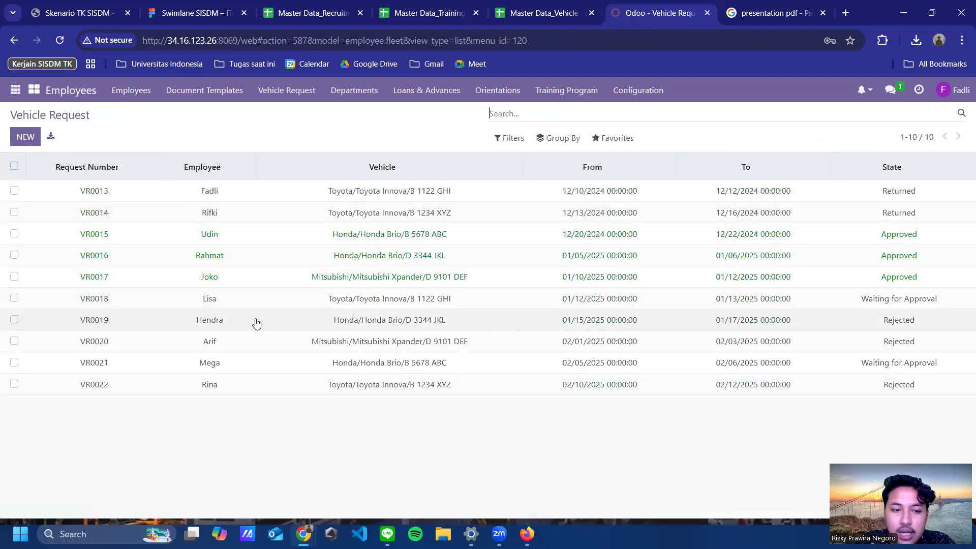
pyautogui.click(258, 298)
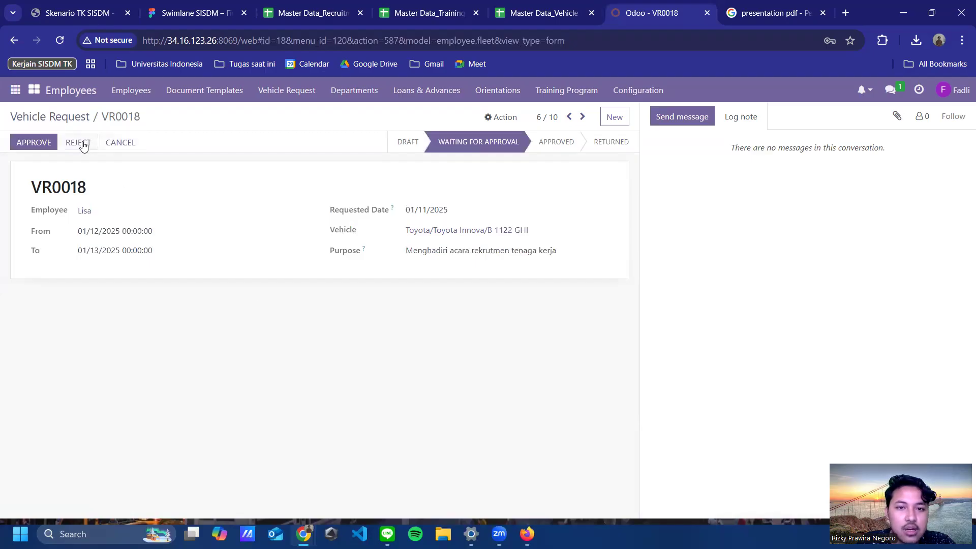
pyautogui.click(49, 120)
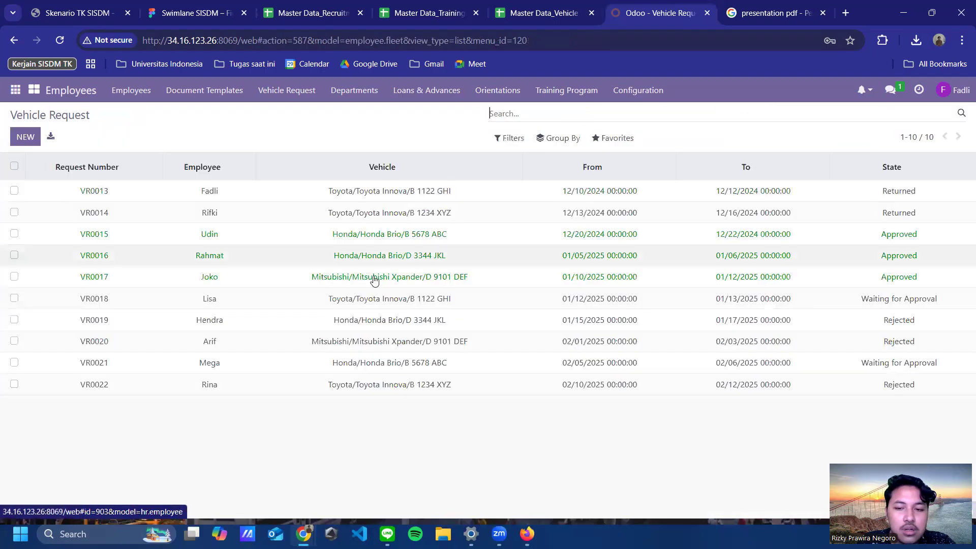
pyautogui.click(172, 349)
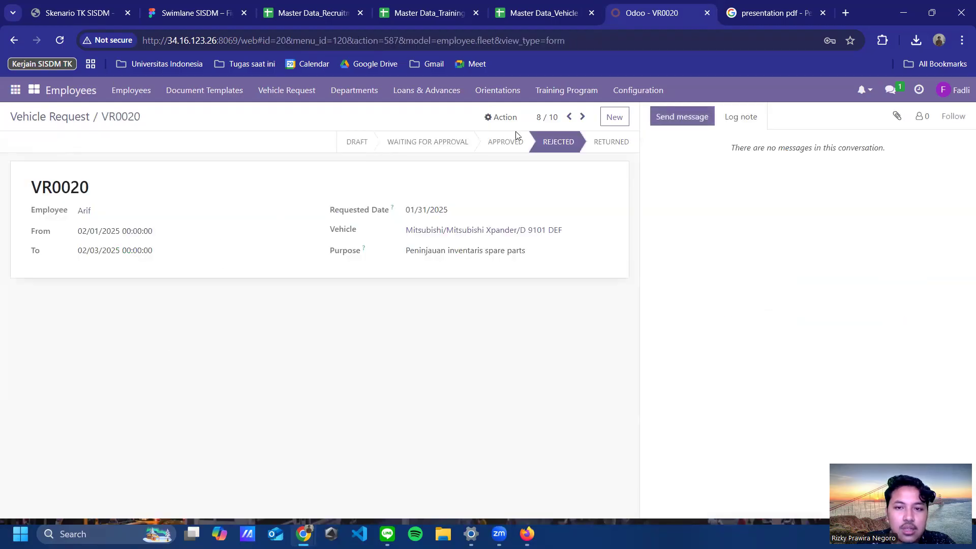